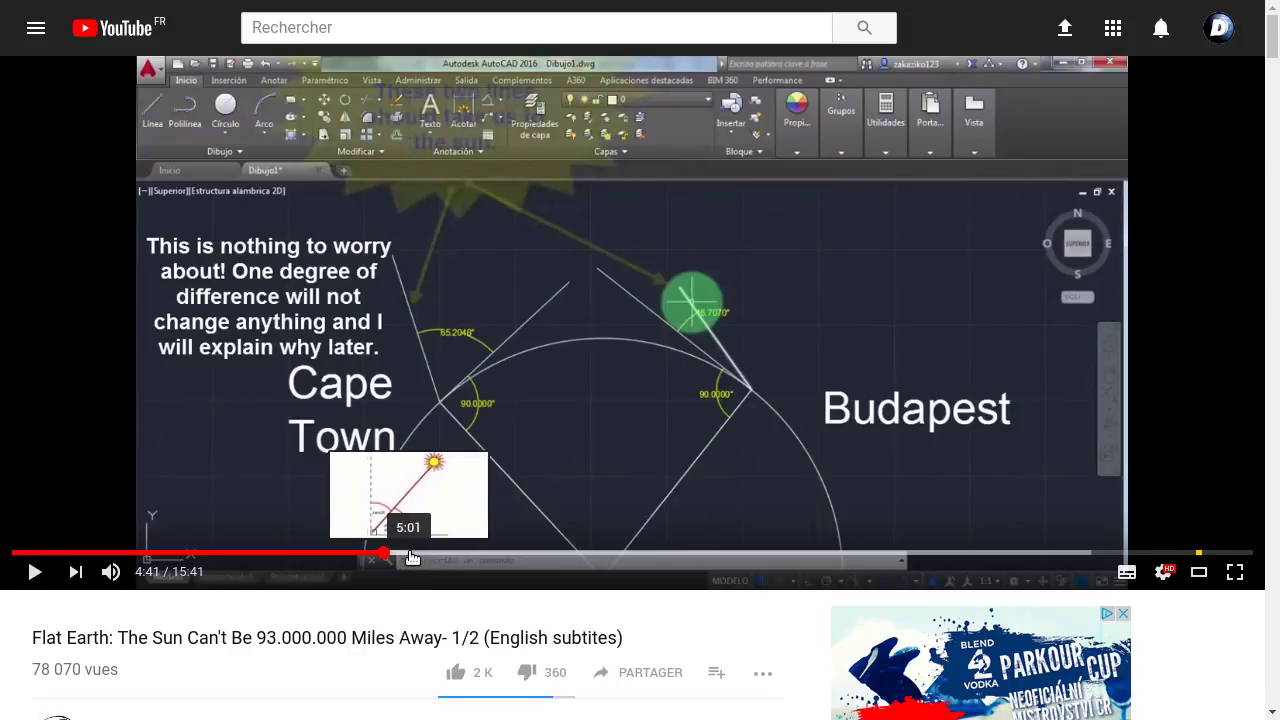
Scroll down until the video's title, channel details and description show below the player
scroll(163, 589, down, 3)
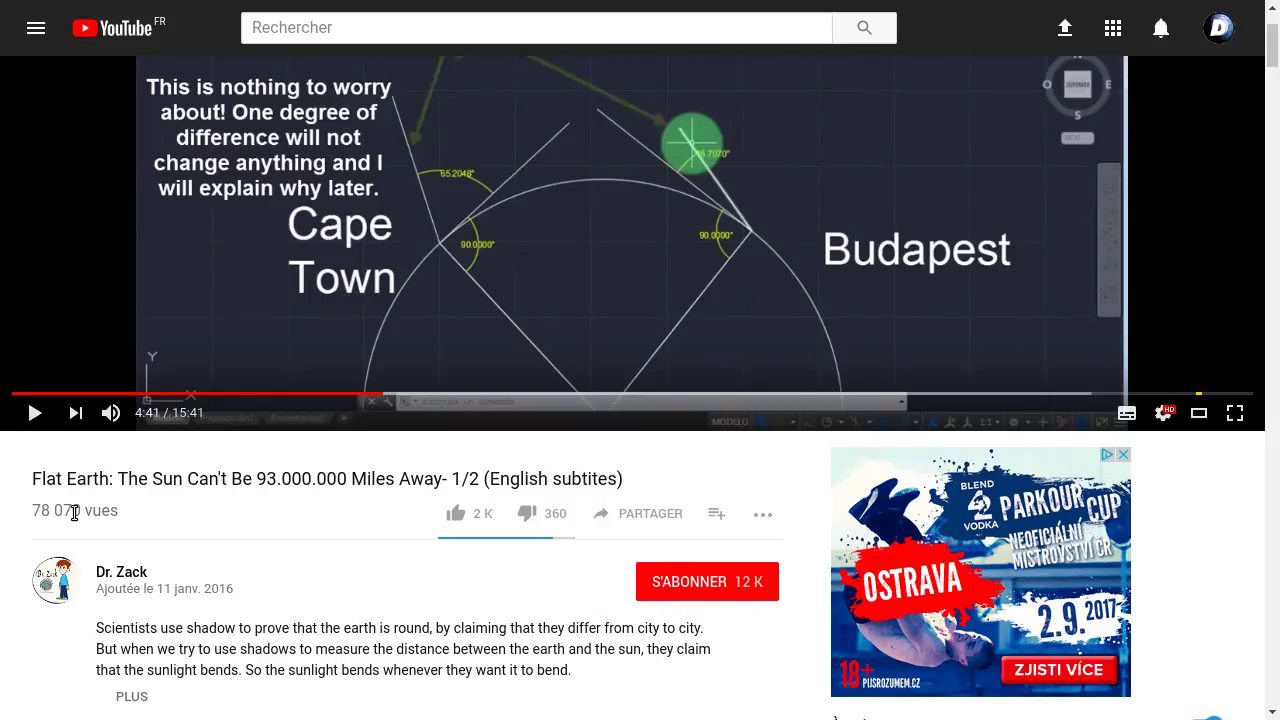
Highlight the view count and rating figures, then scroll down into the comments
drag(29, 512, 130, 516)
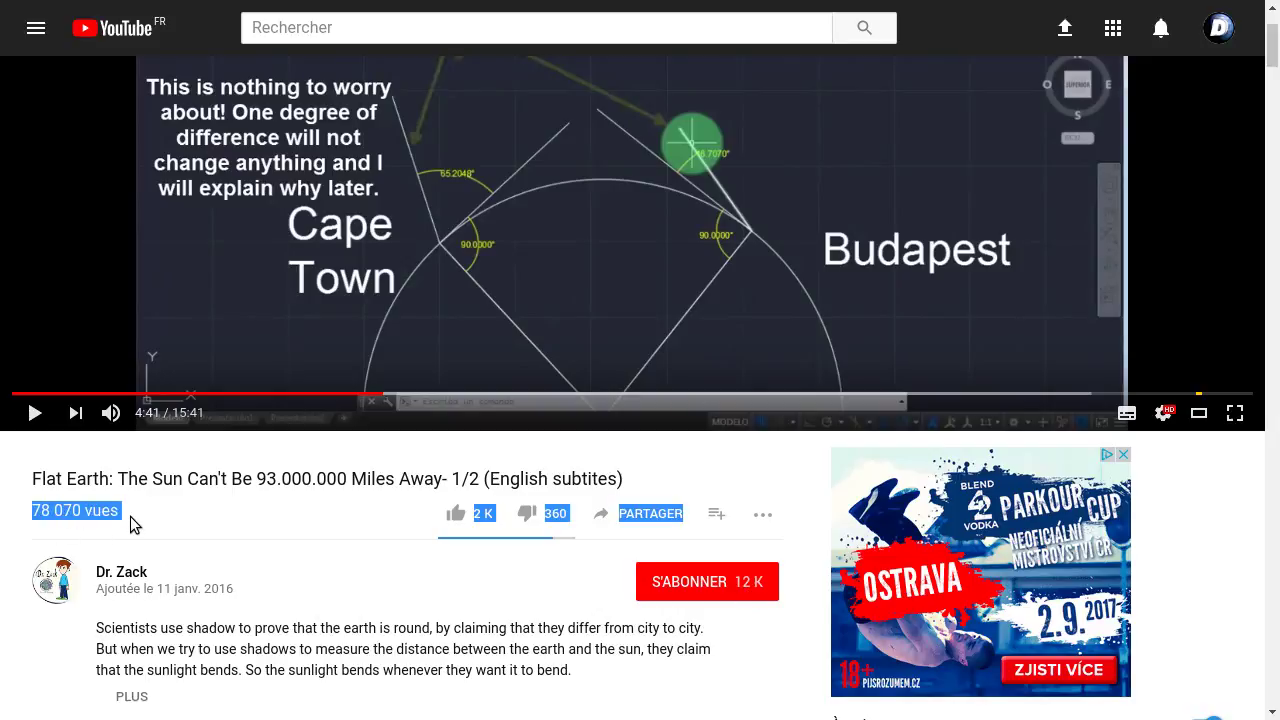
click(609, 553)
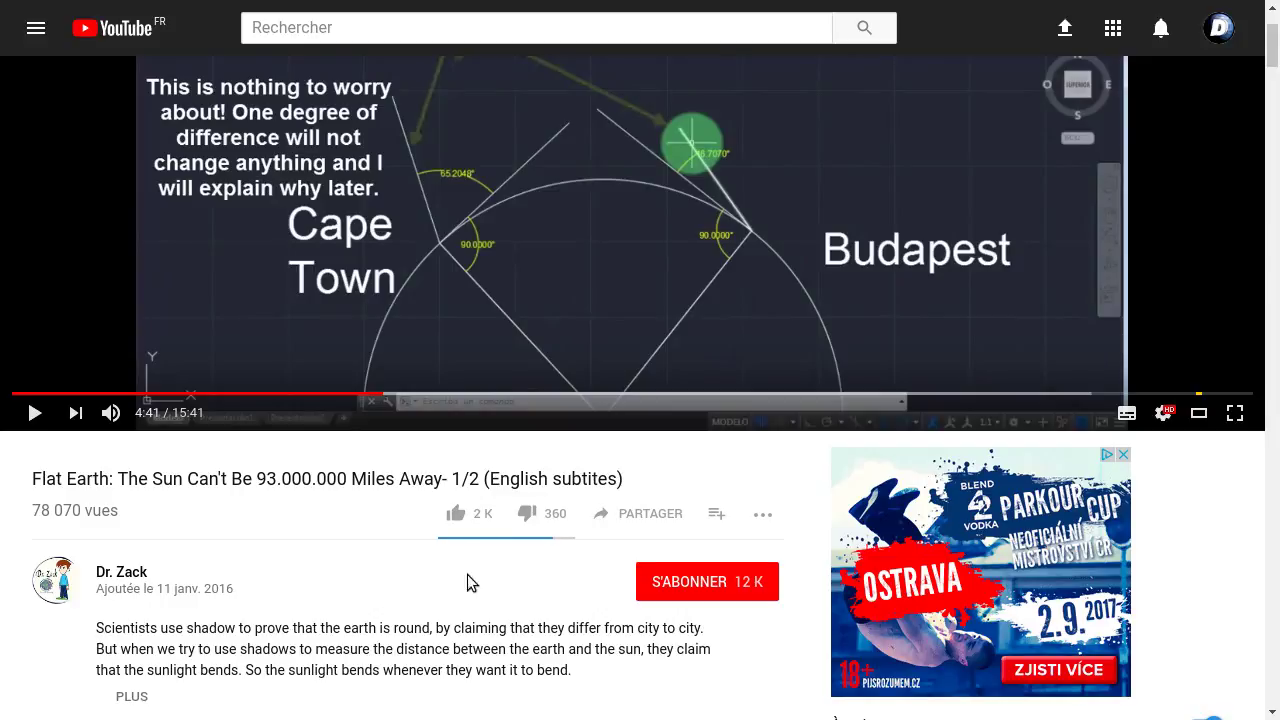
scroll(186, 514, down, 3)
scroll(110, 420, down, 3)
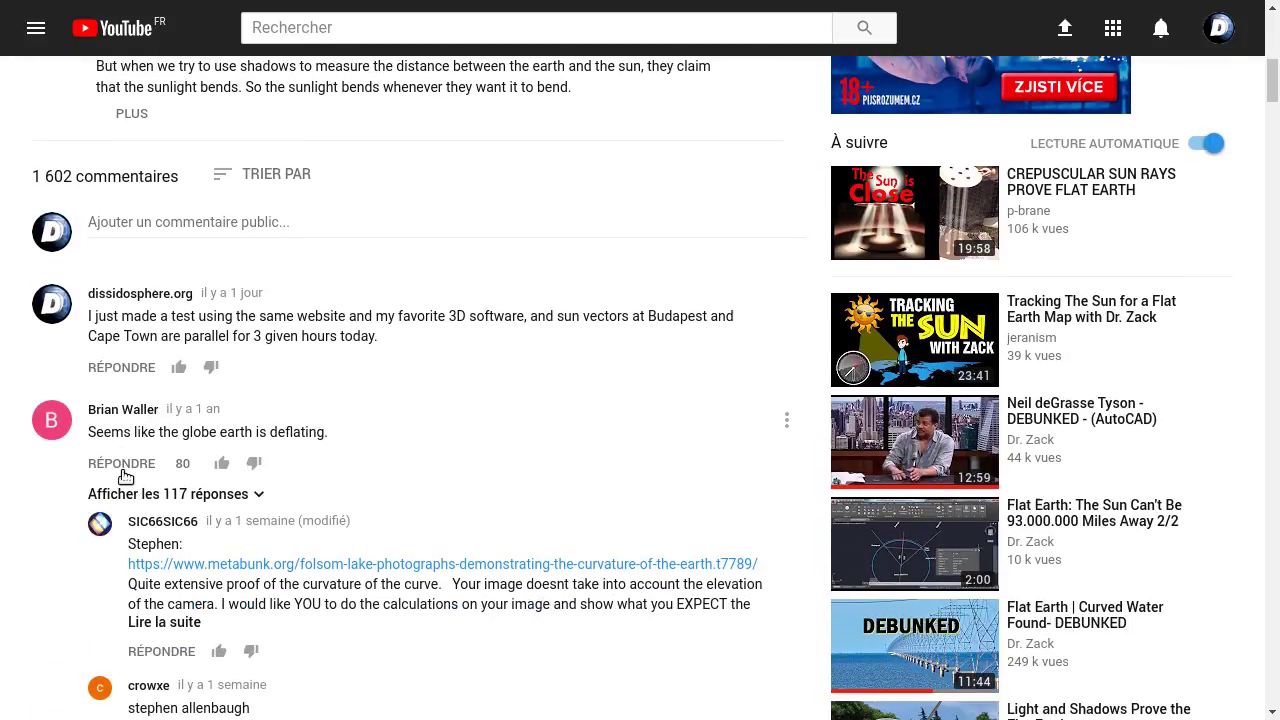
scroll(75, 495, down, 5)
scroll(75, 505, down, 2)
scroll(68, 514, down, 4)
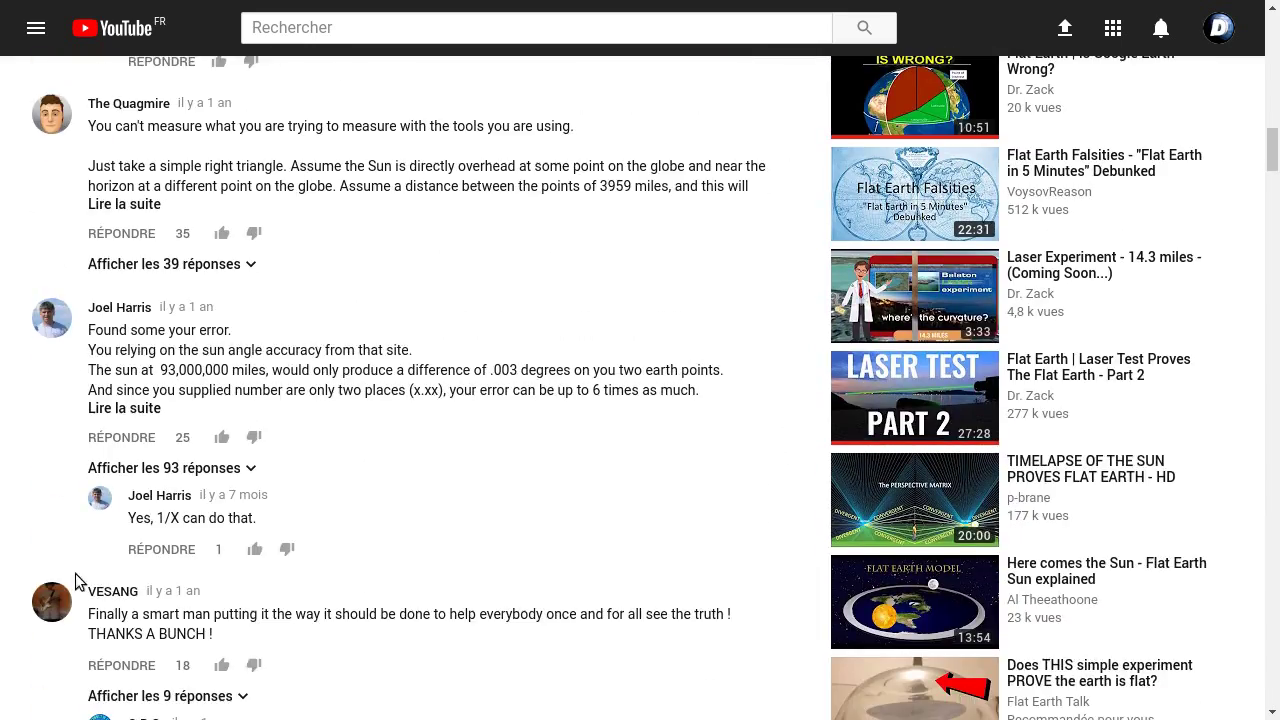
scroll(55, 557, down, 4)
scroll(48, 547, down, 2)
scroll(48, 547, down, 3)
scroll(48, 547, up, 1)
scroll(55, 530, down, 3)
scroll(64, 500, down, 3)
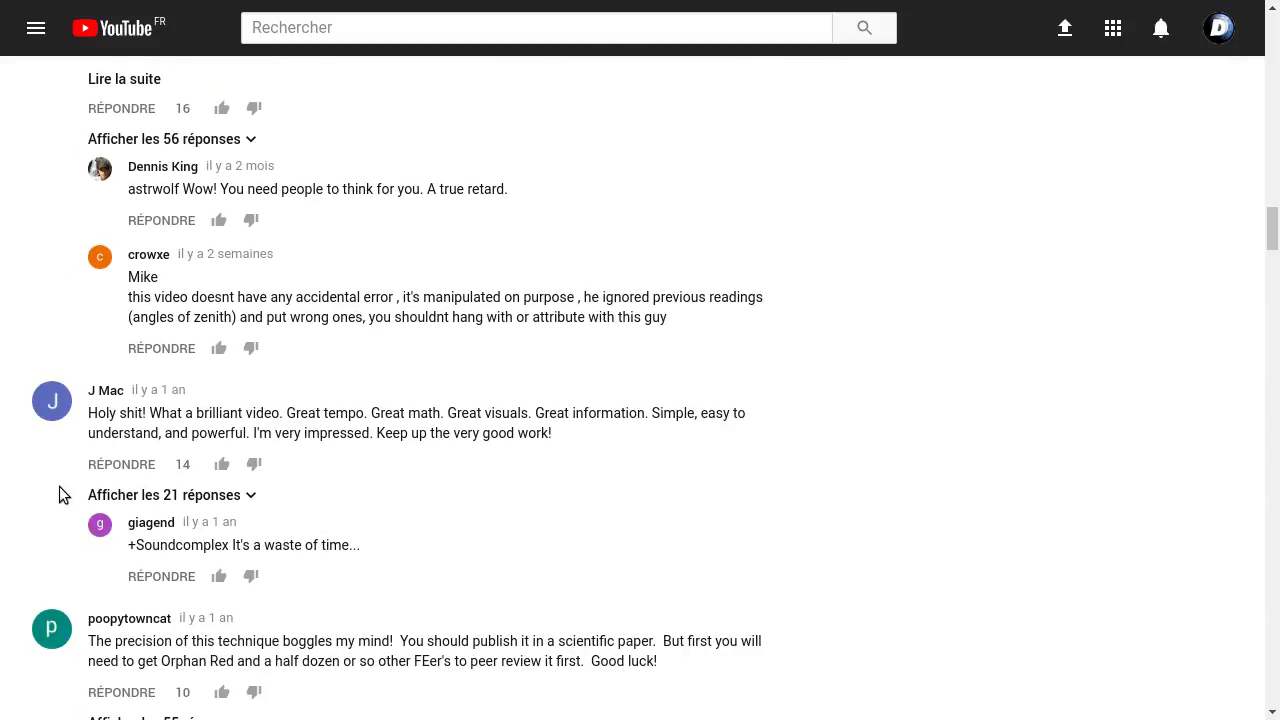
Select 'math', 'visuals' and 'I'm very impressed' in the praising comment, then scroll on
drag(89, 414, 139, 416)
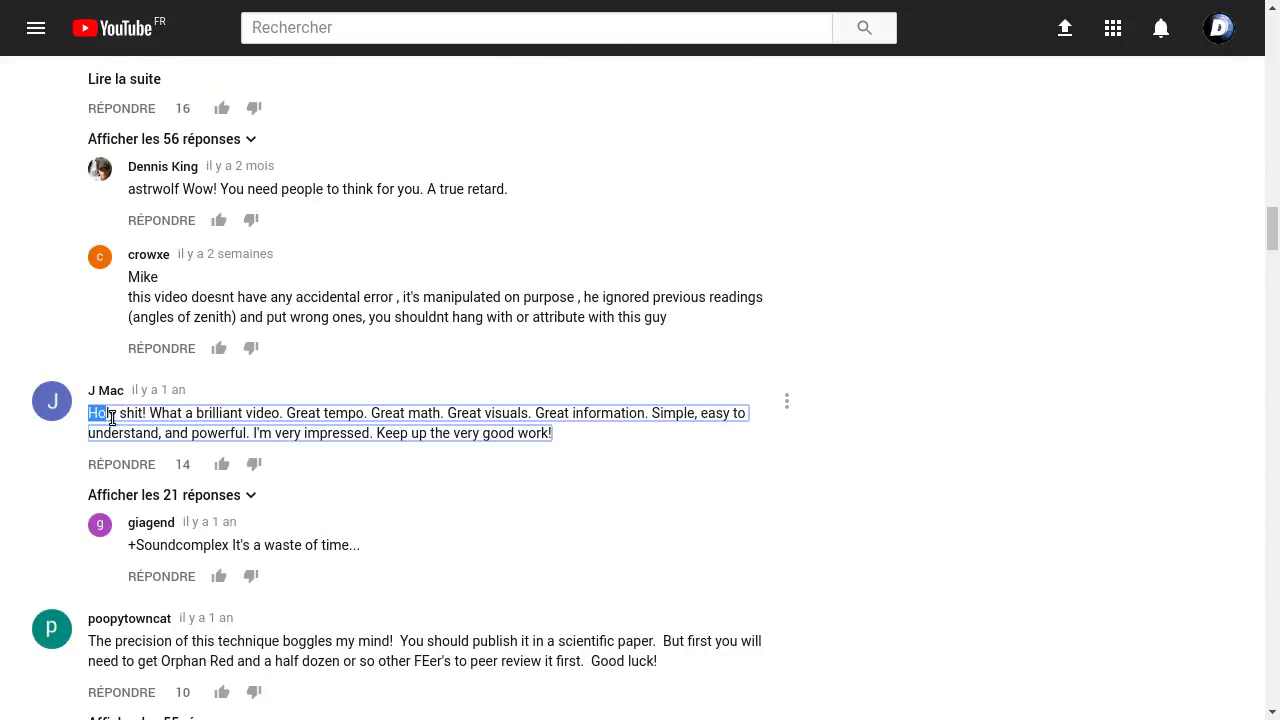
click(158, 414)
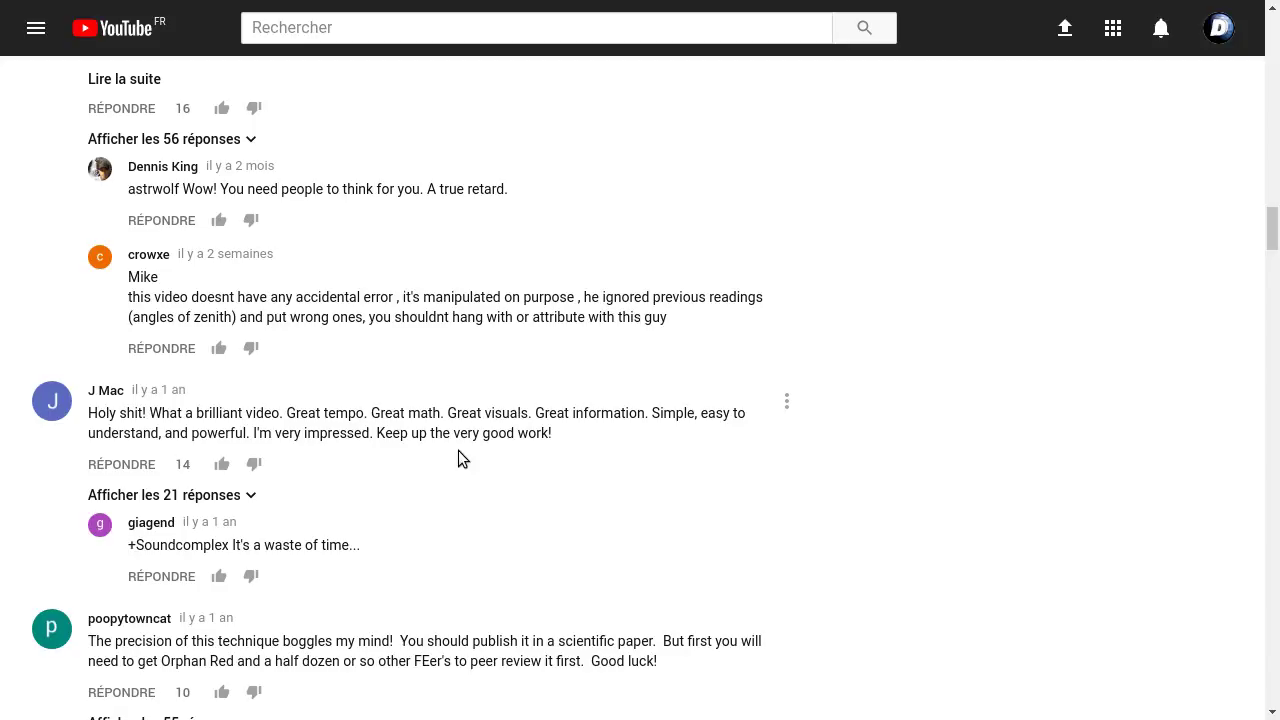
double_click(427, 412)
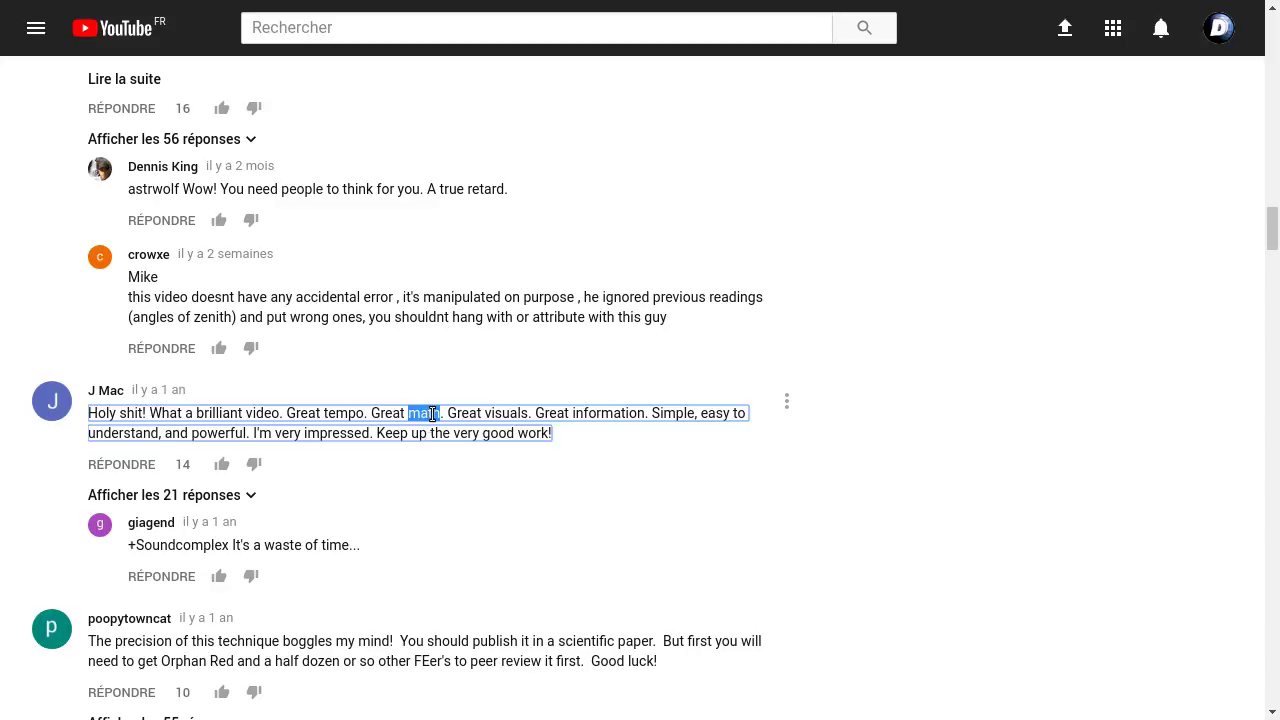
double_click(503, 413)
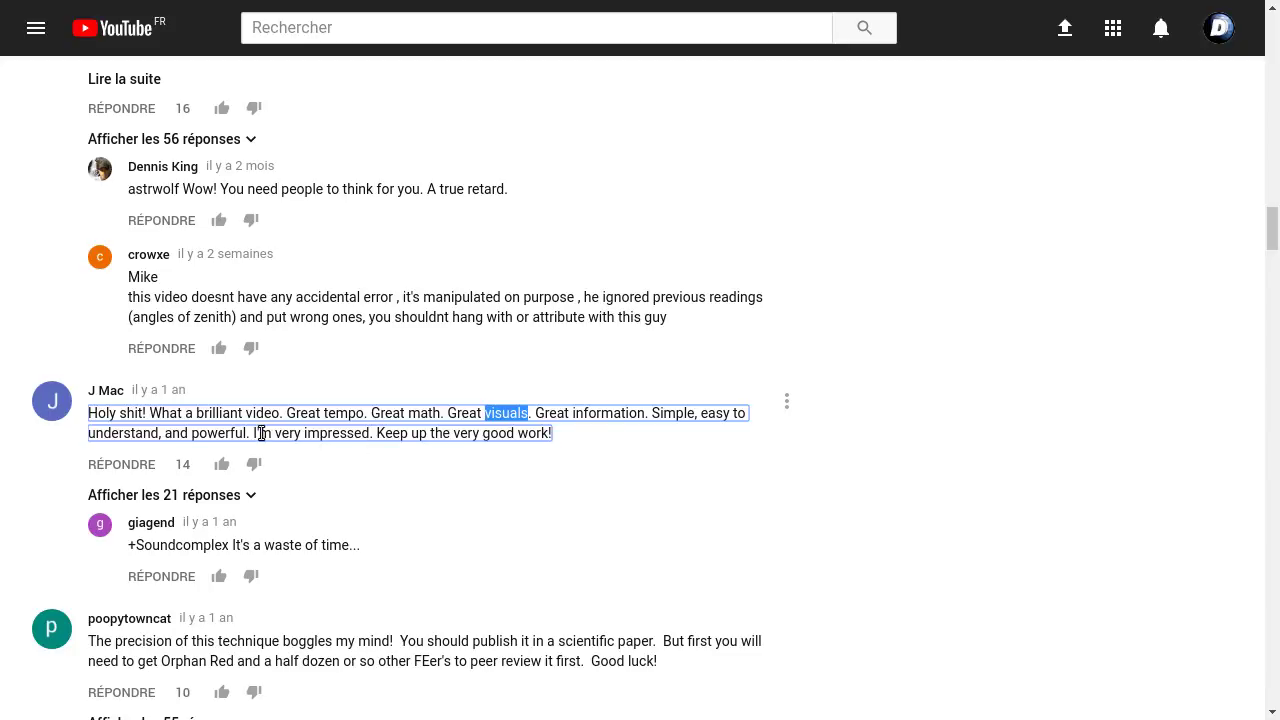
drag(255, 433, 370, 433)
click(344, 432)
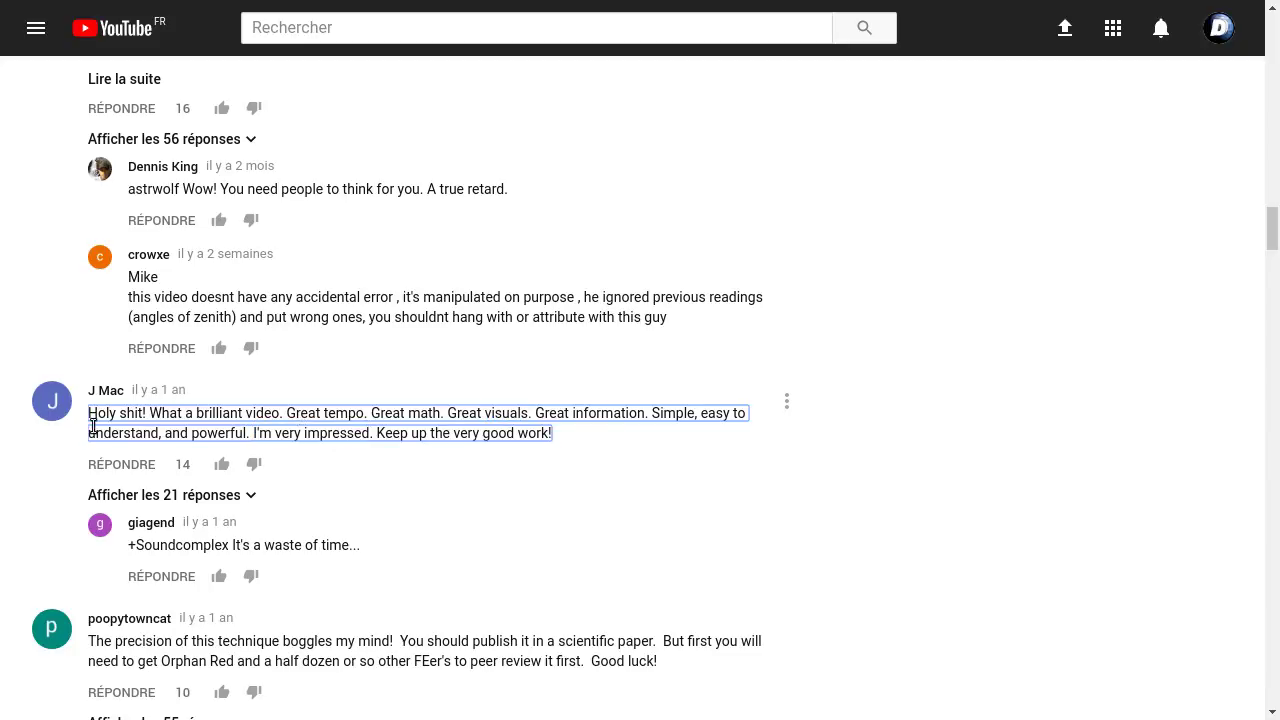
scroll(69, 437, down, 5)
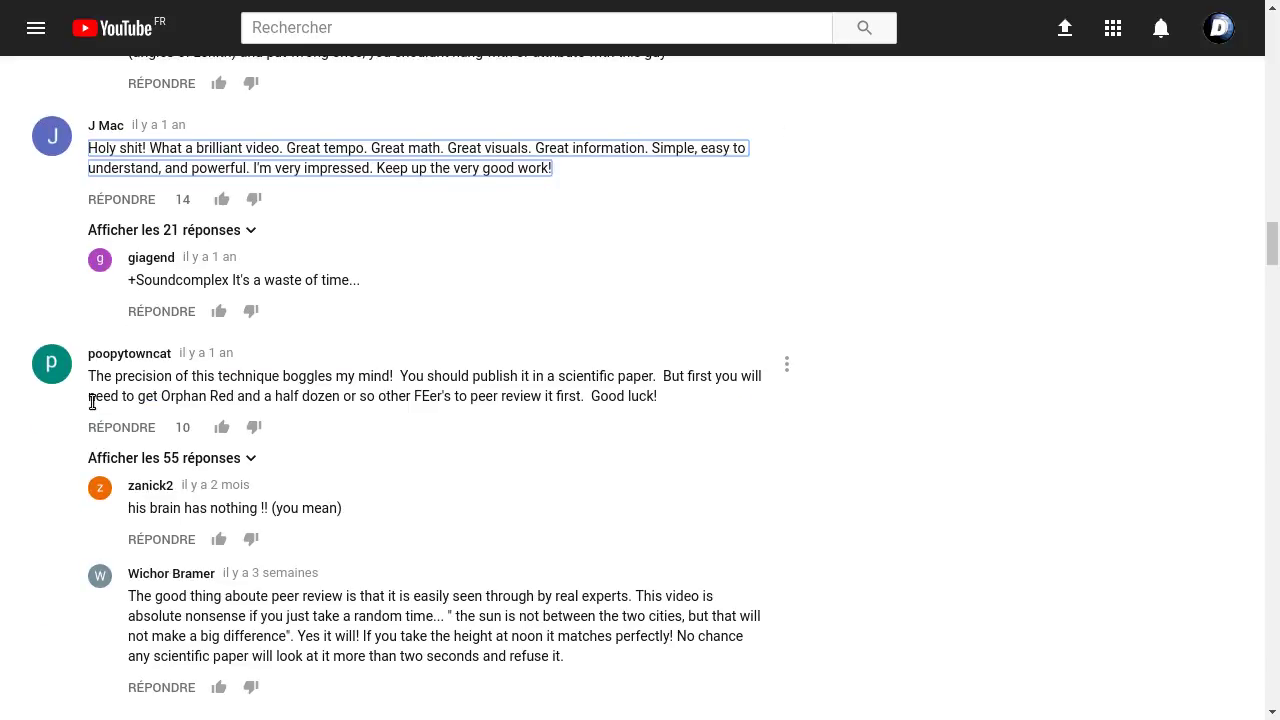
Scroll further down through the comment thread
scroll(80, 405, down, 6)
scroll(69, 418, down, 4)
scroll(66, 411, down, 4)
scroll(64, 408, down, 3)
scroll(64, 408, down, 2)
scroll(64, 408, down, 2)
scroll(64, 405, down, 3)
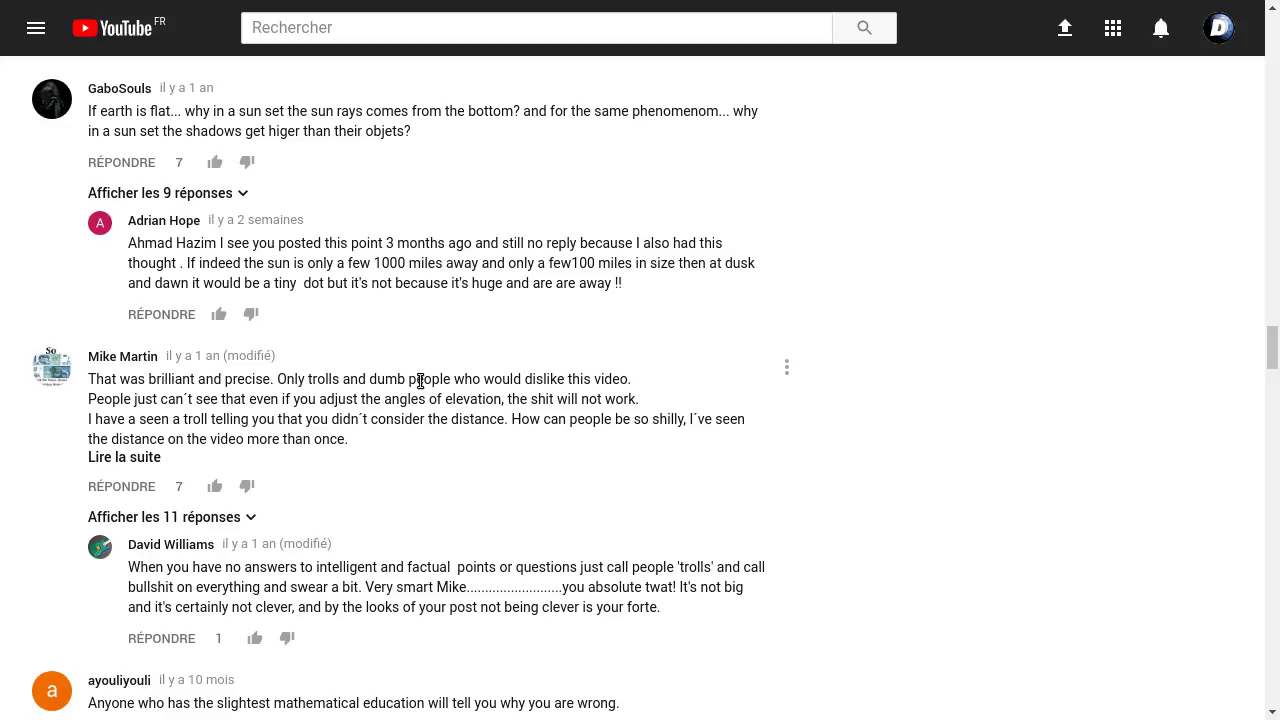
Select a whole comment paragraph, then drag the scrollbar back up to the video player
triple_click(387, 380)
click(653, 390)
drag(1273, 355, 1277, 35)
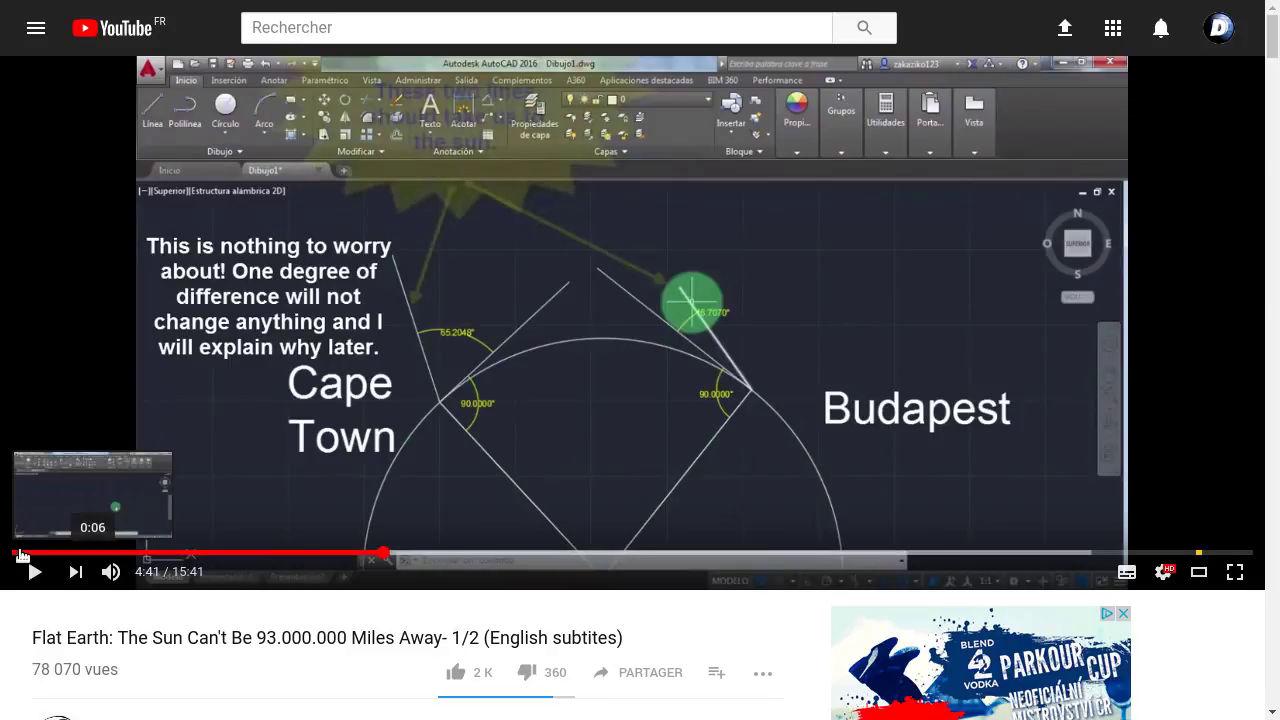
Restart the video, play it briefly, then pause at 0:51 showing Earth's 3.959 mi radius
click(20, 552)
click(31, 572)
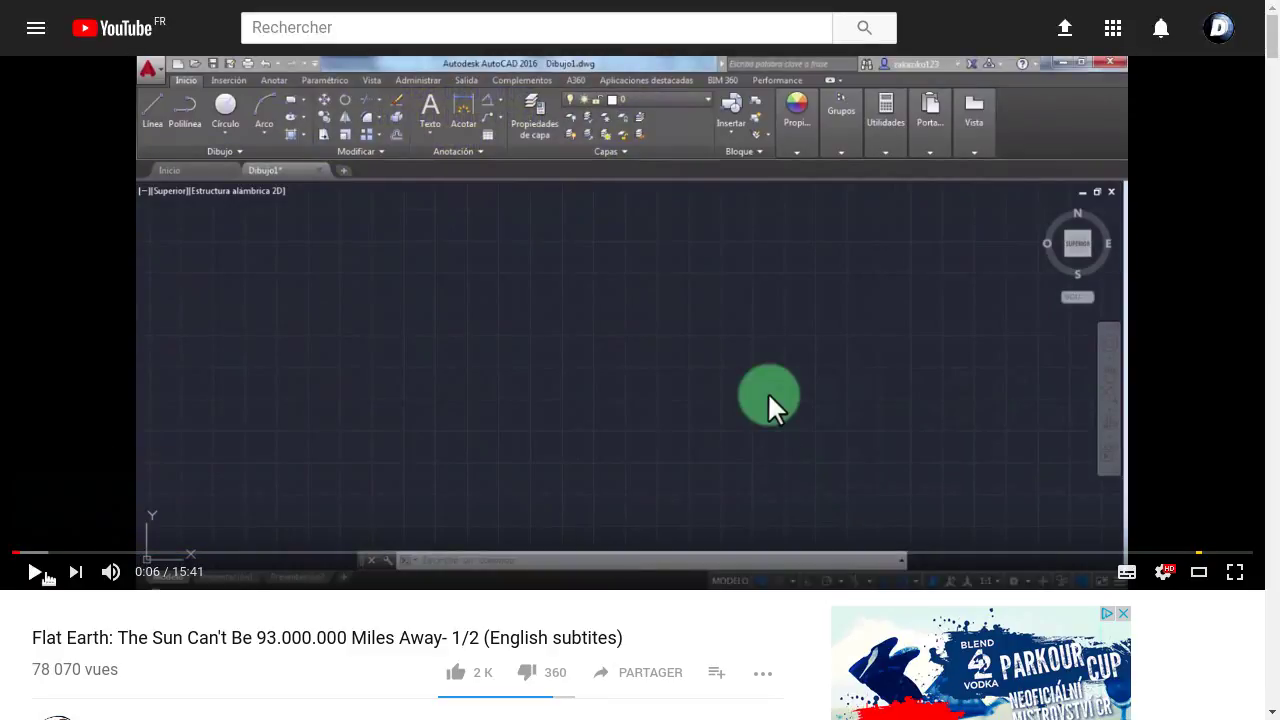
click(35, 572)
click(35, 576)
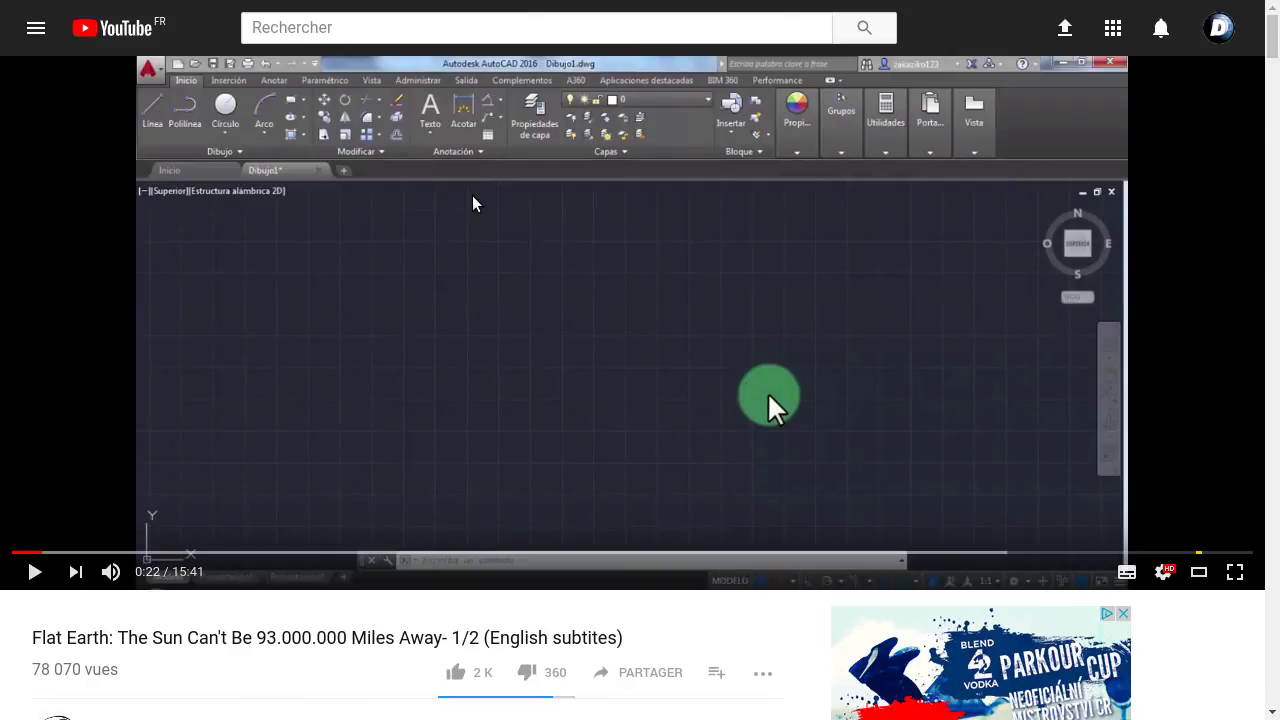
click(50, 552)
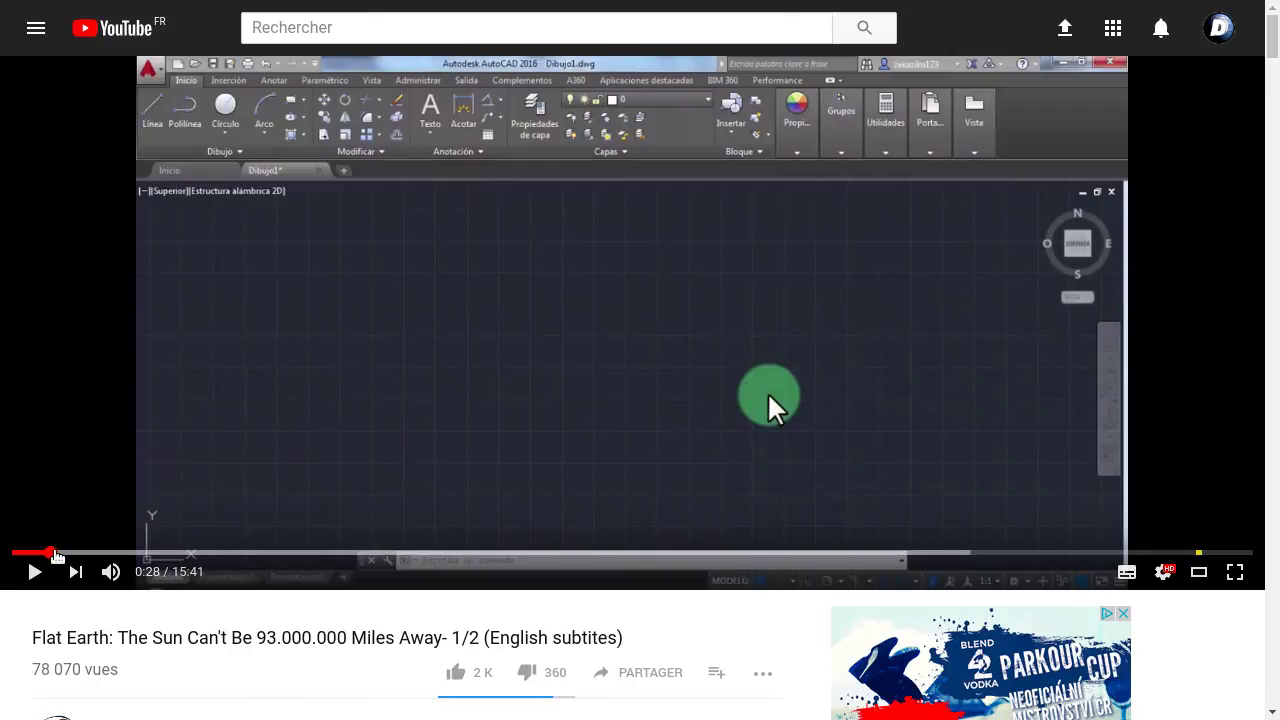
click(71, 552)
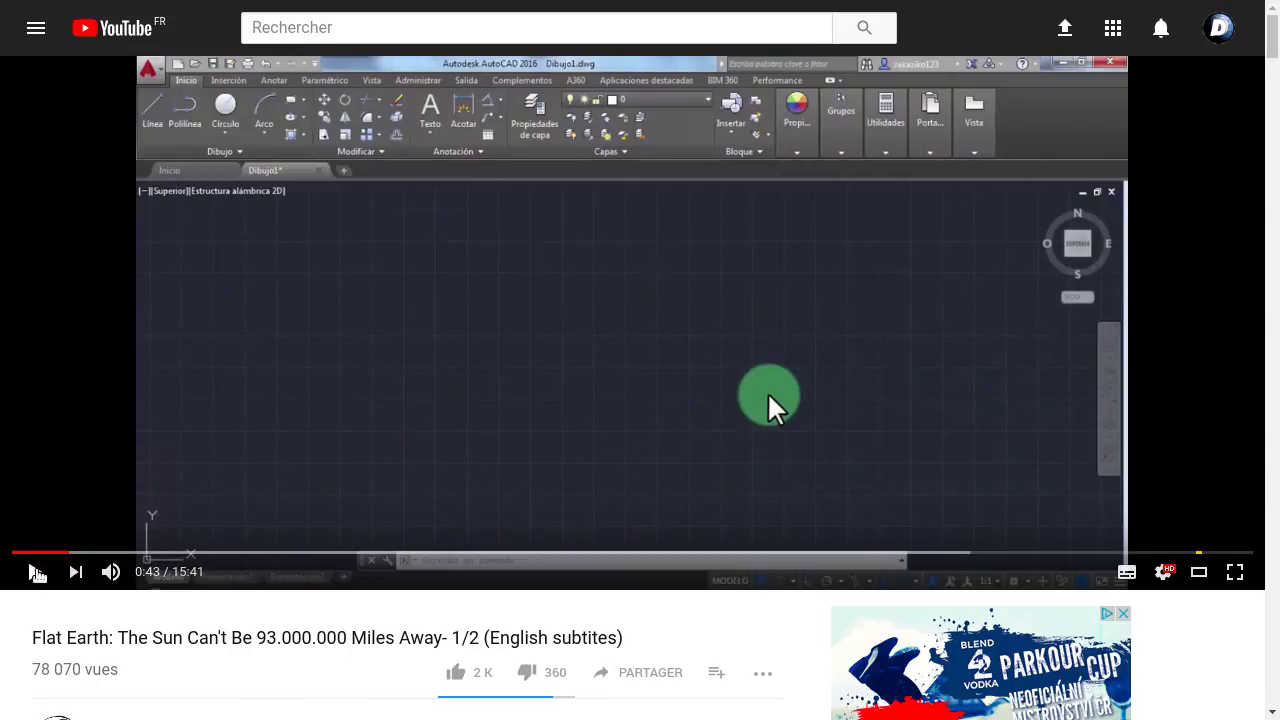
click(37, 571)
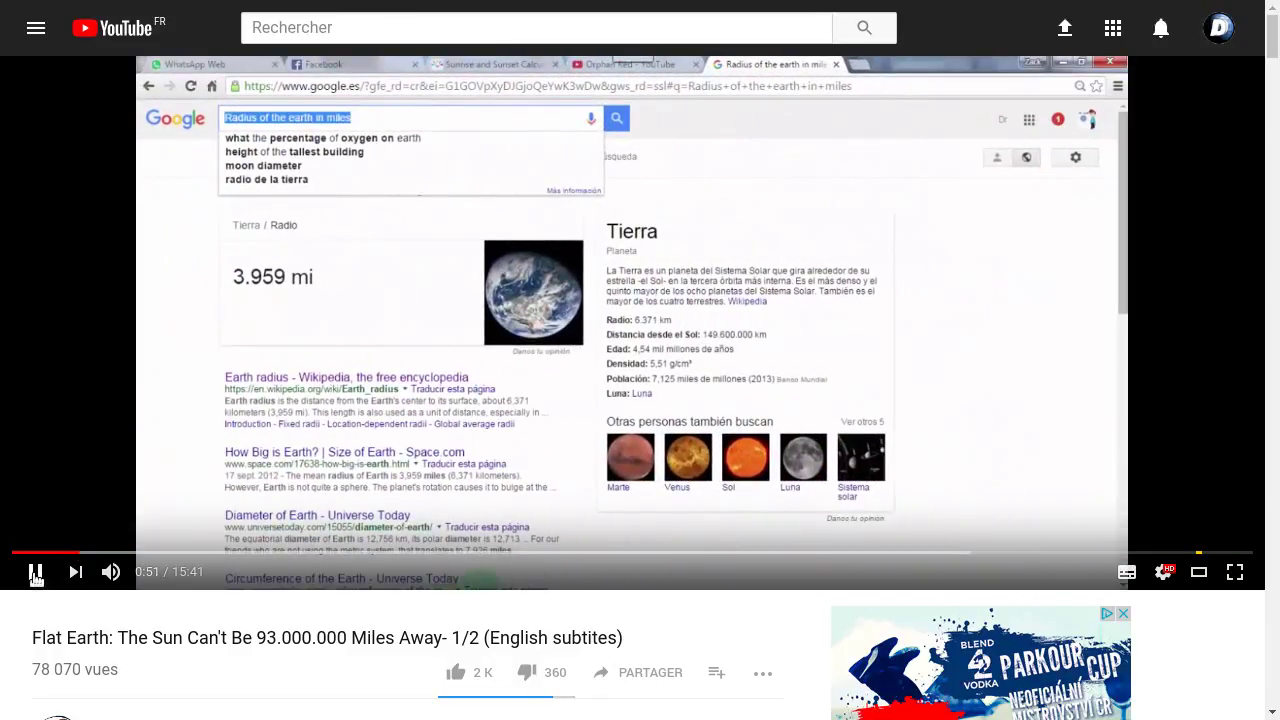
click(36, 572)
Scrub from the 0:58 circle drawing through the Budapest search to 1:28
click(90, 553)
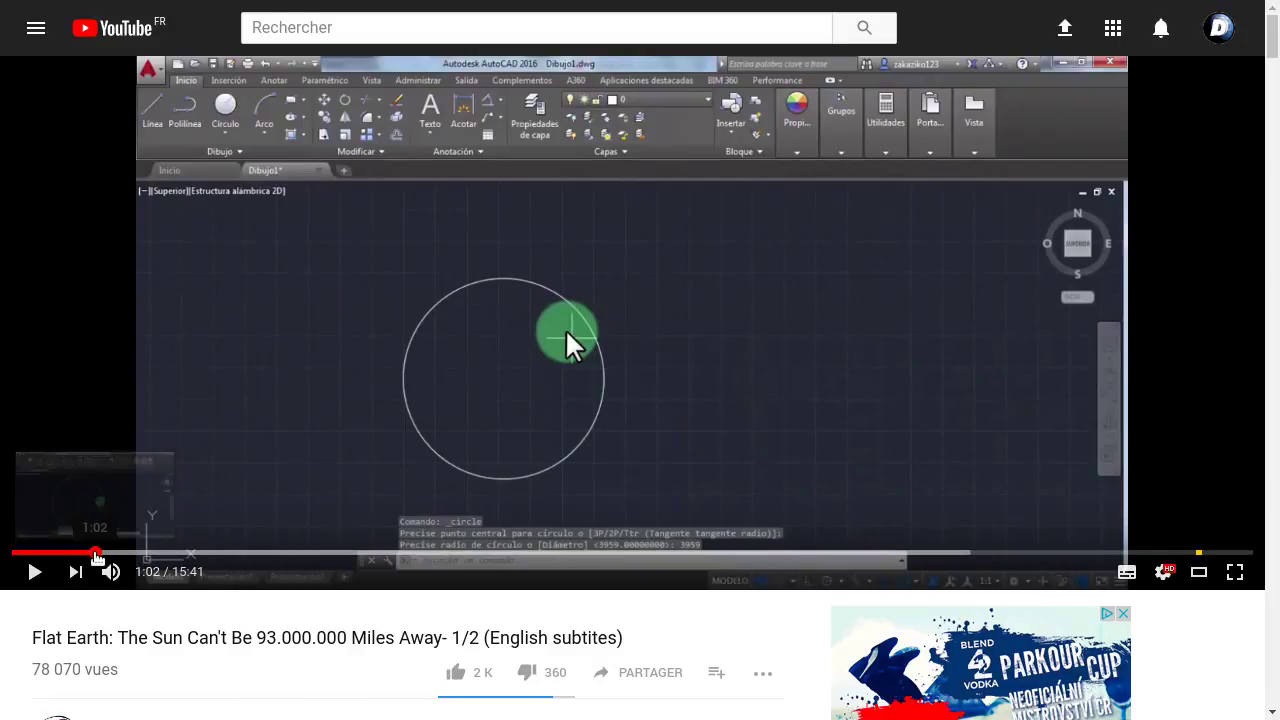
drag(88, 553, 99, 553)
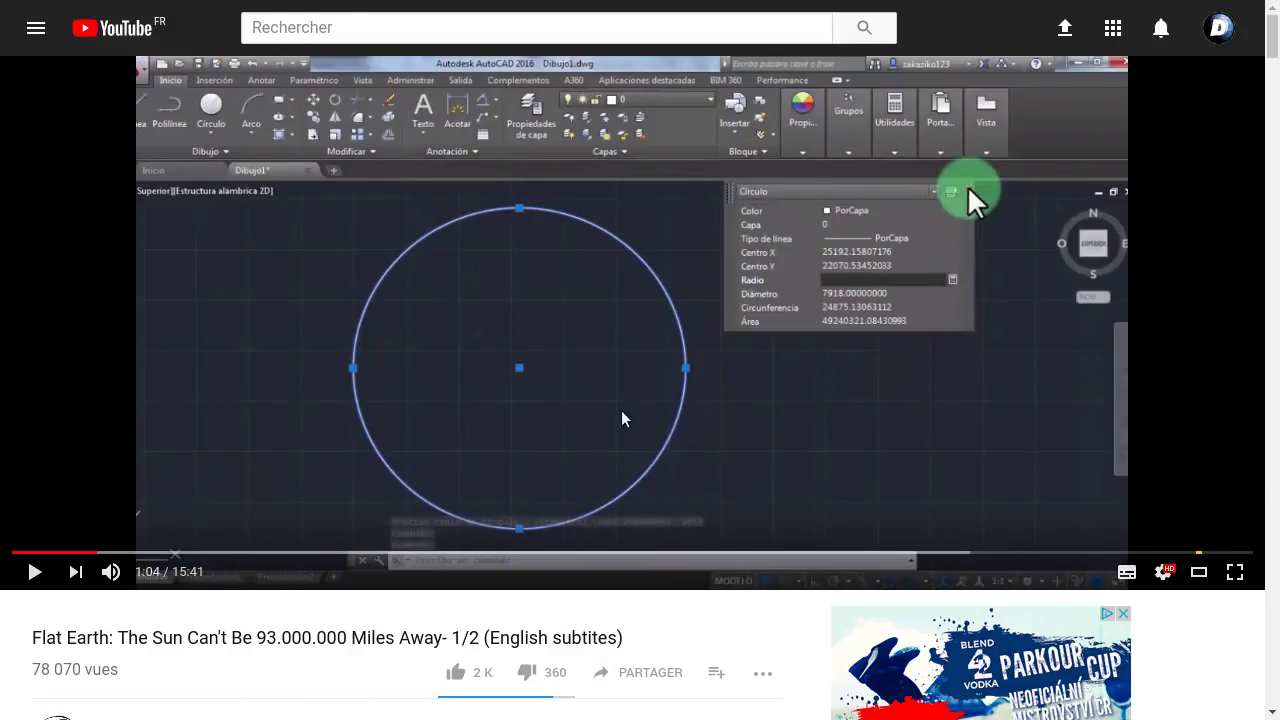
click(103, 553)
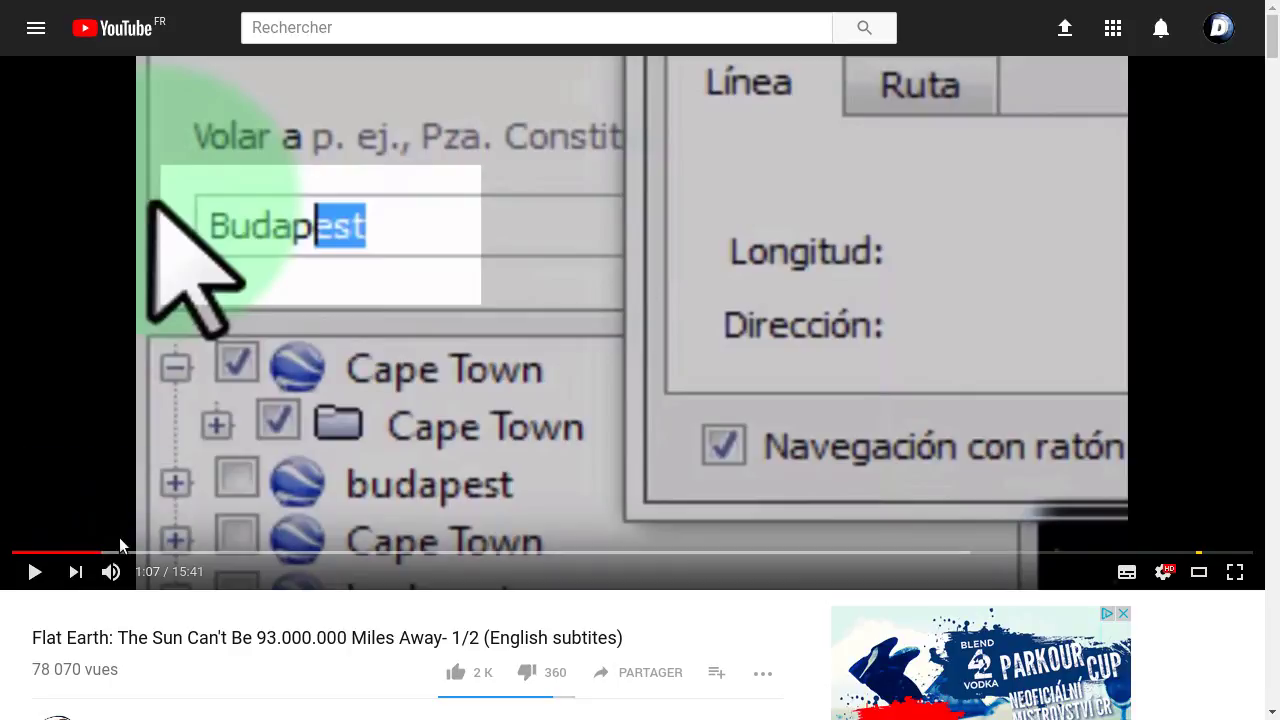
click(106, 553)
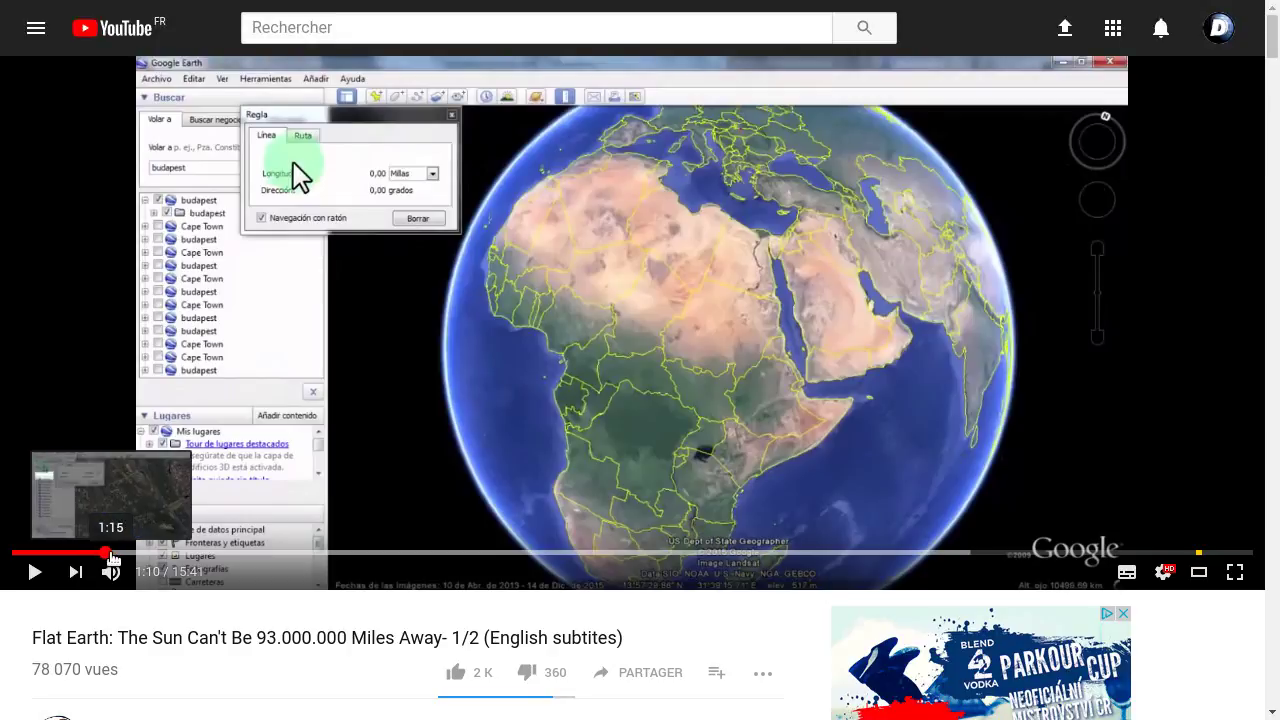
click(111, 553)
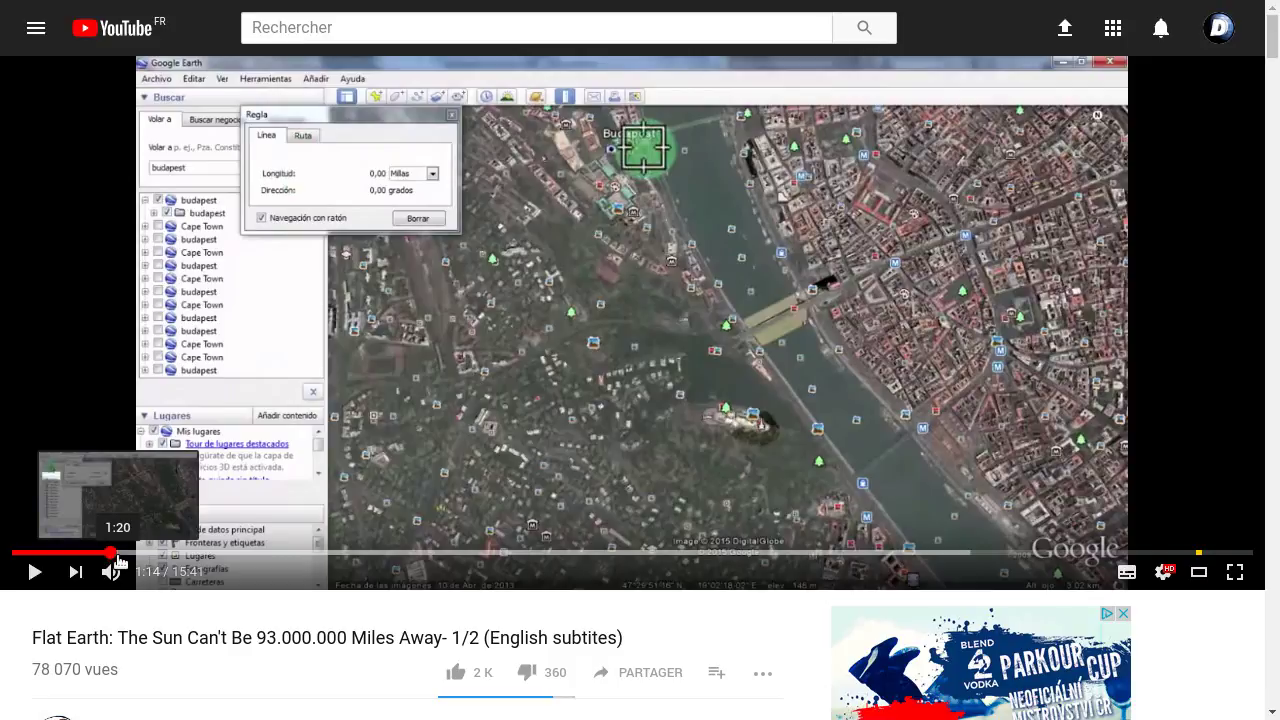
click(117, 553)
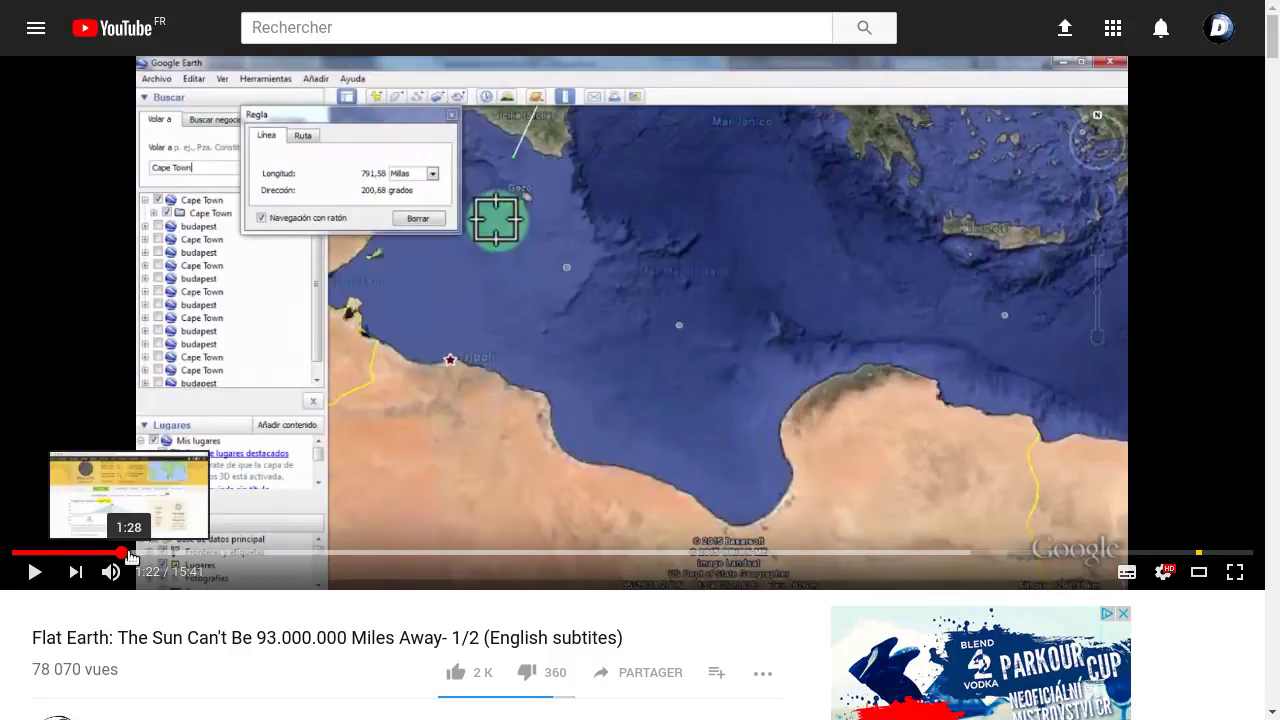
drag(118, 553, 130, 553)
Step through the Cape Town and Budapest sun-position pages to the ball drawing at 1:52
click(138, 554)
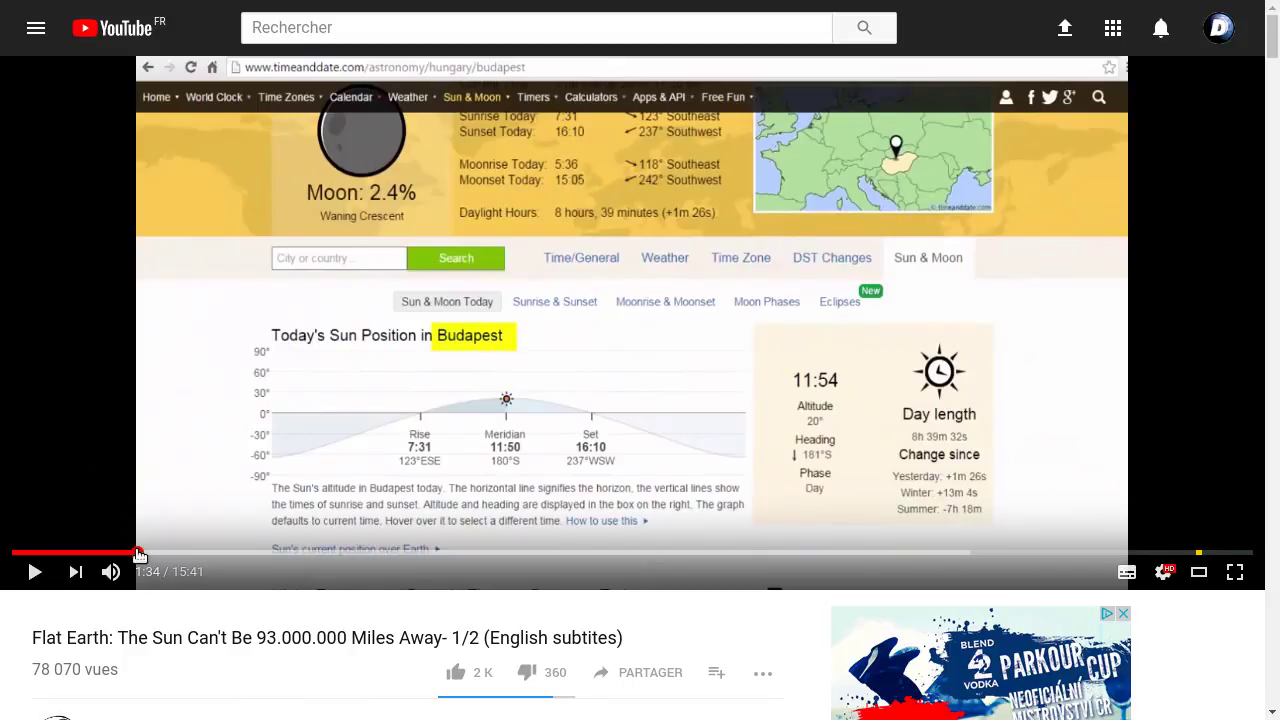
click(131, 553)
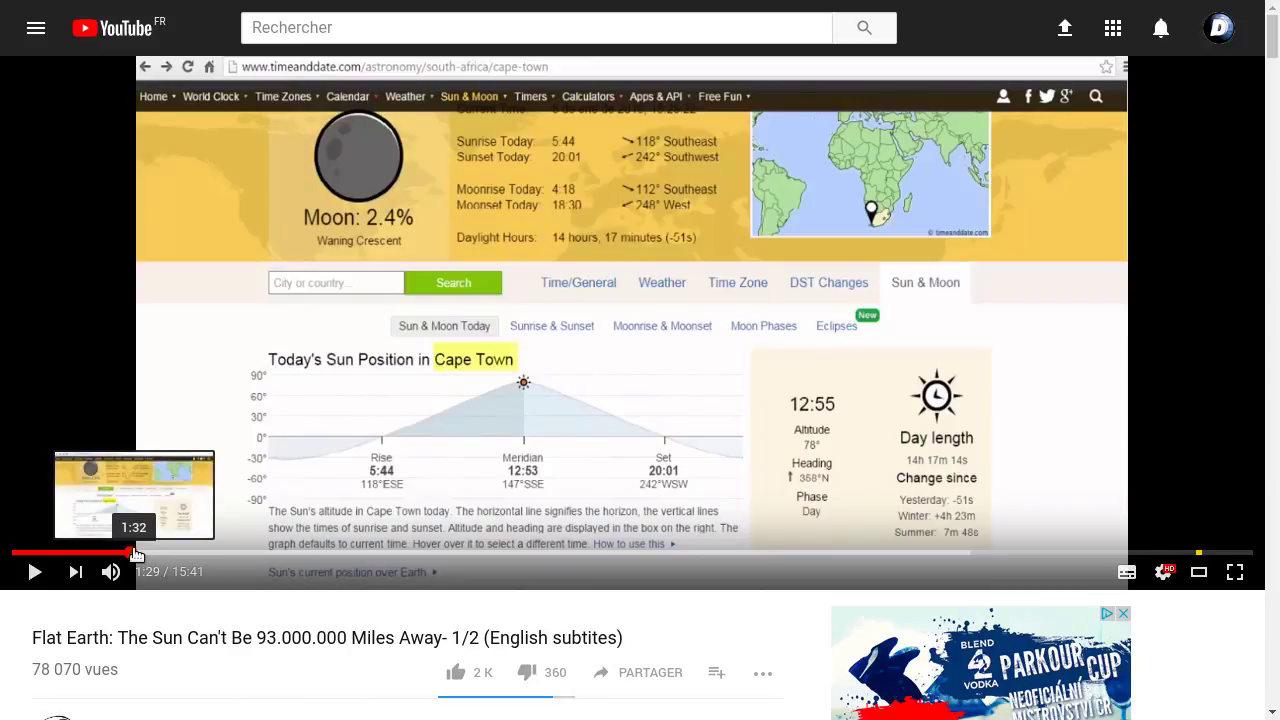
click(143, 553)
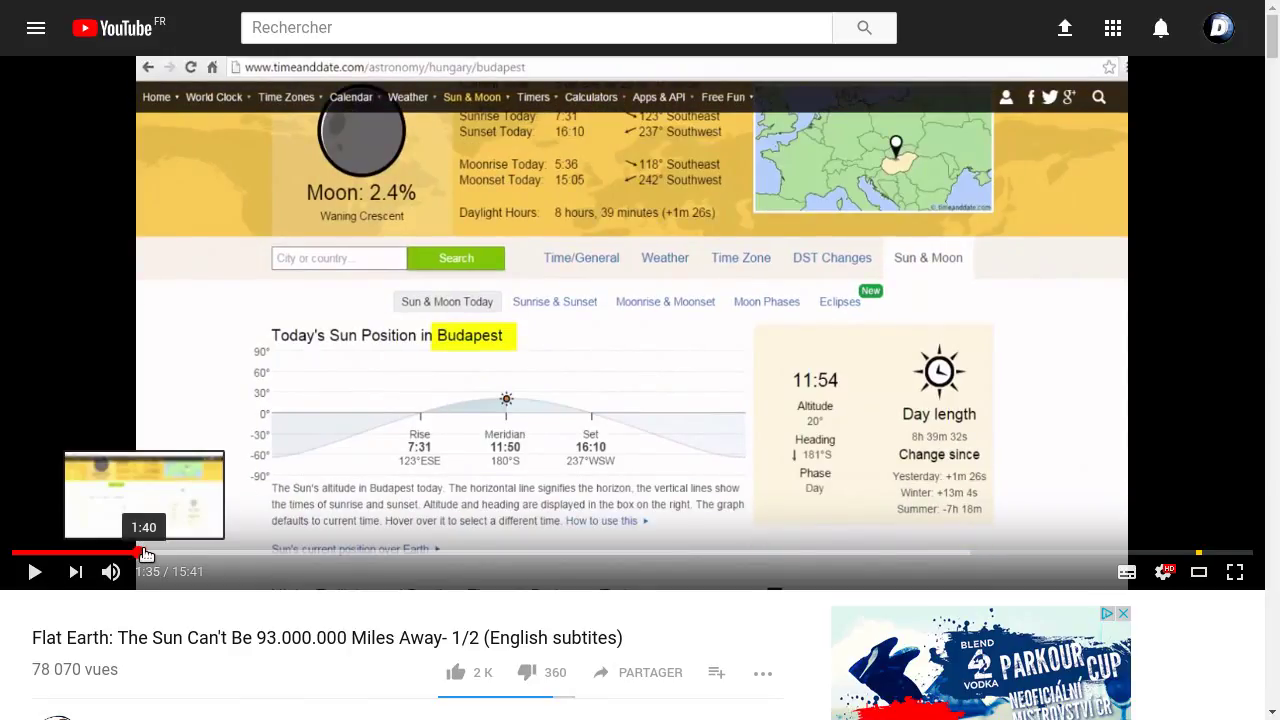
click(149, 553)
click(155, 552)
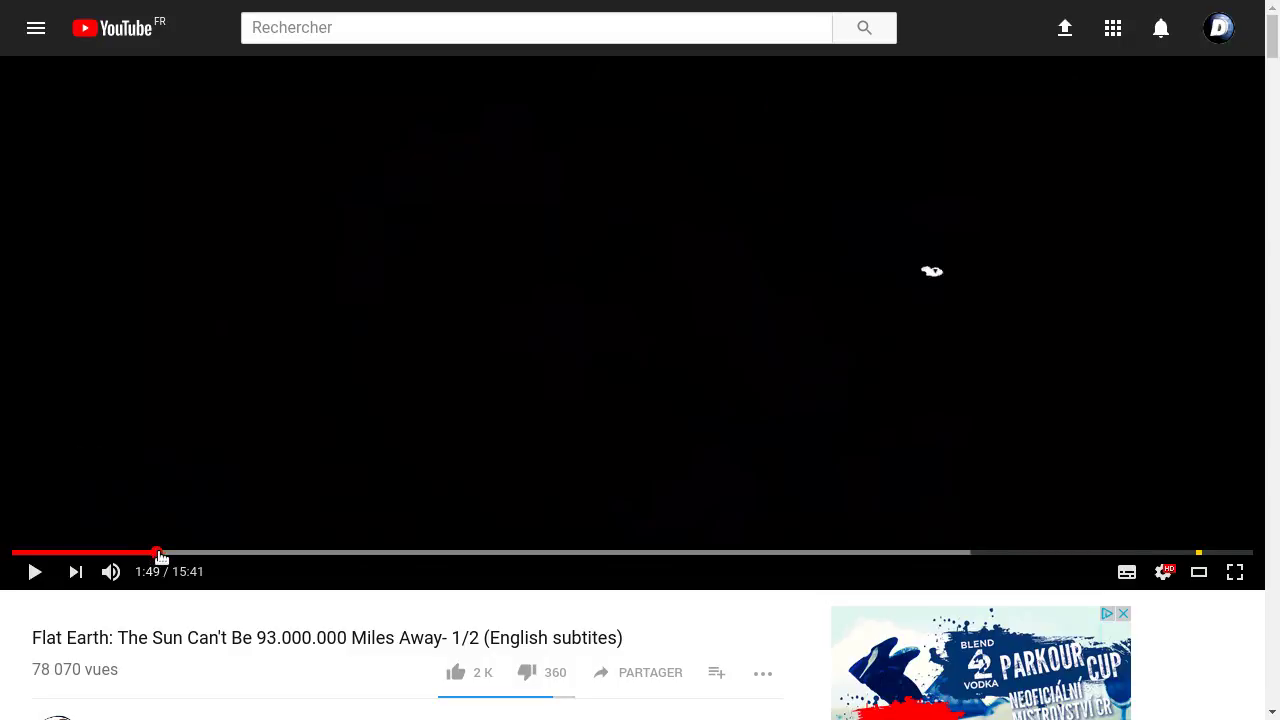
click(161, 553)
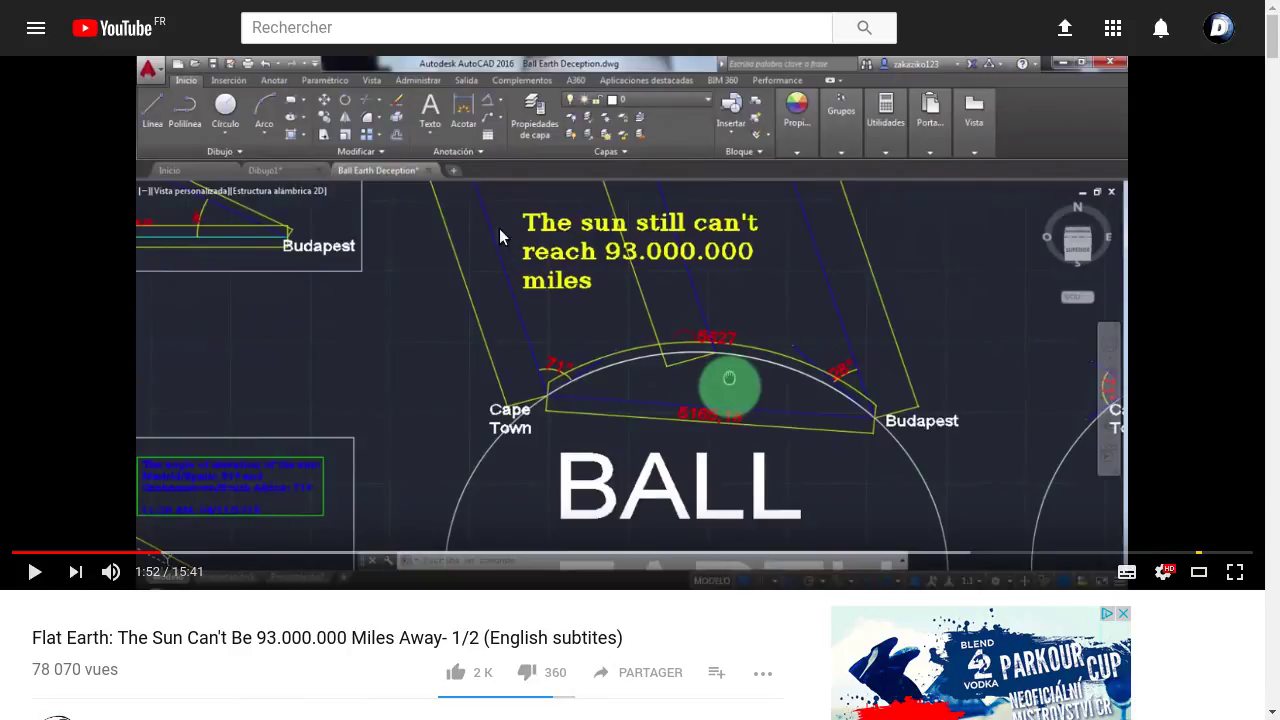
Scrub from the Google Earth distance scene through the Budapest/Cape Town drawings to the sun elevation diagram
click(183, 553)
drag(183, 556, 197, 558)
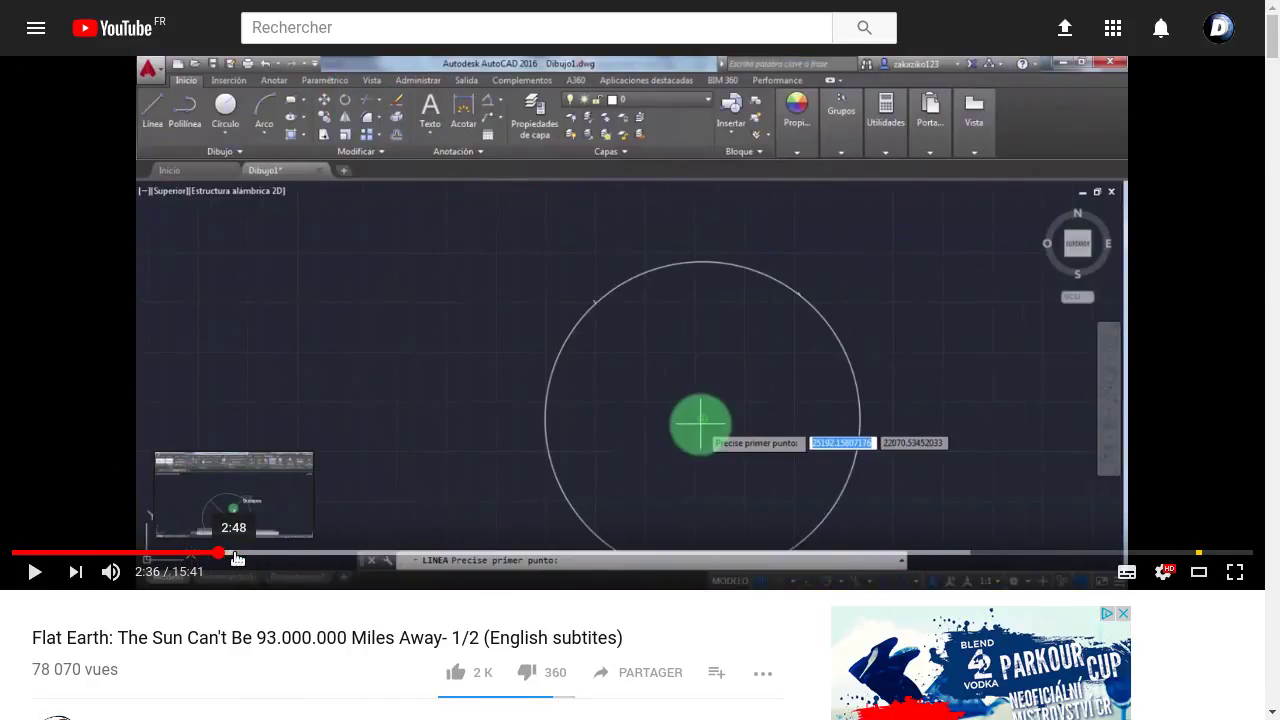
drag(197, 558, 280, 554)
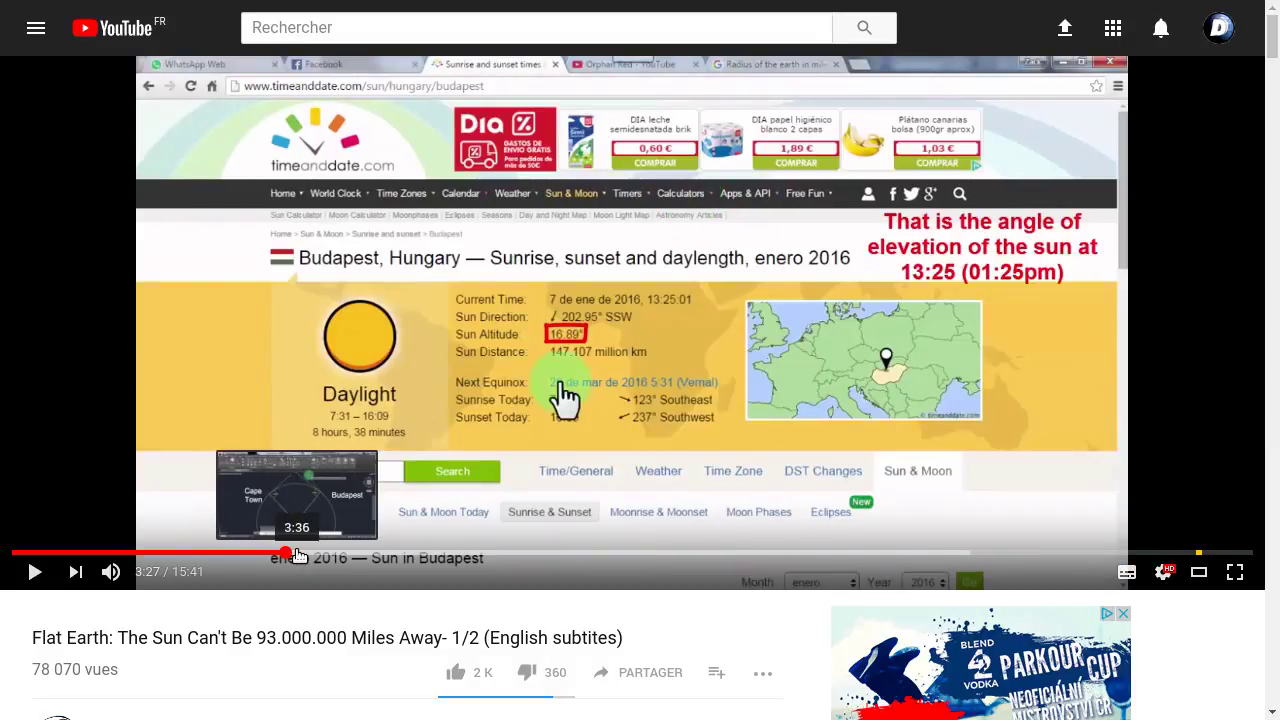
drag(280, 554, 362, 556)
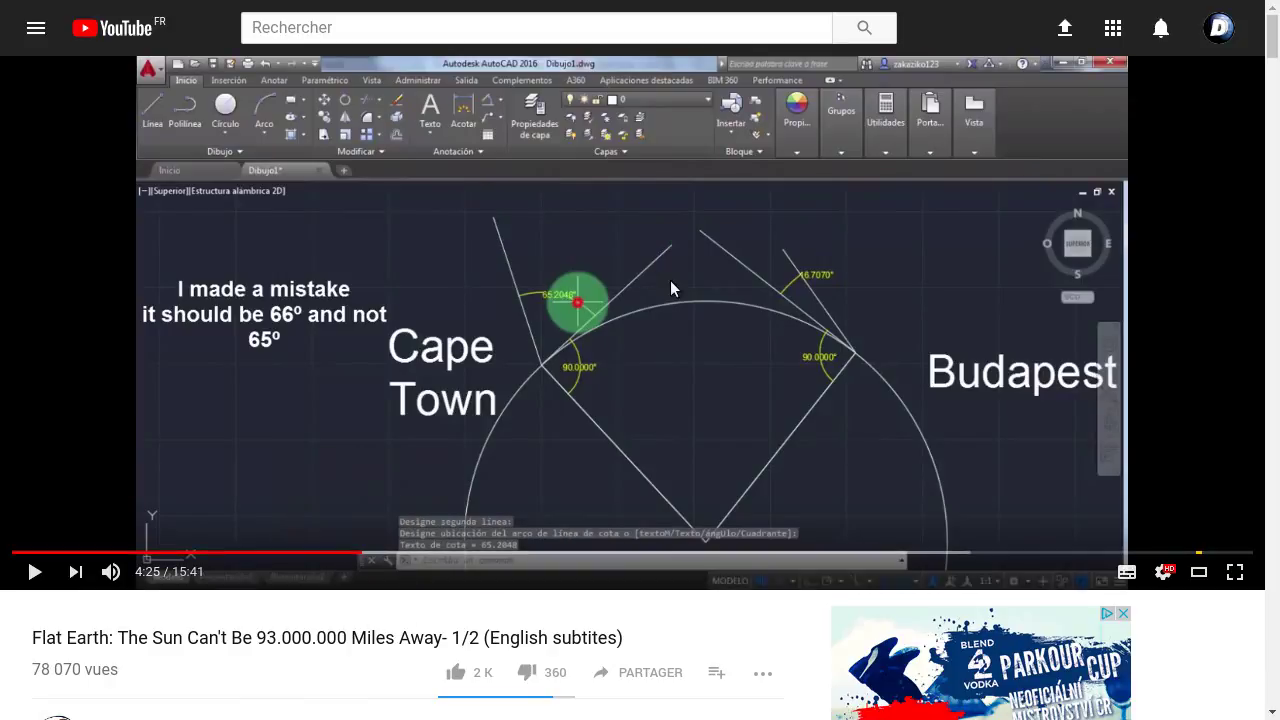
drag(366, 553, 376, 553)
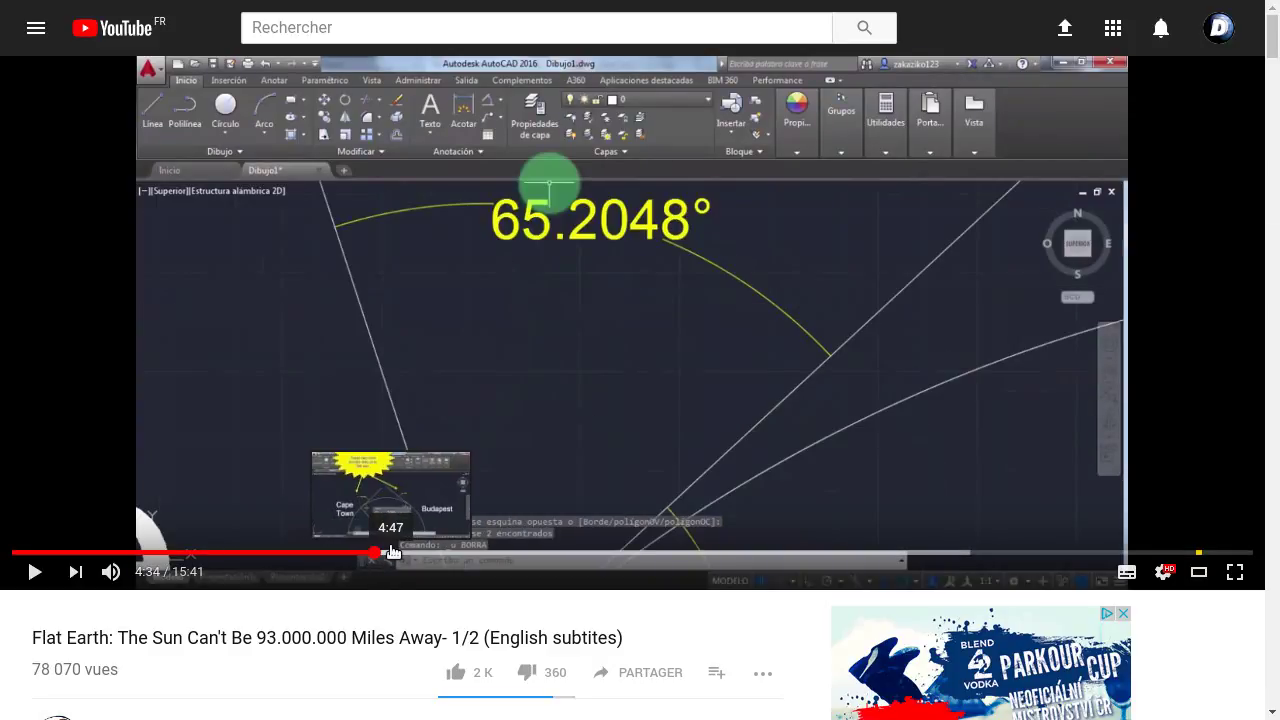
click(389, 553)
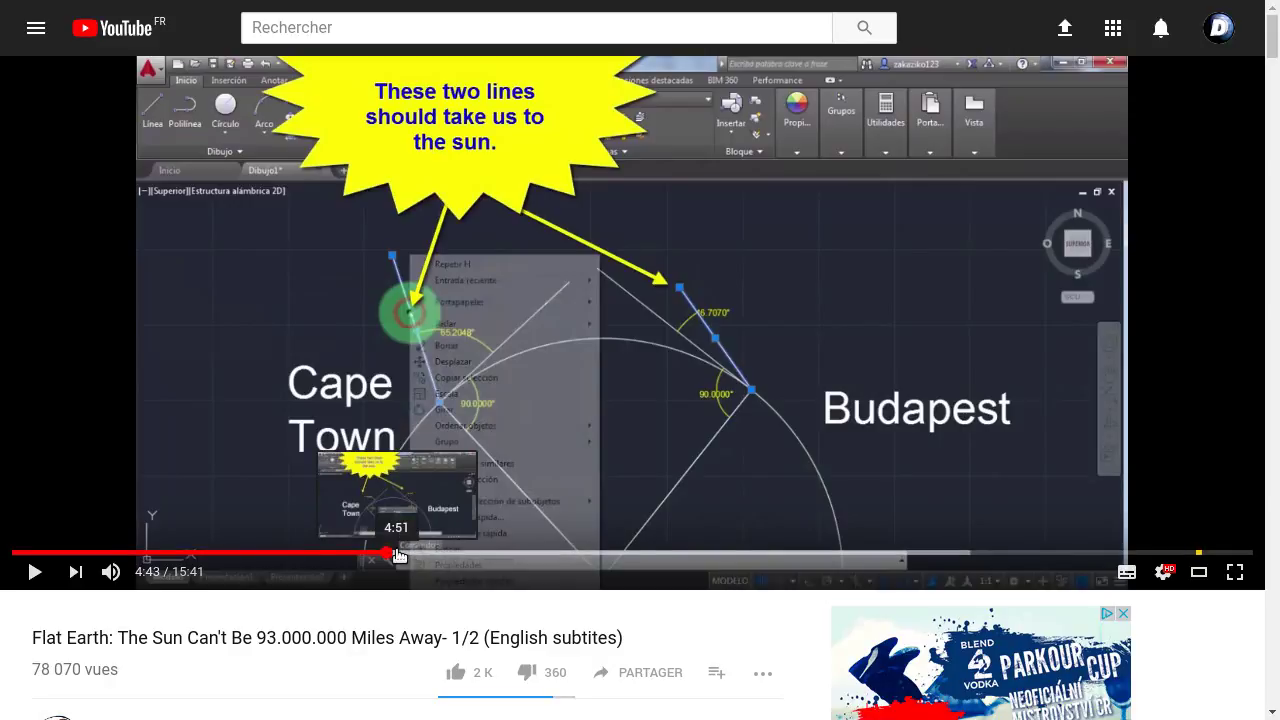
click(400, 552)
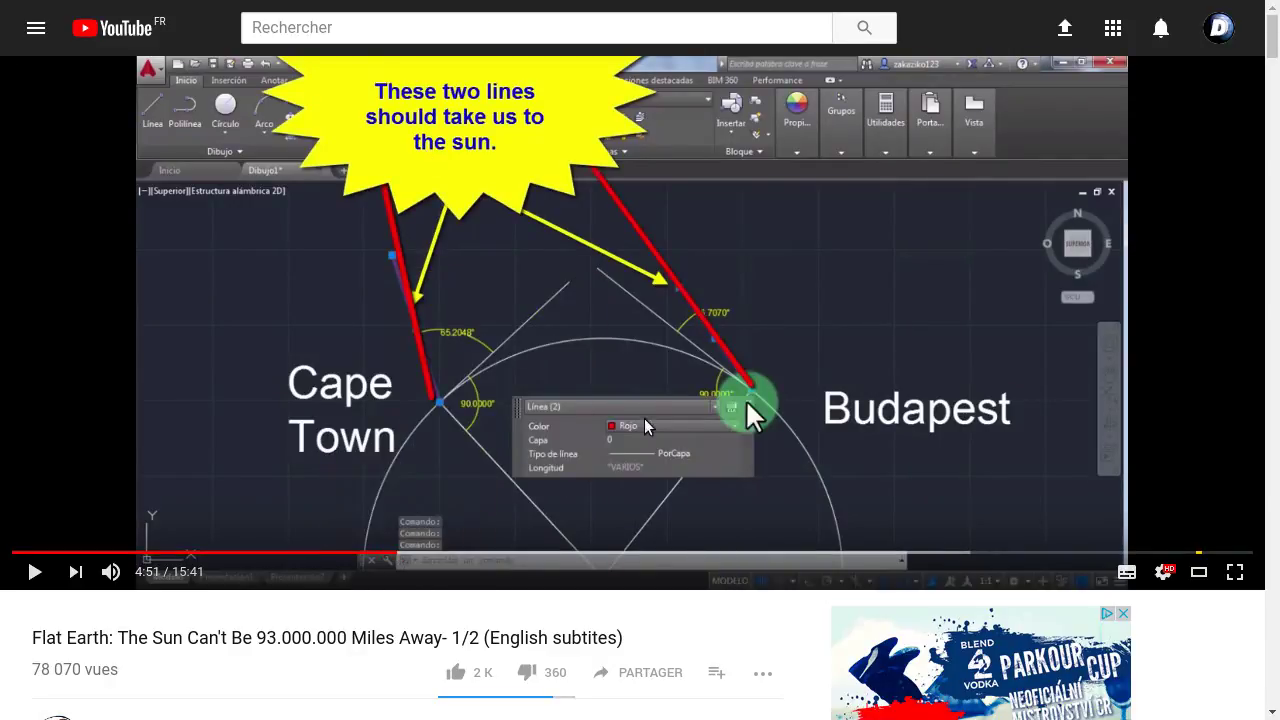
click(408, 553)
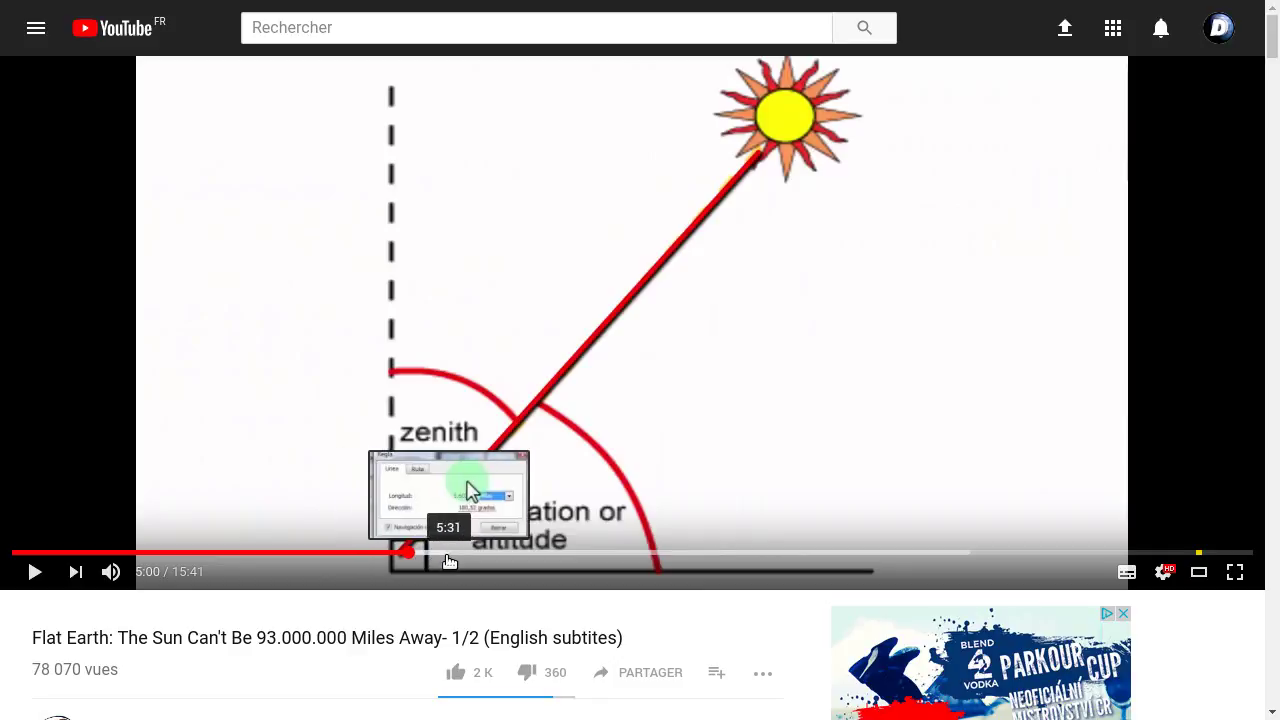
Skip ahead through the solar elevation scenes to the BALL EARTH 1 and 2 close-up
click(430, 555)
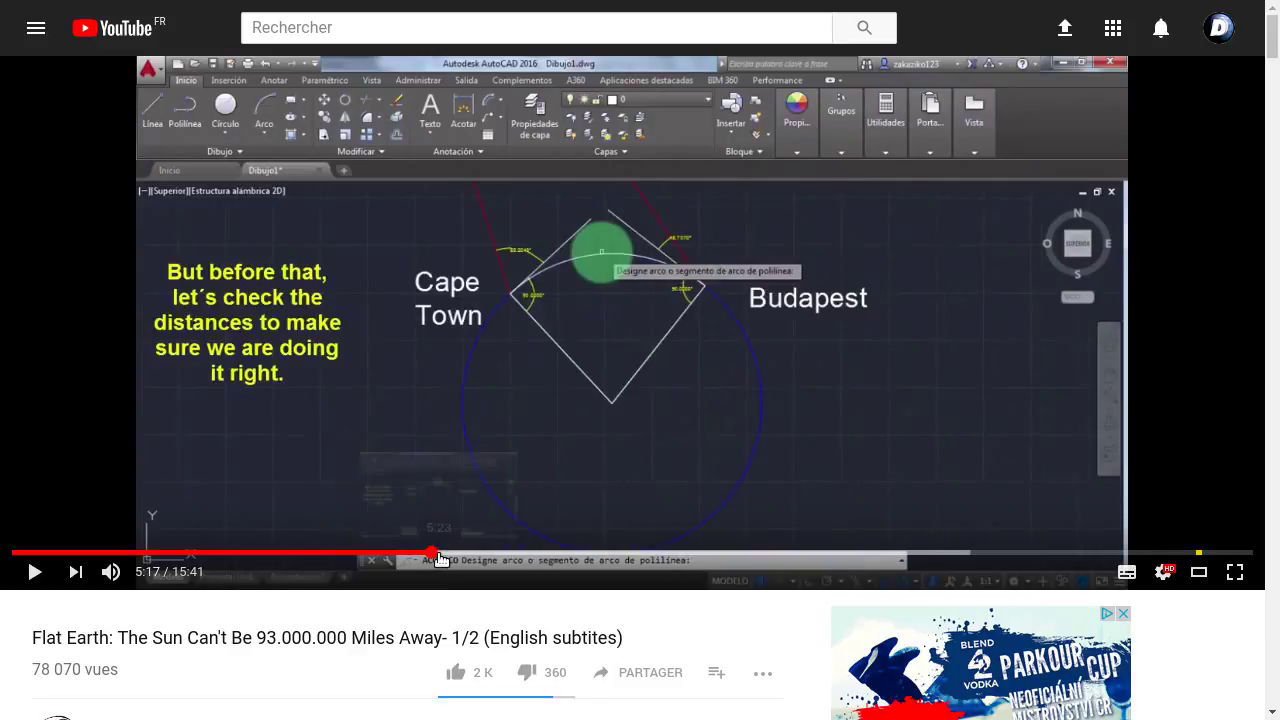
drag(441, 558, 575, 556)
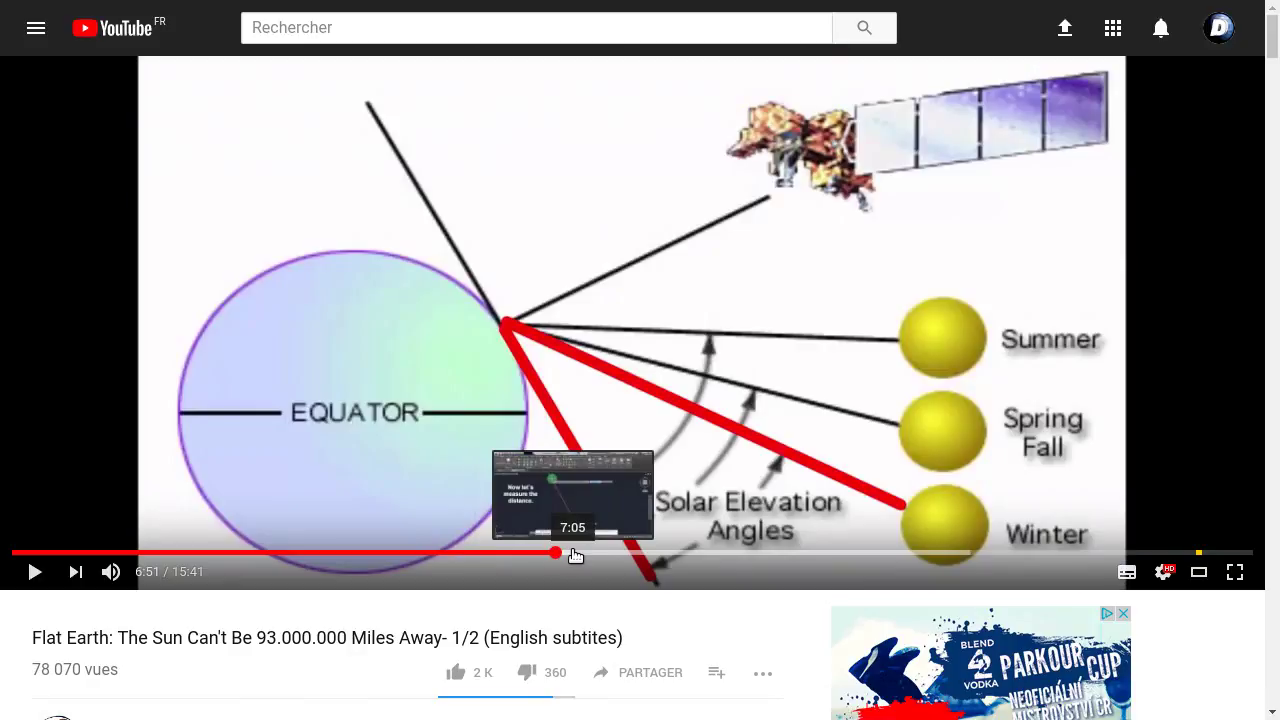
click(575, 556)
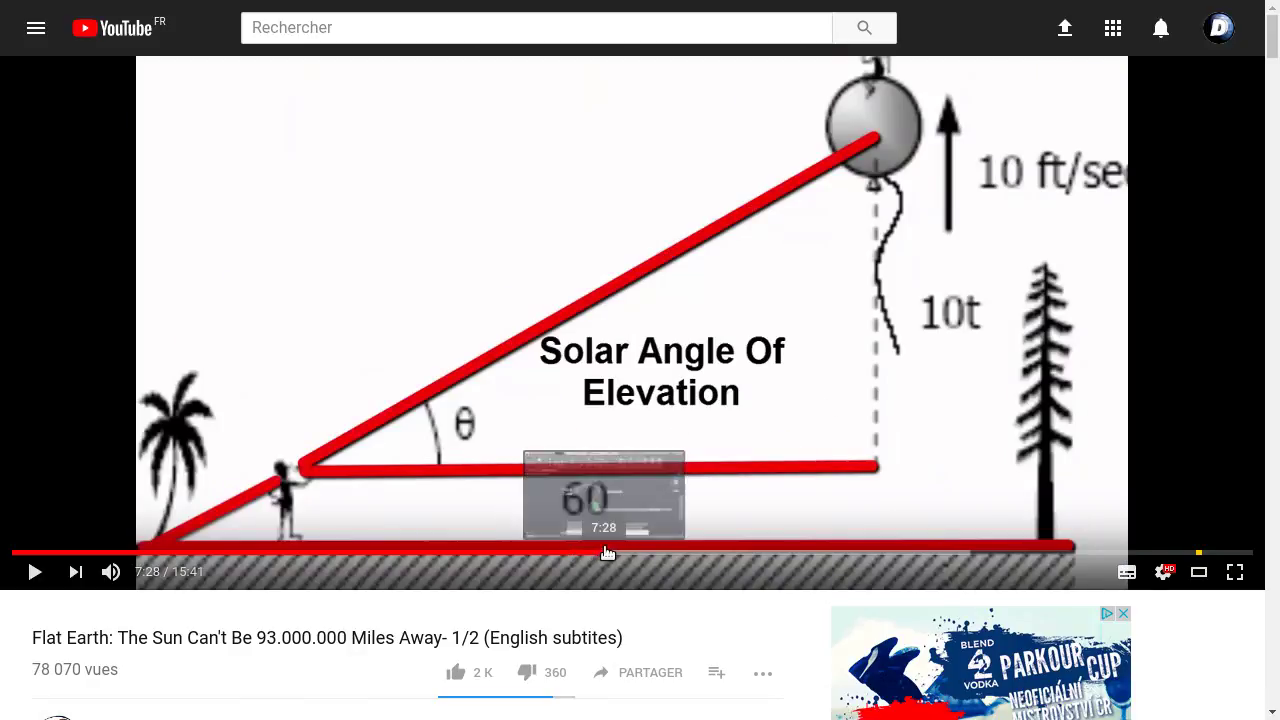
click(621, 552)
drag(640, 551, 707, 552)
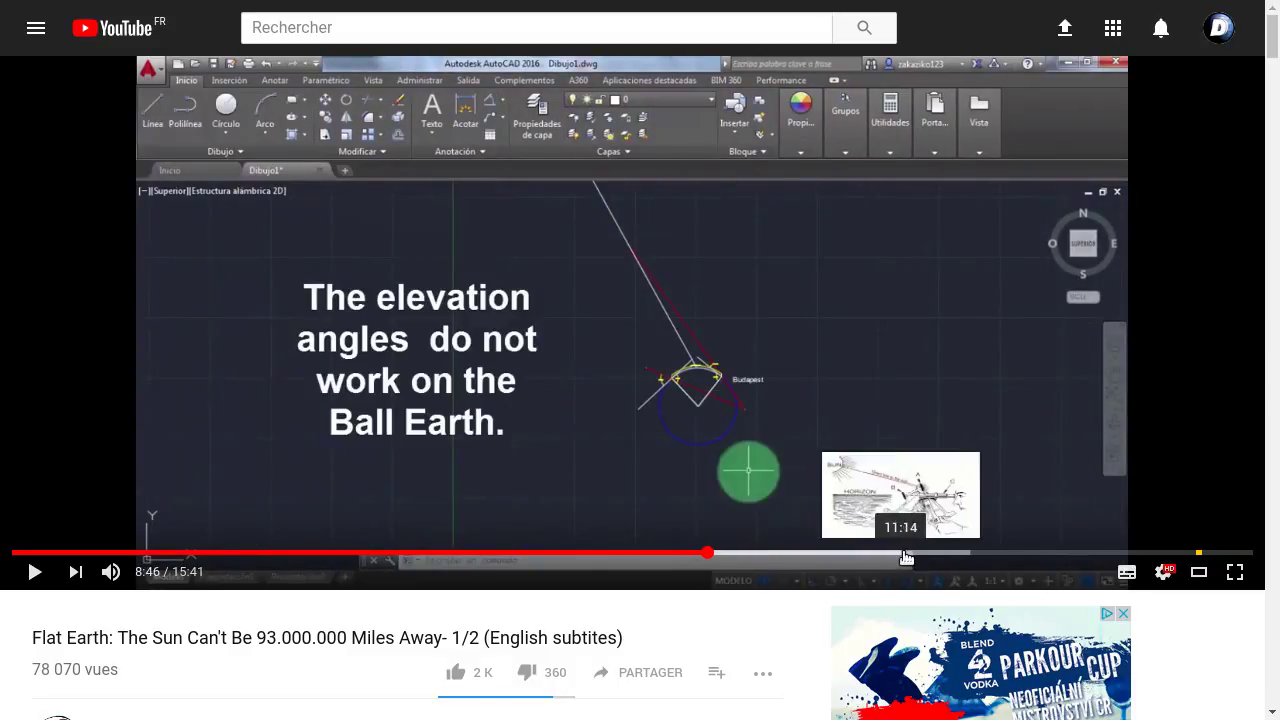
click(1028, 553)
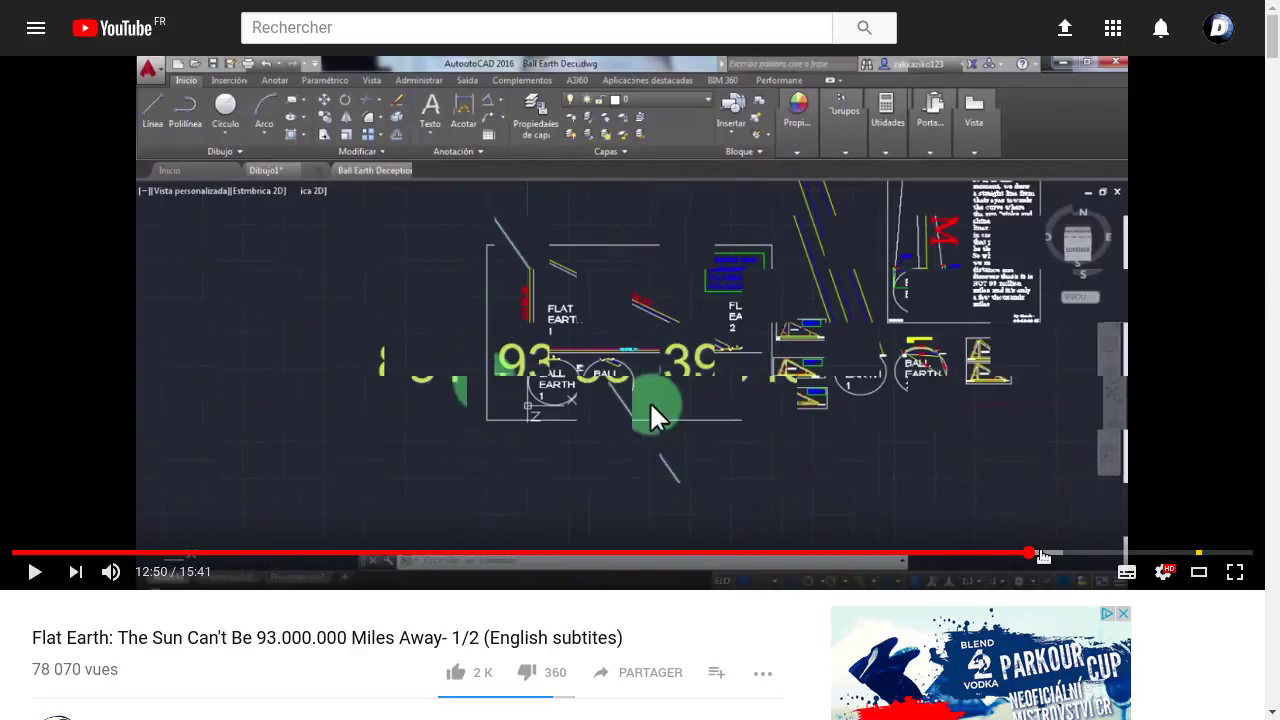
click(1041, 553)
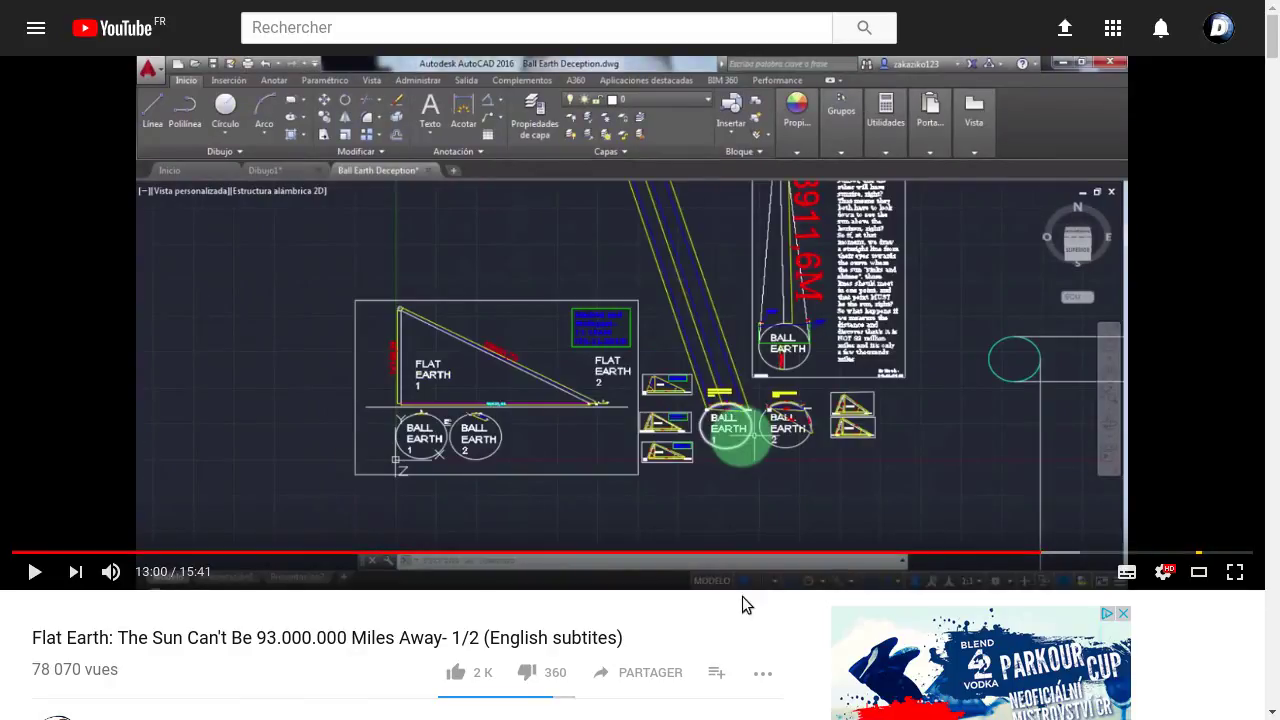
click(1062, 553)
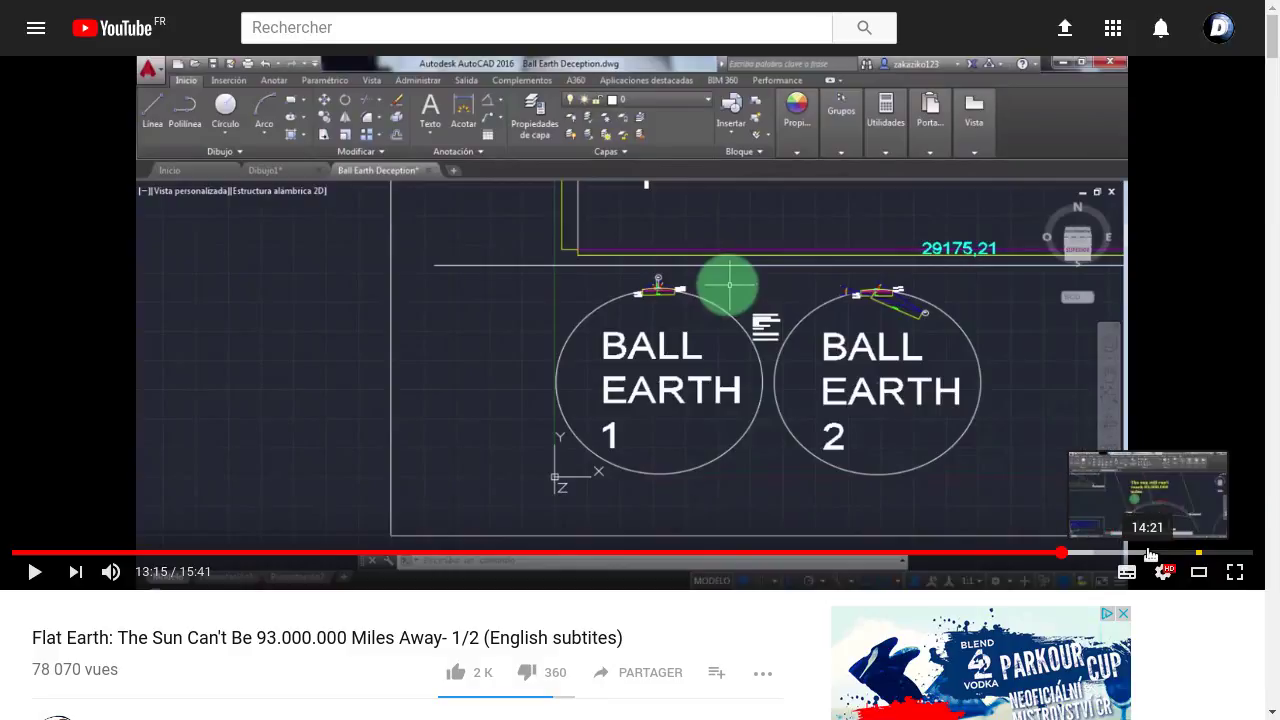
Jump back to the Budapest drawing at 8:38, then skip forward to the shadow demonstration
click(695, 553)
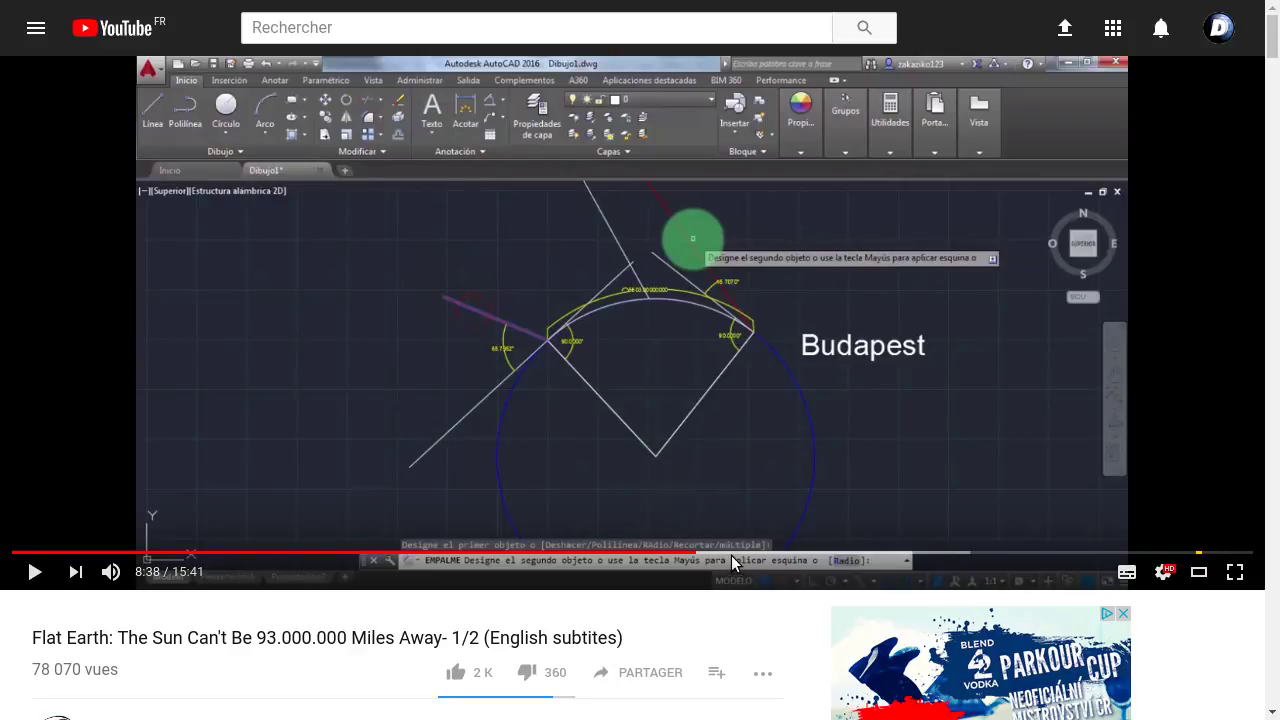
click(733, 553)
click(834, 553)
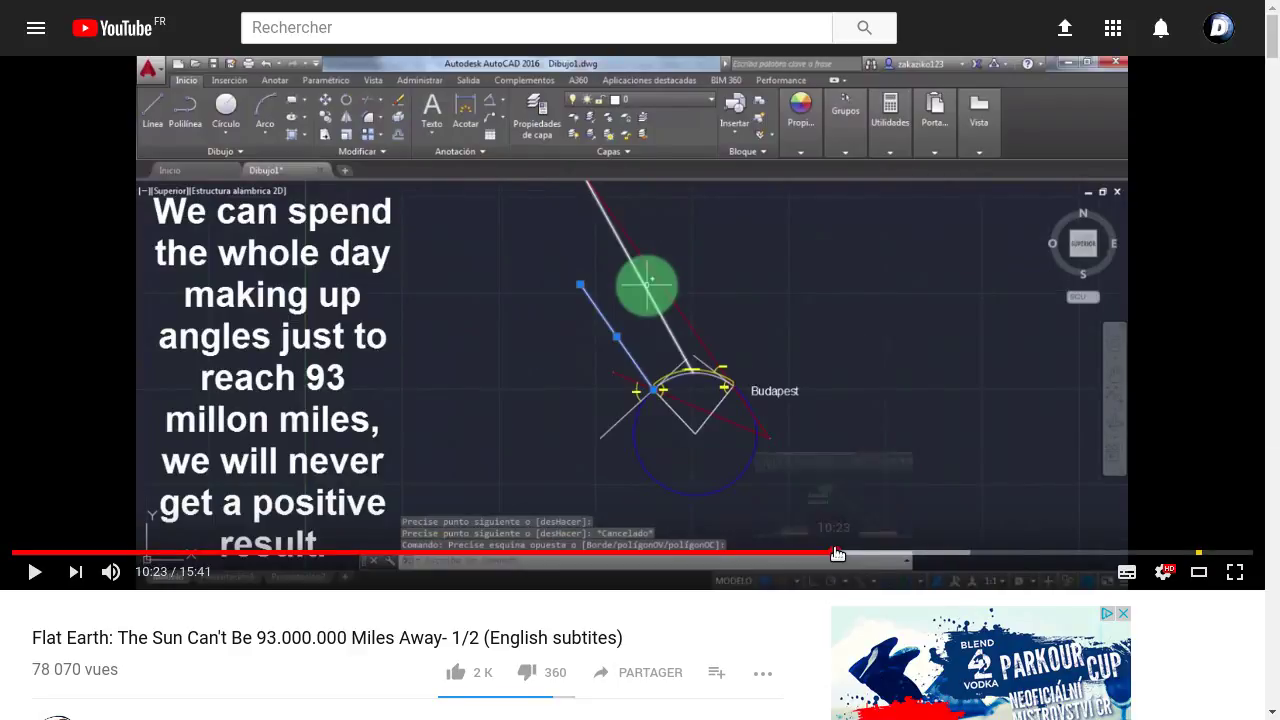
click(865, 553)
click(900, 553)
click(932, 553)
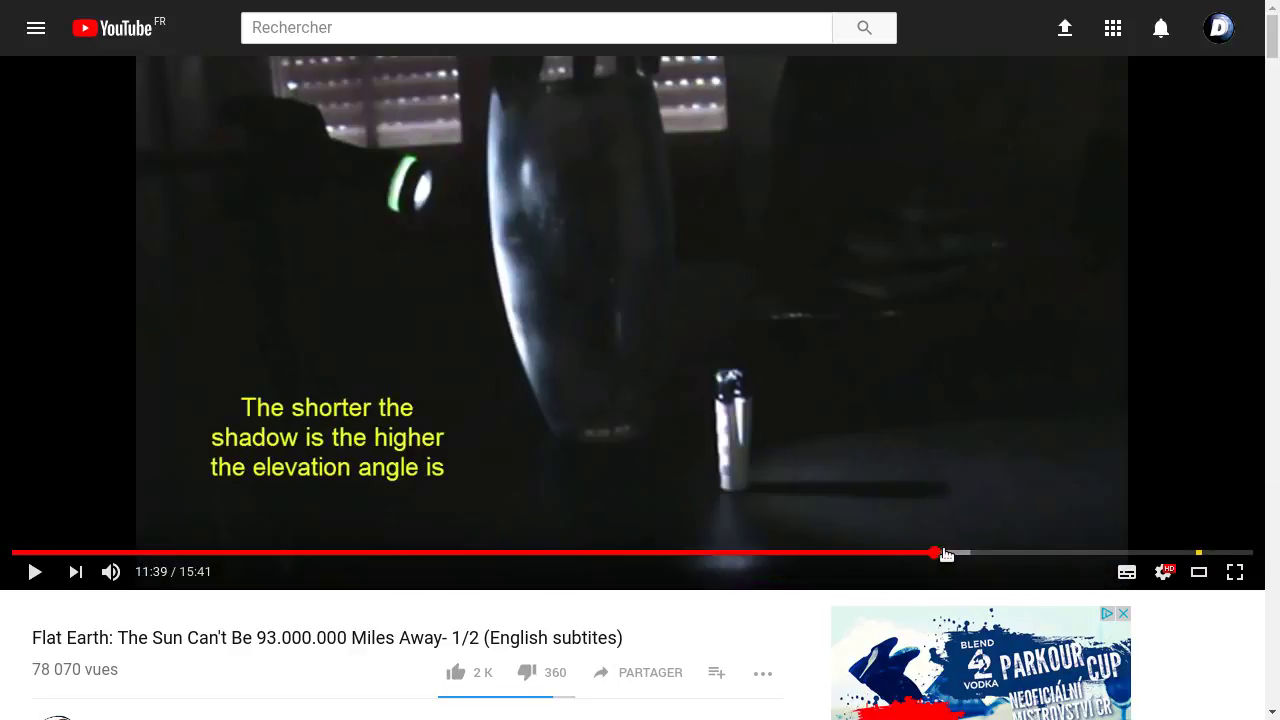
click(956, 553)
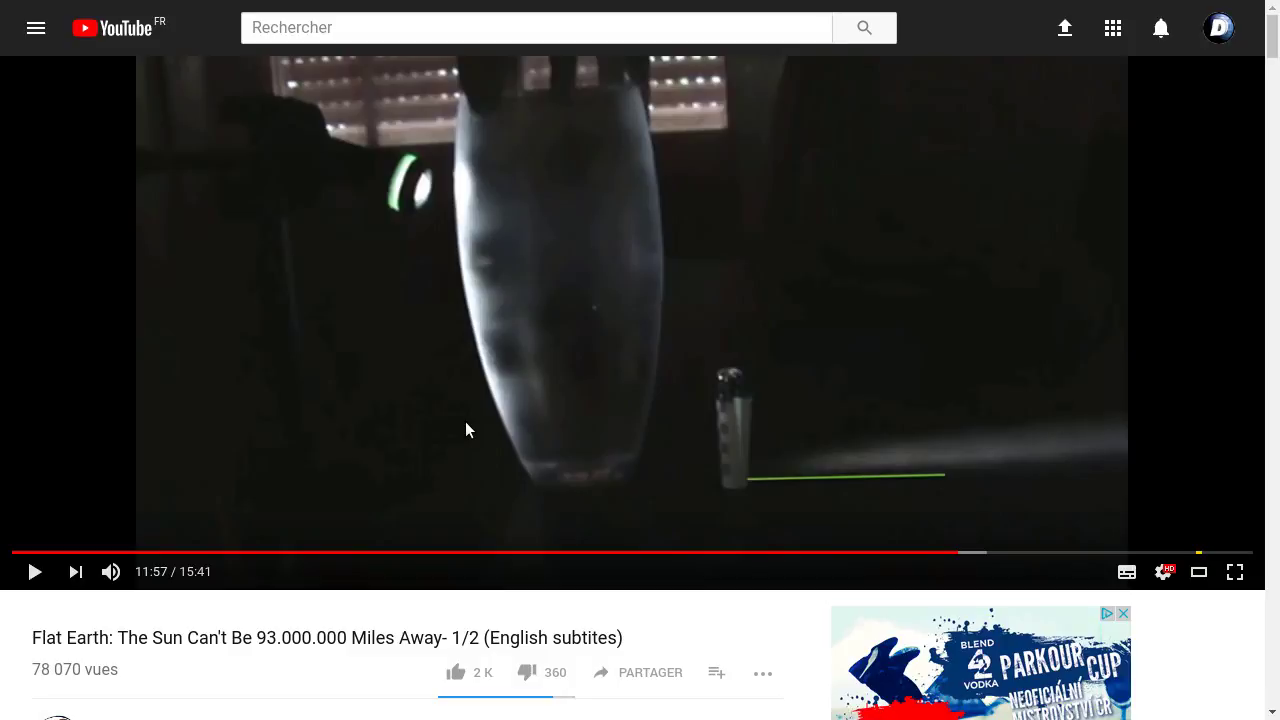
Return the video to the start, move it to about 0:53, and switch to SALOME
click(27, 553)
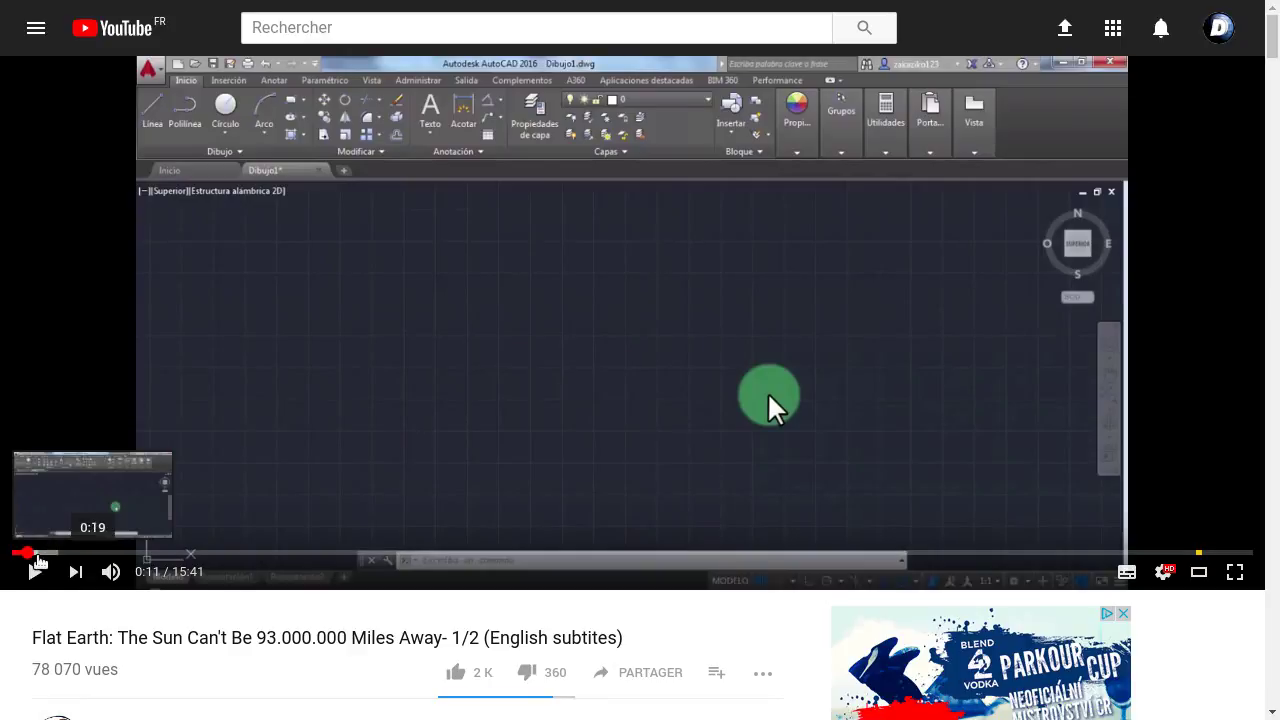
drag(42, 556, 107, 552)
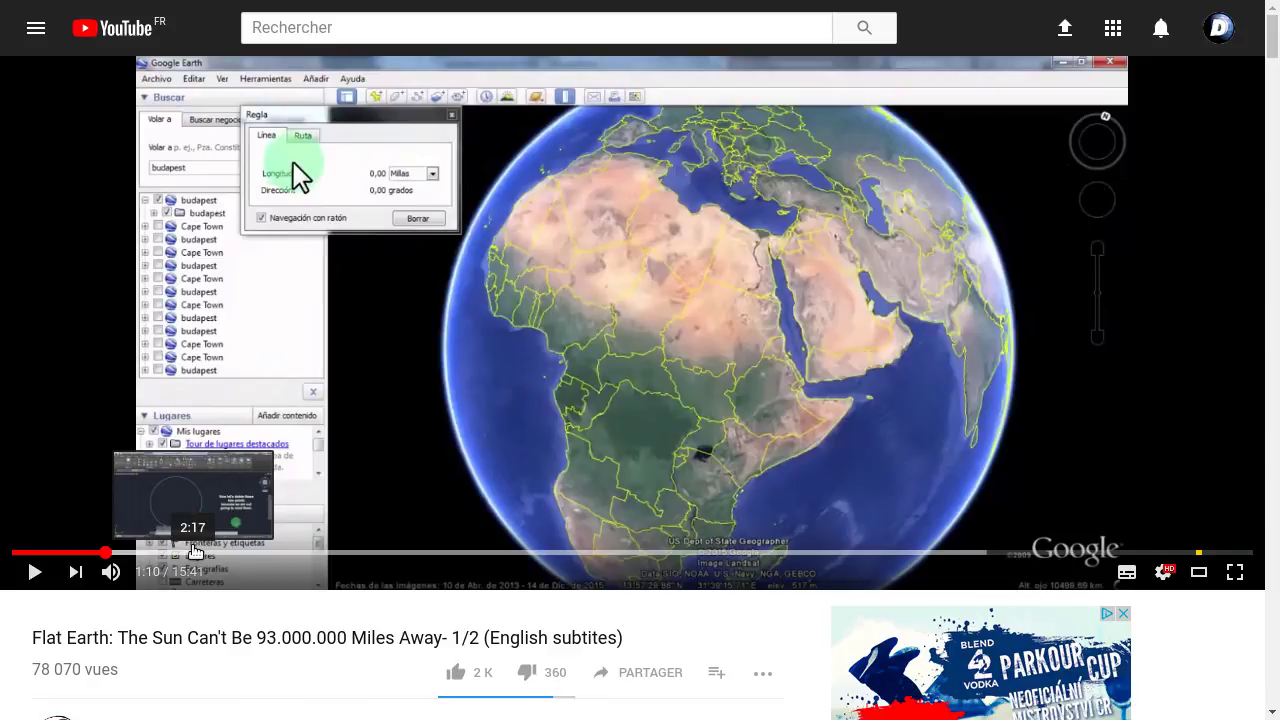
key(alt+Tab)
key(alt+Tab)
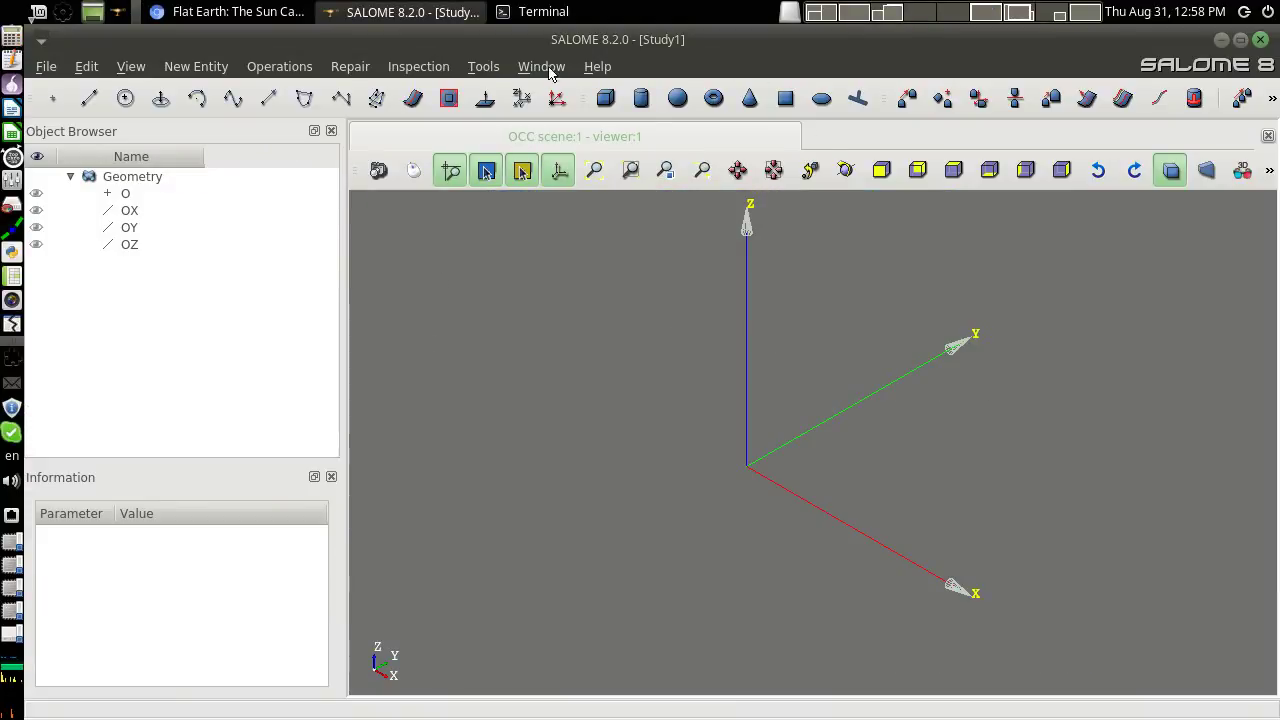
View and close SALOME's Help > About version information
click(590, 67)
click(612, 331)
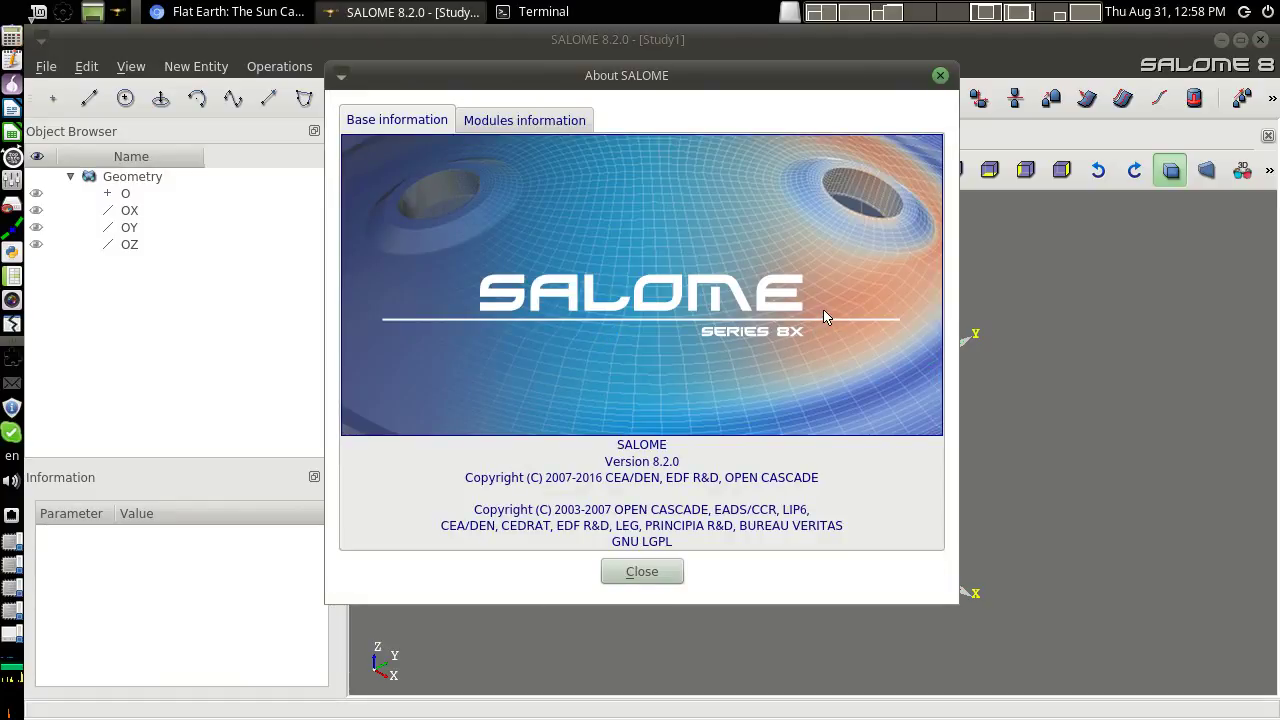
click(941, 77)
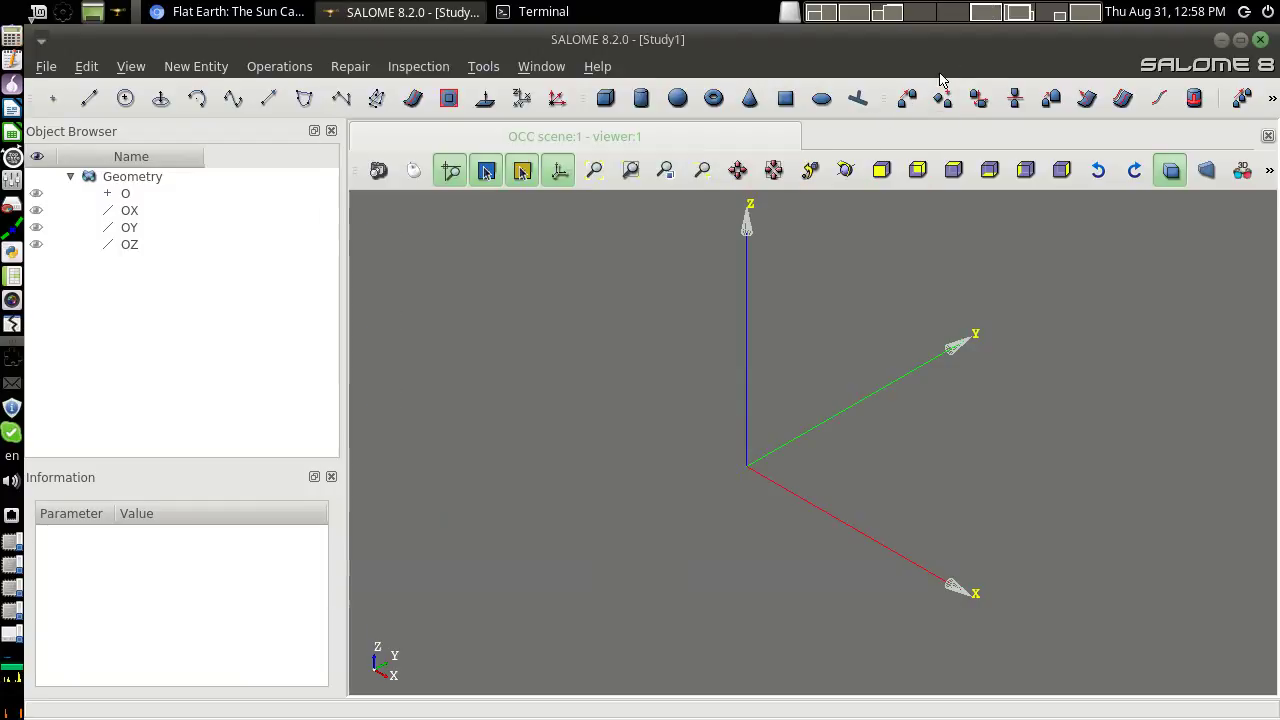
Set up a new sphere at the origin with radius 6400
click(677, 97)
double_click(628, 385)
text(6400)
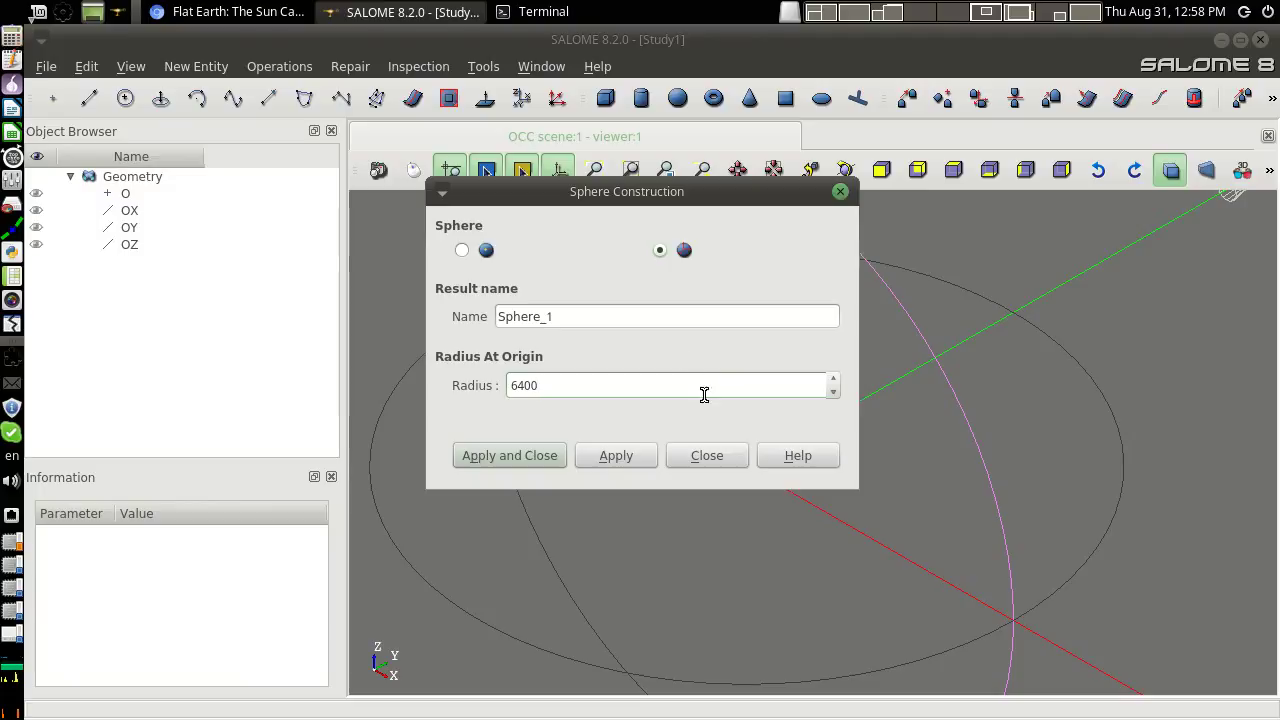
scroll(997, 400, down, 5)
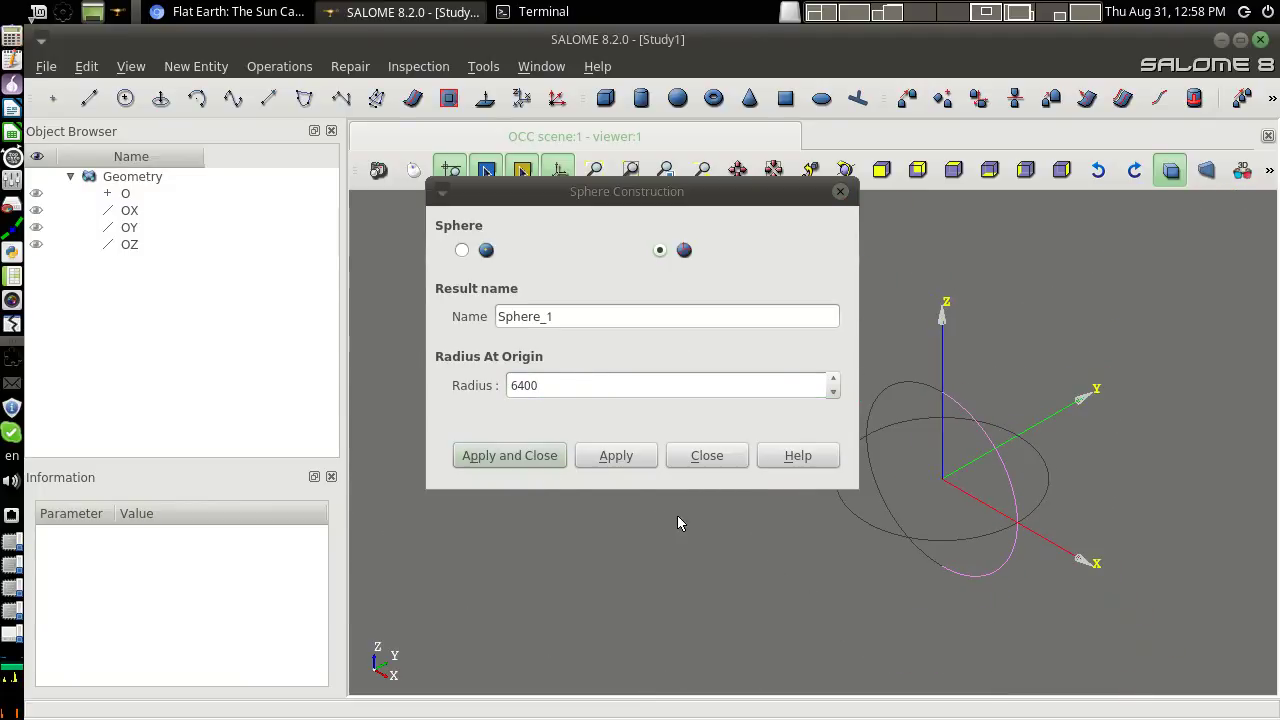
click(572, 384)
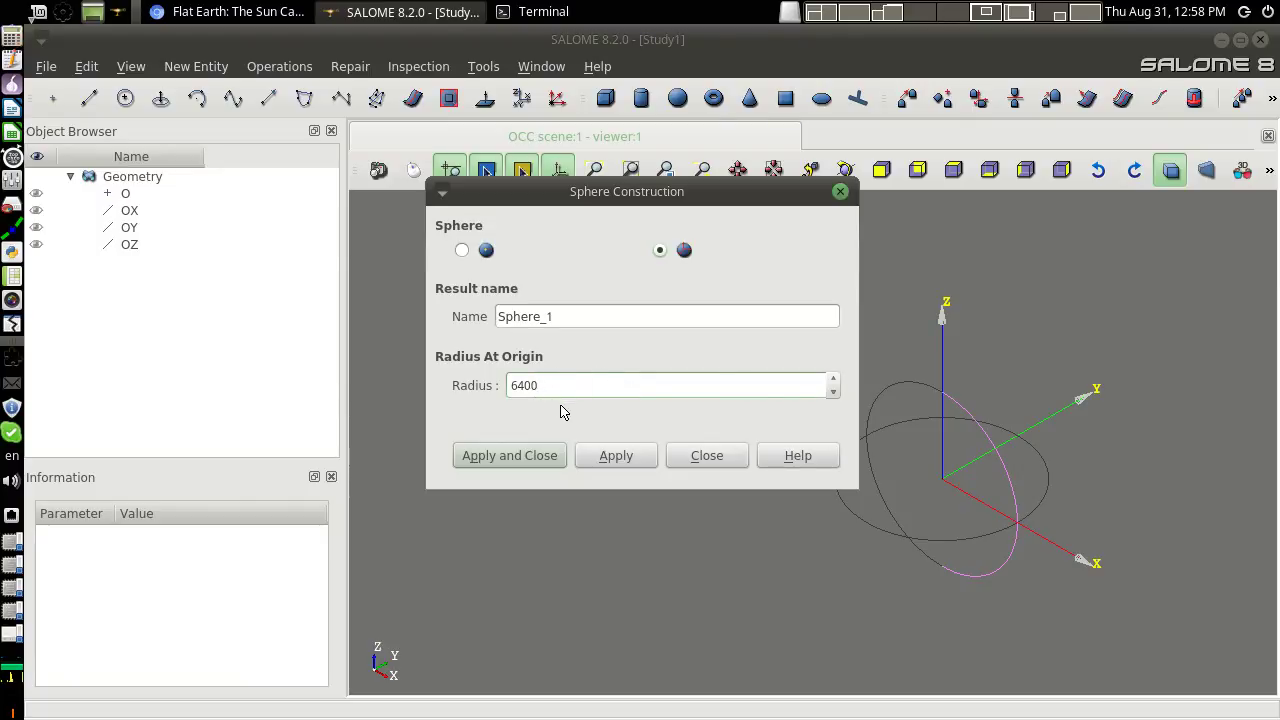
Apply to create Sphere_1 and display it as a shaded surface
click(543, 455)
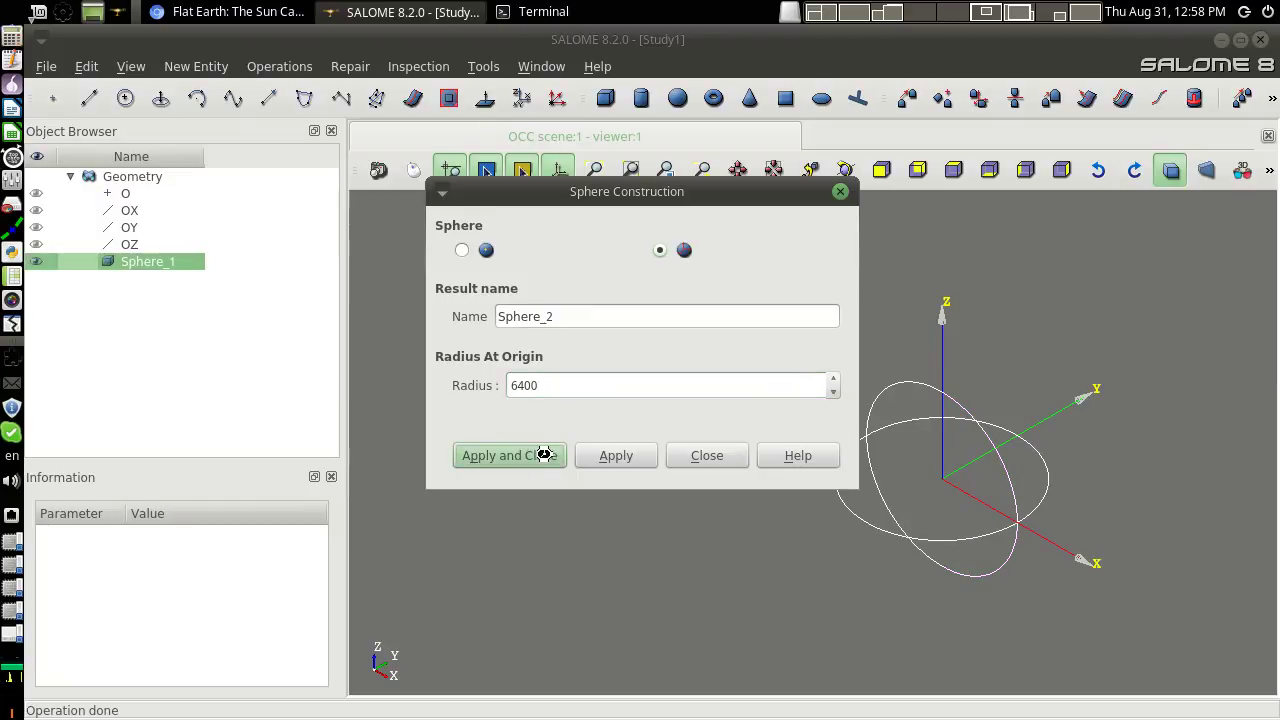
right_click(908, 410)
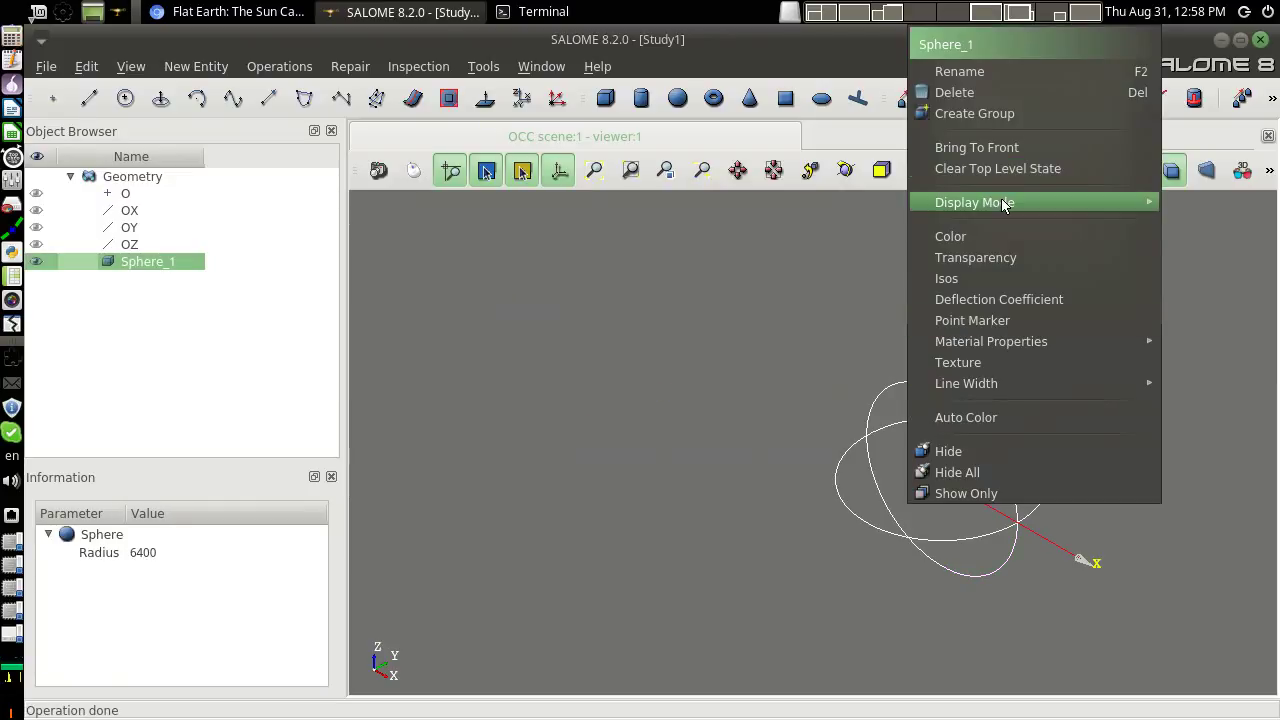
mouse_move(1001, 198)
click(854, 225)
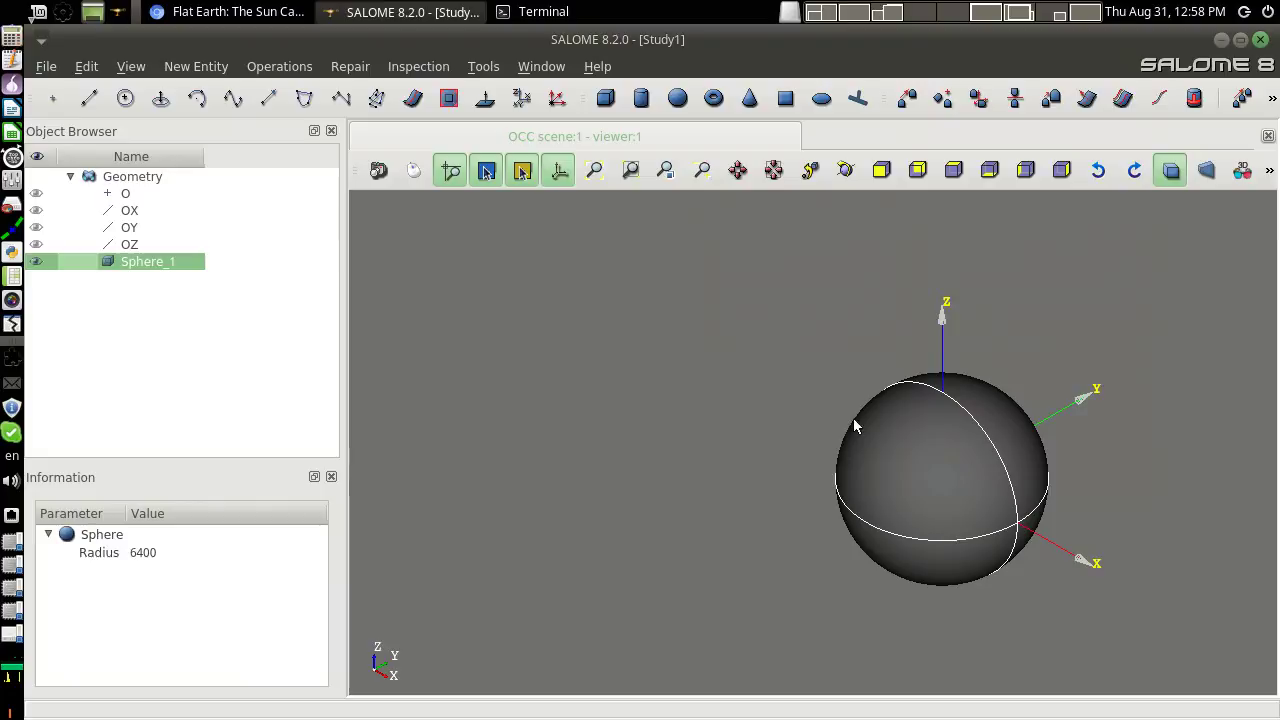
Set Sphere_1's transparency to about 50% and clear the selection
right_click(620, 318)
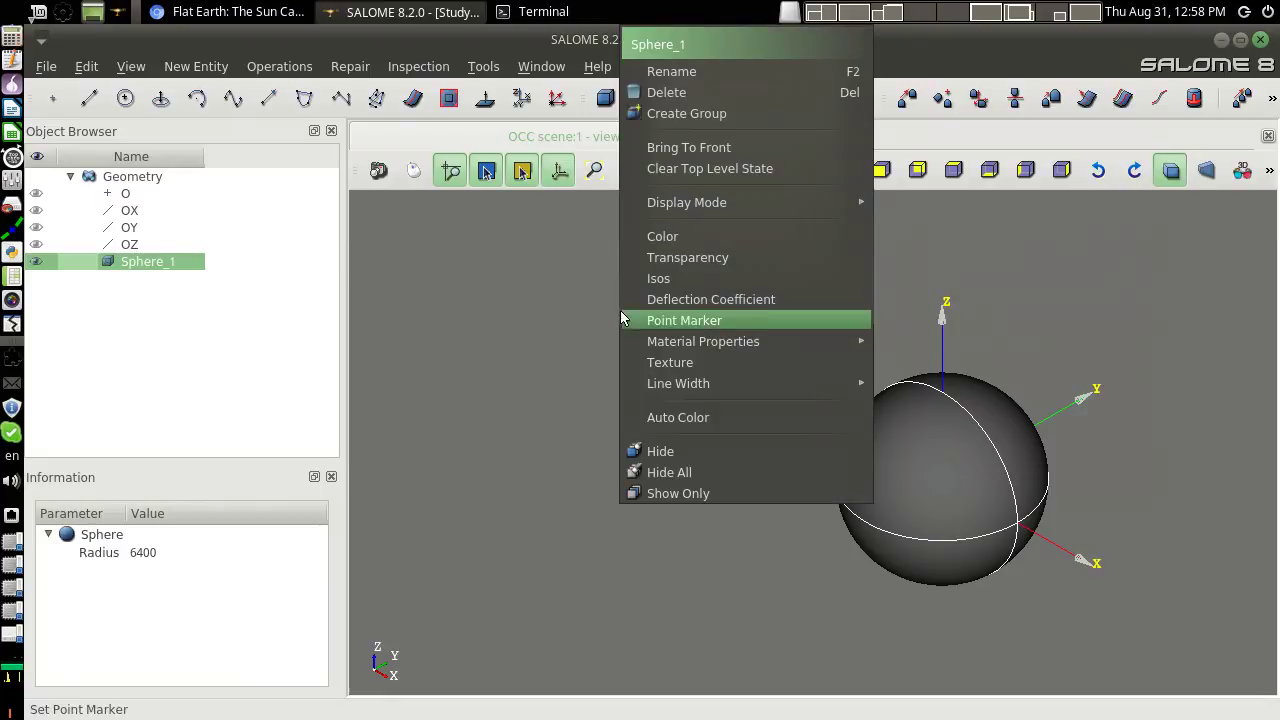
click(686, 259)
drag(531, 341, 651, 337)
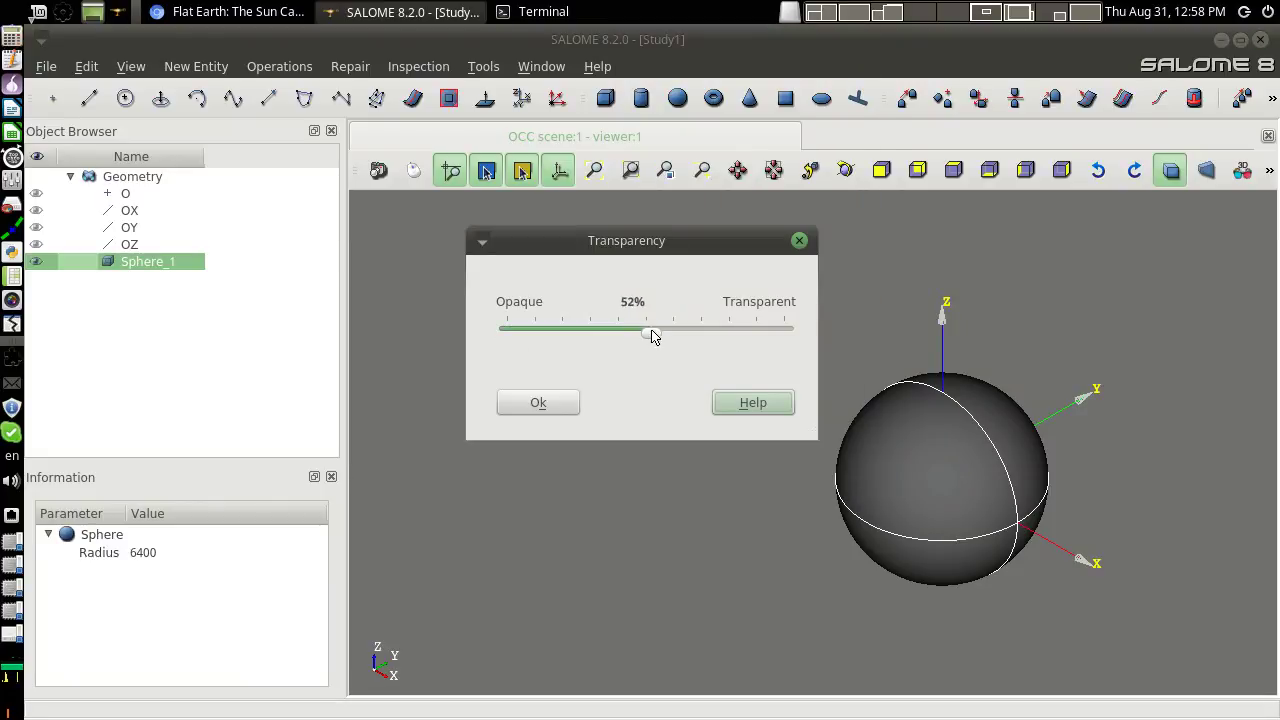
click(565, 408)
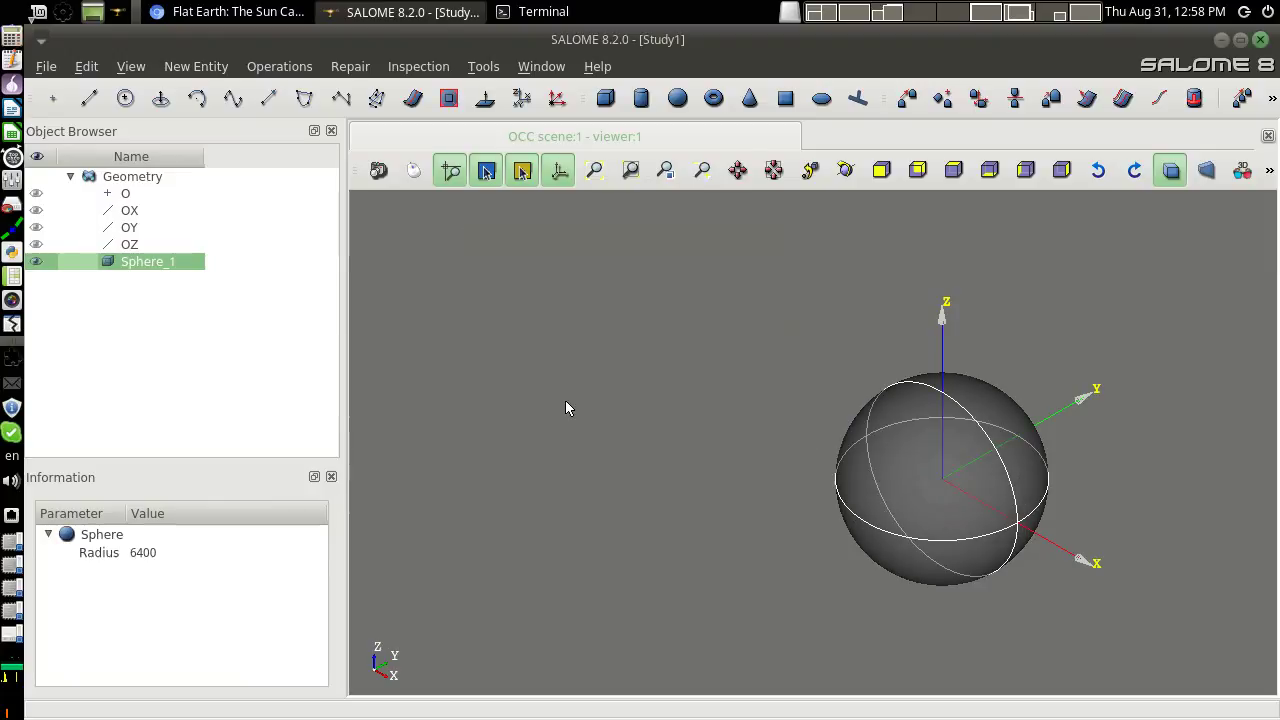
click(782, 308)
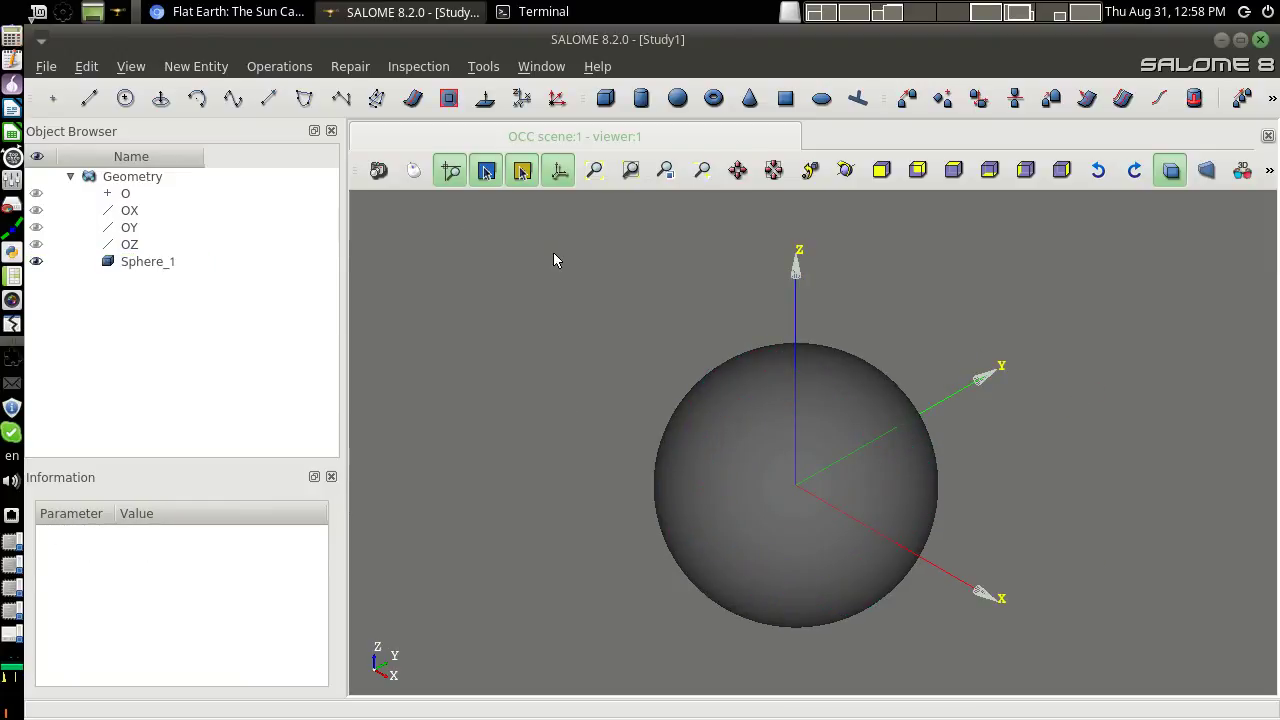
In the YouTube tab, jump between the Budapest ruler, BALL drawing and sun-page scenes
click(188, 8)
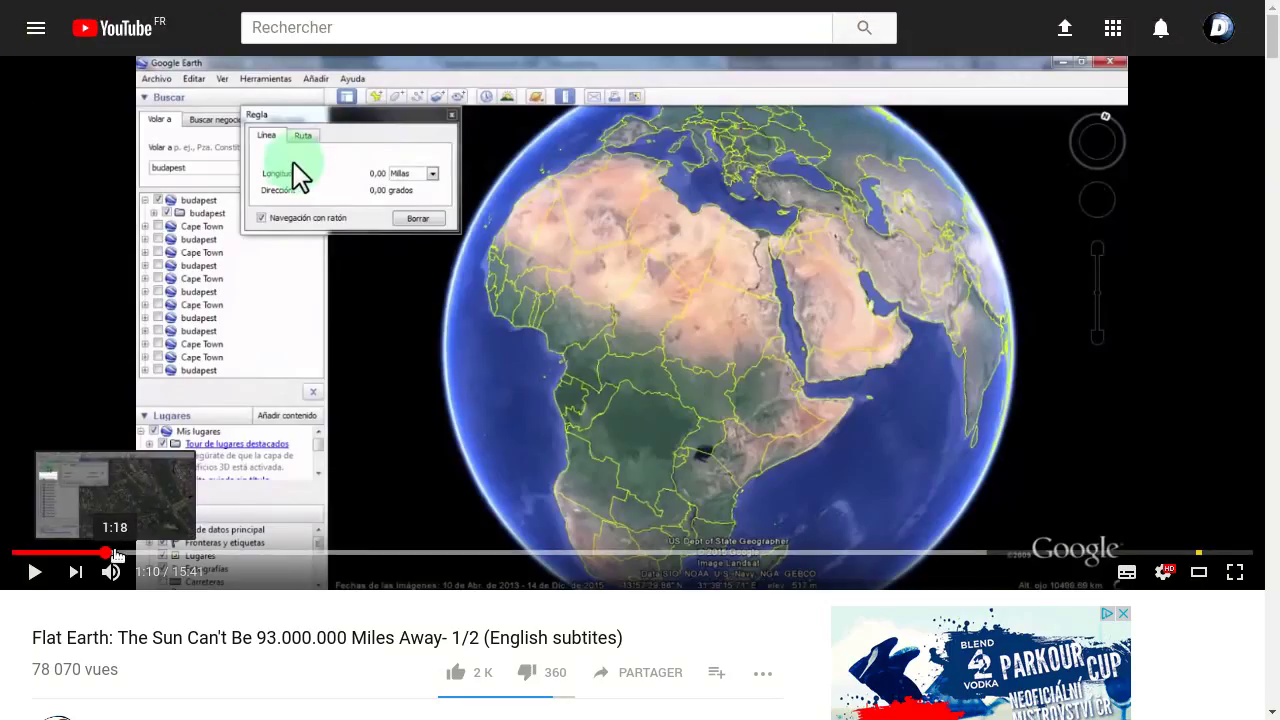
click(114, 552)
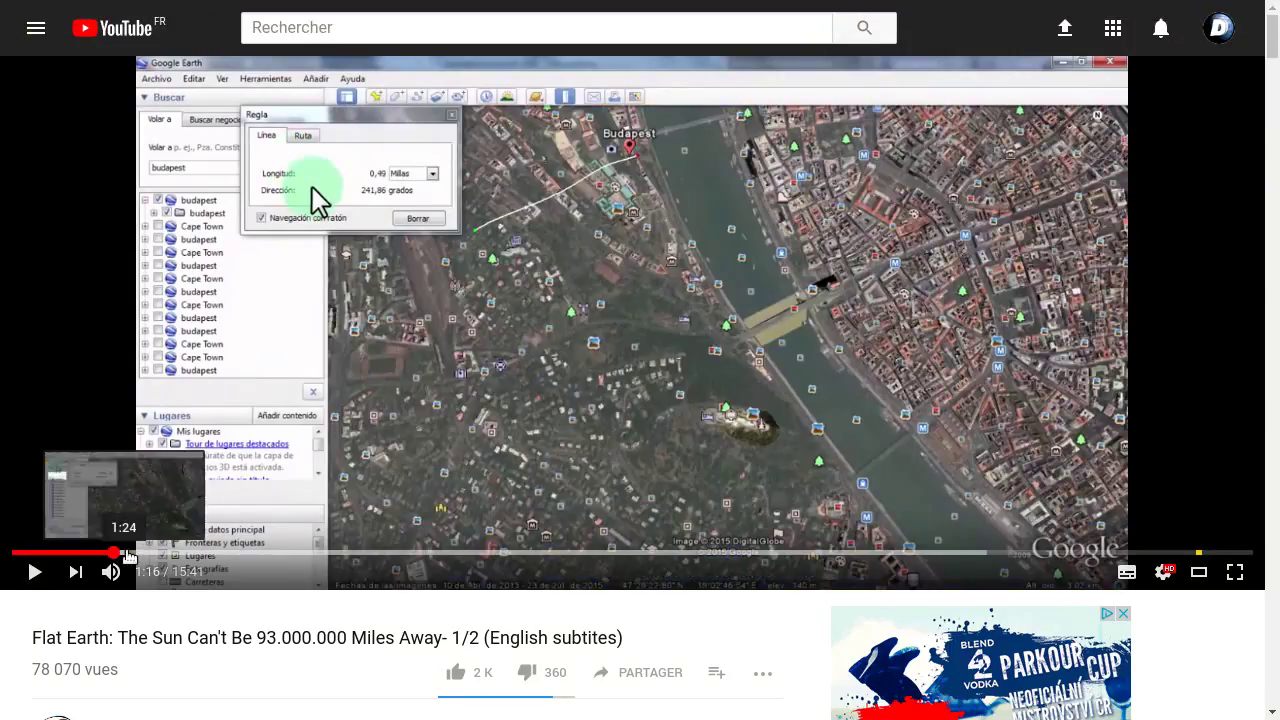
click(161, 552)
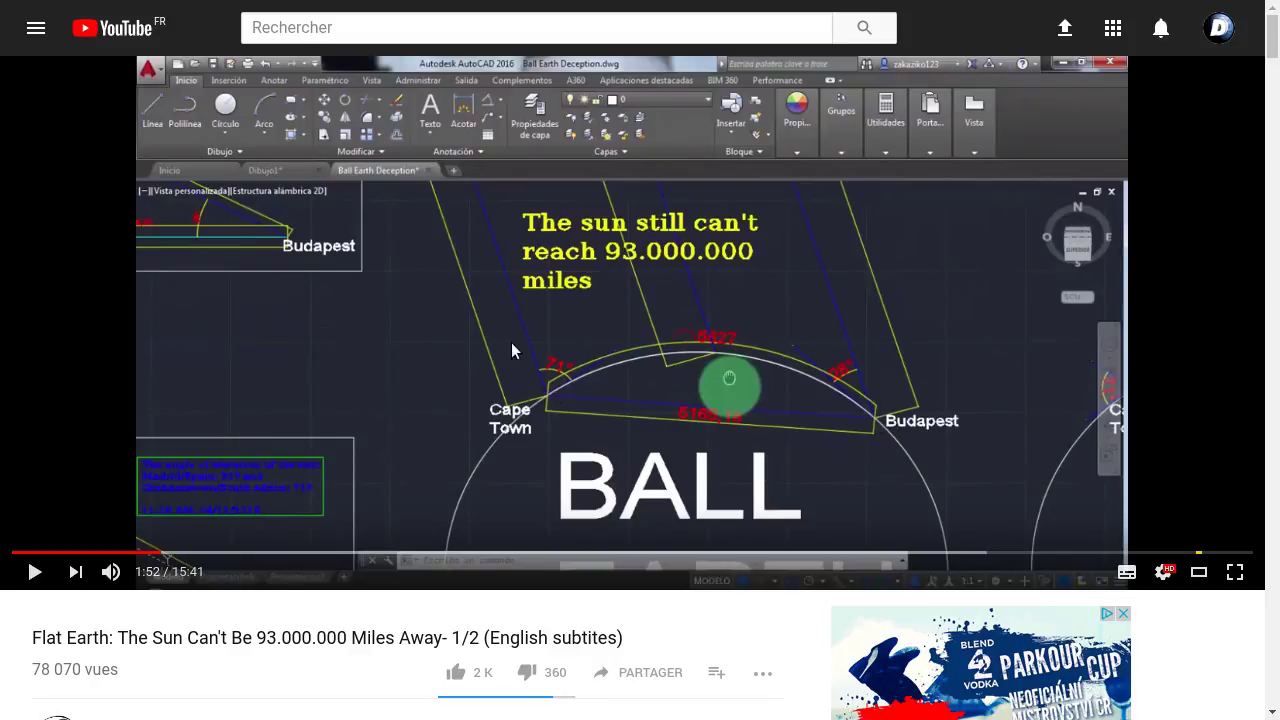
click(147, 553)
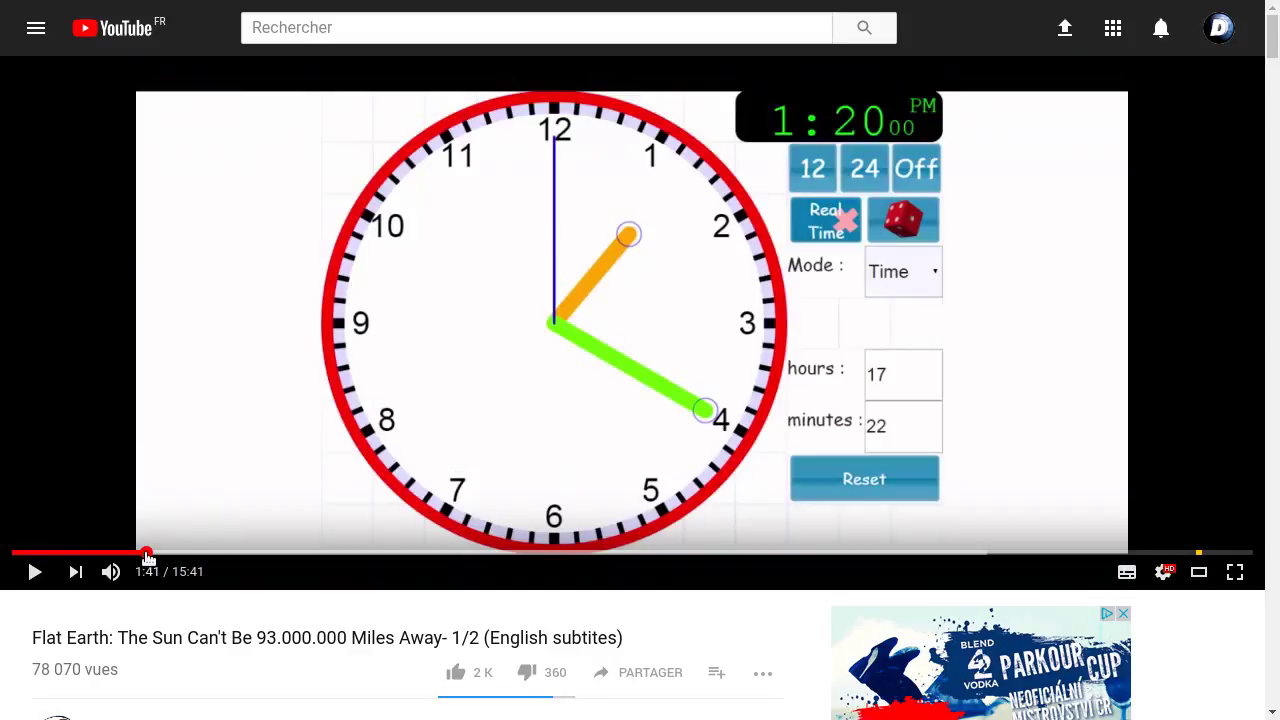
click(140, 553)
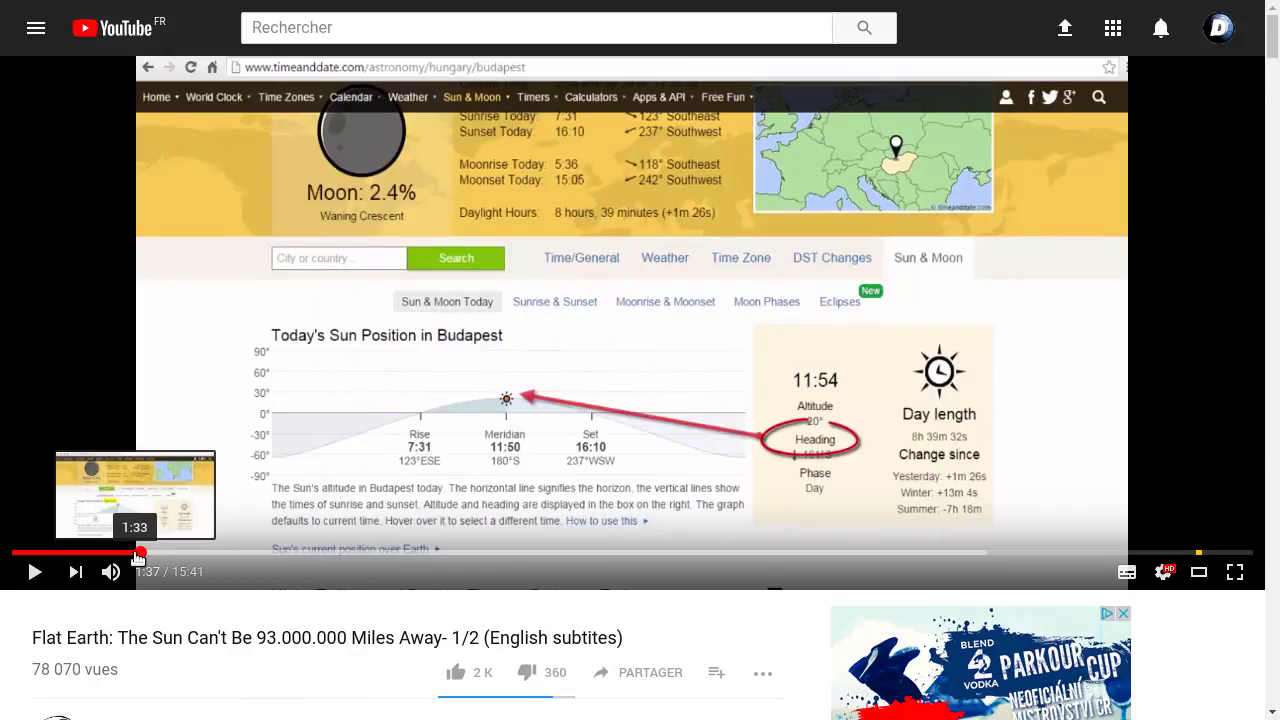
click(138, 553)
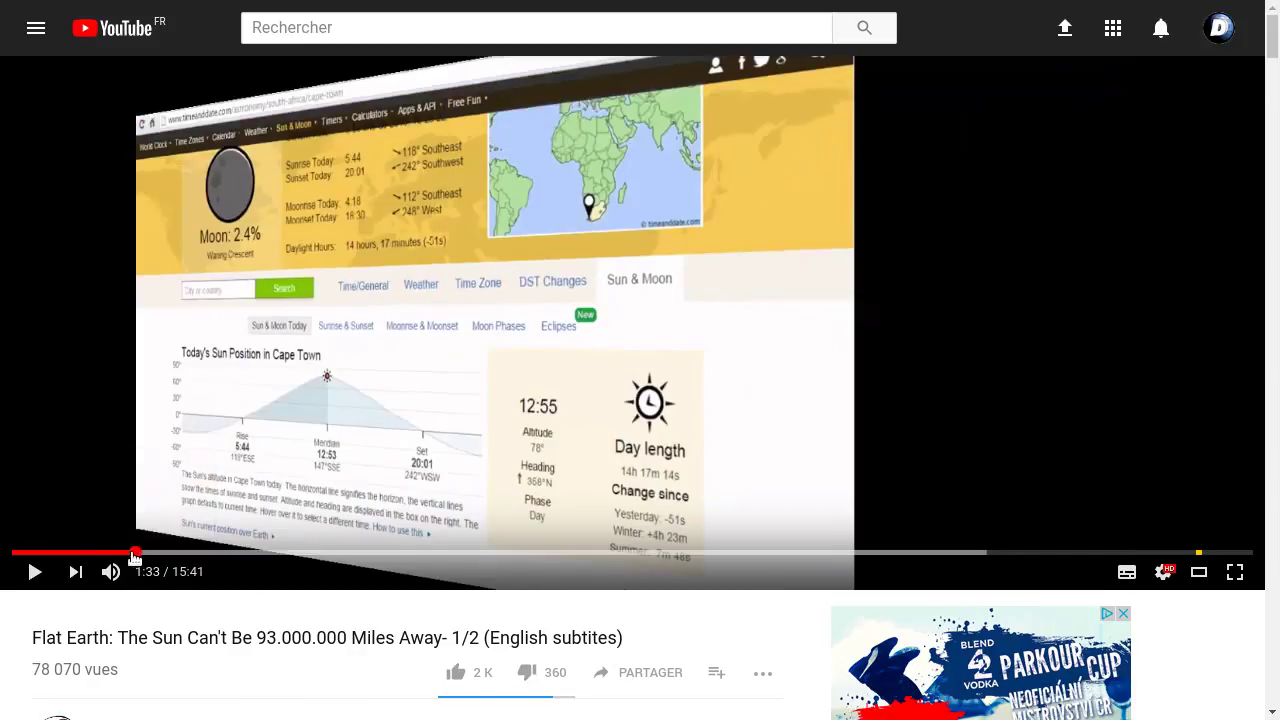
click(125, 553)
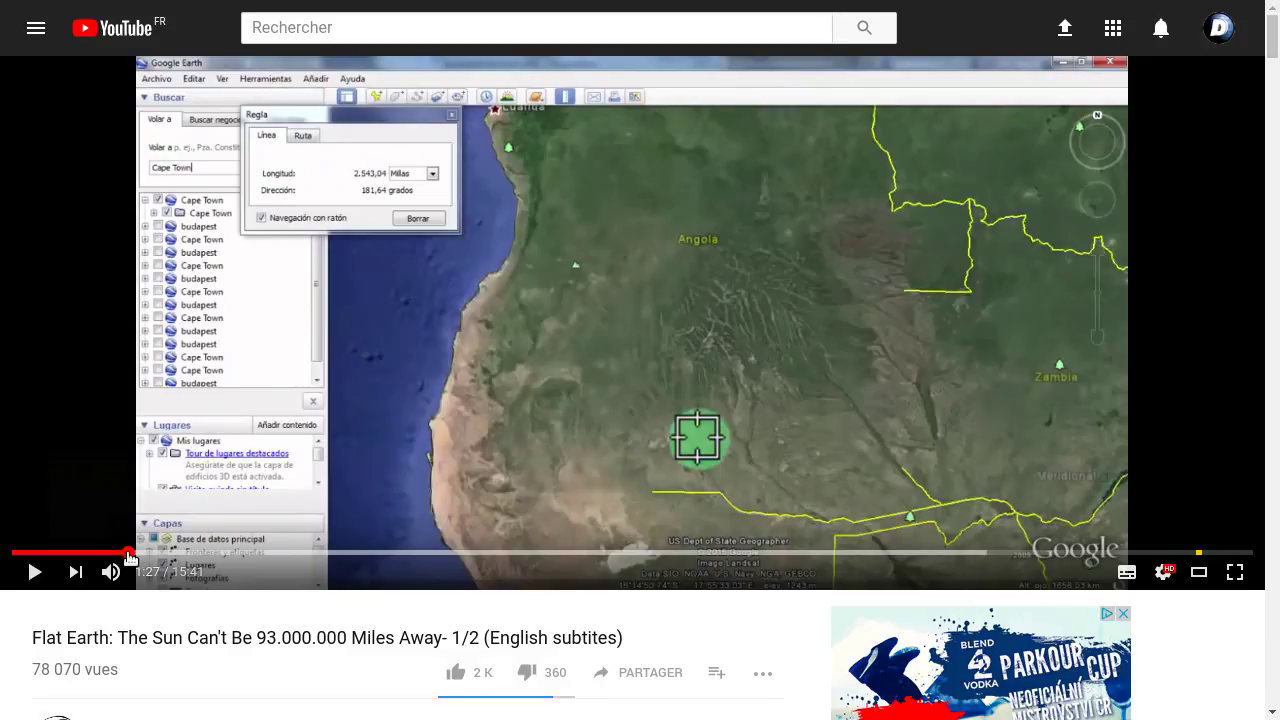
Revisit the Cape Town and Budapest sun-position scenes, then activate timeanddate's place search
click(130, 553)
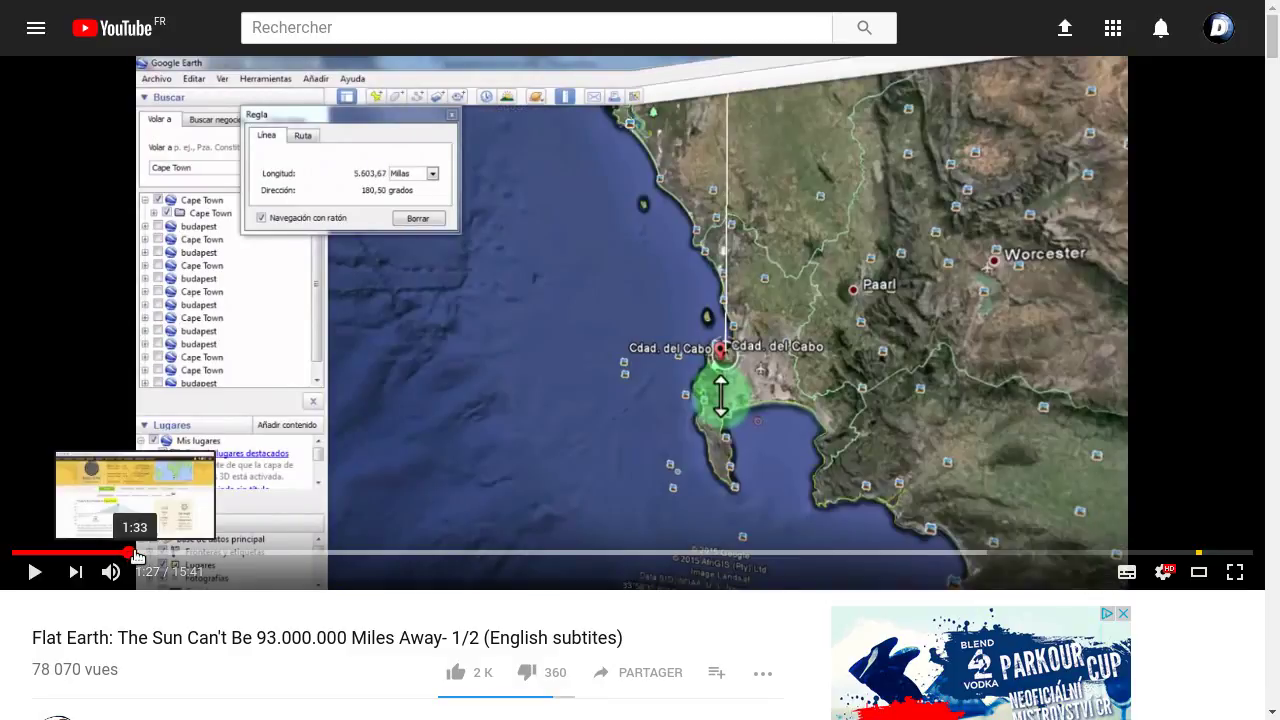
click(137, 553)
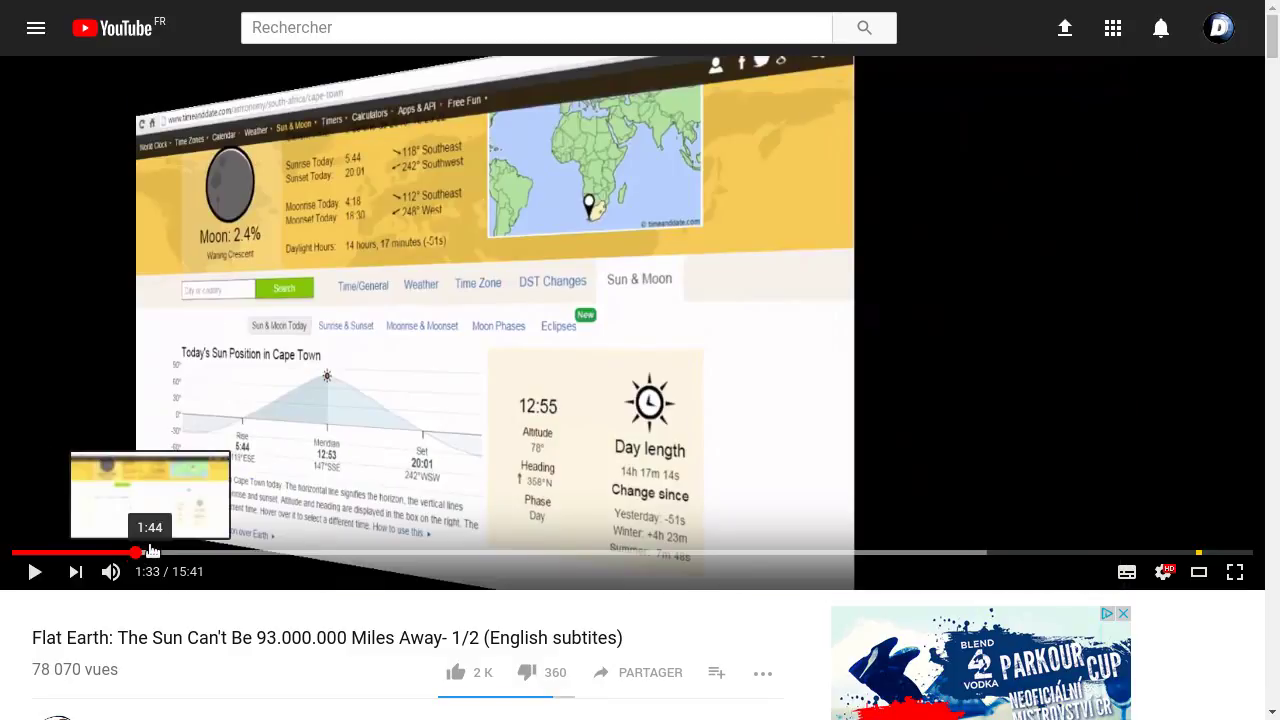
click(141, 552)
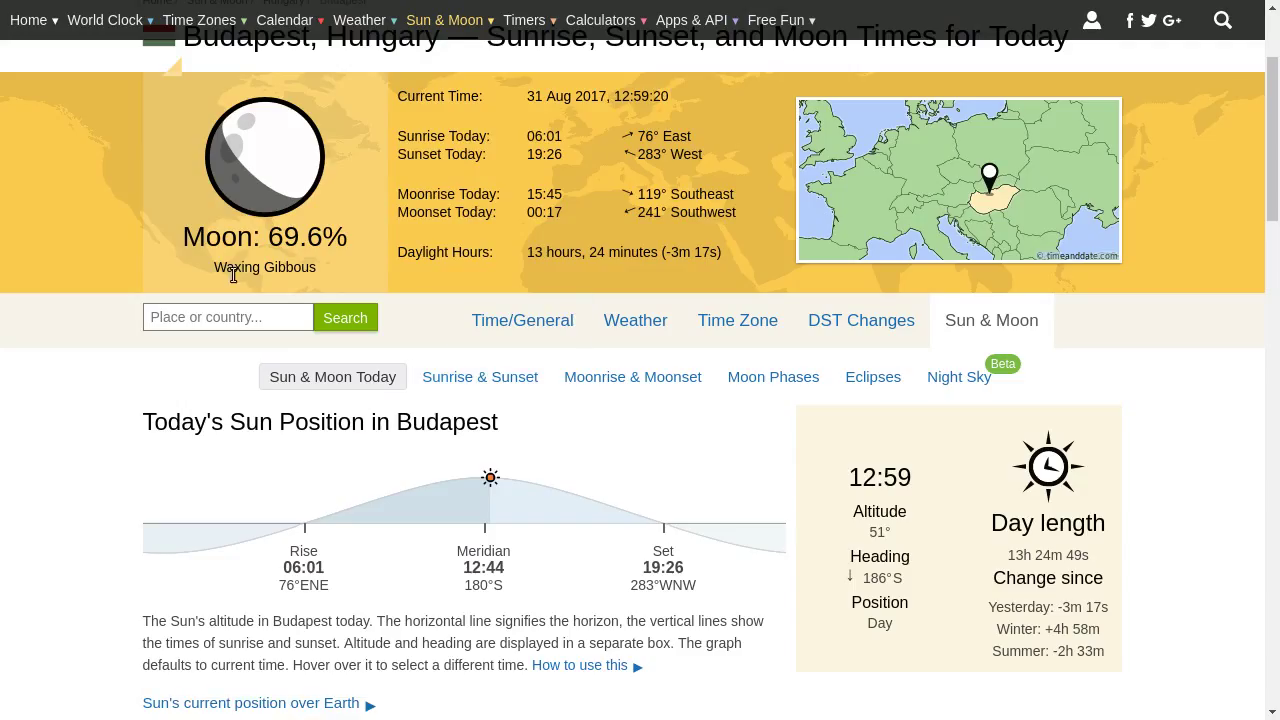
click(252, 316)
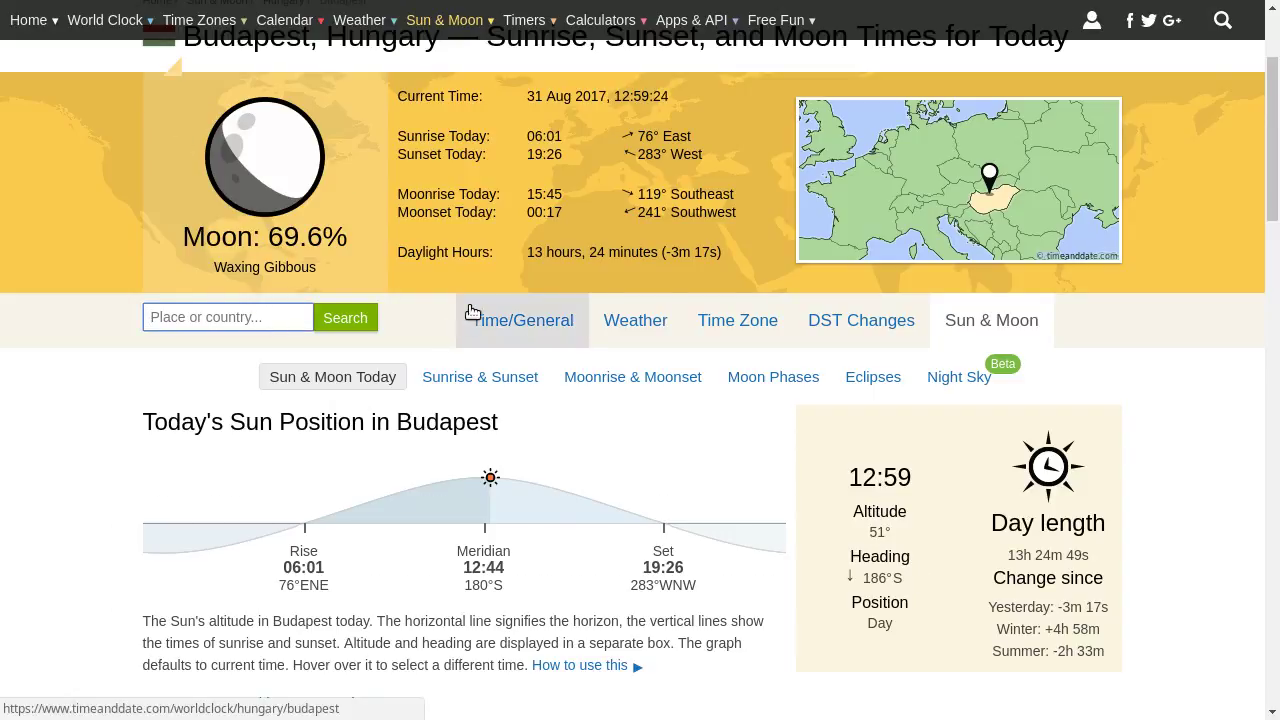
Read Budapest's 47.49° N / 19.05° E on its local time page, then start a point in SALOME
scroll(471, 317, up, 2)
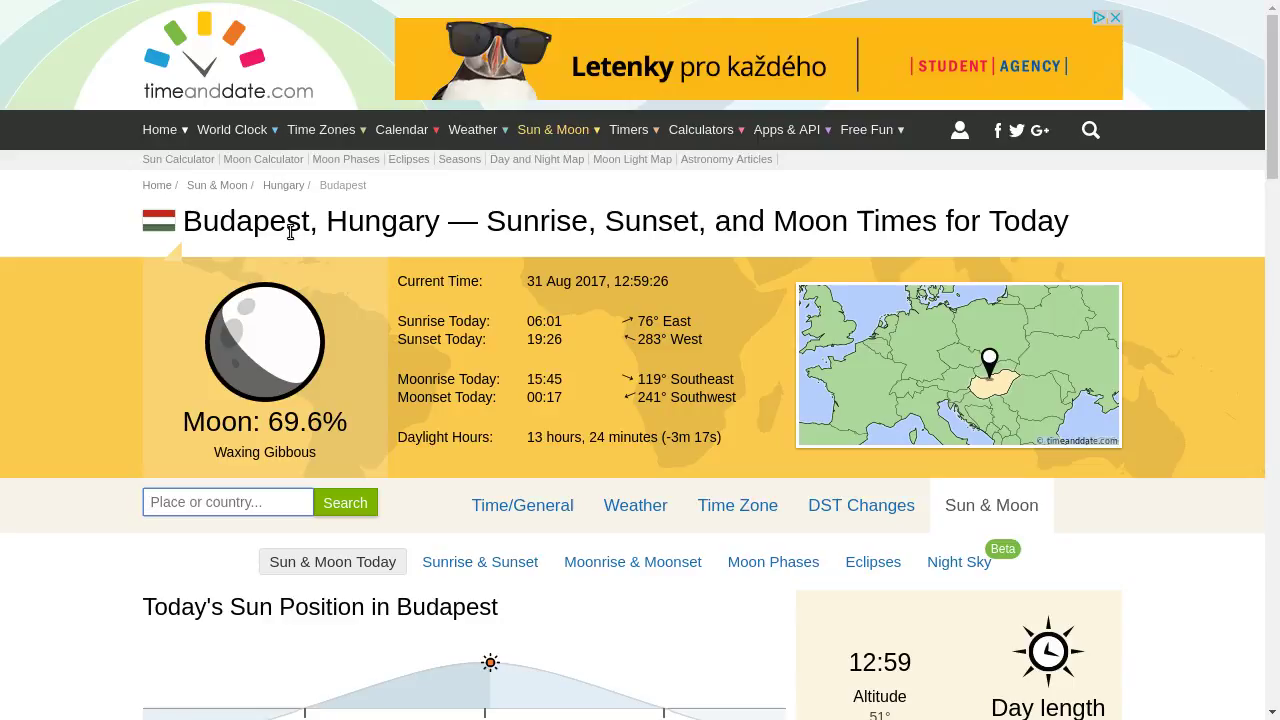
double_click(252, 222)
scroll(610, 450, down, 1)
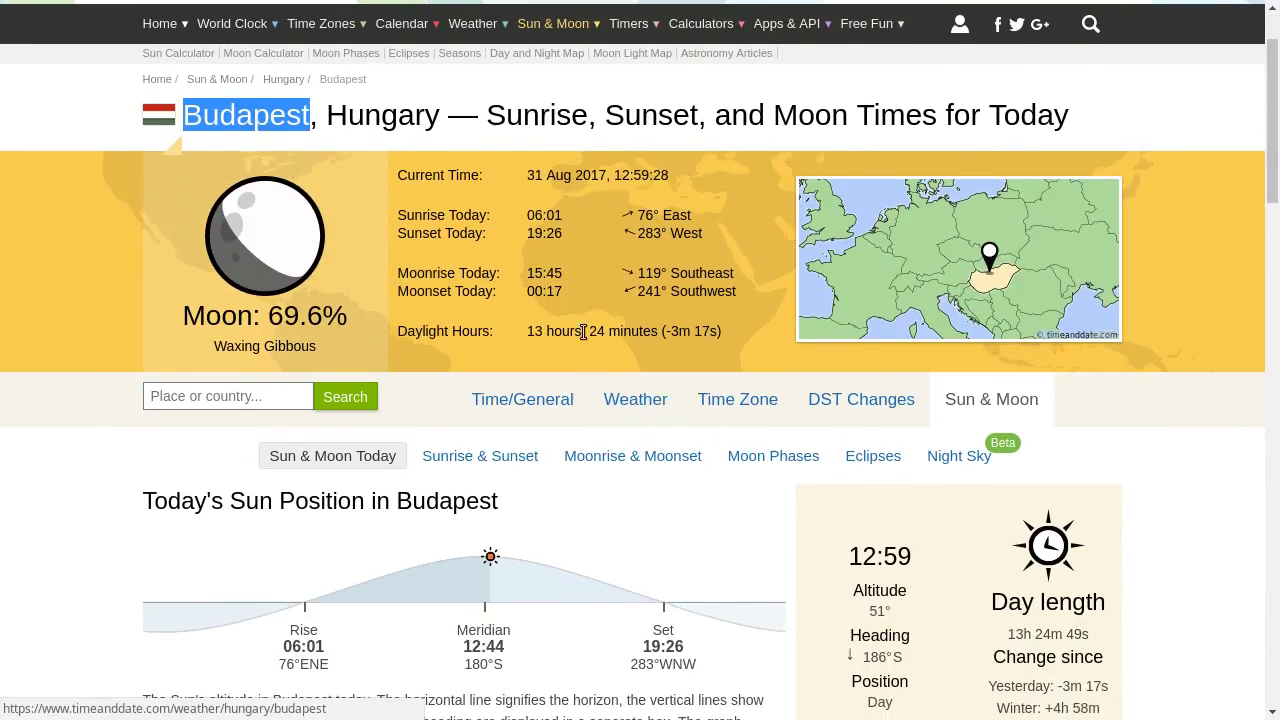
click(548, 399)
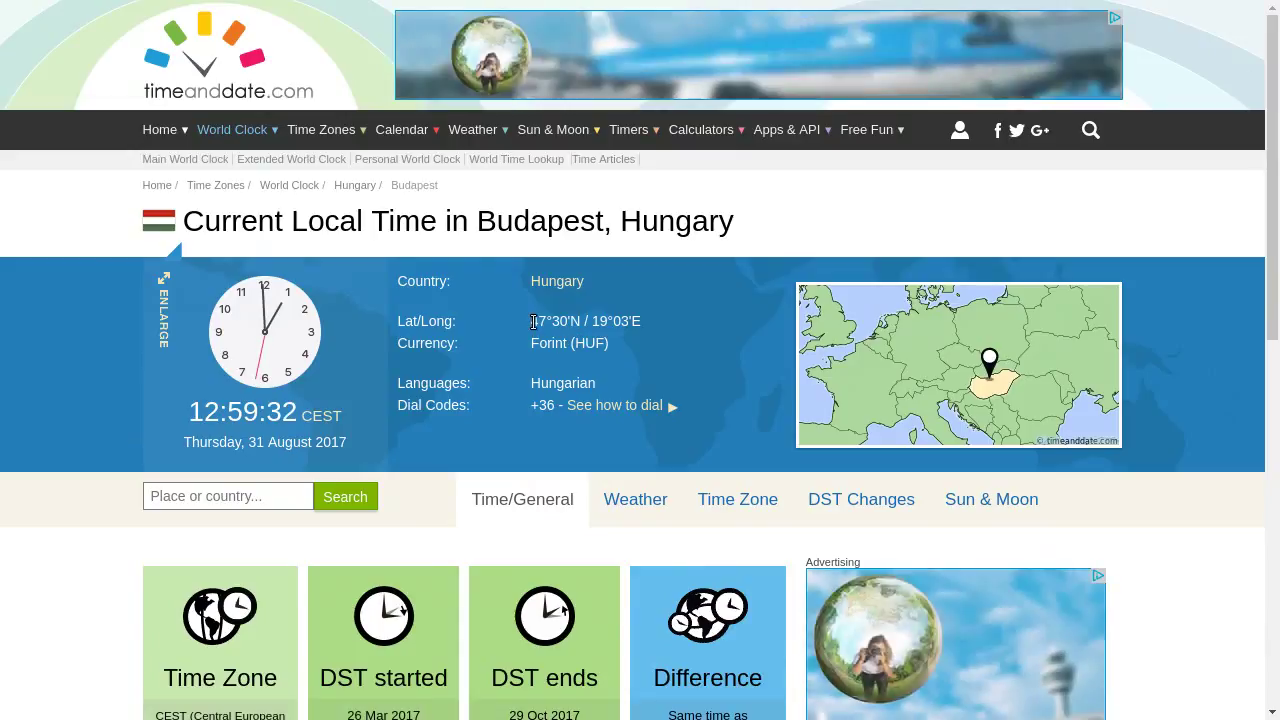
mouse_move(572, 322)
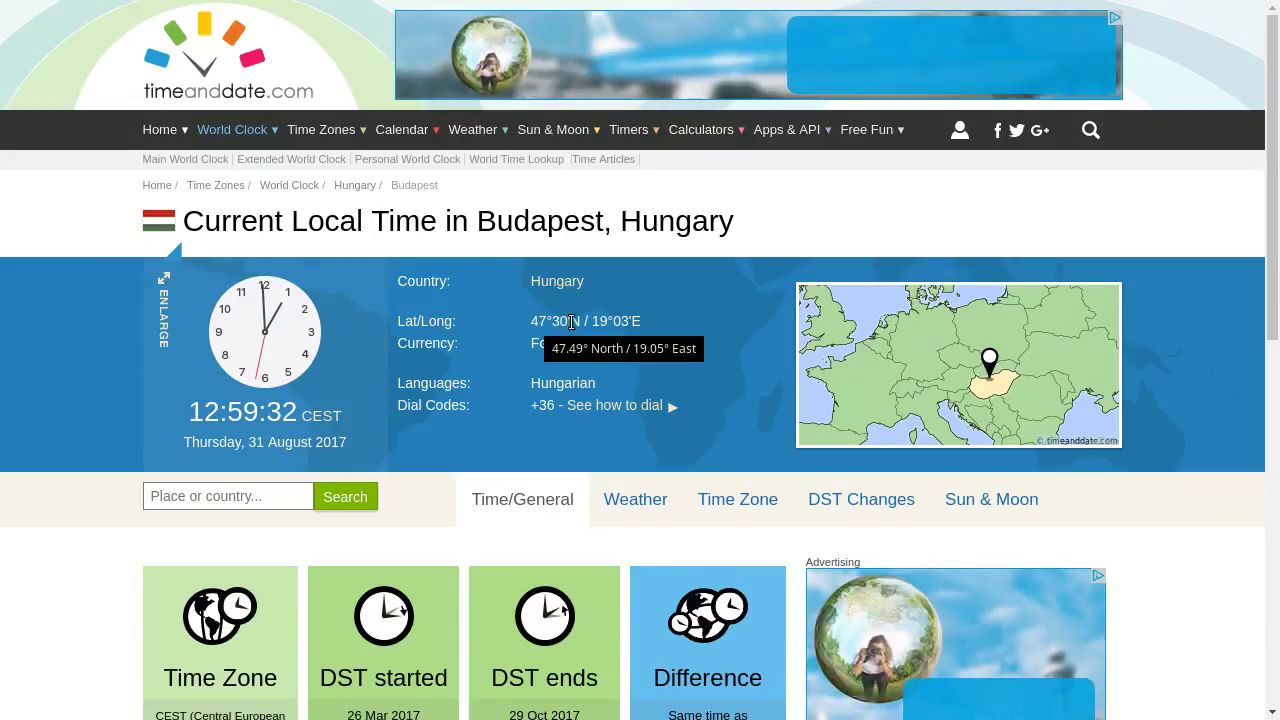
scroll(565, 321, down, 5)
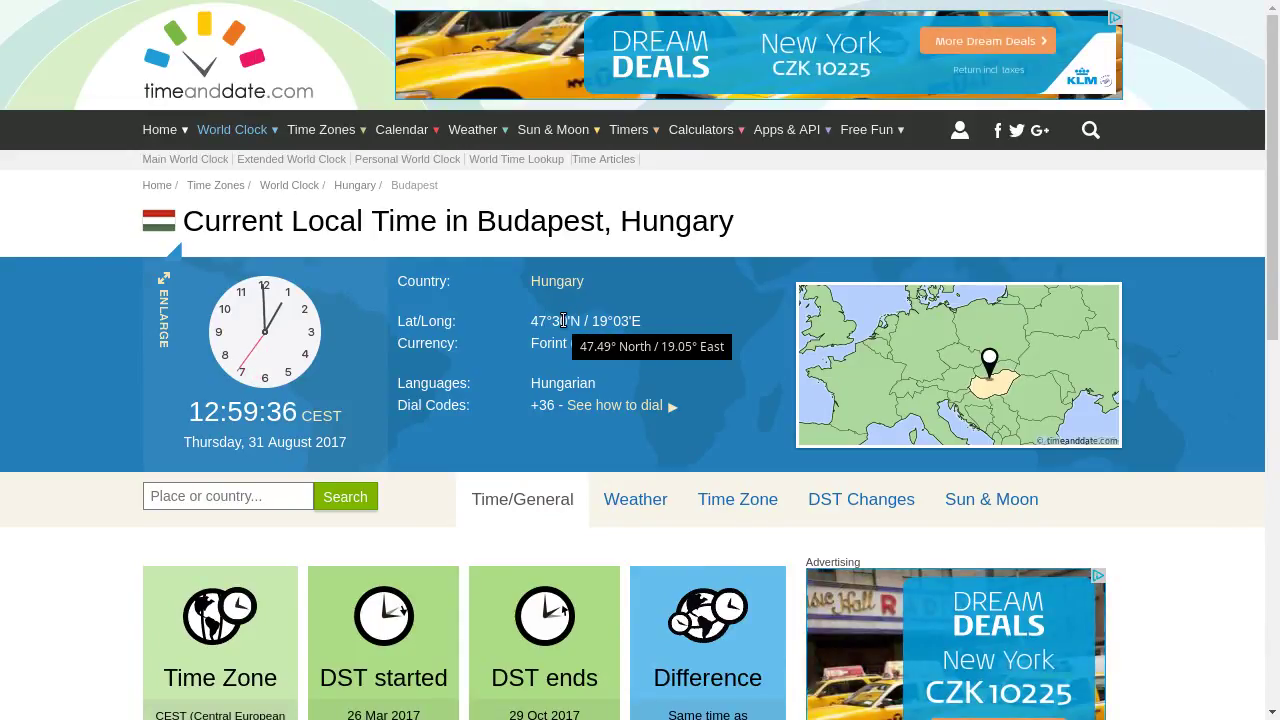
key(alt+Tab)
click(53, 97)
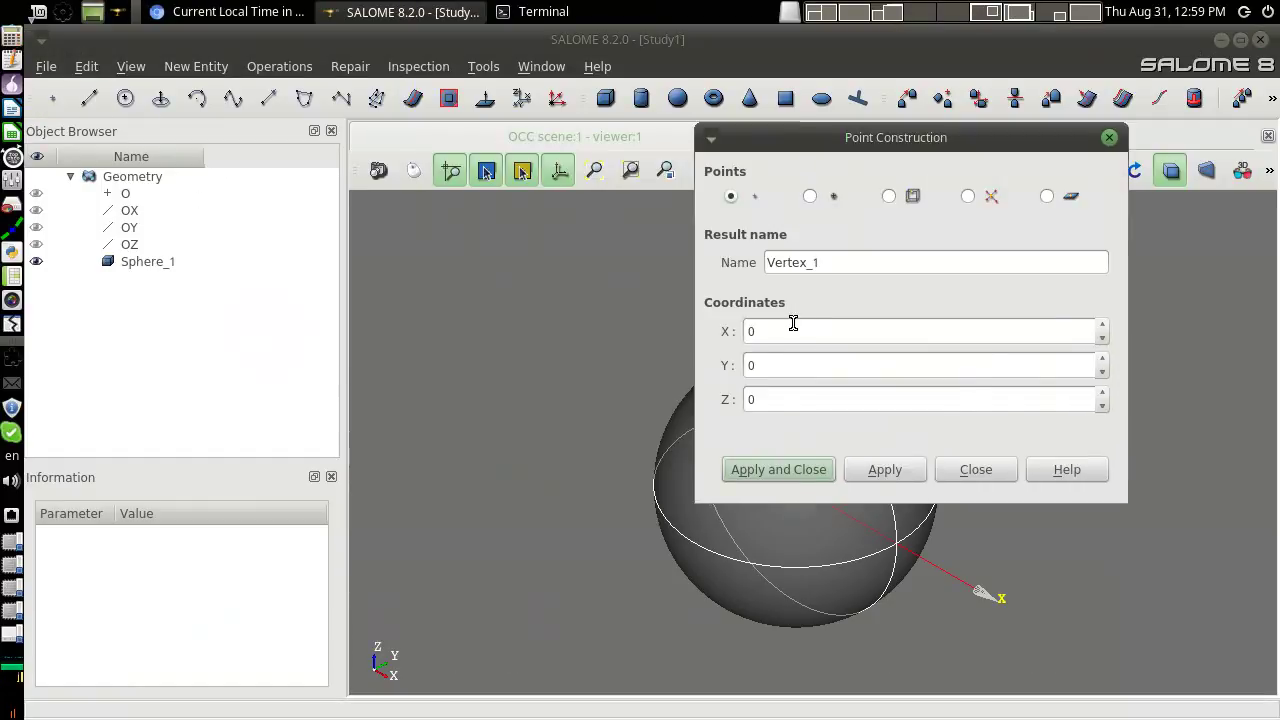
Create Vertex_1 at X 6400, Y 0, Z 0 and check it against the sphere's 6400 radius
double_click(787, 327)
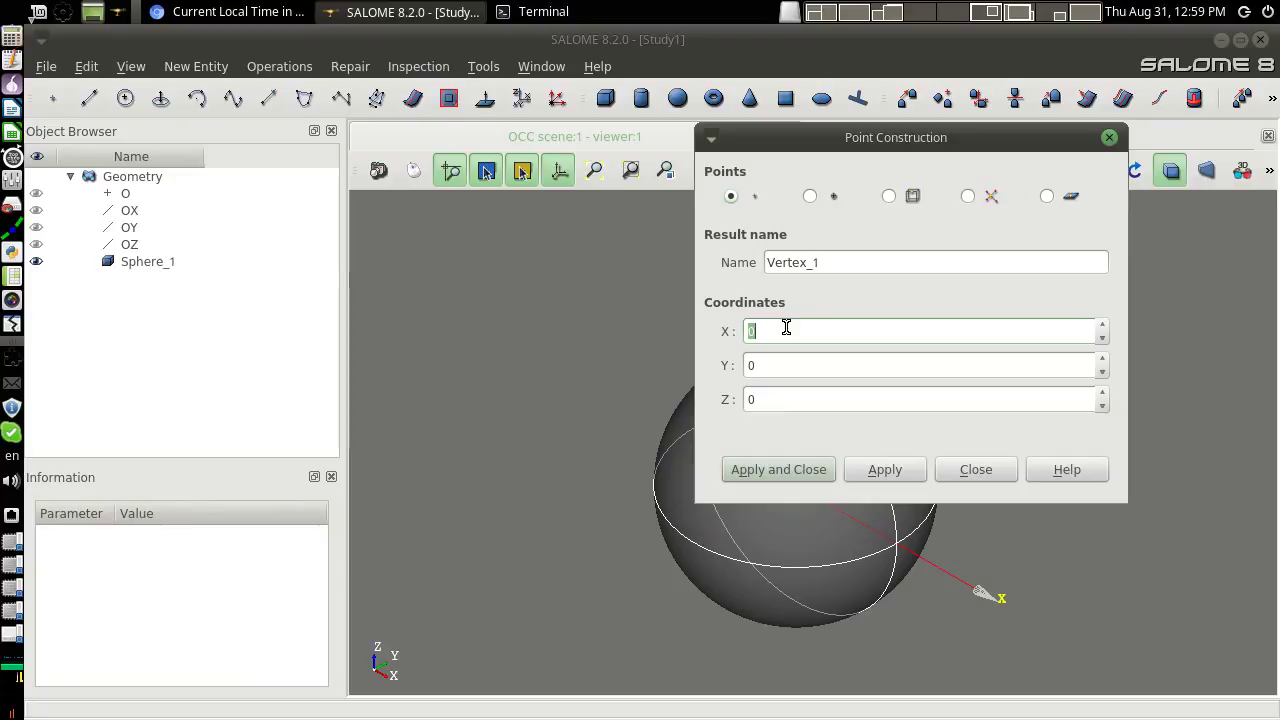
text(6400)
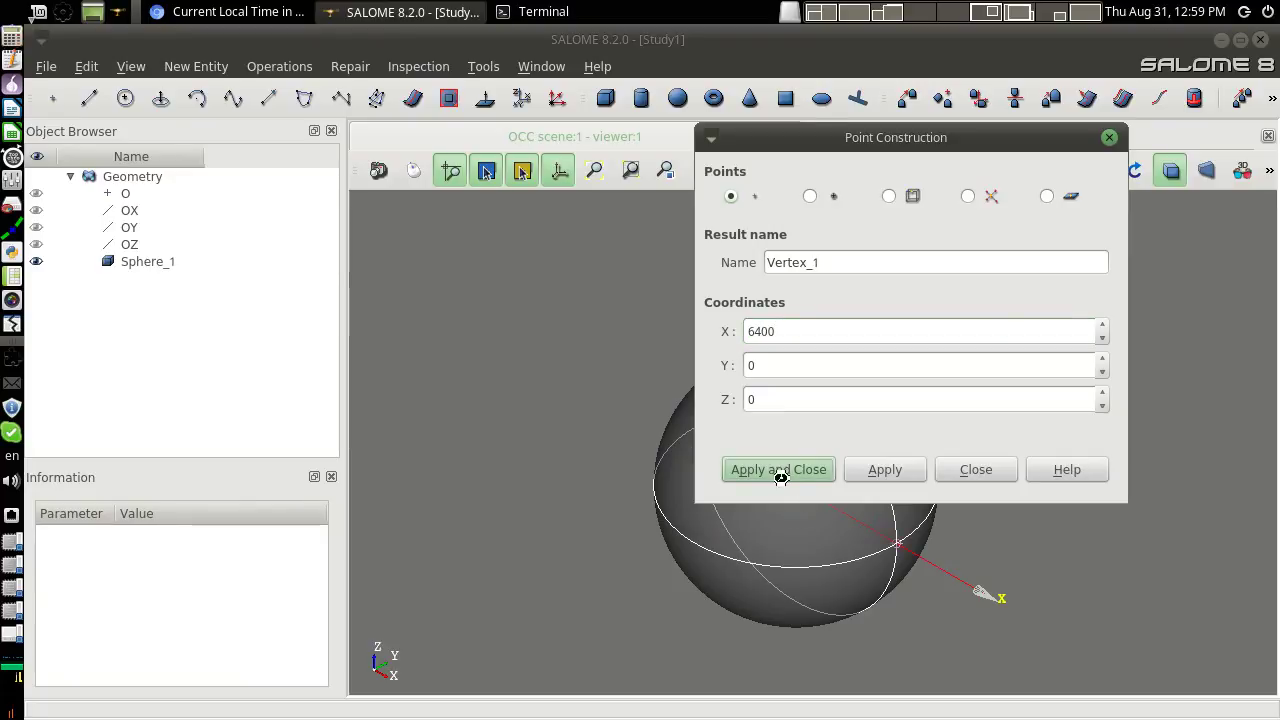
click(777, 470)
click(960, 565)
click(928, 550)
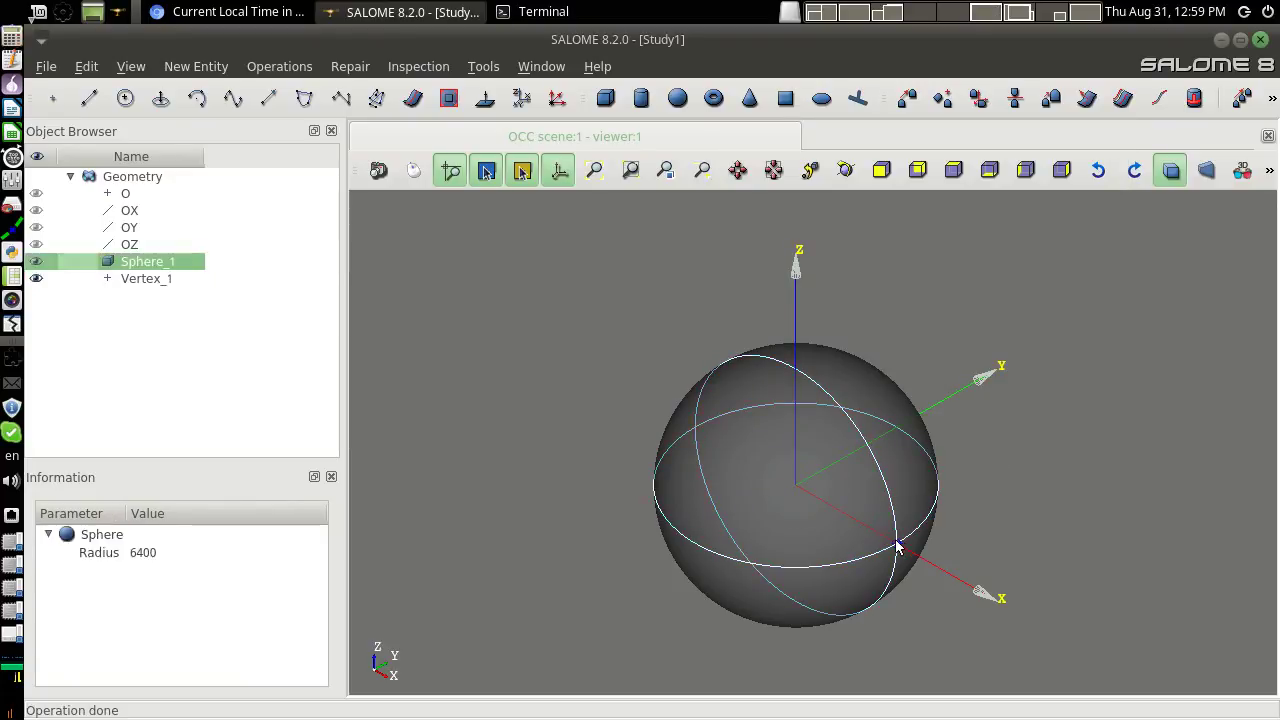
click(897, 545)
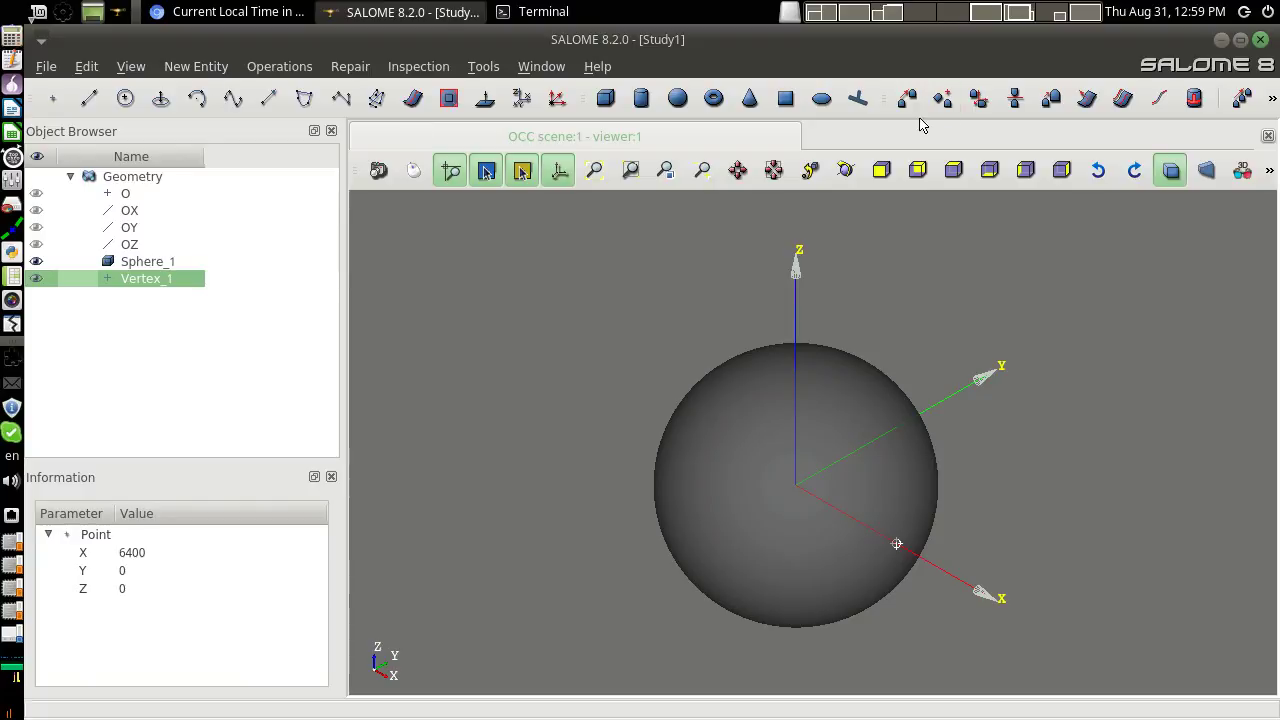
click(942, 98)
Copy Vertex_1 rotated about OY by 47.49° reversed (-47.49°, Budapest's latitude)
click(526, 302)
drag(700, 71, 563, 127)
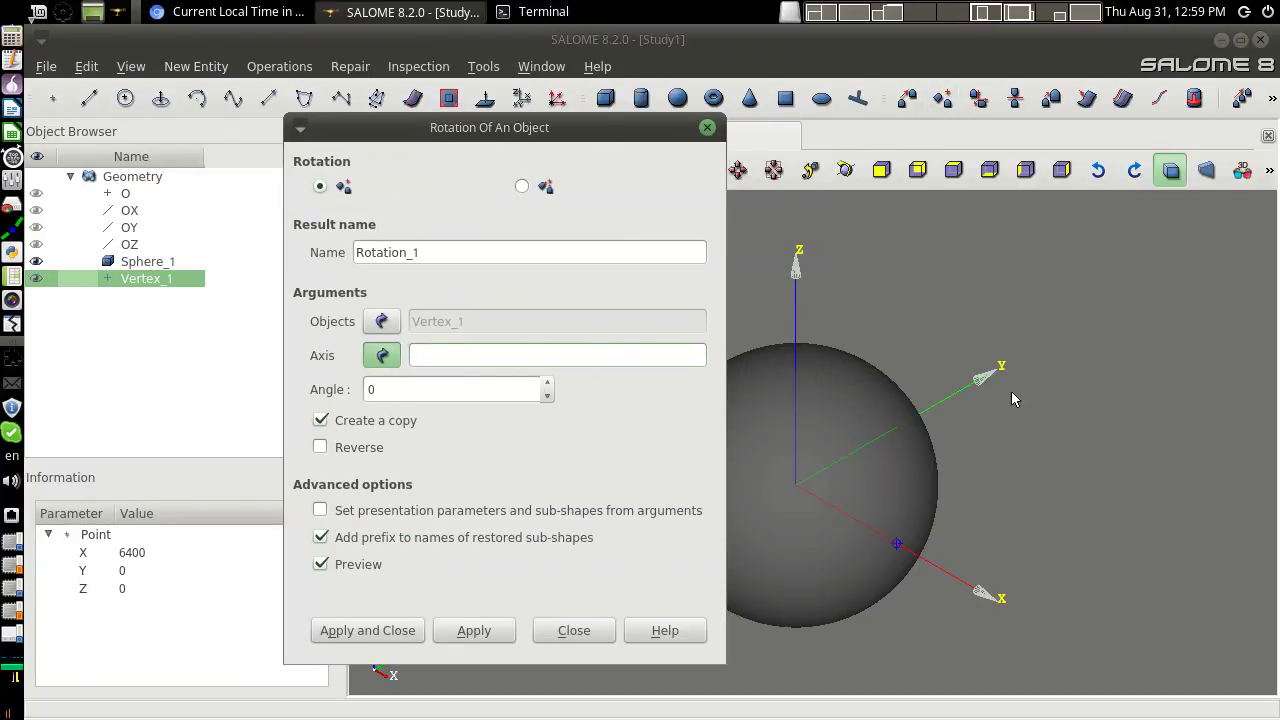
click(119, 228)
double_click(381, 390)
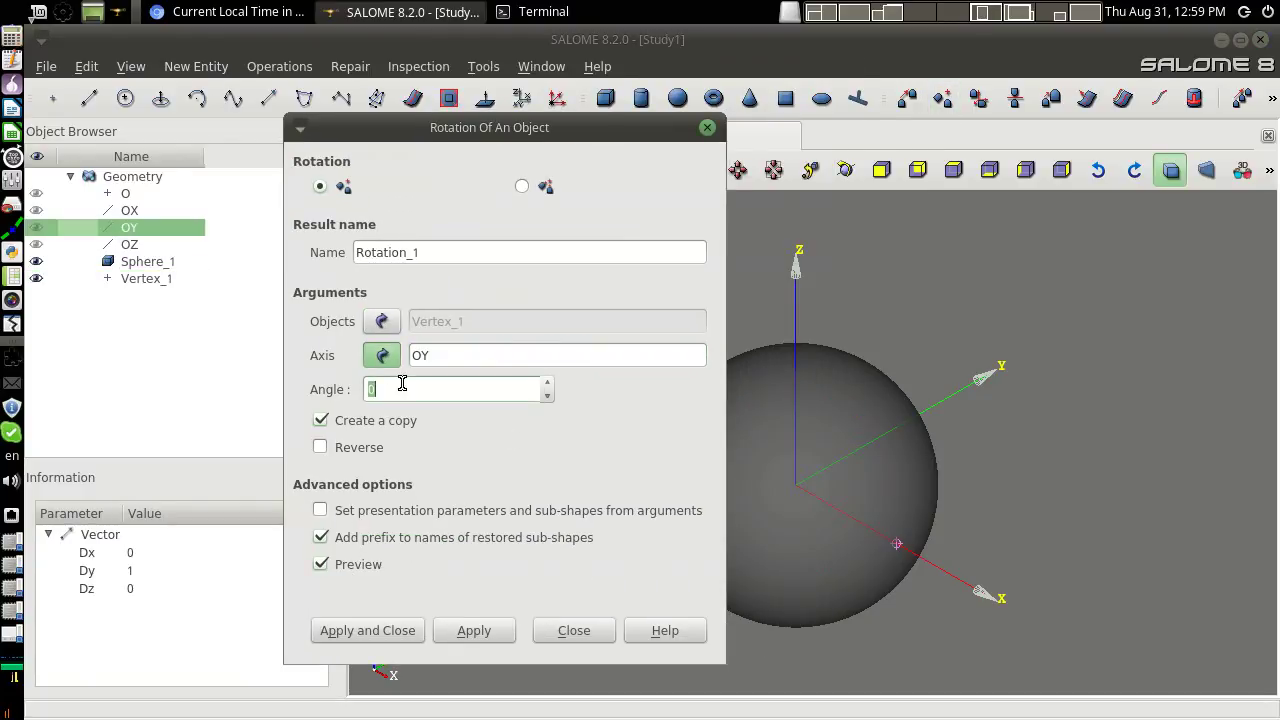
text(47.49)
key(alt+Tab)
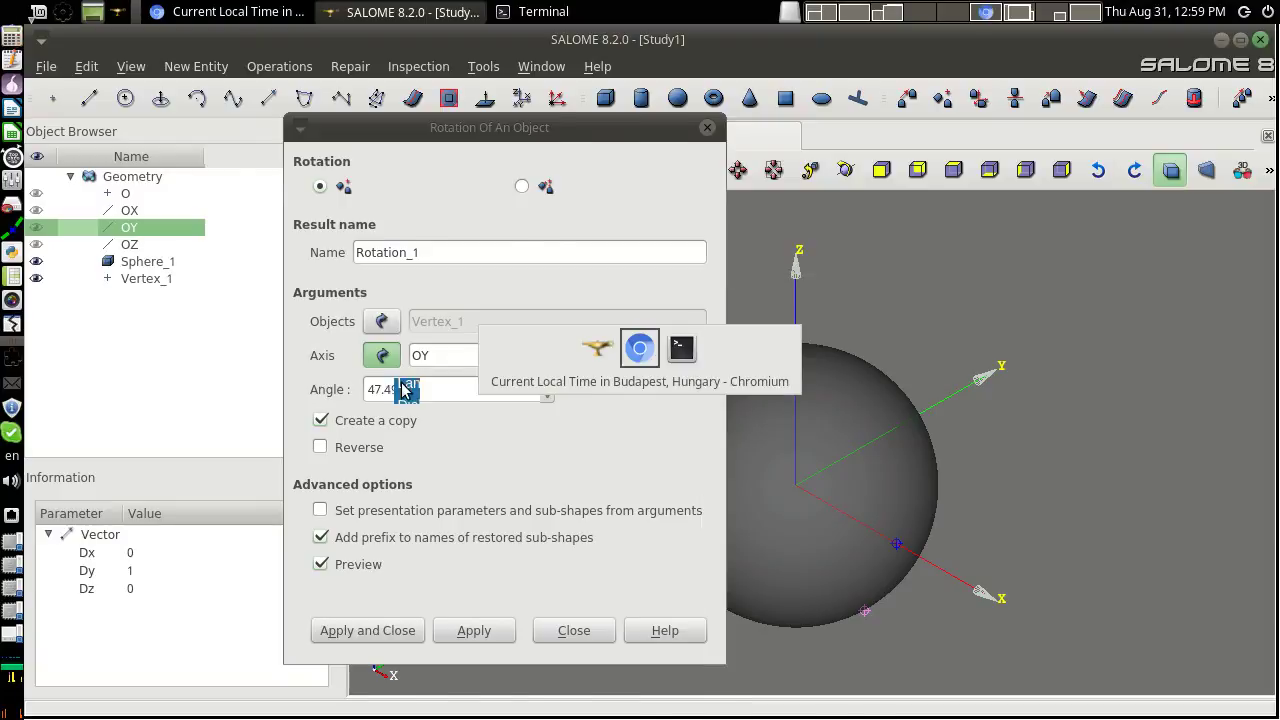
key(alt+Tab)
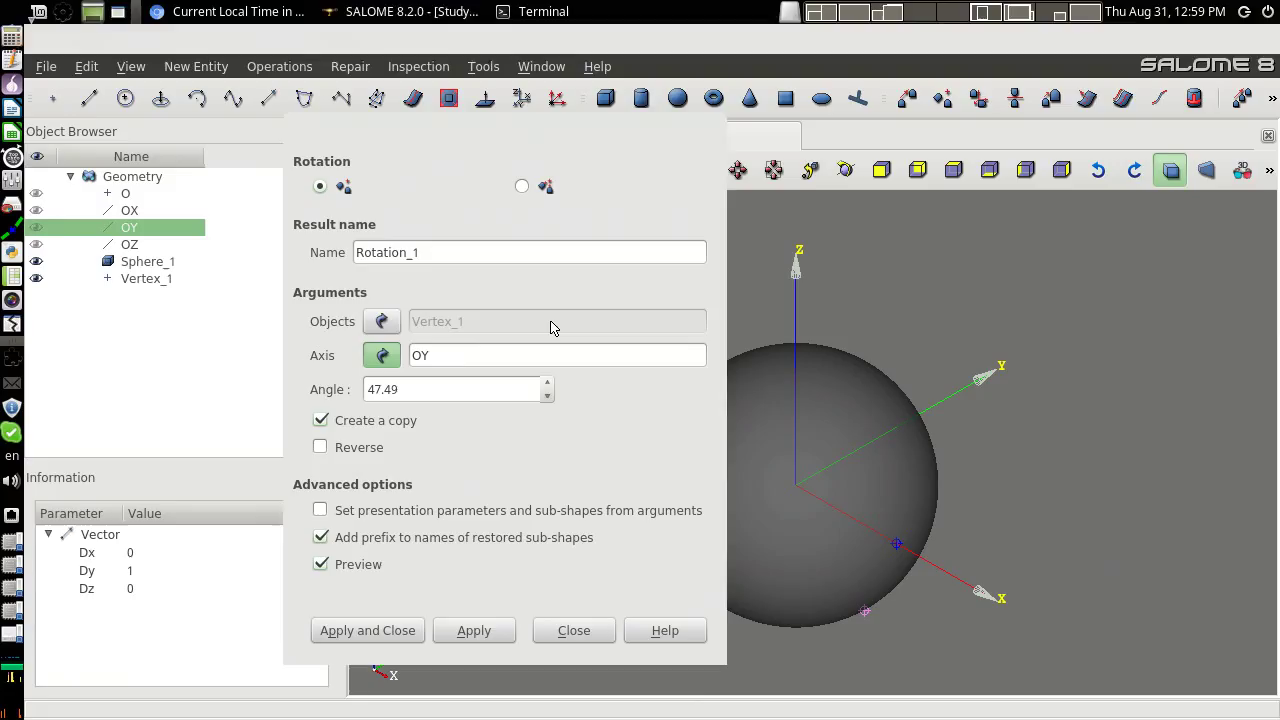
drag(912, 635, 879, 635)
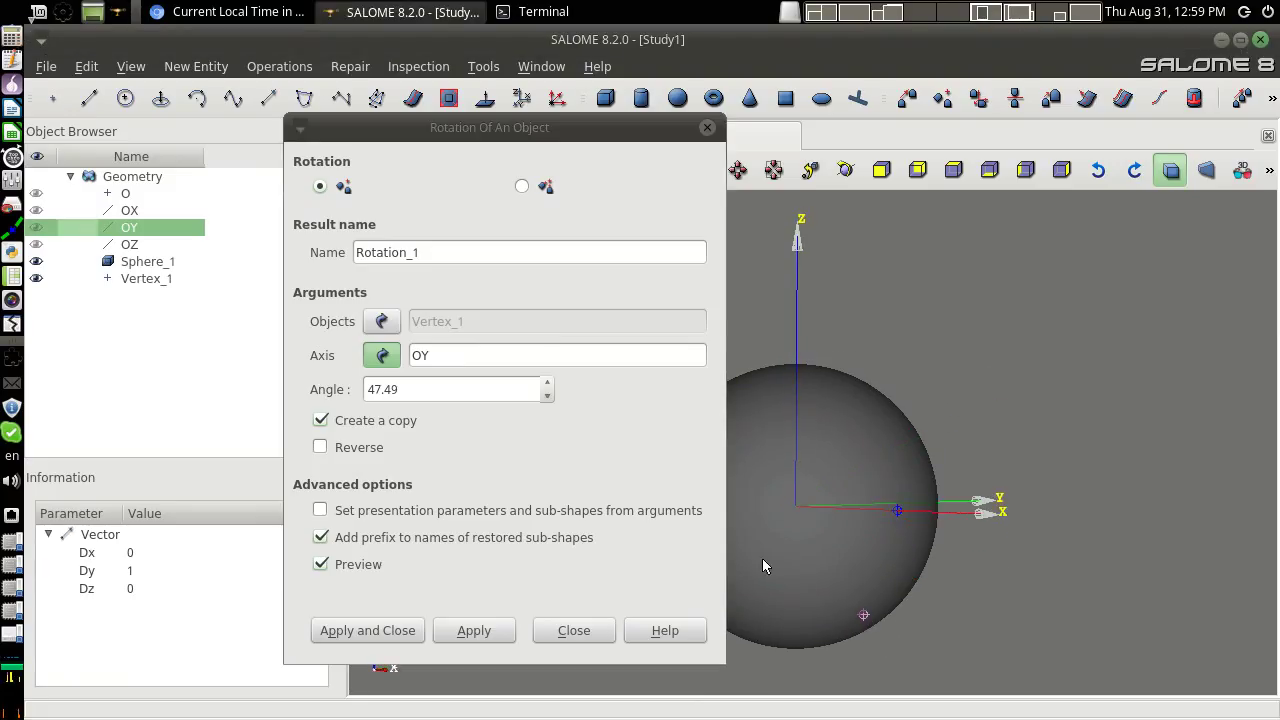
click(320, 447)
drag(1048, 537, 1070, 575)
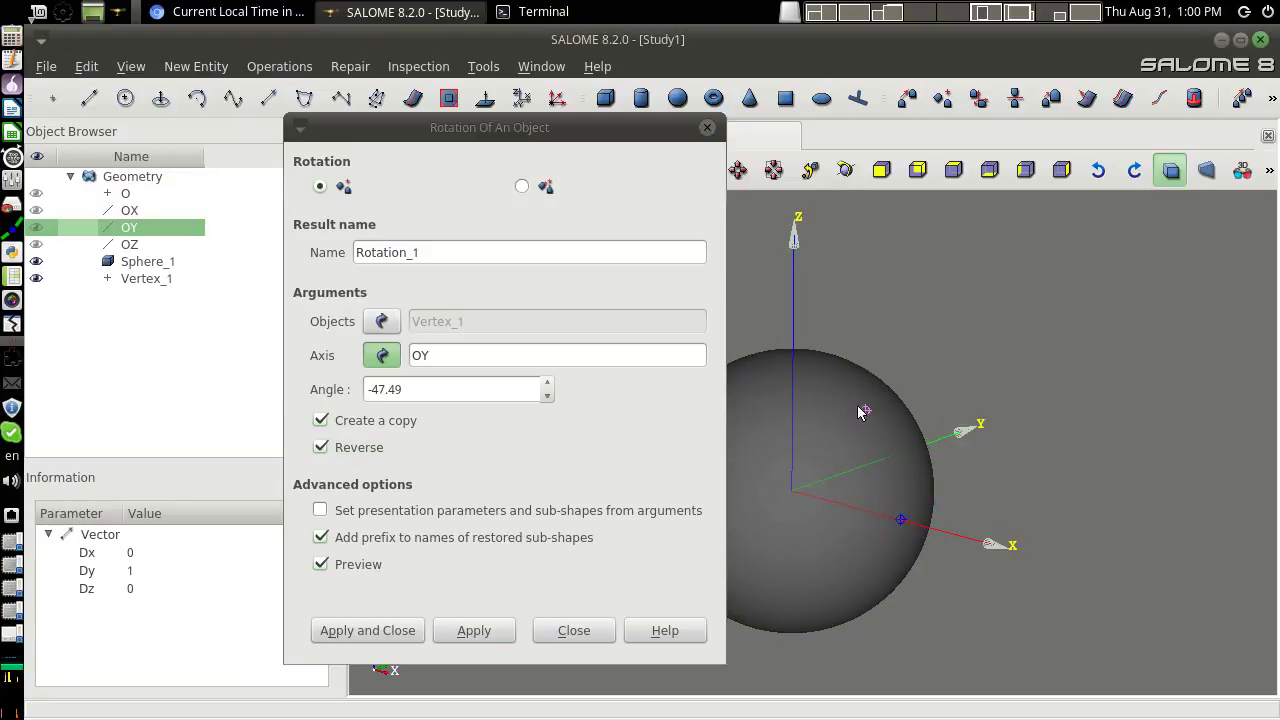
click(462, 638)
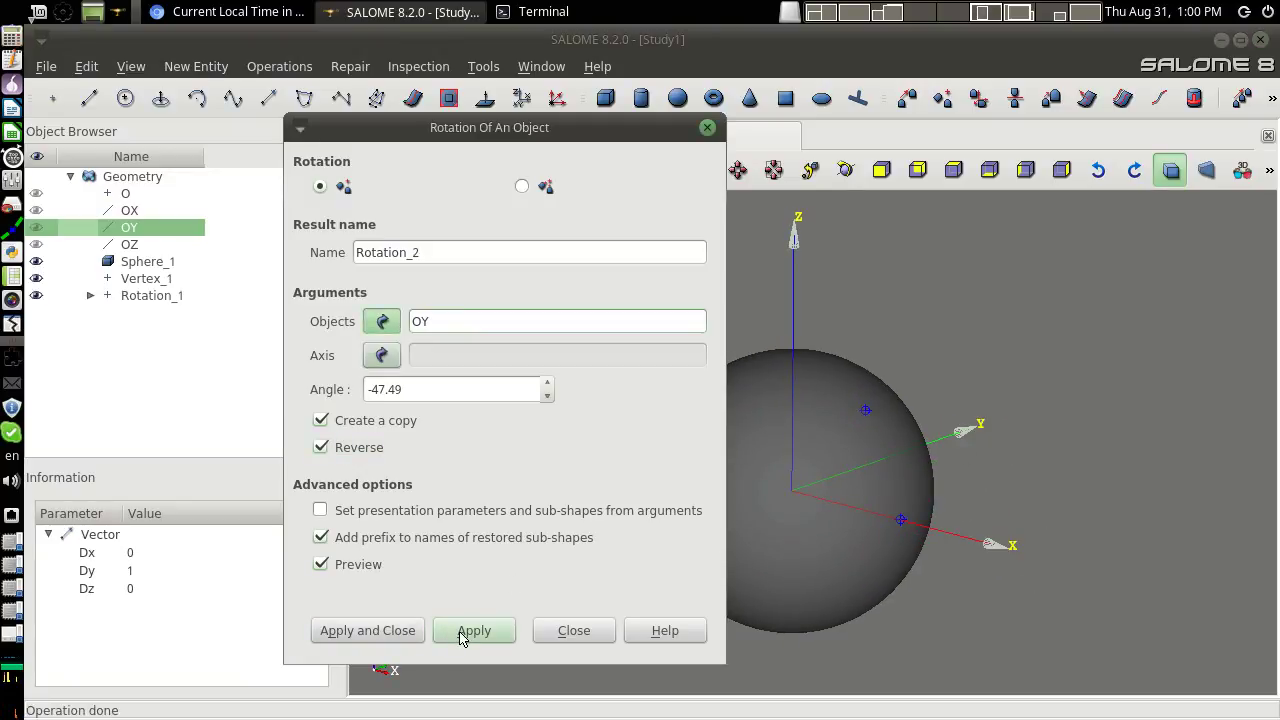
Look up Cape Town on timeanddate.com and compare its 33.92° South latitude with Budapest's
key(alt+Tab)
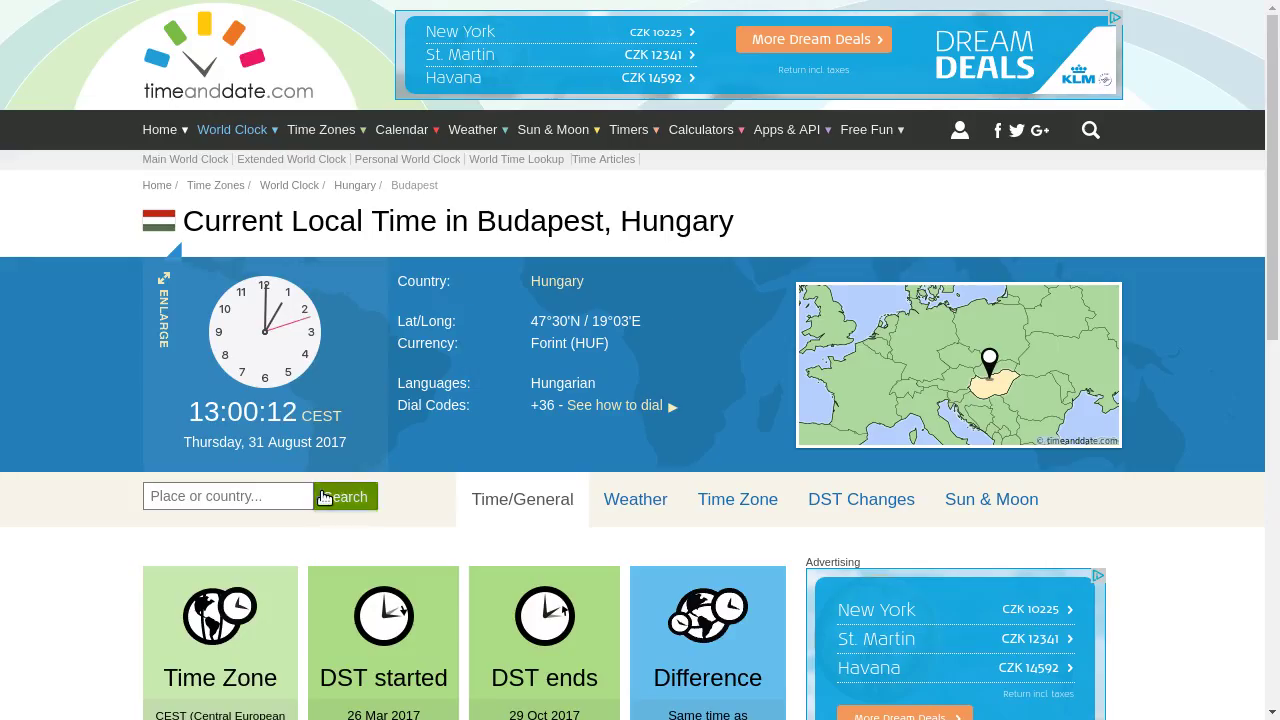
click(296, 497)
text(cape to)
key(Down)
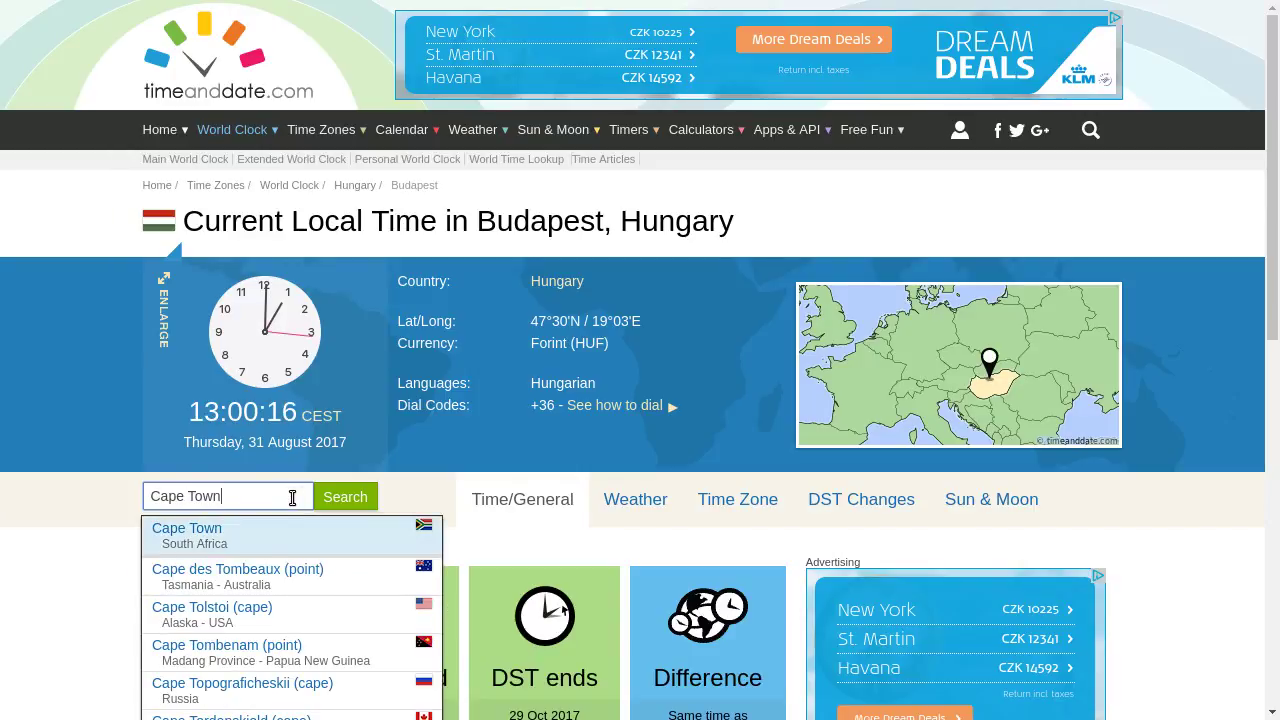
key(Return)
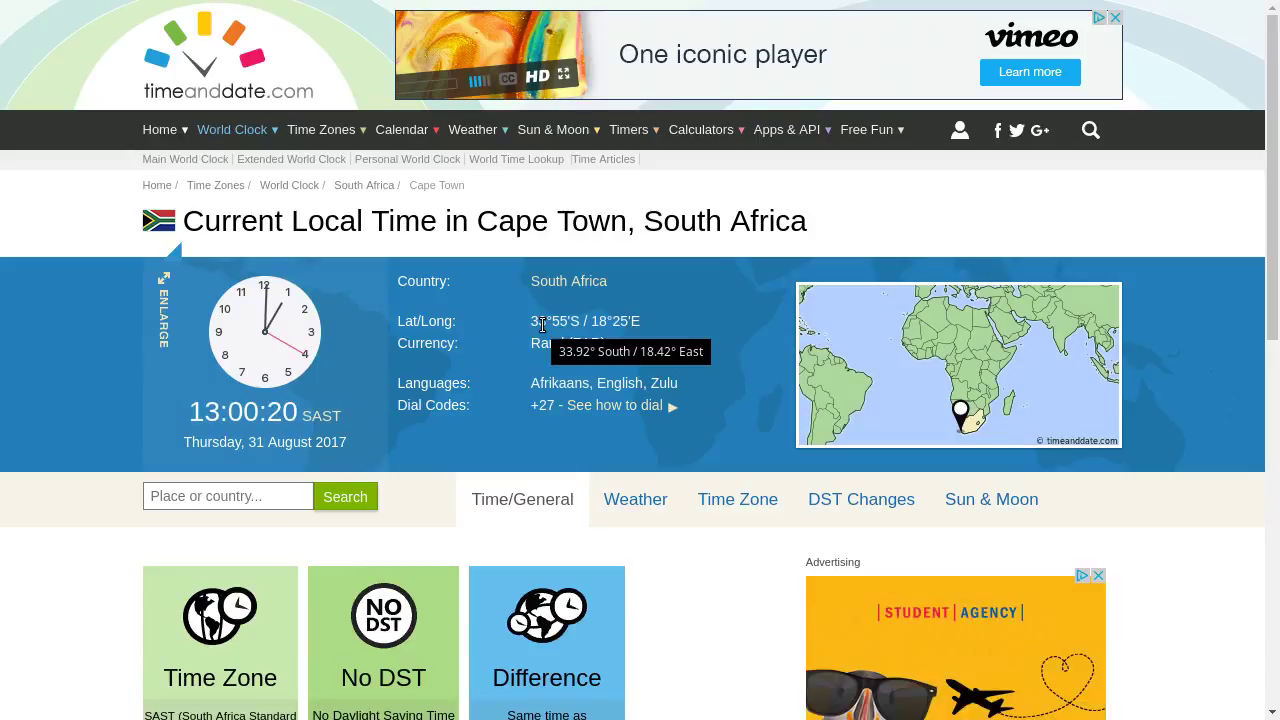
mouse_move(600, 322)
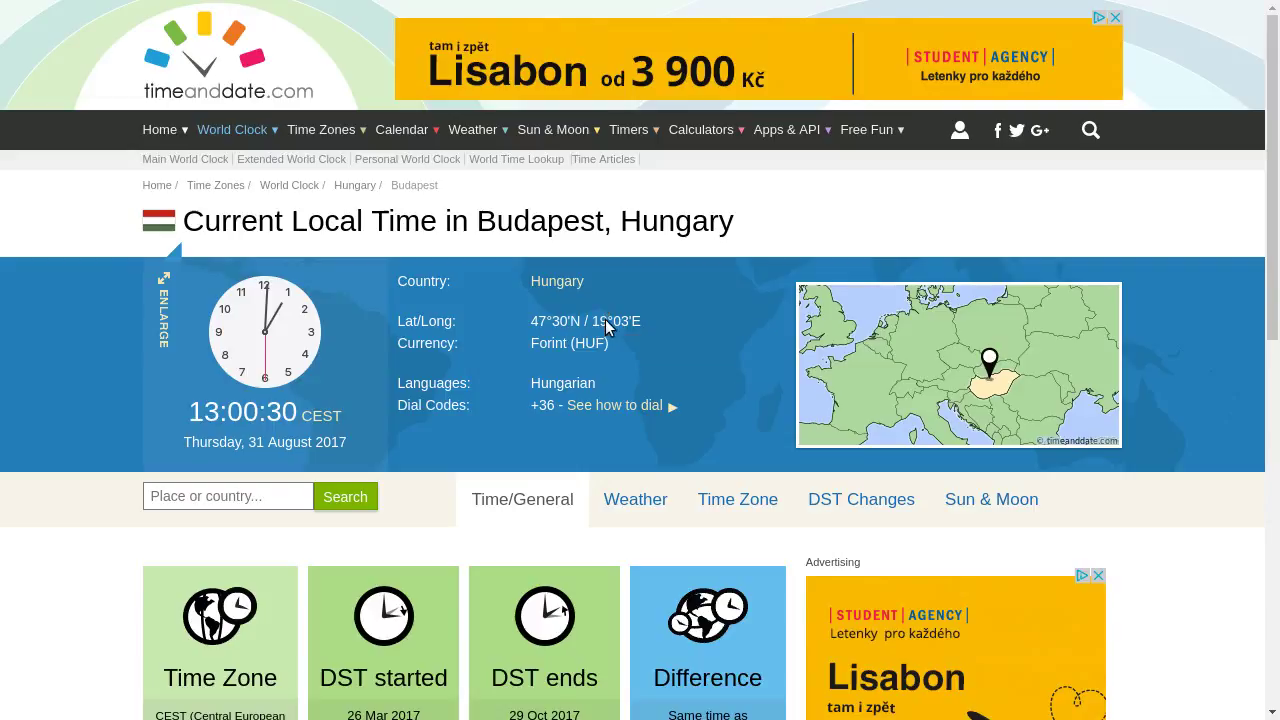
key(alt+Left)
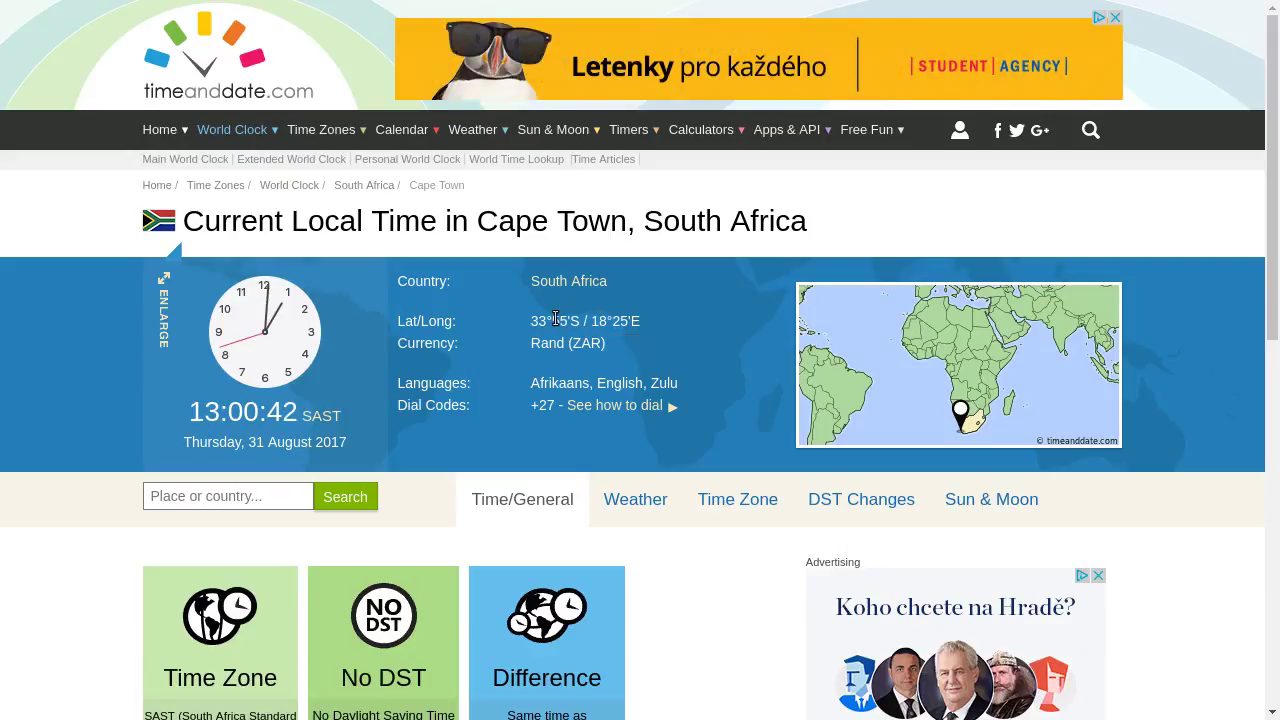
mouse_move(541, 322)
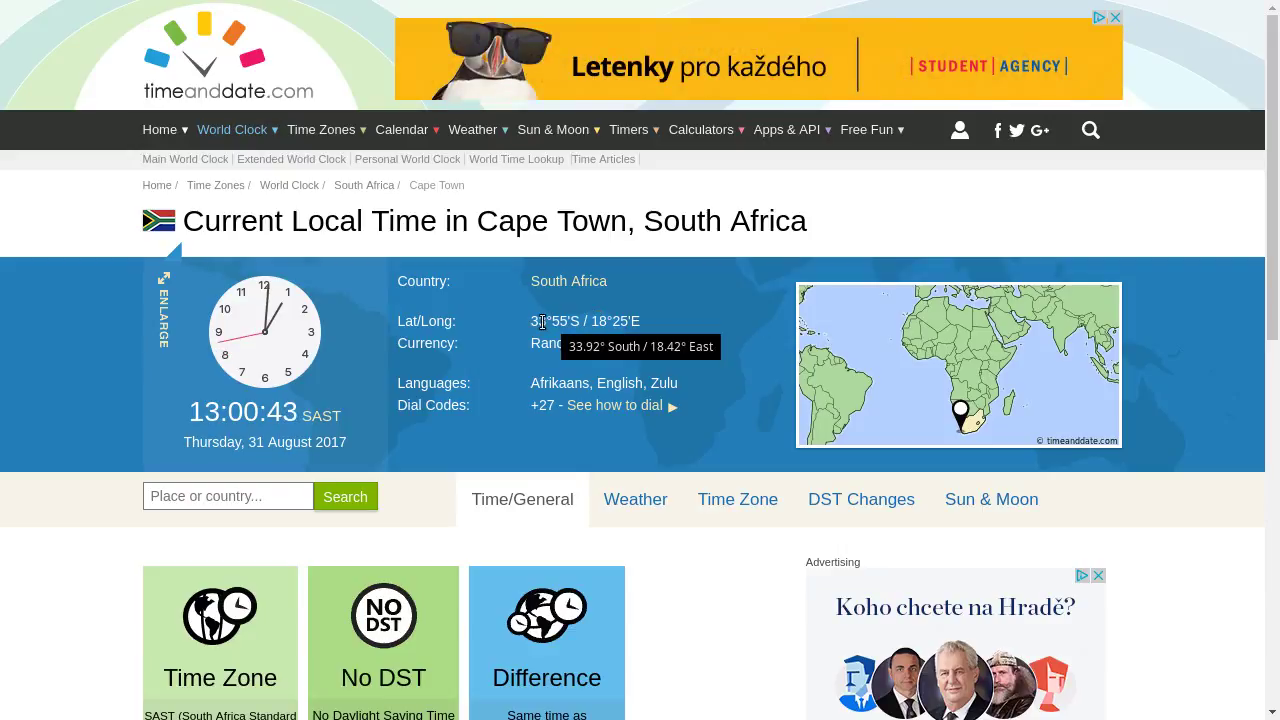
key(alt+Tab)
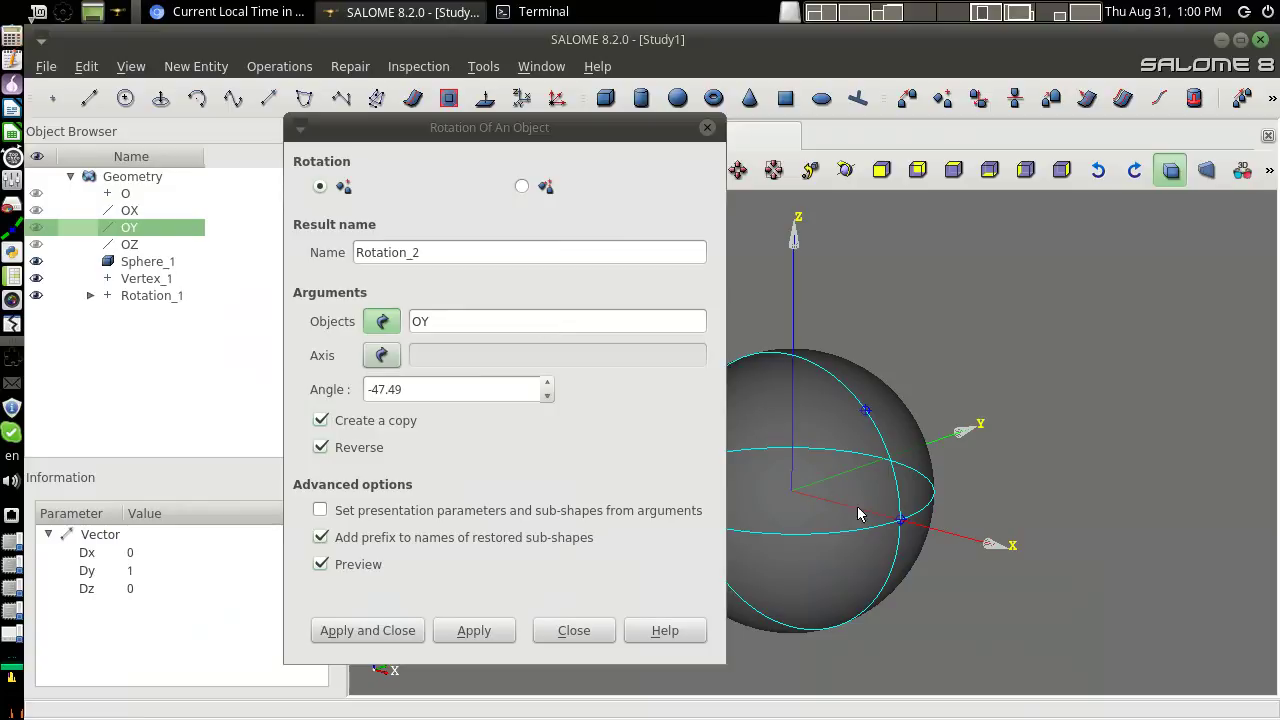
Create Rotation_2, a copy of Vertex_1 rotated 33.92° about OY
click(137, 280)
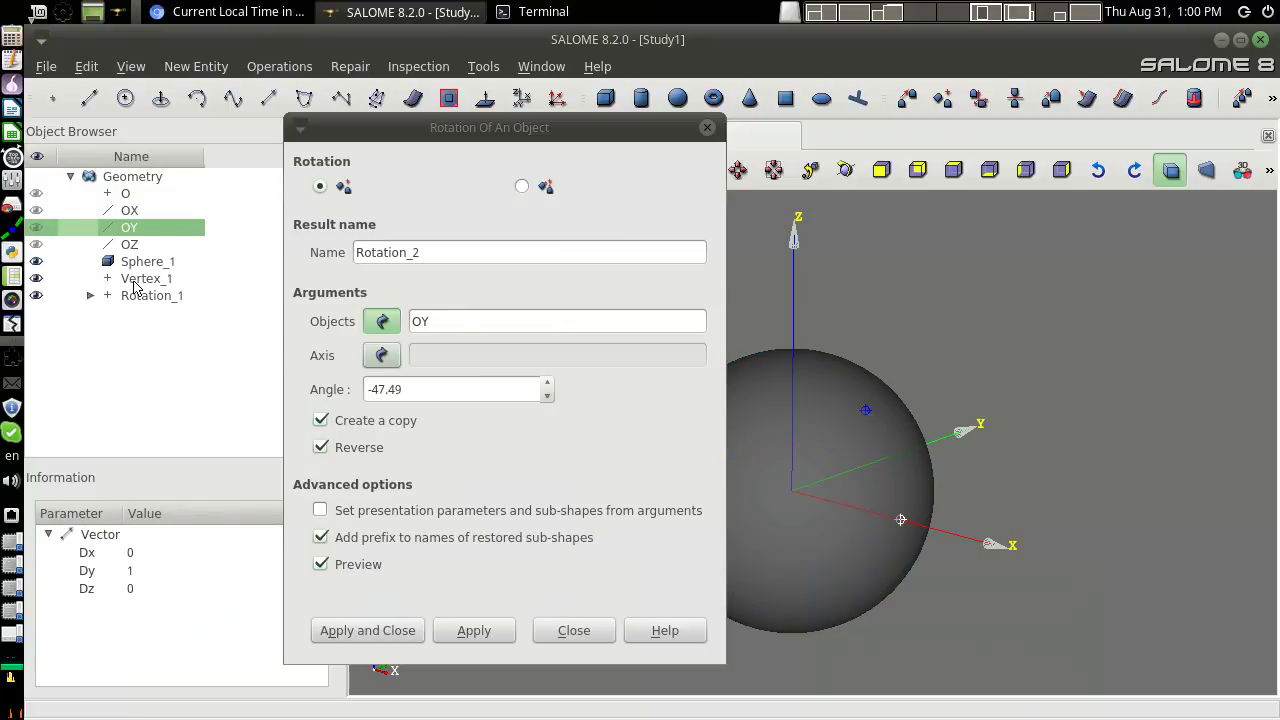
click(383, 357)
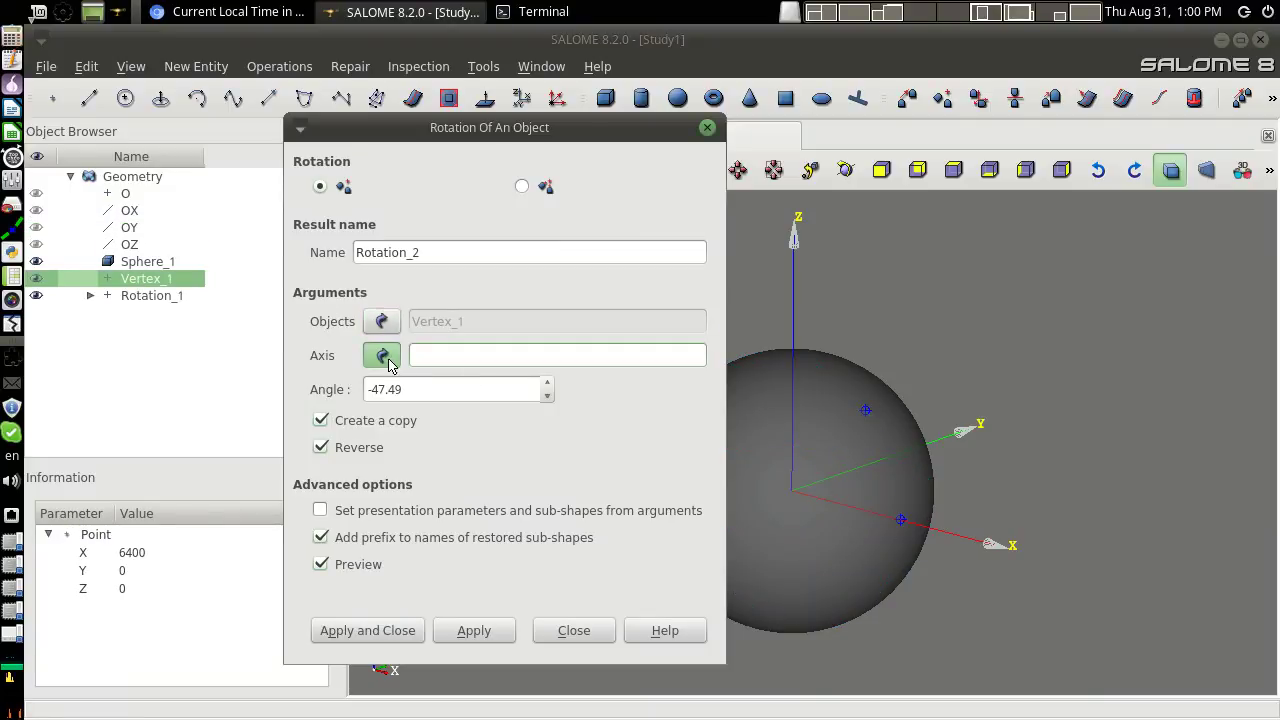
click(131, 228)
drag(417, 391, 286, 400)
text(33.92)
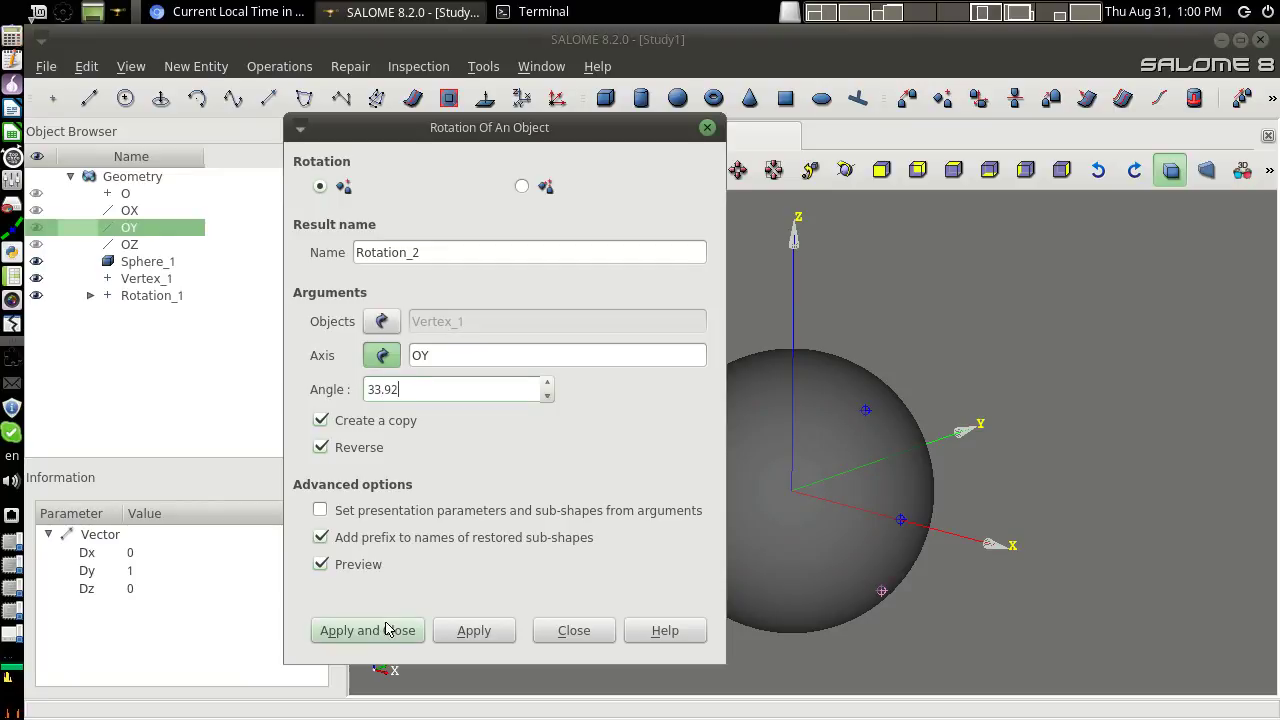
click(368, 630)
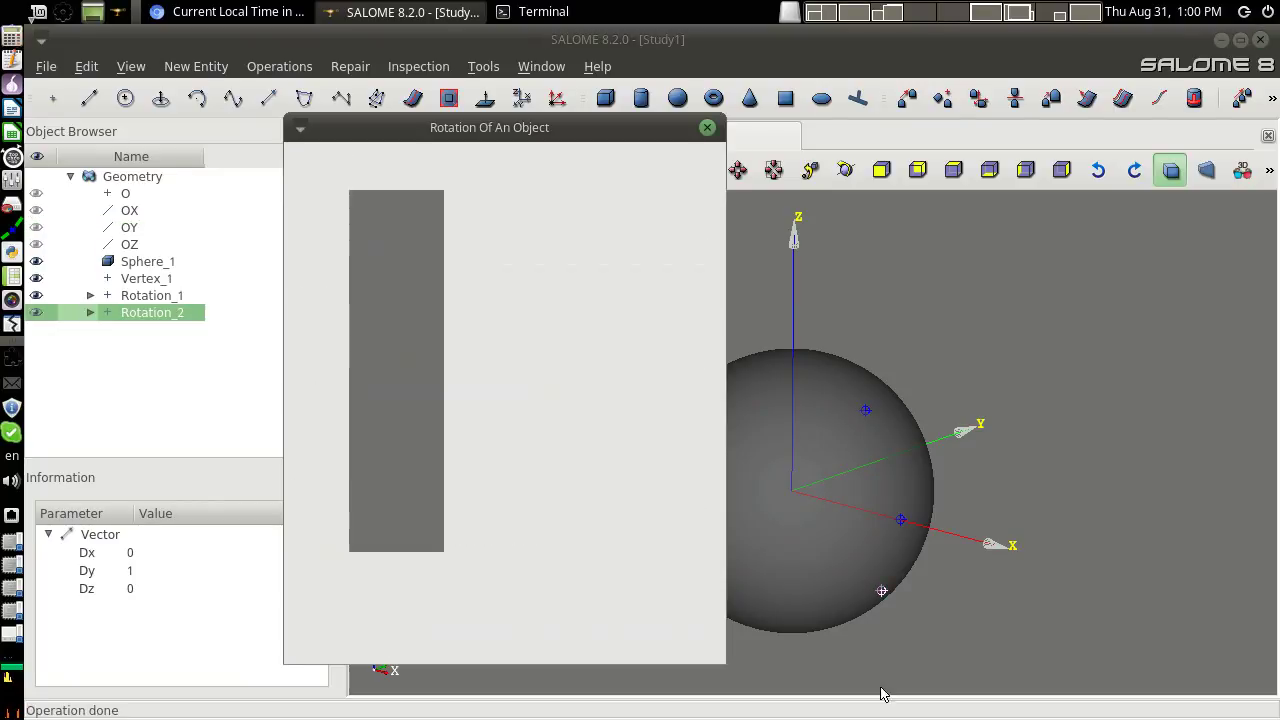
click(37, 282)
Inspect both rotated points on the sphere and jump the video to its Cape Town–Budapest diagram
mouse_move(694, 451)
mouse_down()
mouse_move(803, 516)
mouse_move(808, 491)
mouse_up()
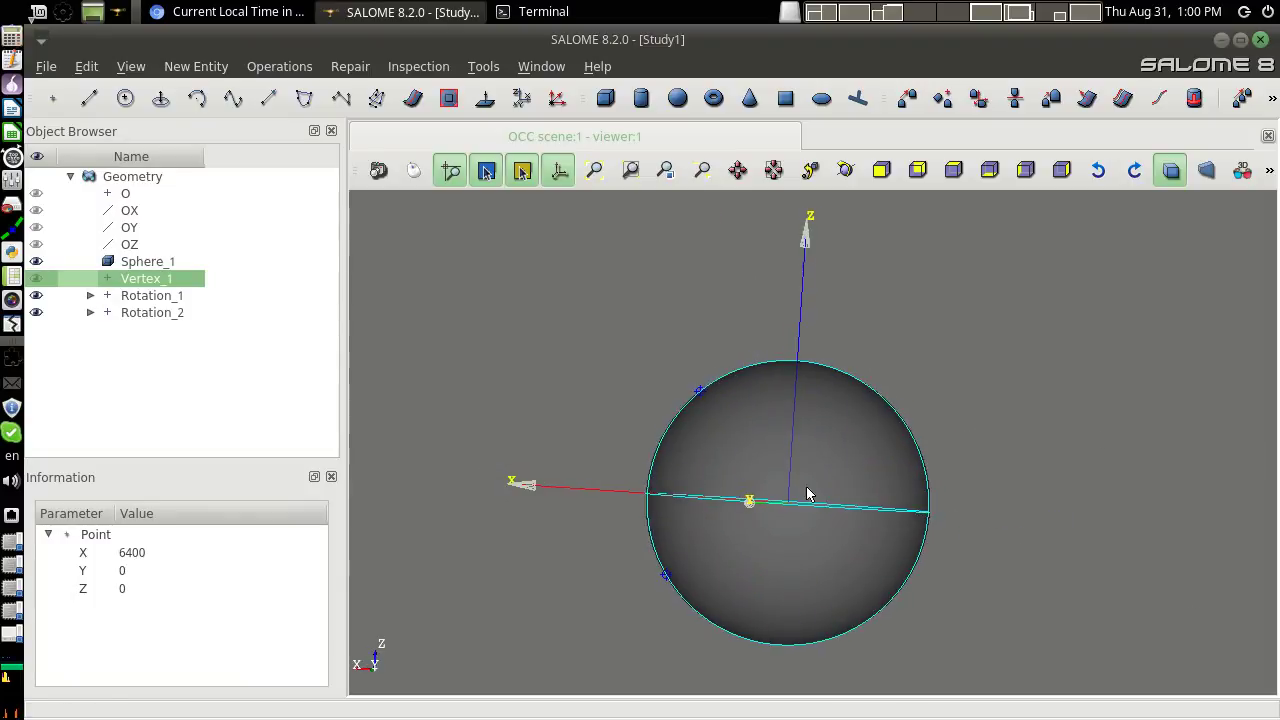
mouse_move(1246, 280)
mouse_down()
mouse_move(1263, 541)
mouse_move(1025, 595)
mouse_move(975, 317)
mouse_up()
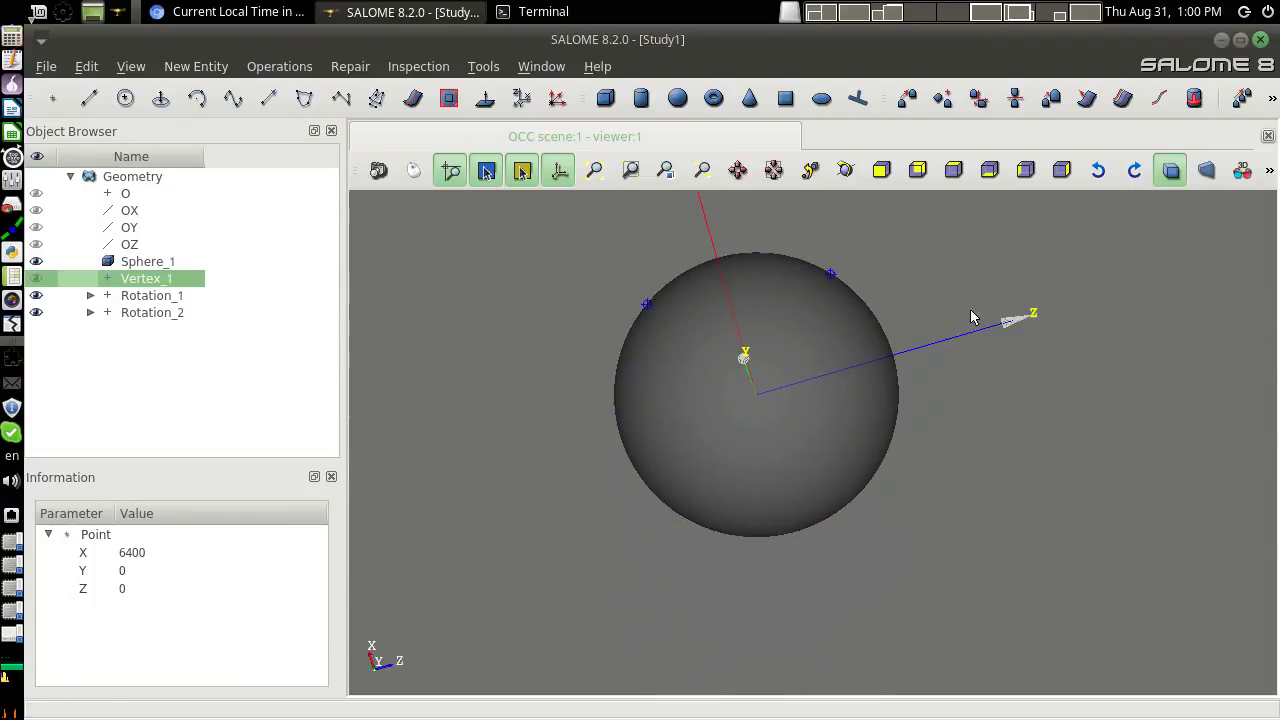
mouse_move(1001, 415)
mouse_down()
mouse_move(997, 431)
mouse_move(718, 296)
mouse_up()
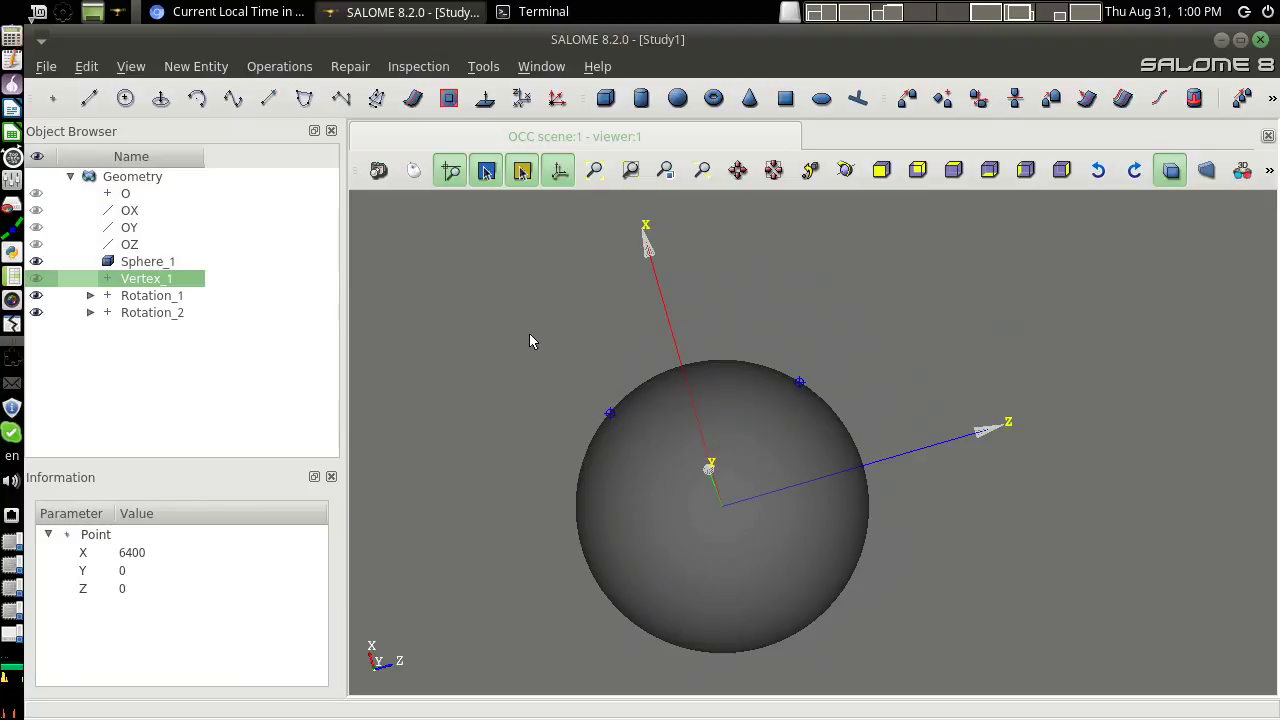
key(alt+Tab)
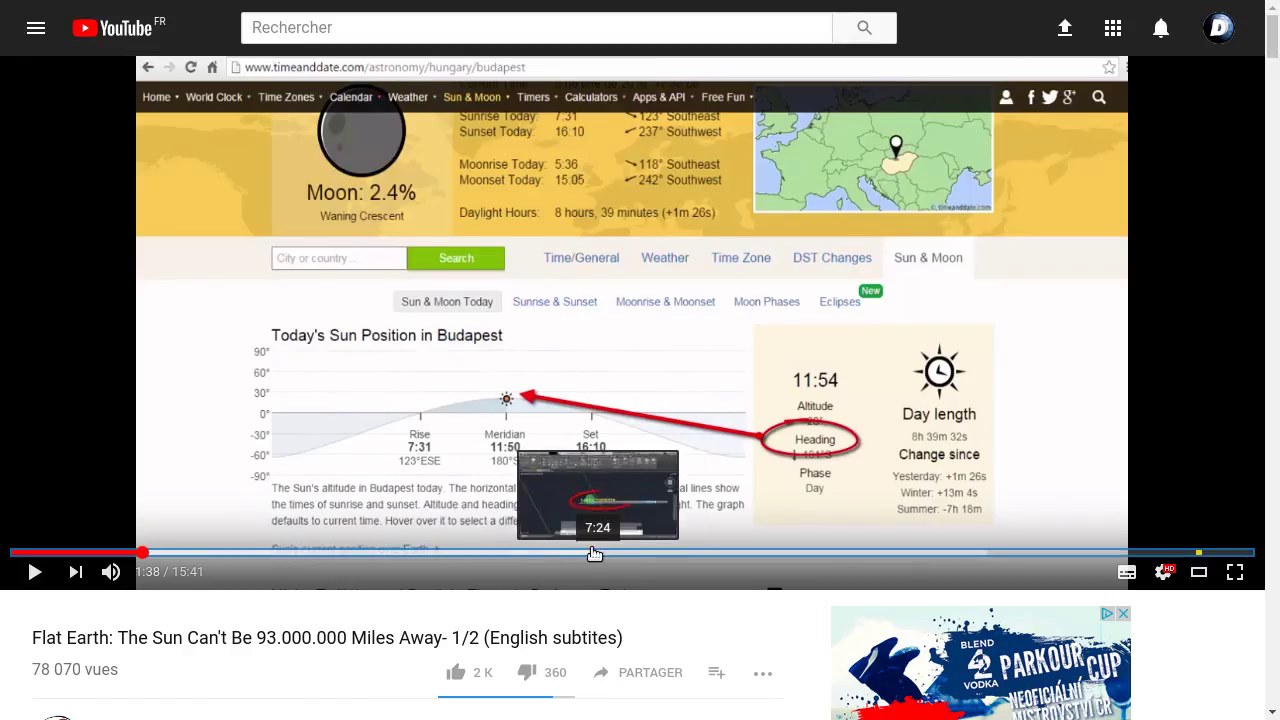
click(546, 552)
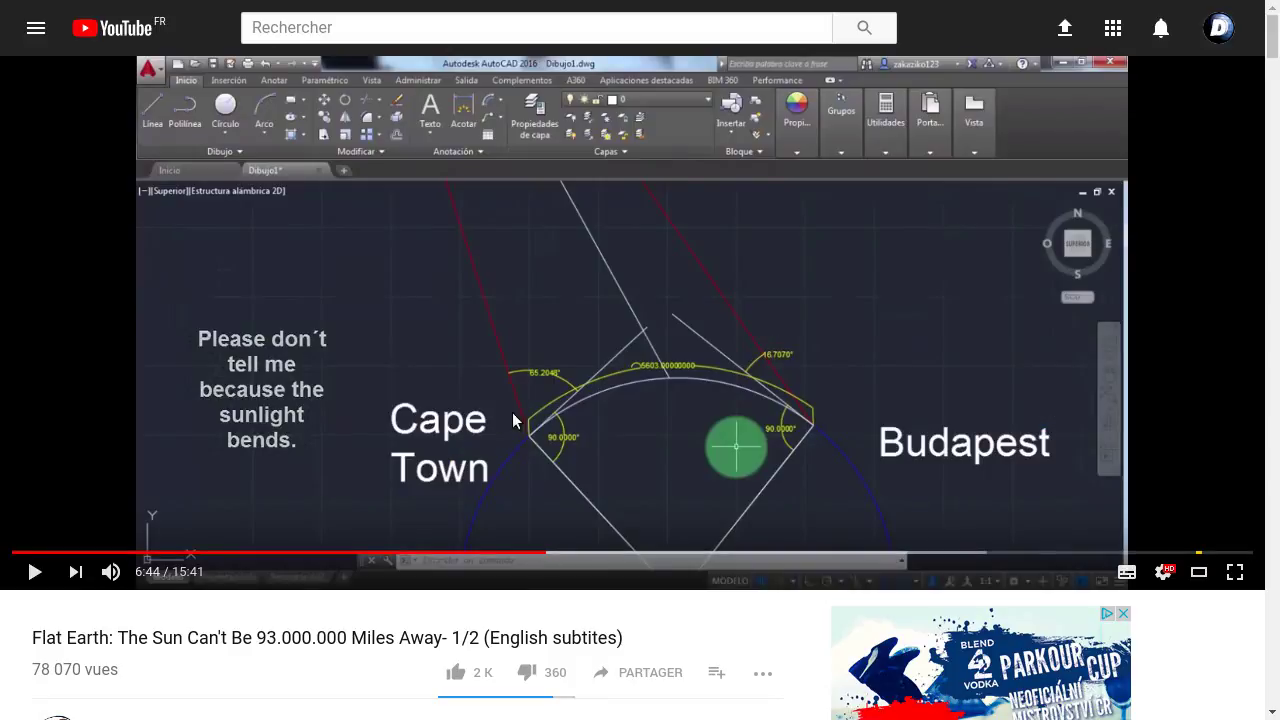
key(alt+Tab)
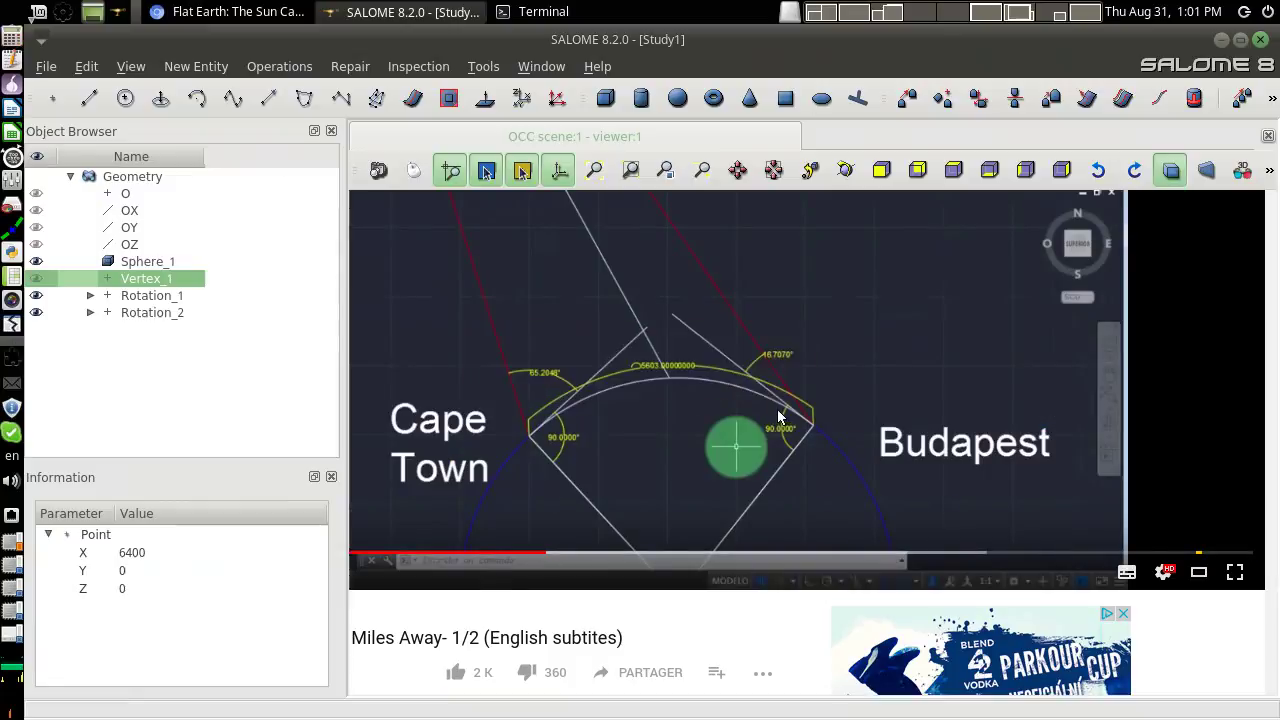
Rename Rotation_2 to CAPE TOWN and Rotation_1 to BUDAPEST in the Object Browser
click(608, 417)
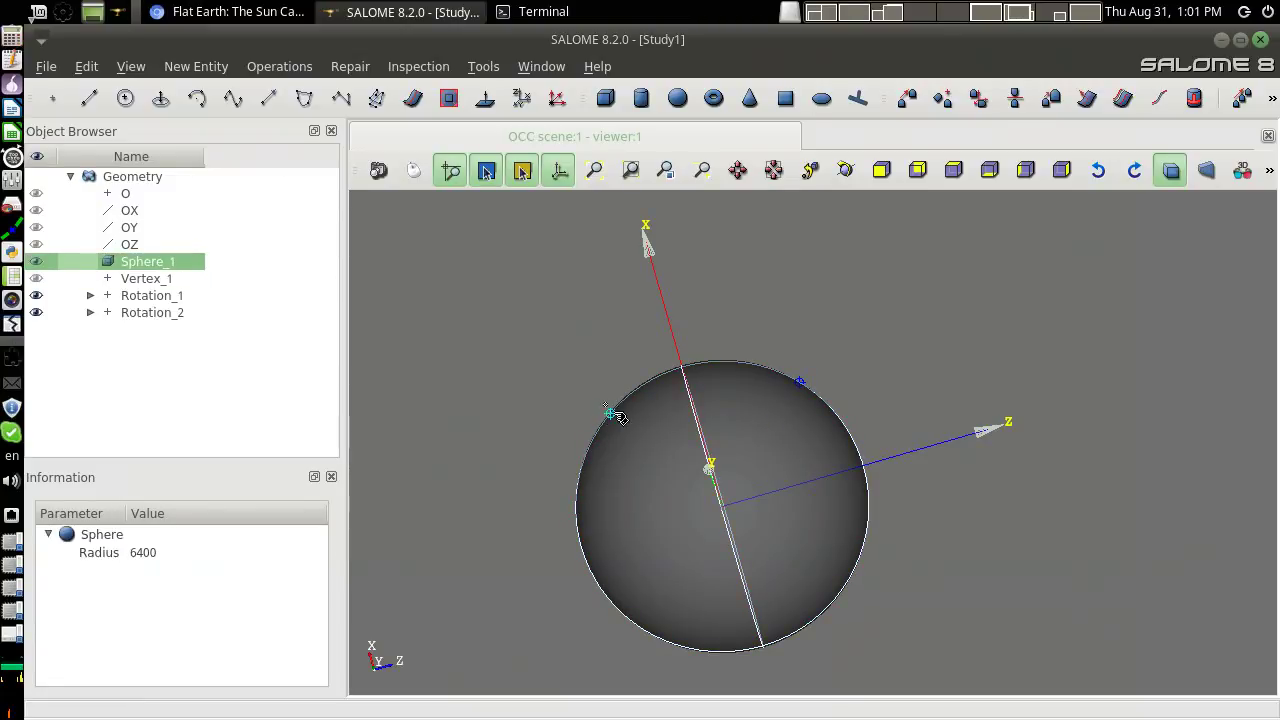
click(614, 416)
drag(873, 349, 157, 278)
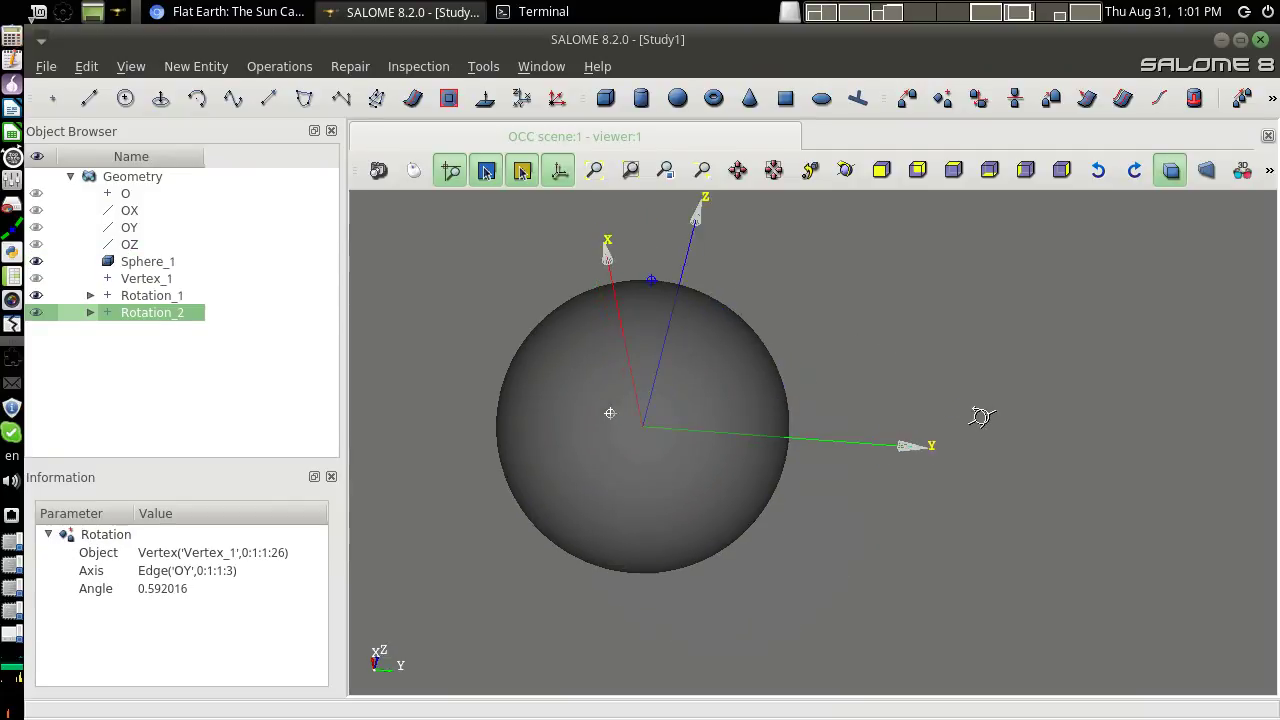
click(133, 317)
text(CAPE TOWN)
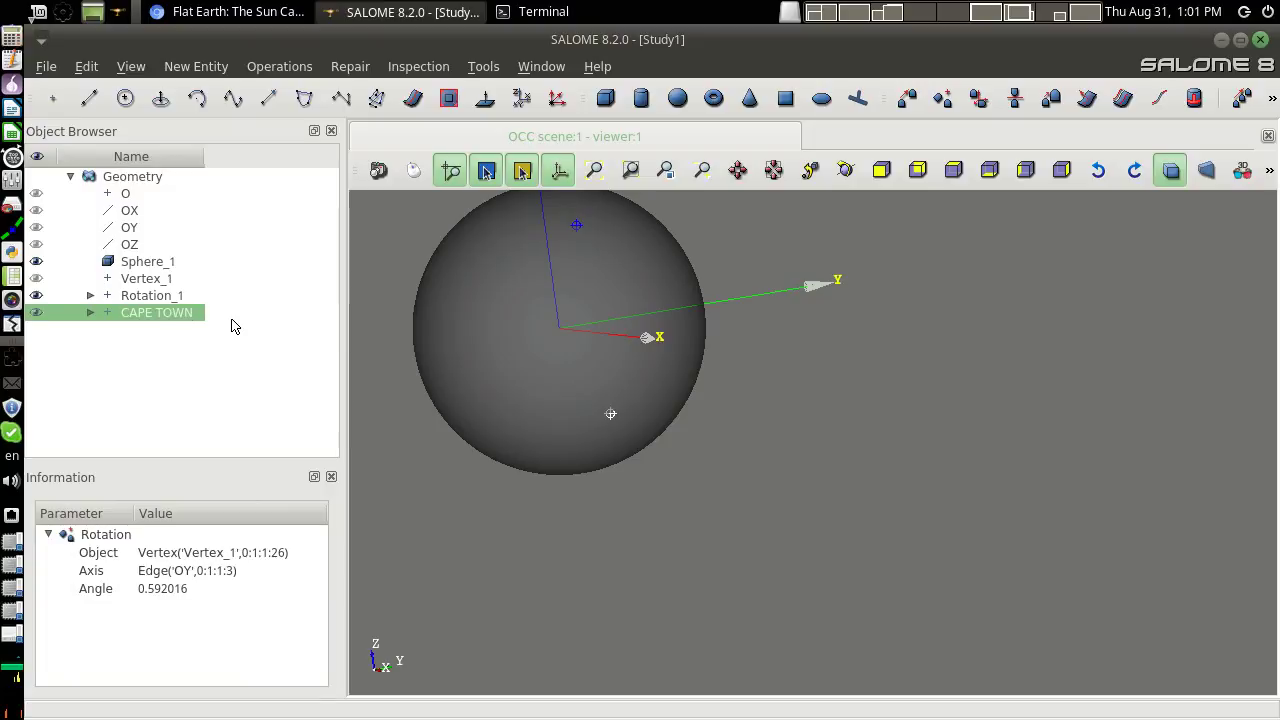
key(shift+Tab)
text(BUDA)
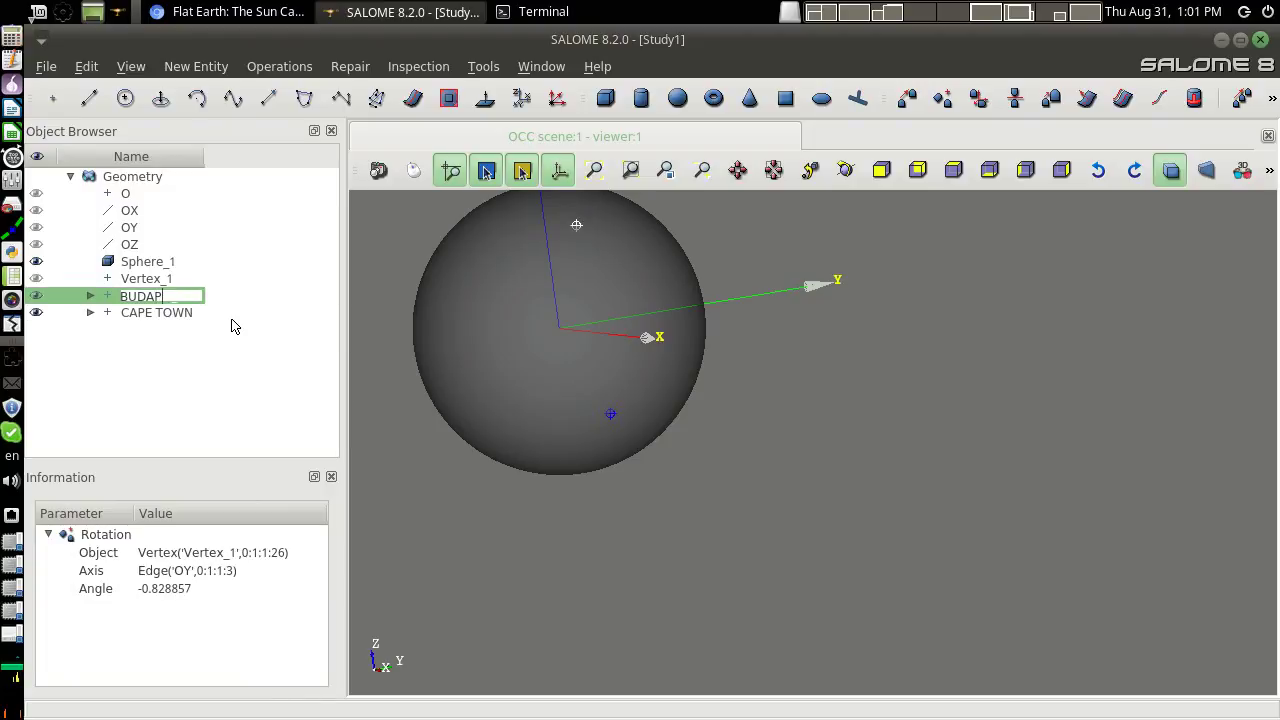
key(Return)
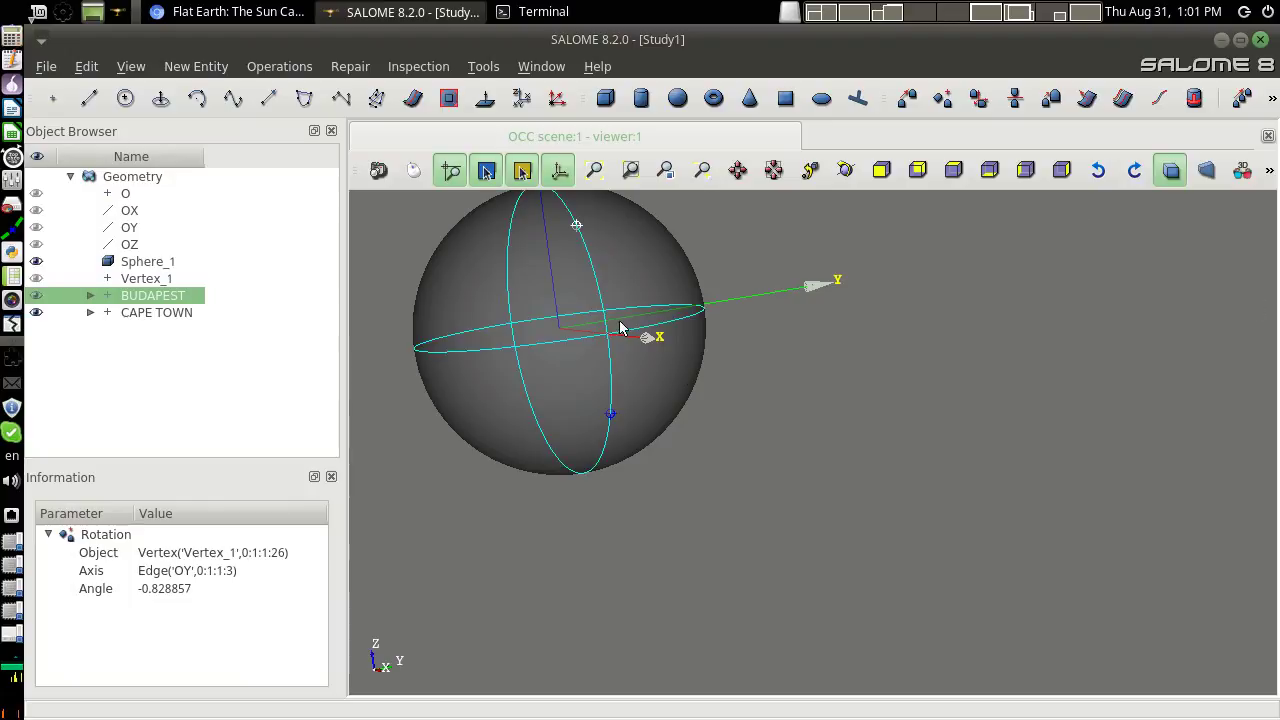
drag(623, 329, 686, 397)
click(939, 408)
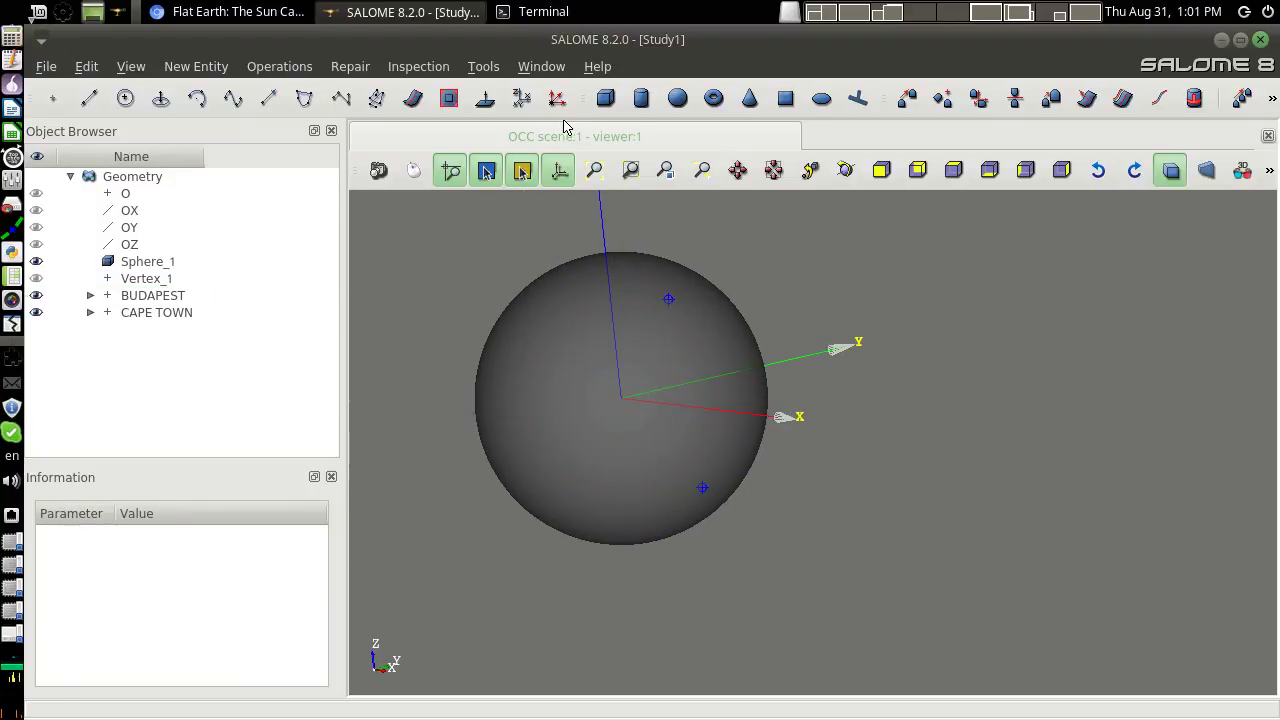
Draw Line_1 from BUDAPEST to origin O and Line_2 from CAPE TOWN to O
click(88, 98)
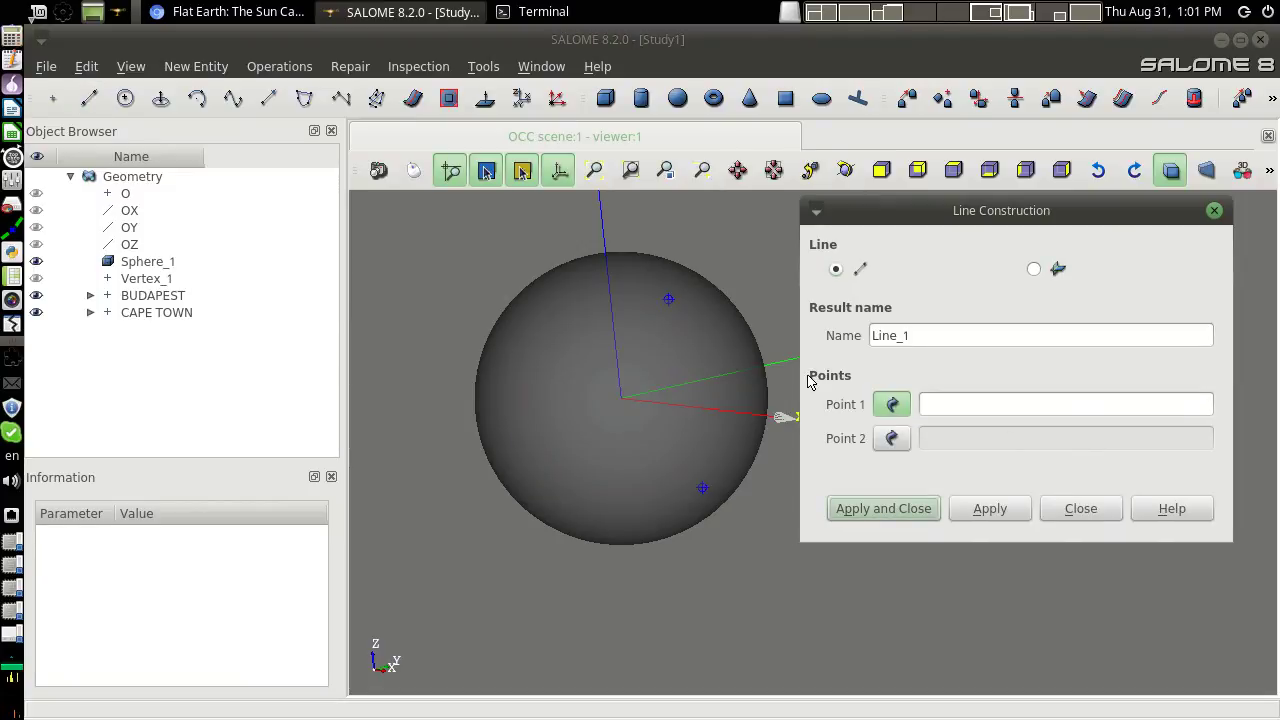
click(668, 301)
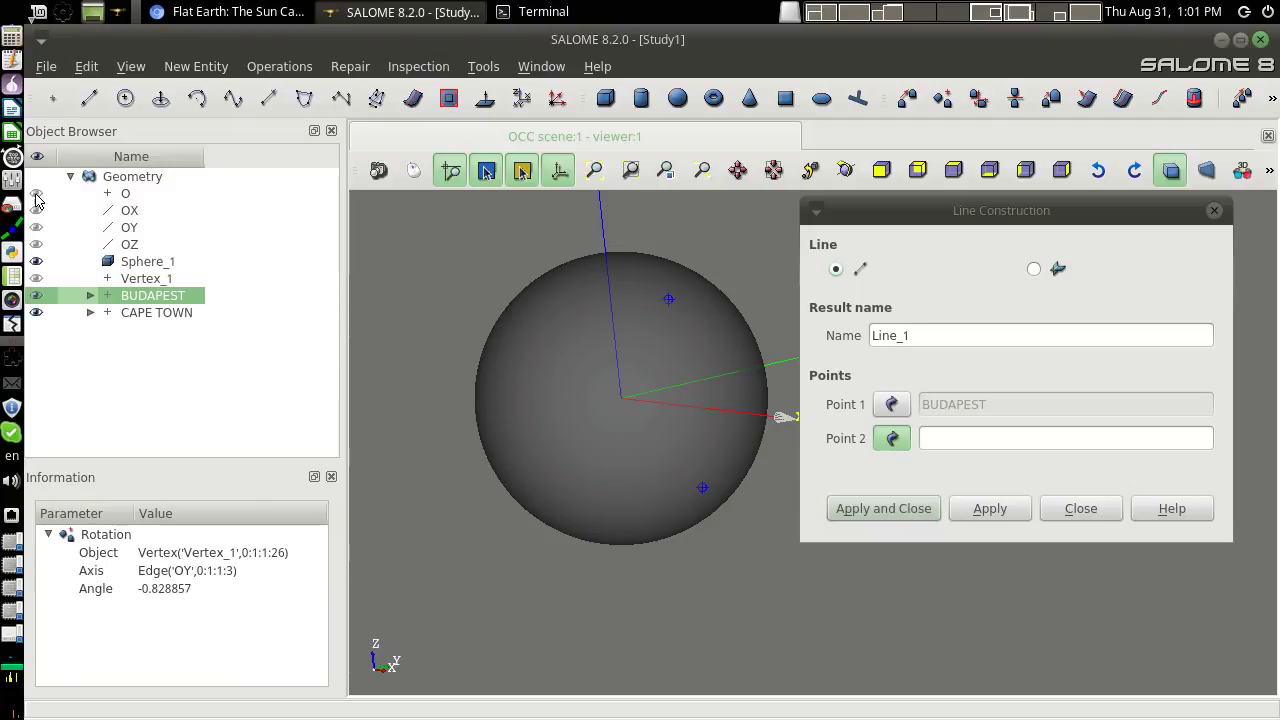
click(622, 398)
click(992, 512)
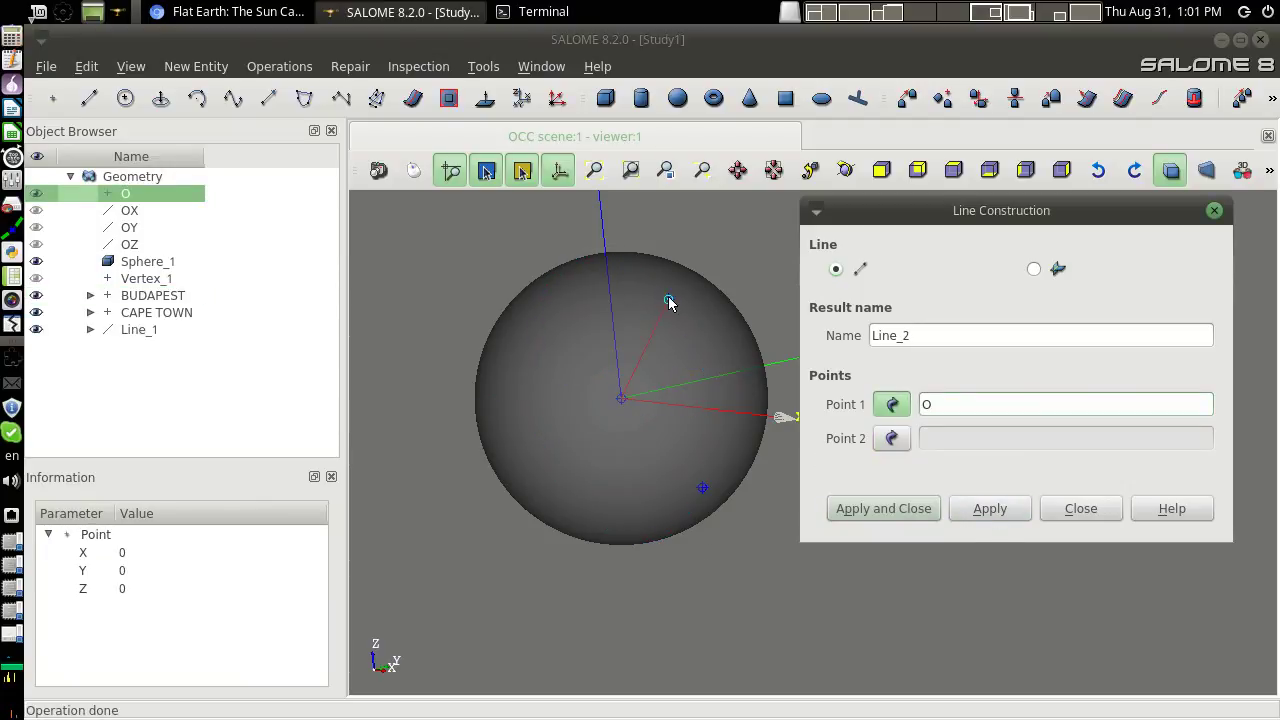
click(703, 488)
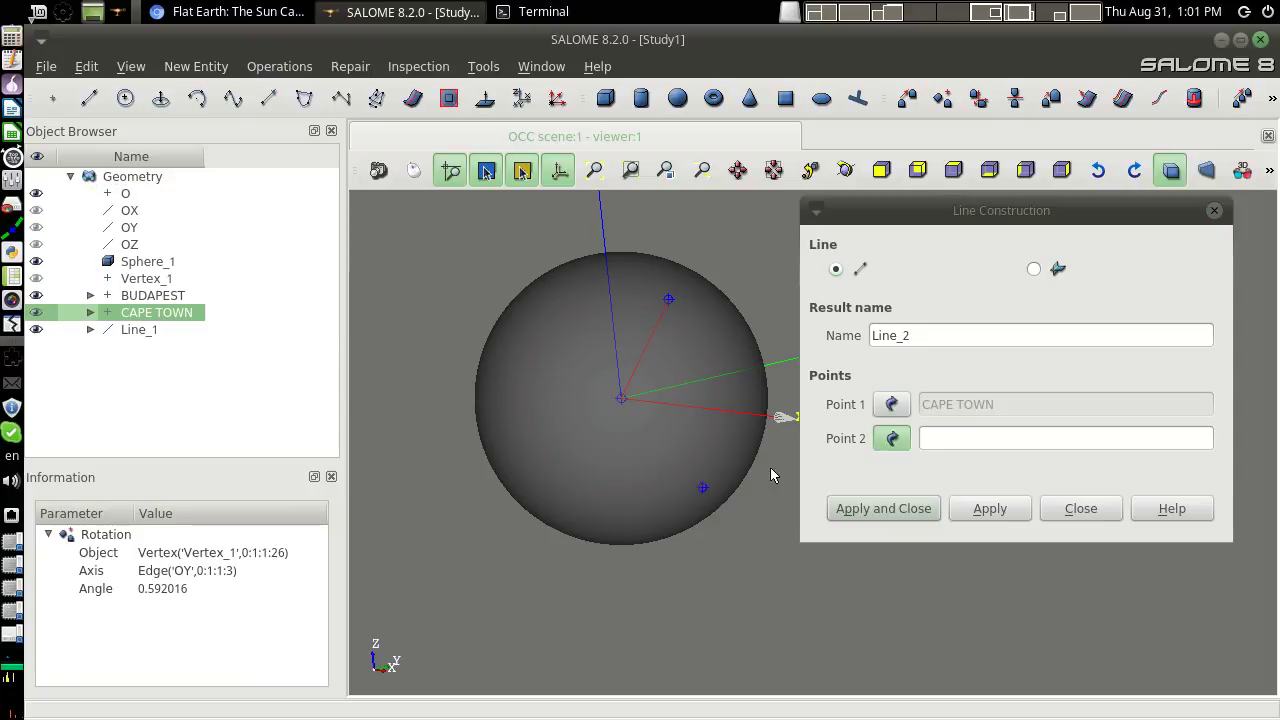
click(893, 444)
click(620, 405)
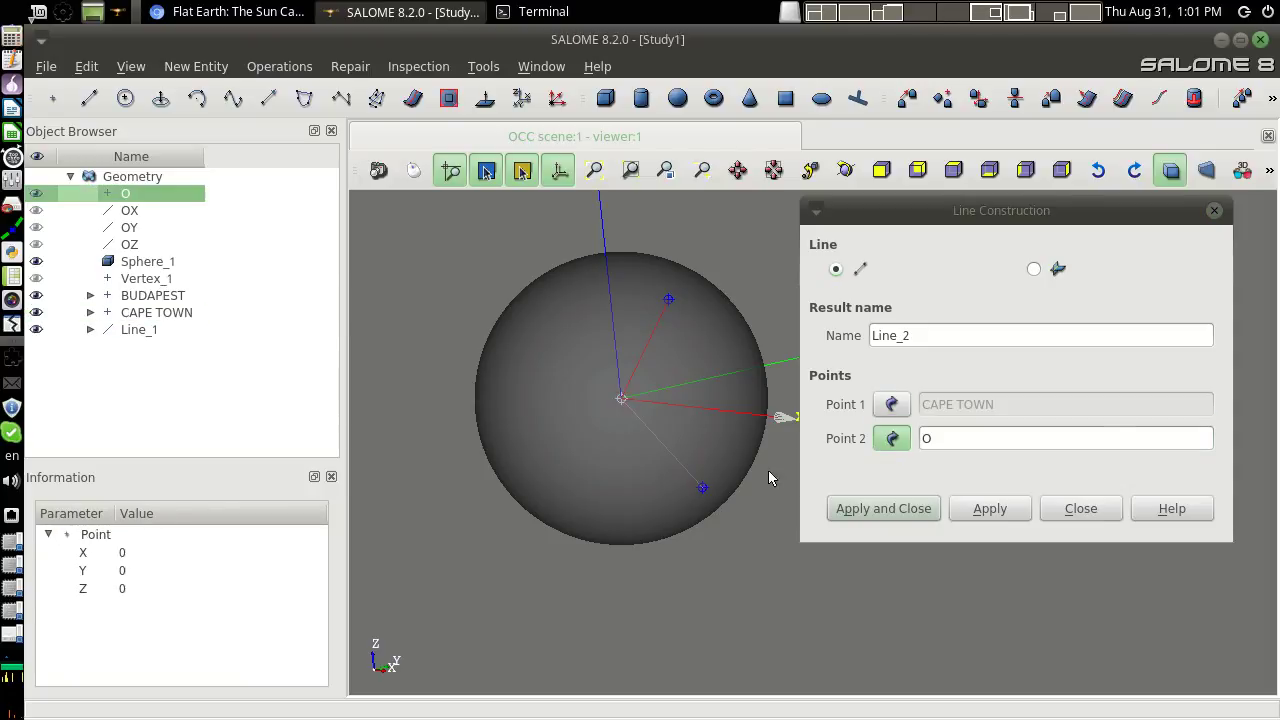
click(864, 512)
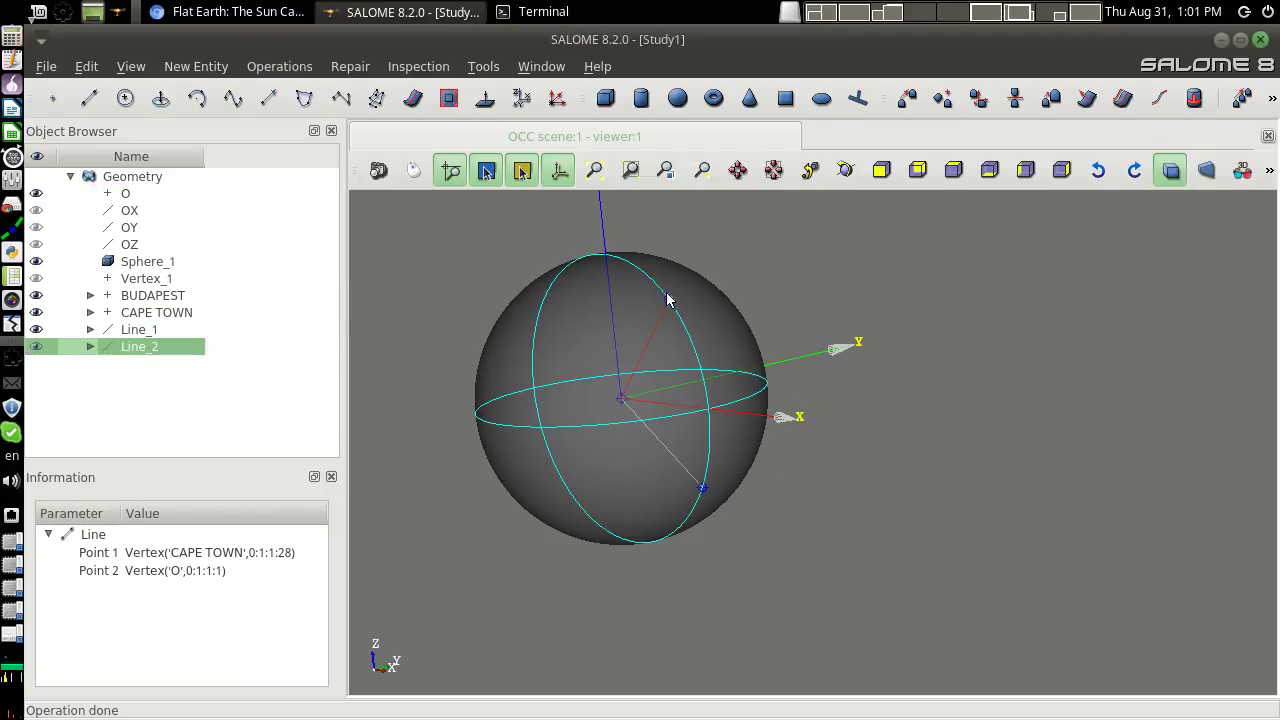
Colour Line_1 and Line_2 mid grey
ctrl+click(132, 329)
right_click(532, 245)
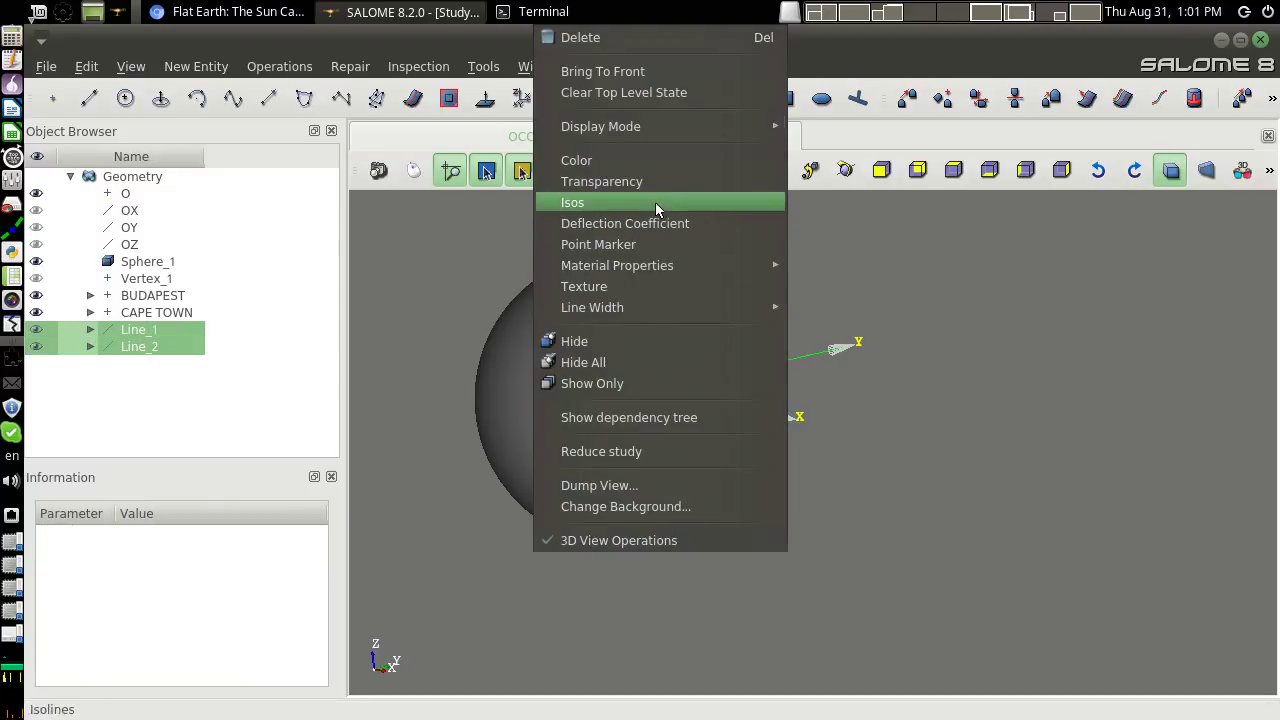
click(632, 157)
drag(456, 322, 448, 323)
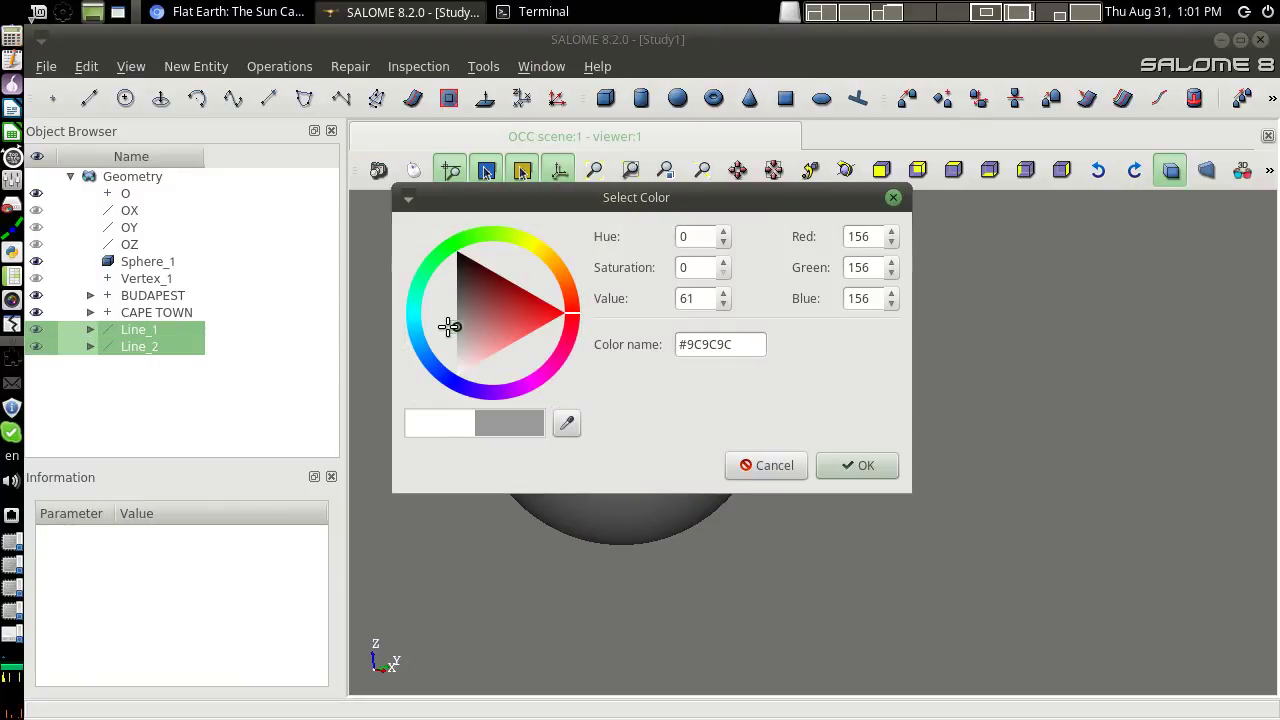
click(848, 474)
drag(1002, 531, 938, 538)
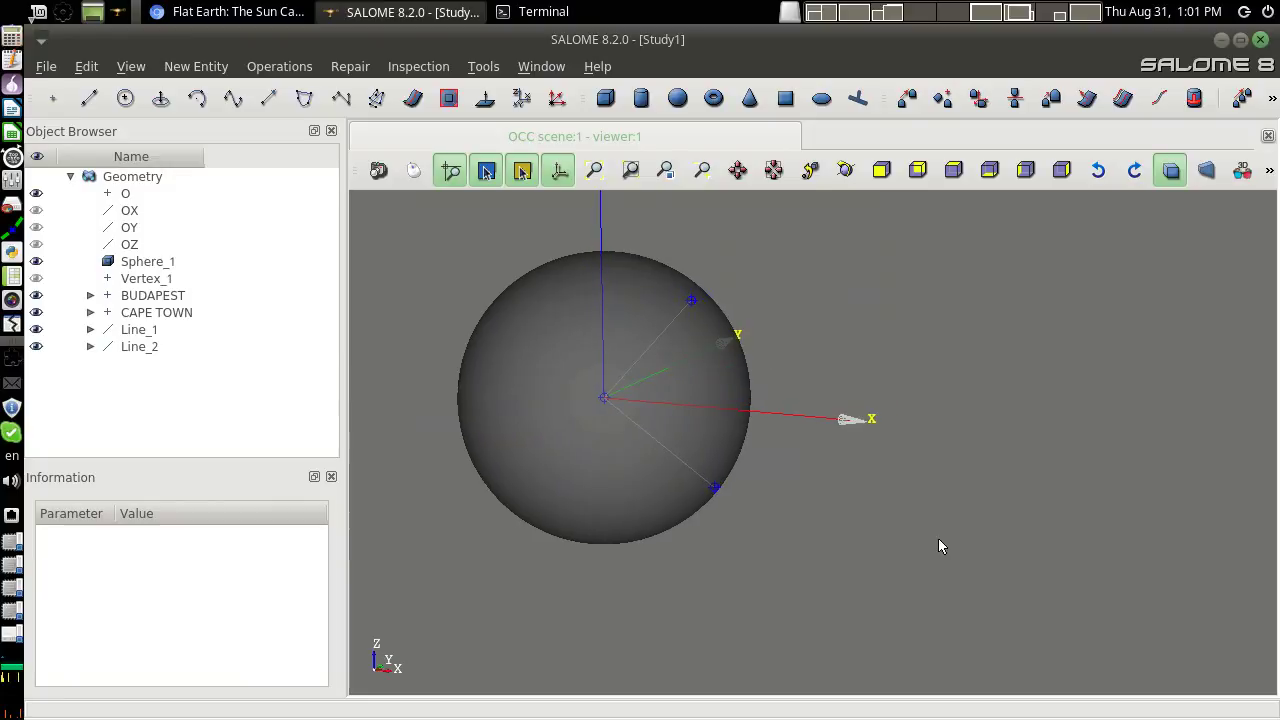
Select the BUDAPEST and CAPE TOWN points together
click(676, 289)
click(688, 299)
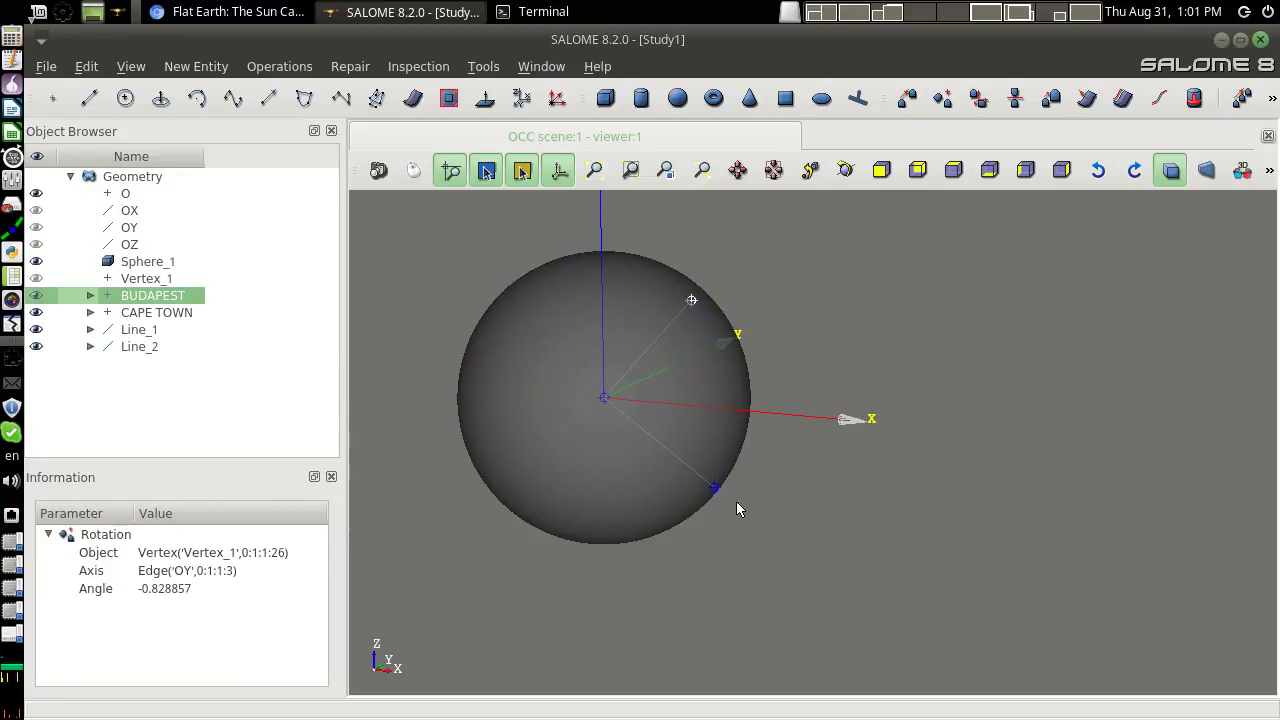
shift+click(716, 488)
drag(716, 488, 735, 524)
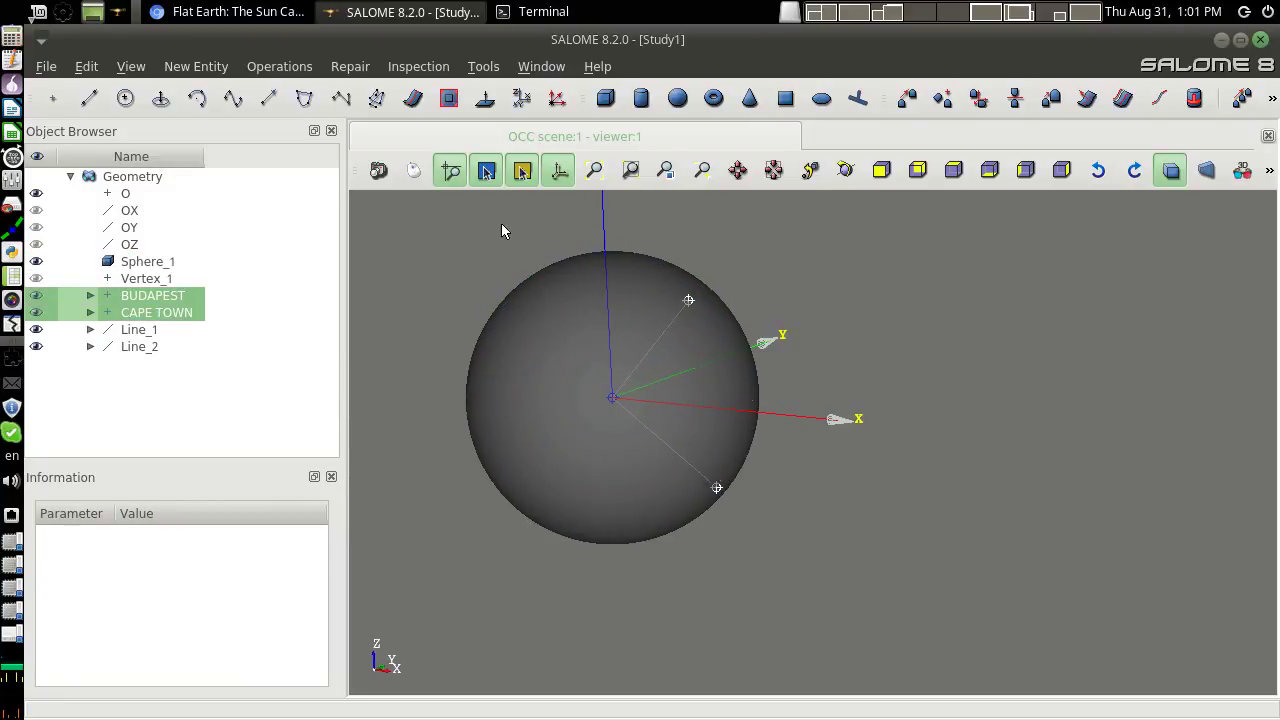
Extrude the BUDAPEST and CAPE TOWN points 6400 along OY into two lines
click(188, 68)
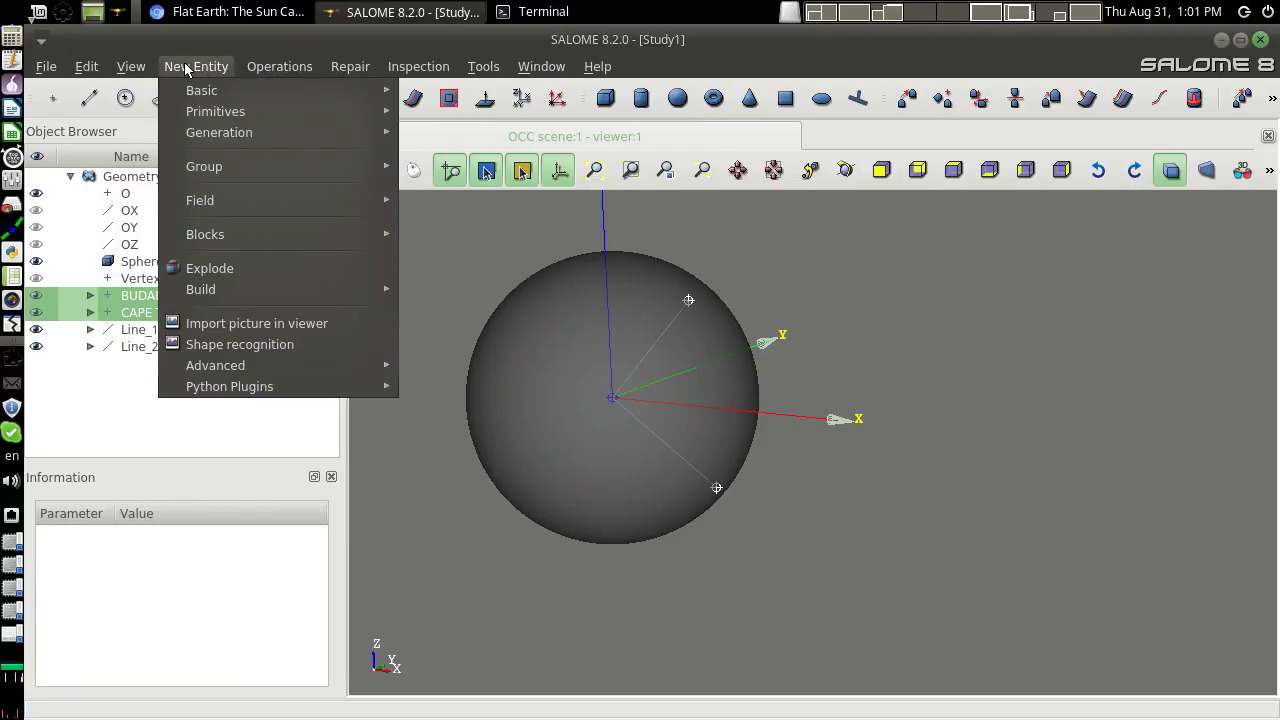
mouse_move(232, 138)
click(445, 134)
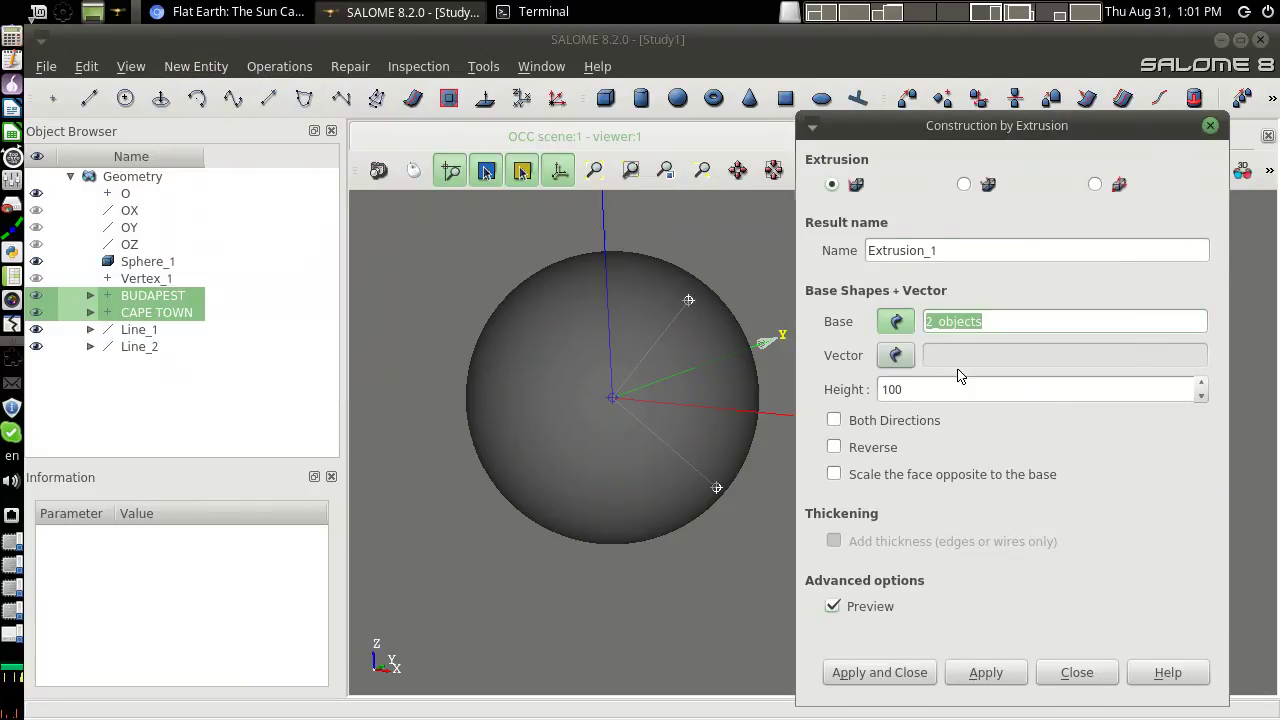
click(898, 360)
click(128, 231)
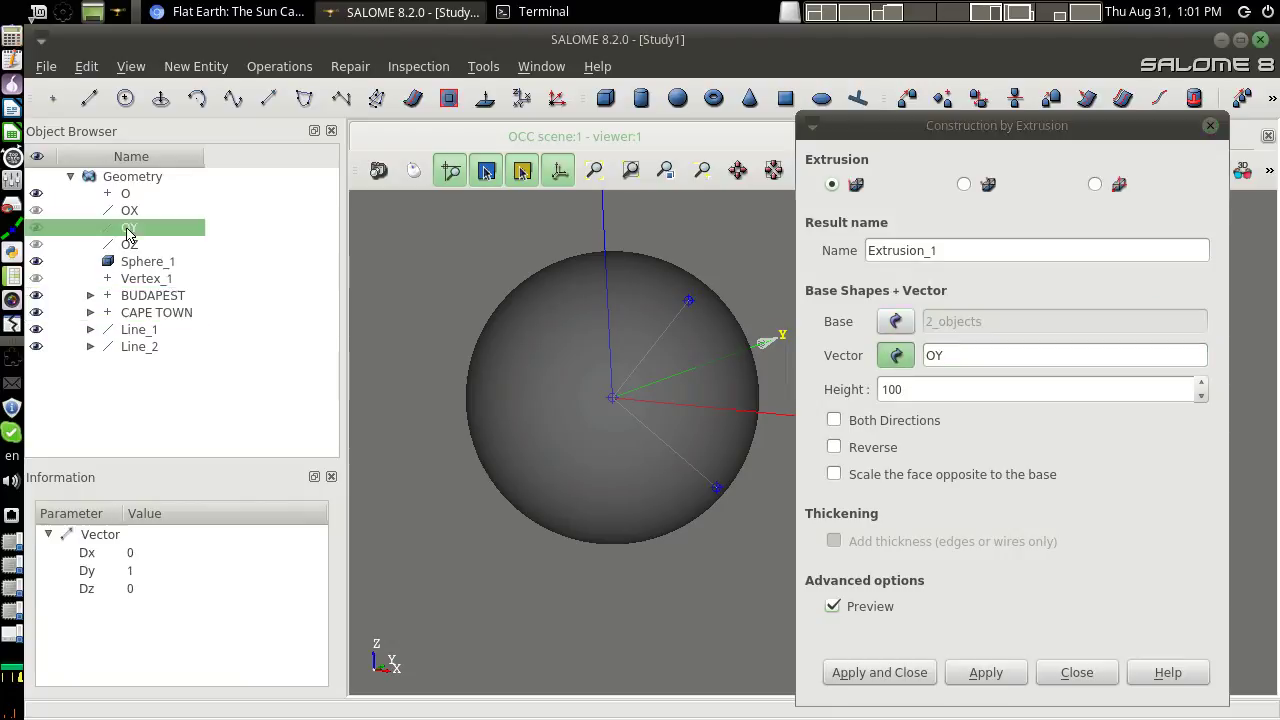
double_click(981, 383)
text(640)
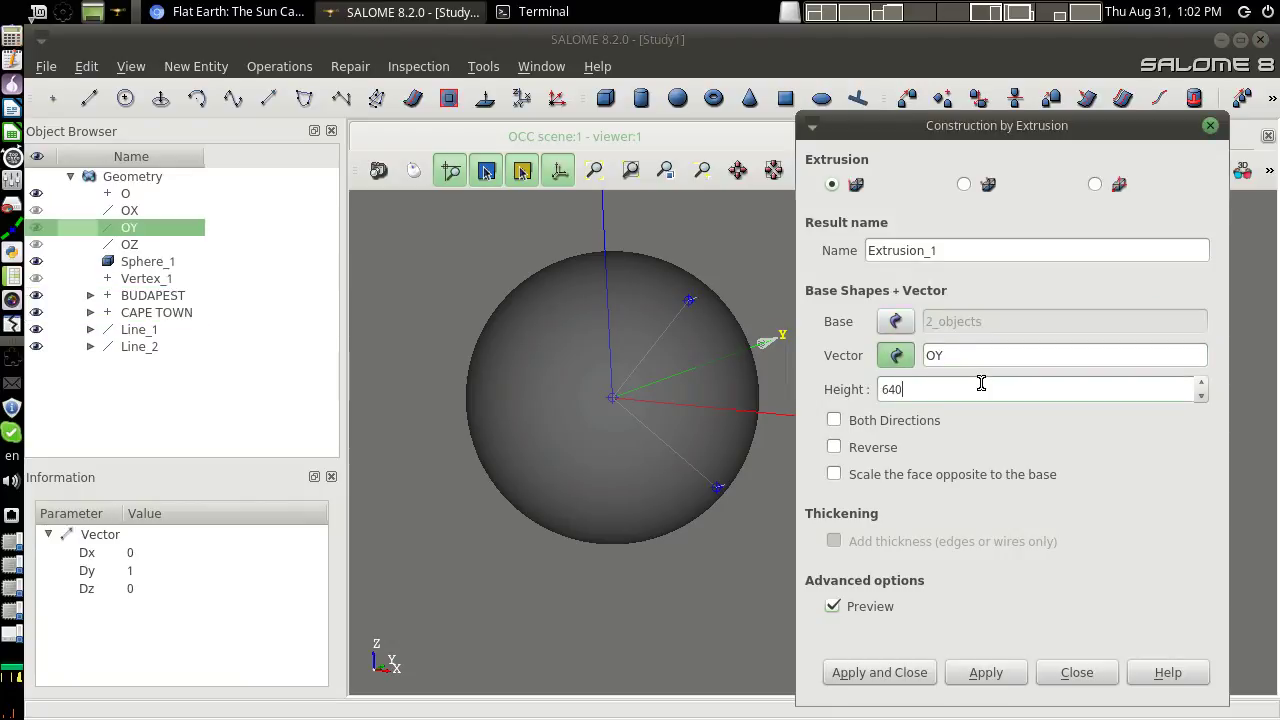
text(0)
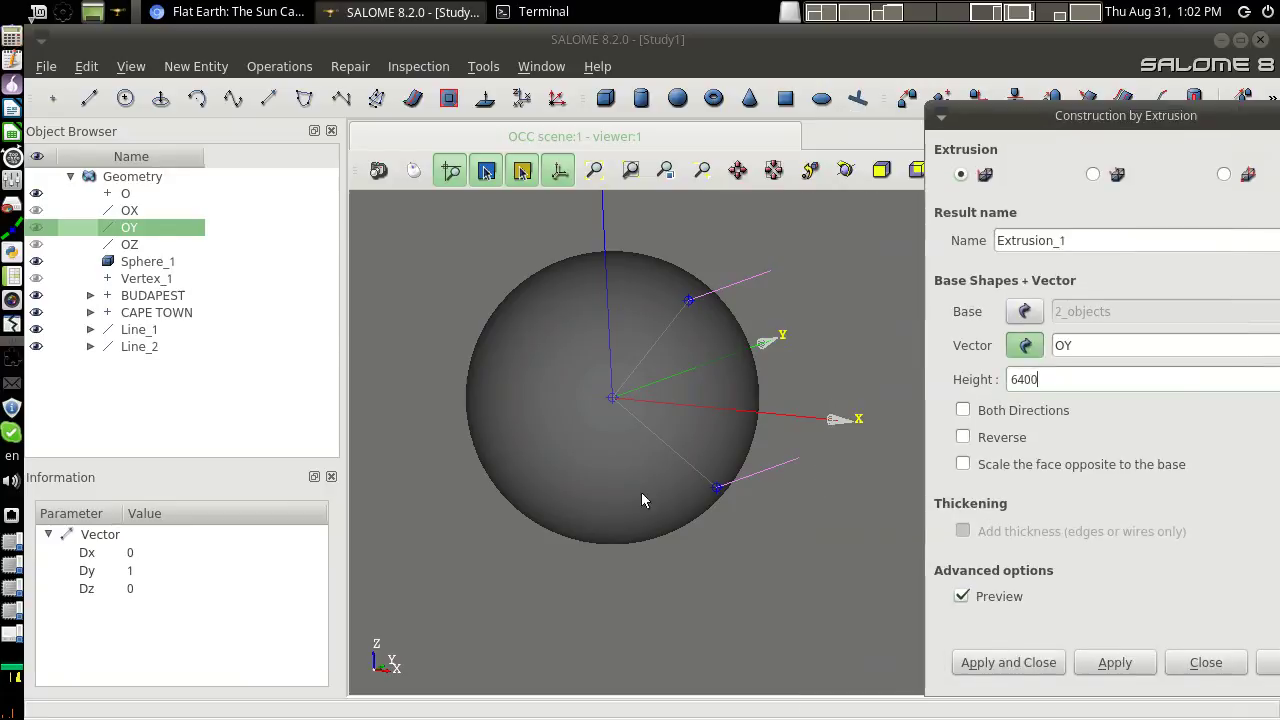
drag(680, 465, 769, 574)
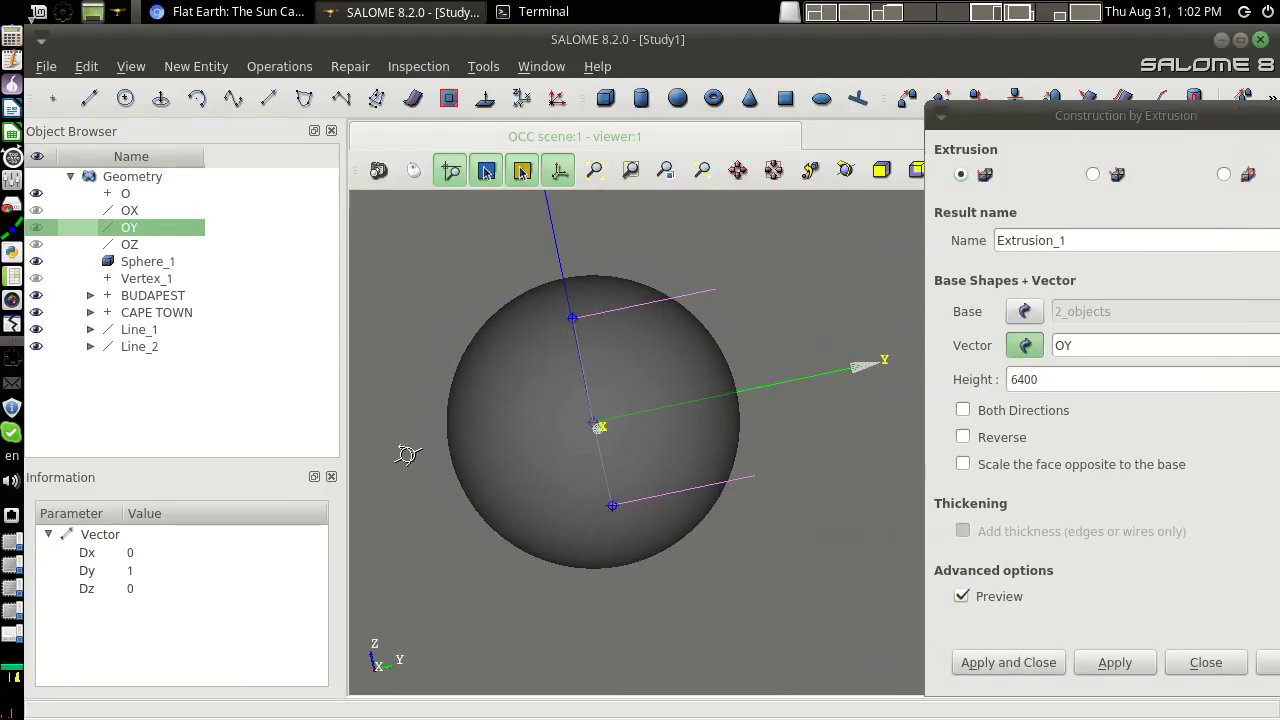
click(968, 663)
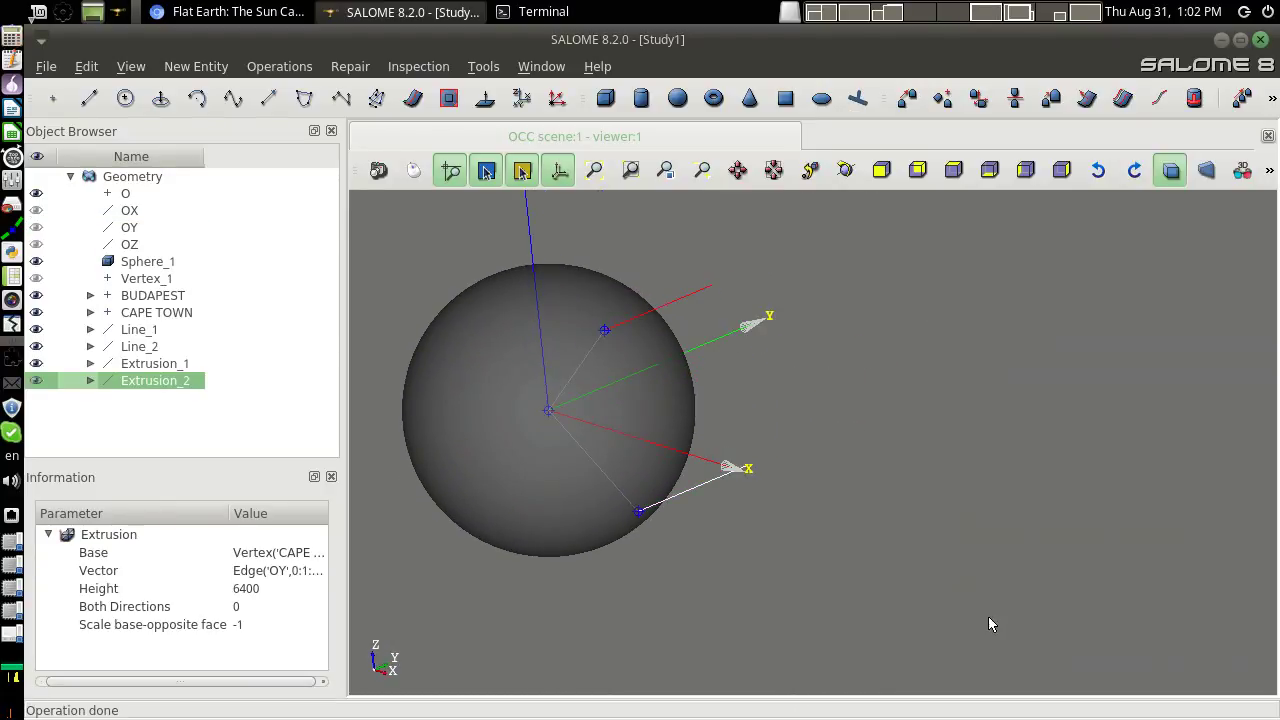
Colour the two extruded lines mid grey
shift+click(685, 296)
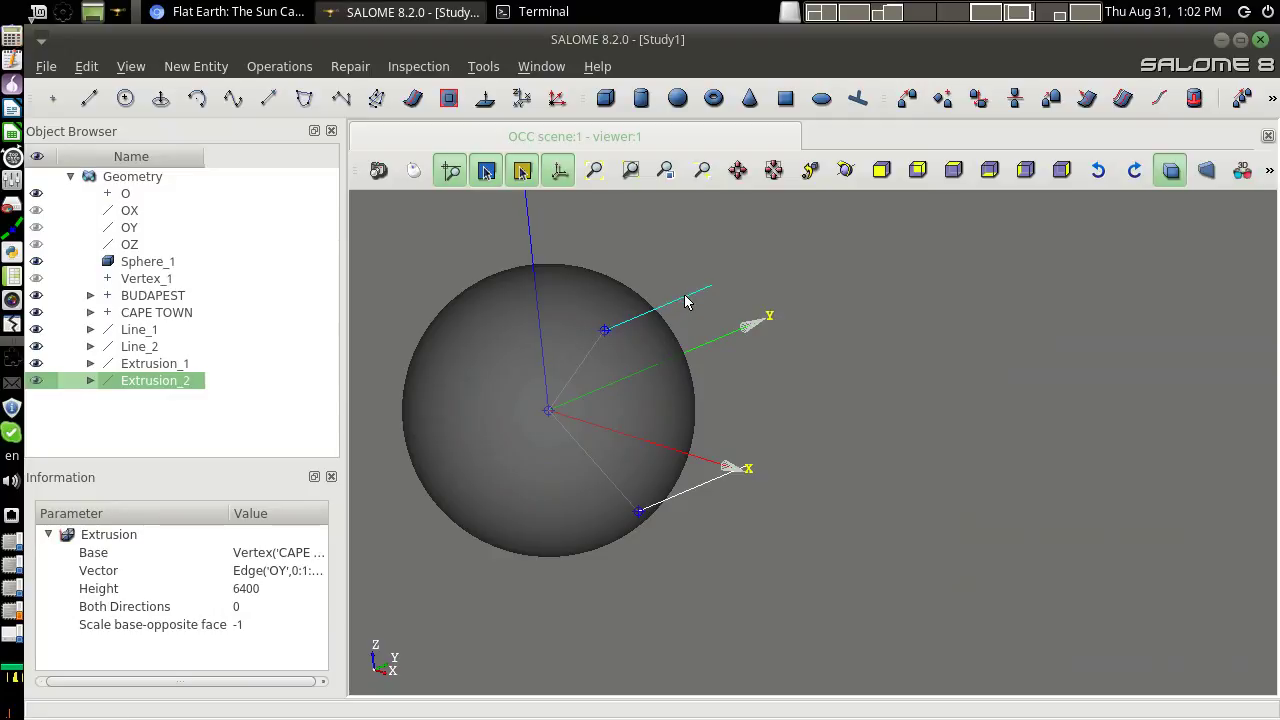
right_click(685, 300)
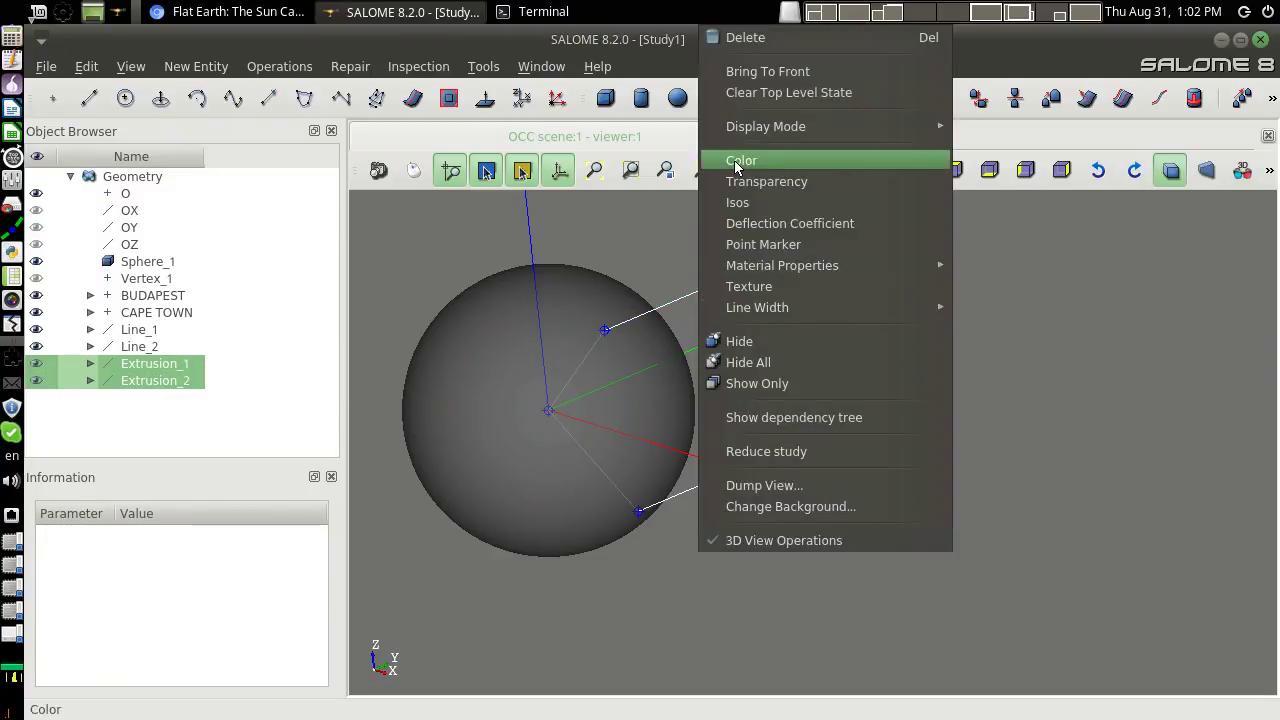
click(755, 163)
drag(502, 346, 410, 325)
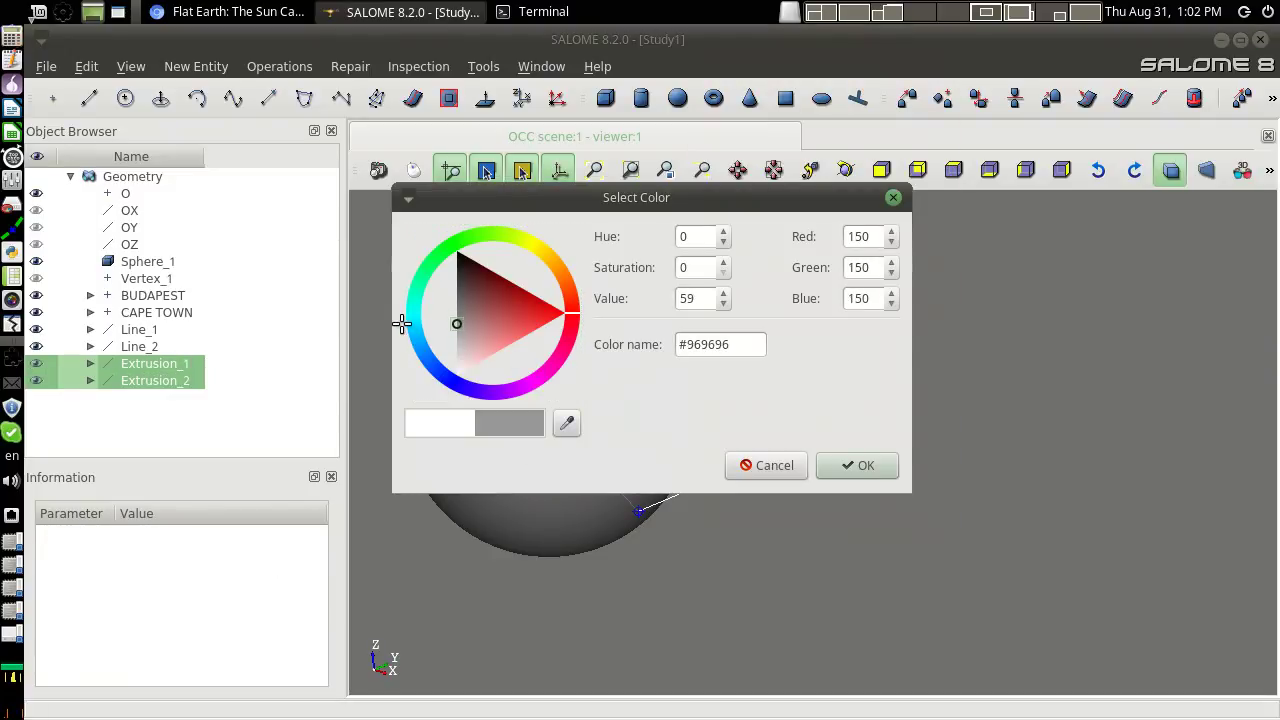
click(862, 466)
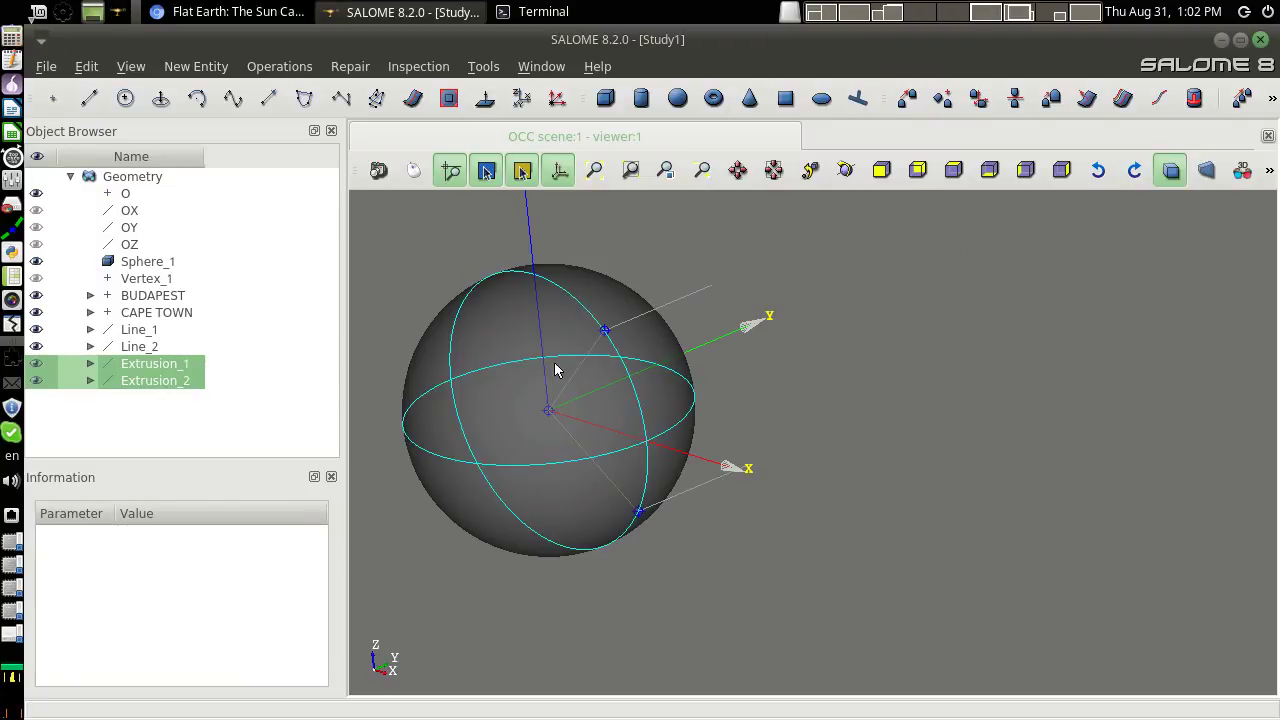
click(819, 490)
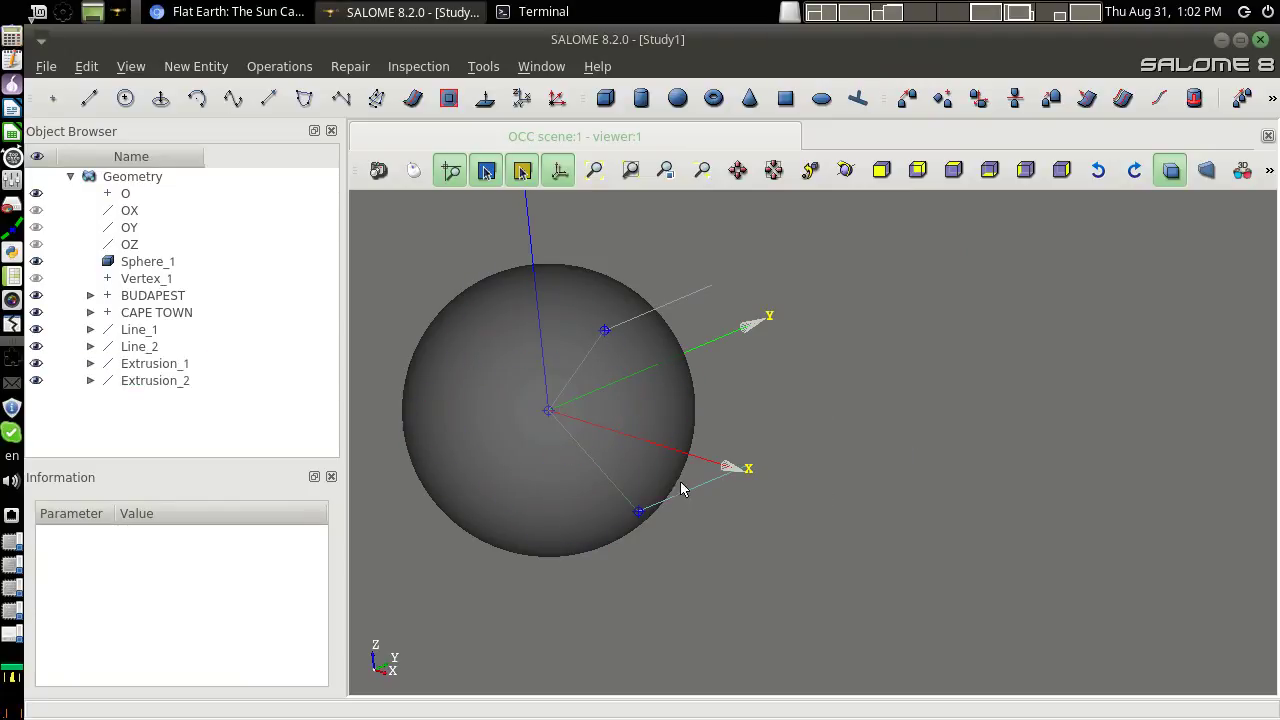
click(677, 304)
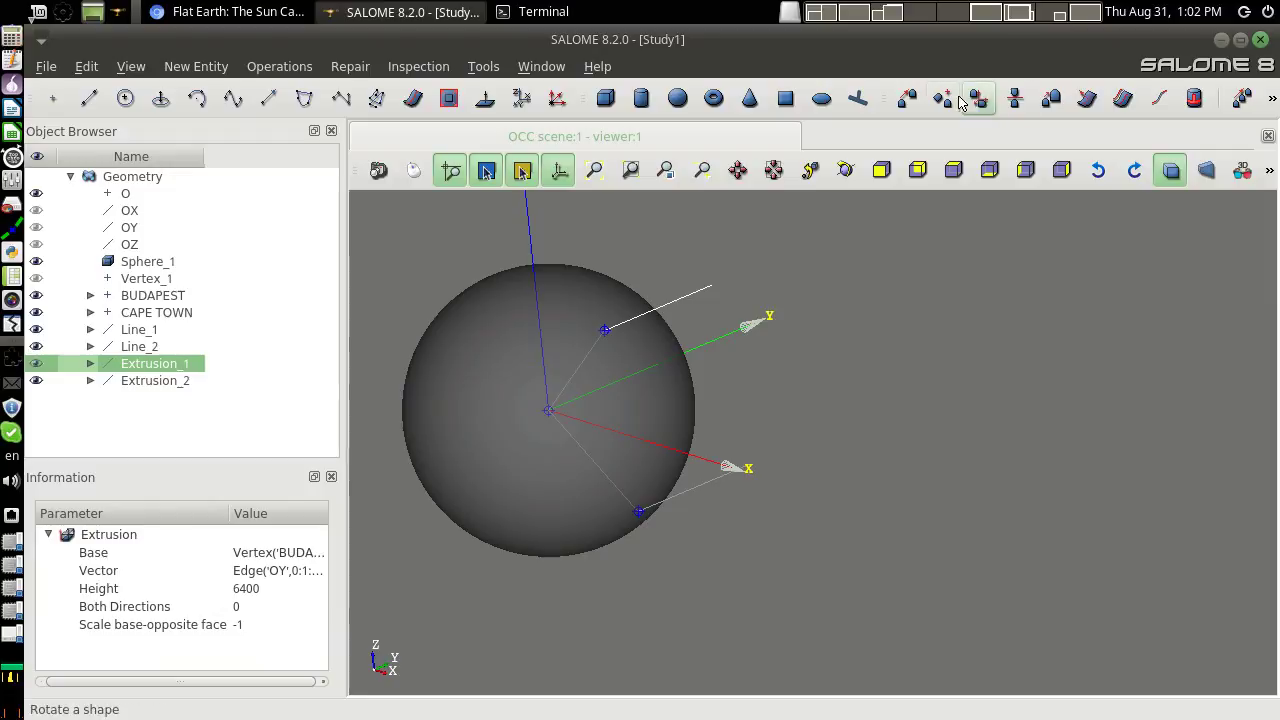
Rotate copies of Extrusion_1 about Line_1 and Extrusion_2 about Line_2 by -90°
click(979, 98)
click(507, 300)
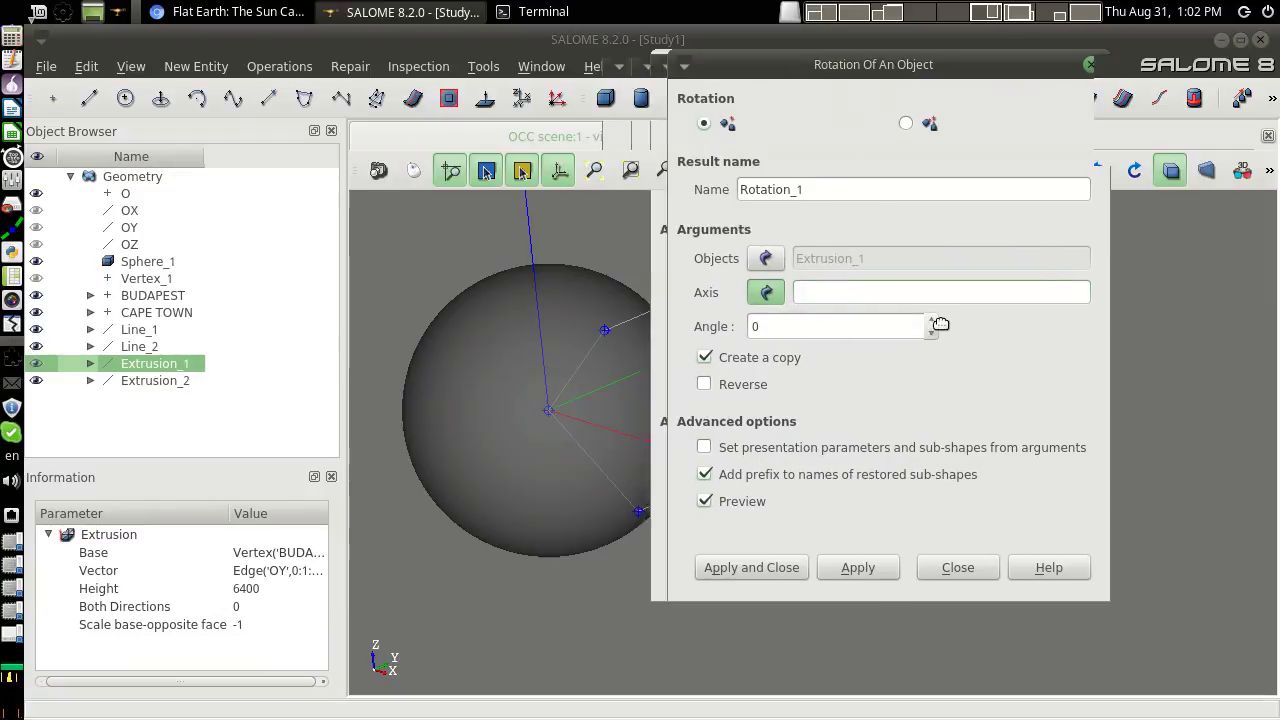
click(583, 357)
double_click(801, 323)
text(0)
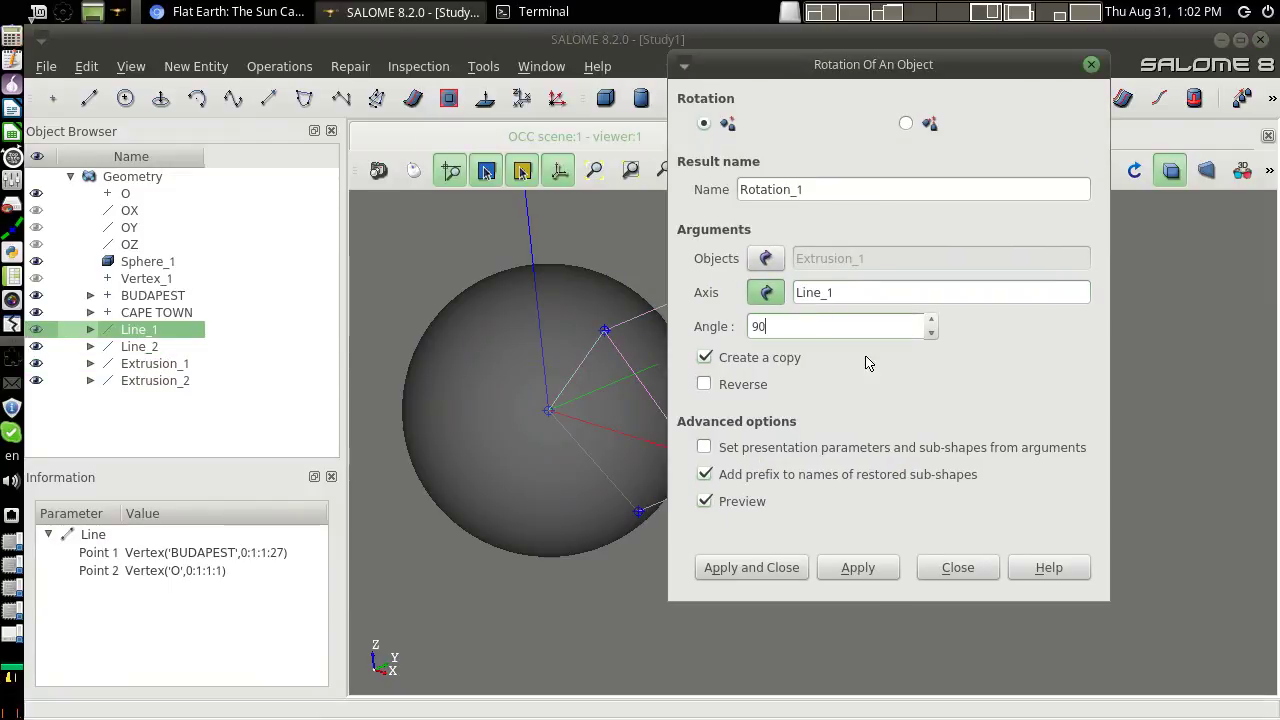
click(930, 391)
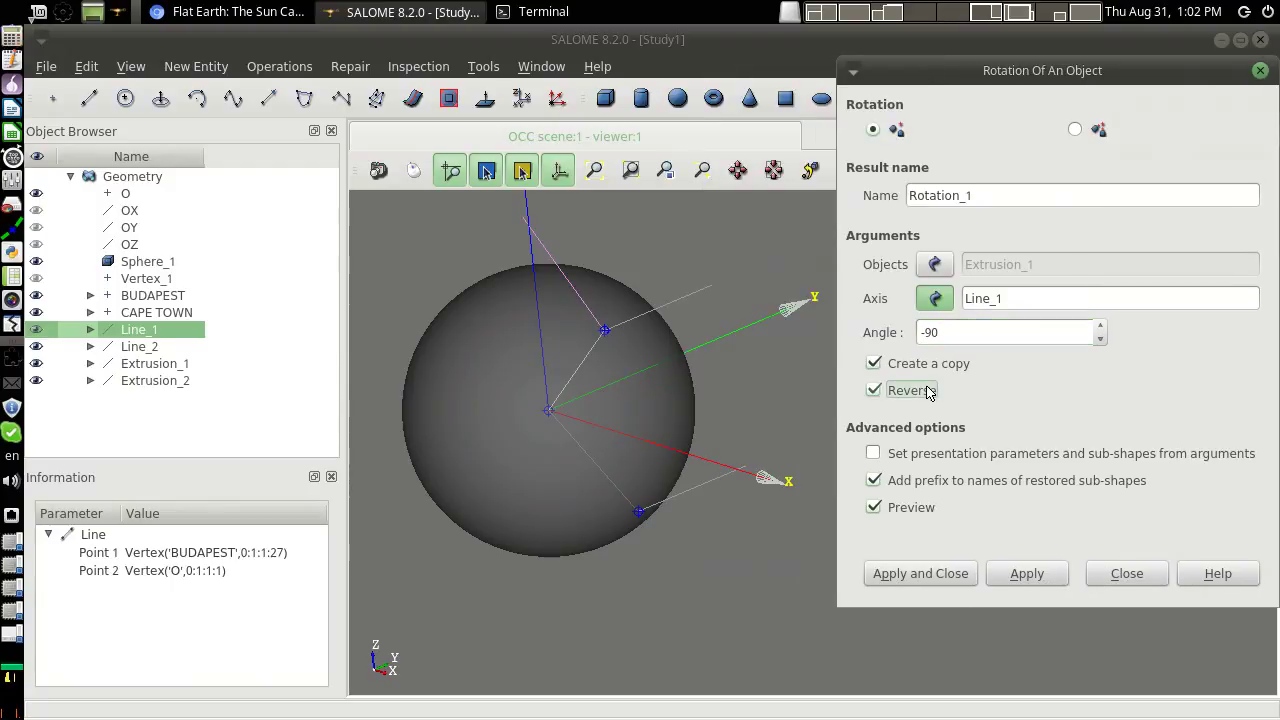
click(1040, 576)
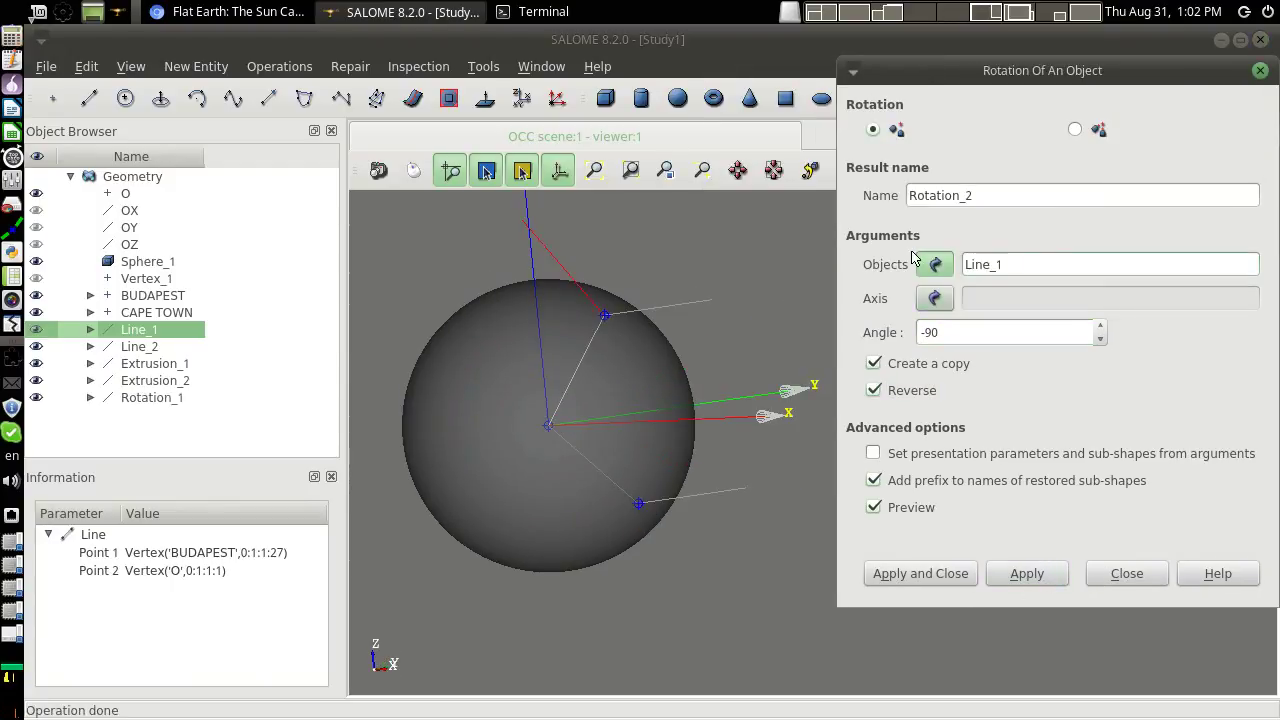
click(700, 500)
click(935, 299)
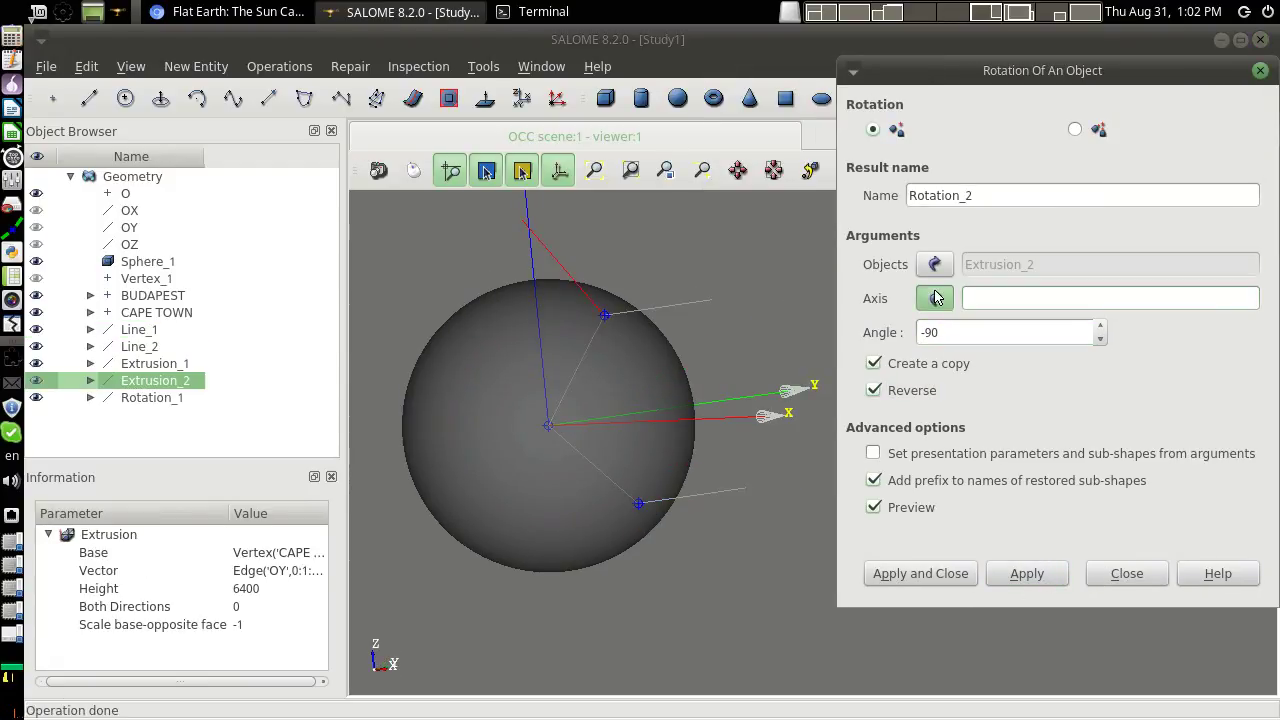
click(613, 483)
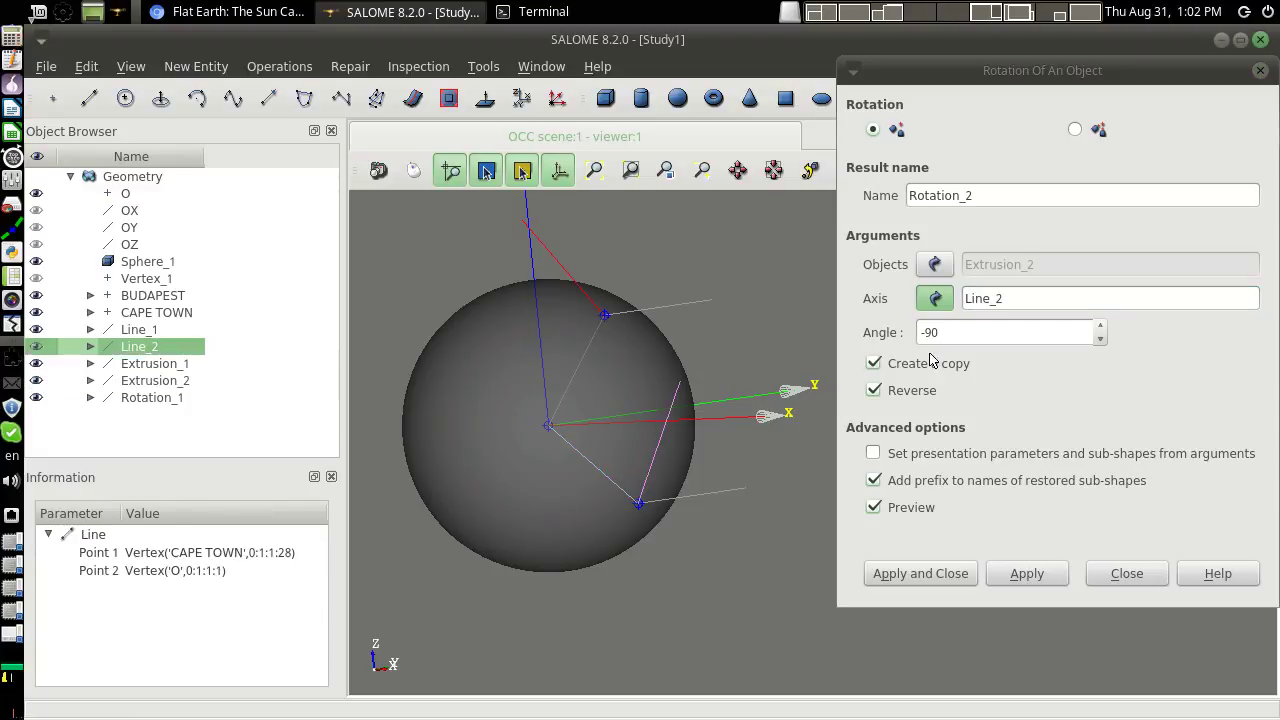
click(917, 576)
Colour the two tangent lines mid grey and hide the axis trihedron
click(584, 288)
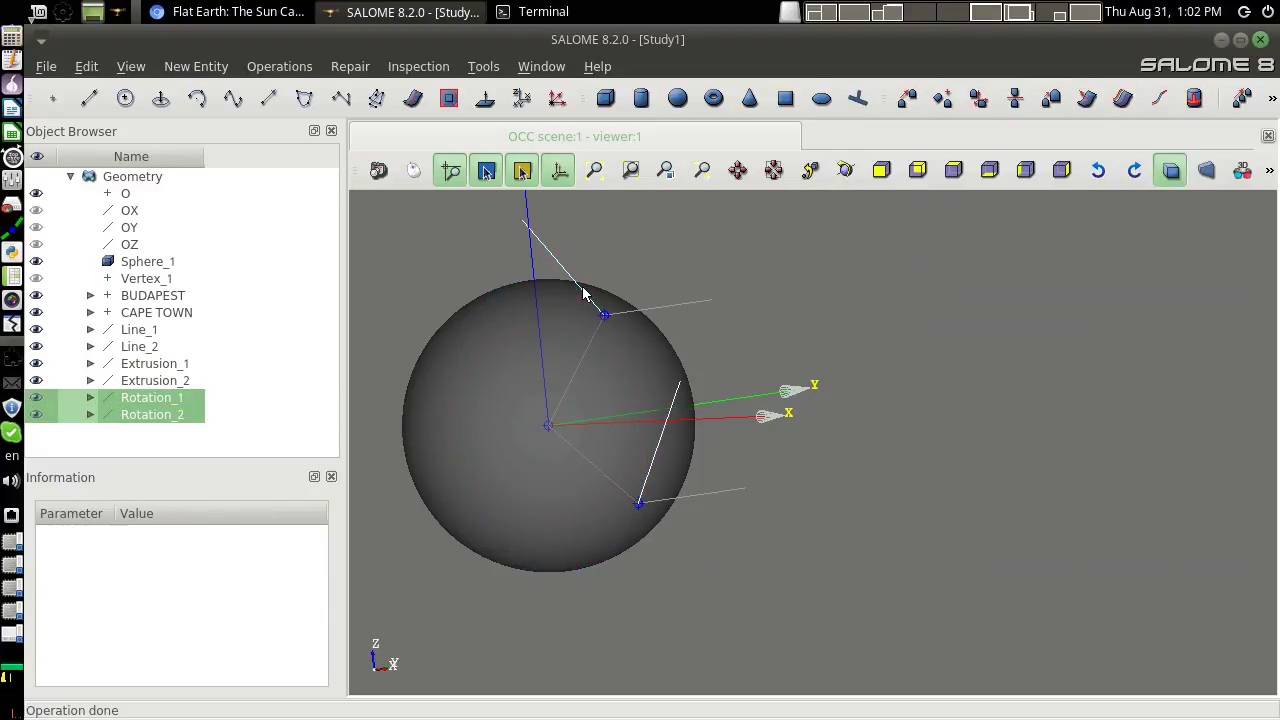
right_click(585, 287)
click(626, 160)
drag(520, 352, 423, 322)
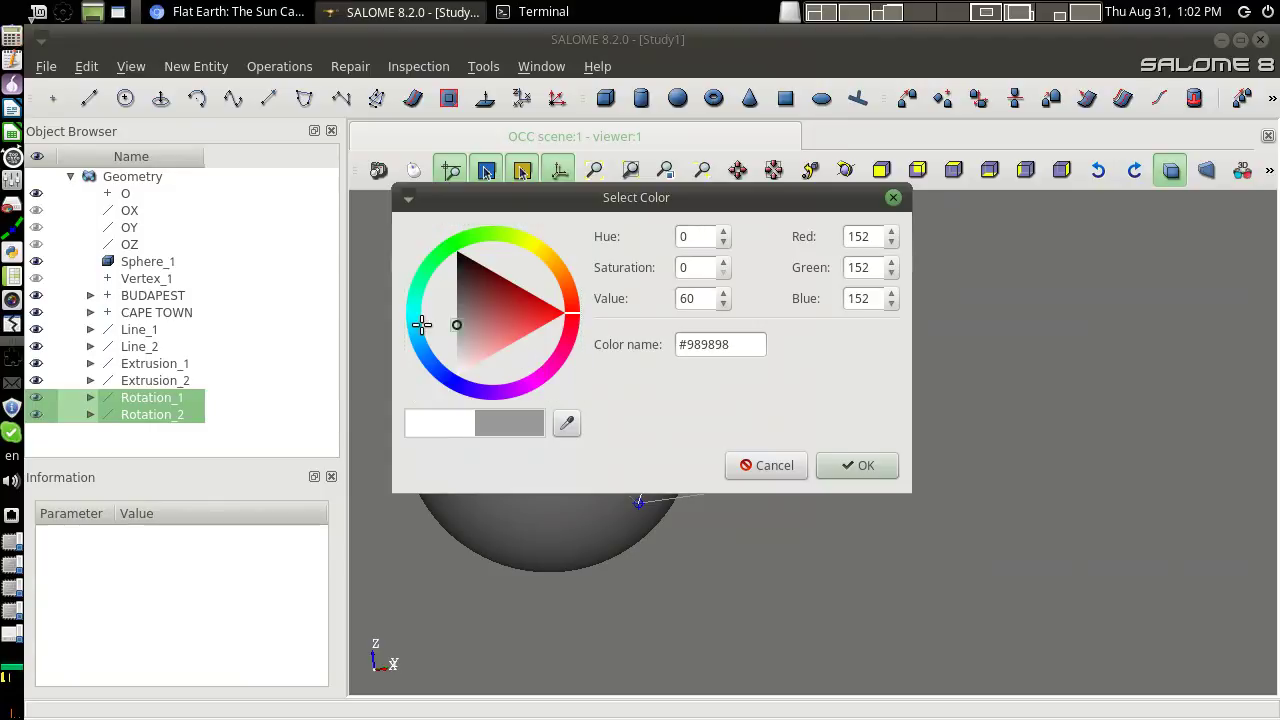
click(838, 478)
drag(829, 502, 1187, 516)
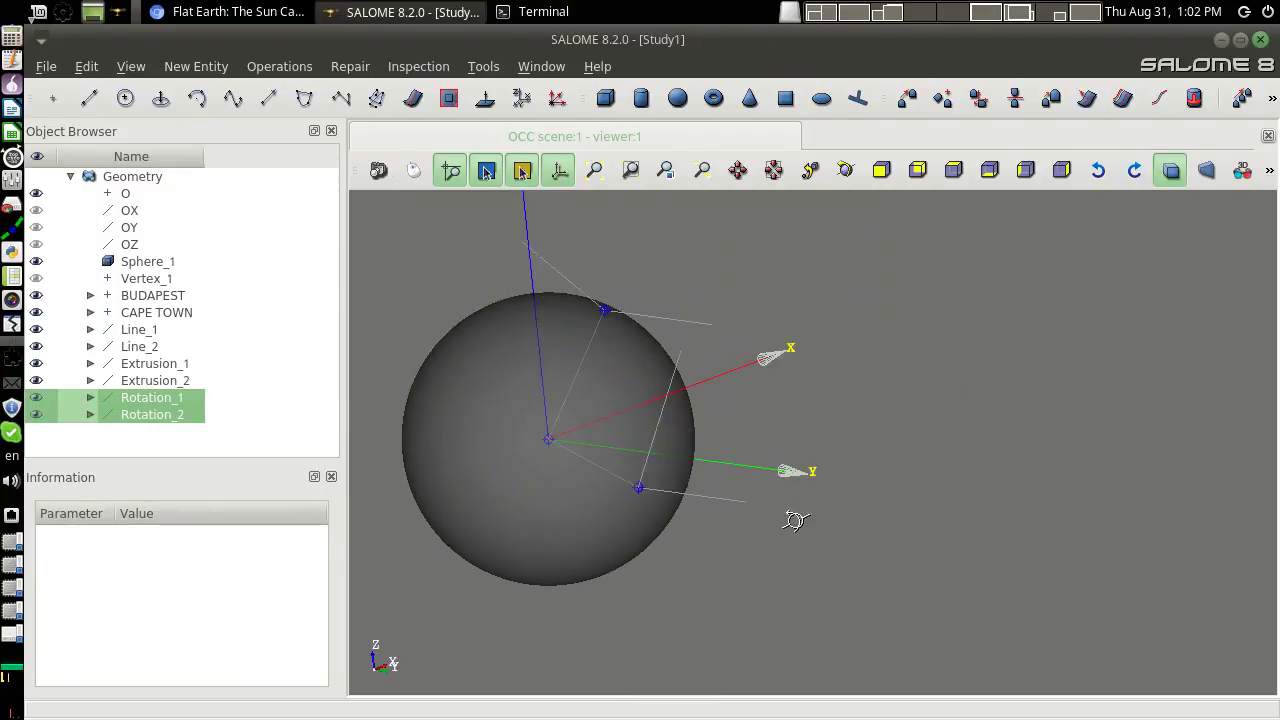
click(559, 170)
mouse_move(1043, 462)
mouse_down()
mouse_move(1100, 500)
mouse_move(671, 434)
mouse_move(816, 428)
mouse_up()
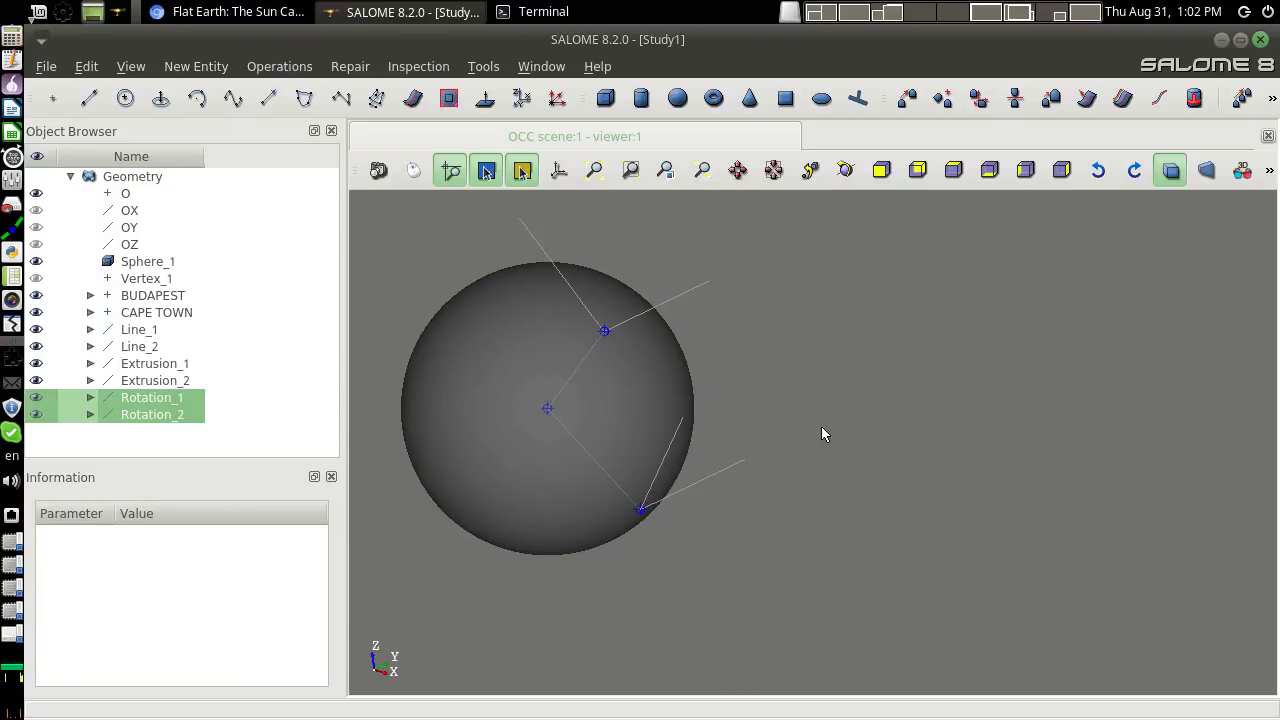
Rewind the Flat Earth video to 3:33, showing Budapest's 16.89° sun altitude
click(185, 11)
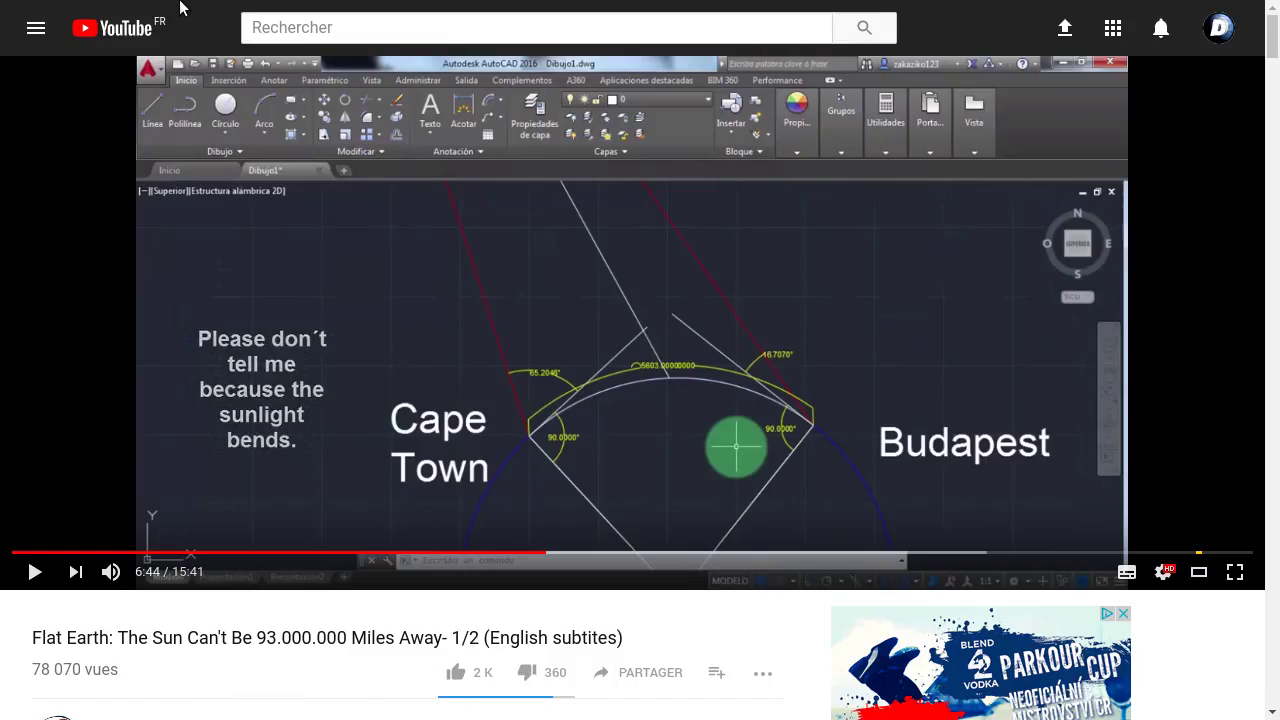
mouse_move(278, 549)
mouse_down()
mouse_move(241, 549)
mouse_move(288, 551)
mouse_up()
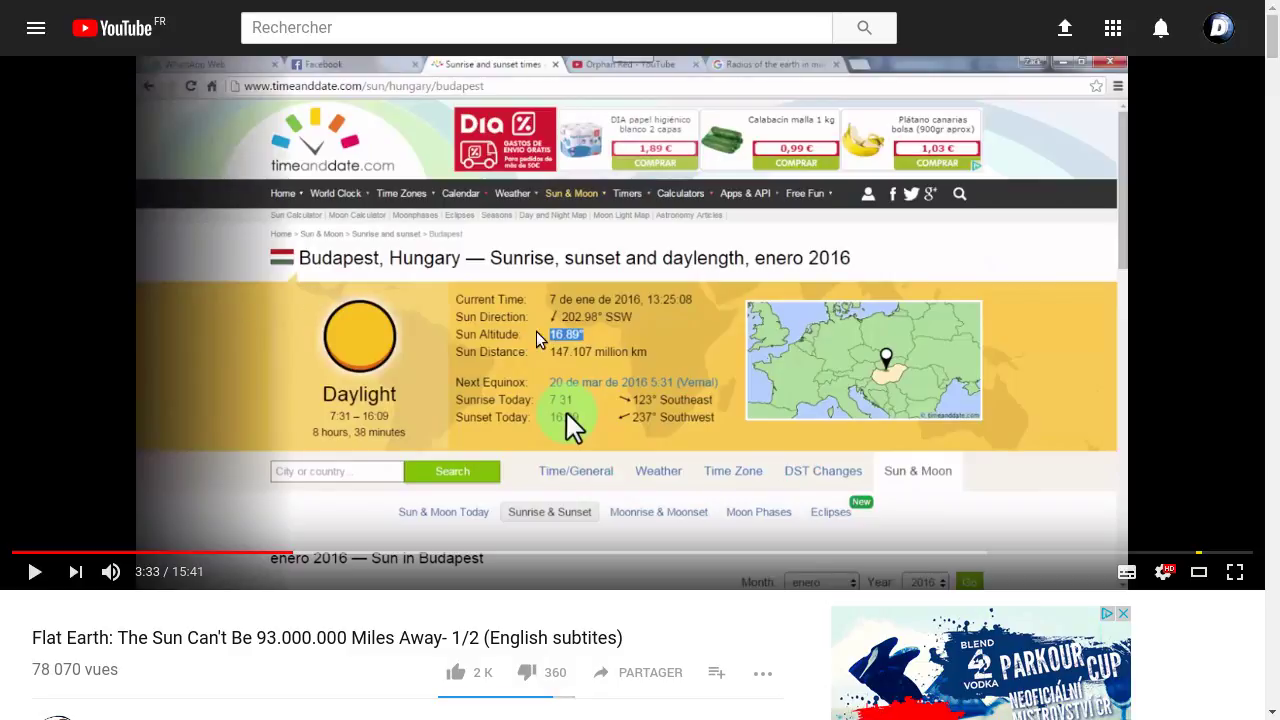
key(alt+Tab)
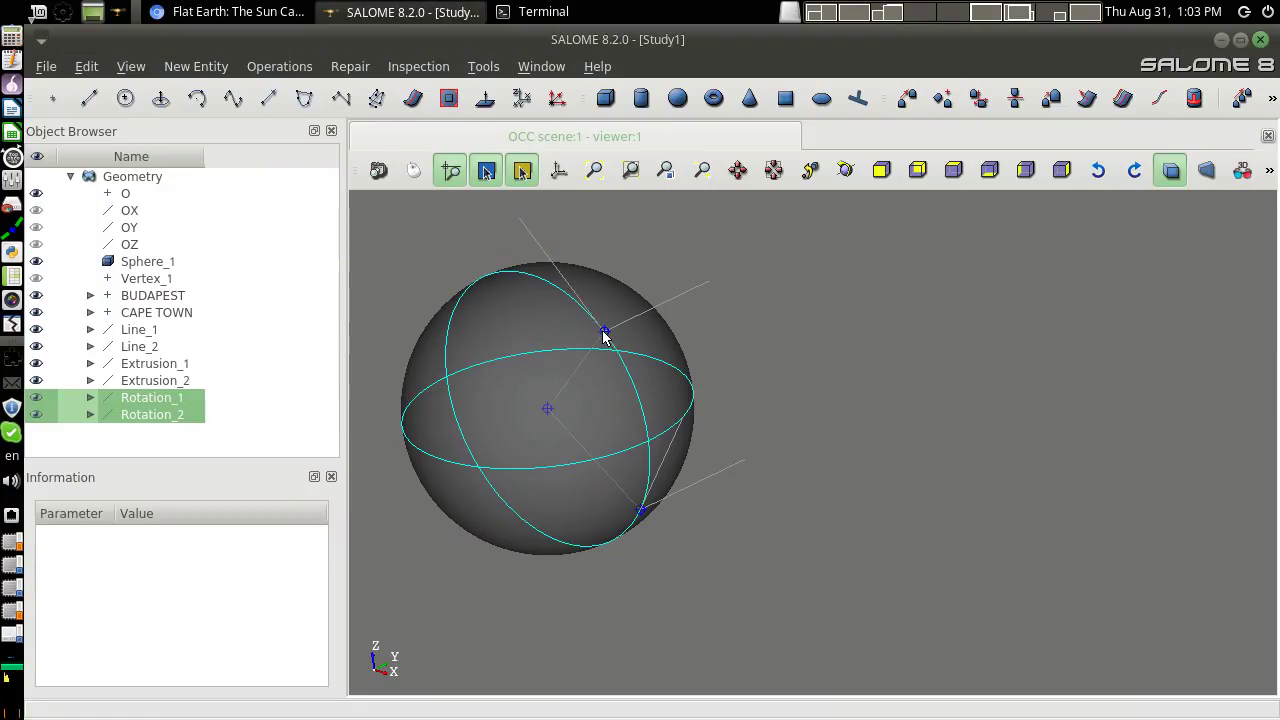
Create Rotation_3, a copy of Budapest's tangent line Rotation_1 rotated 16.89° about Extrusion_1
click(605, 330)
click(606, 331)
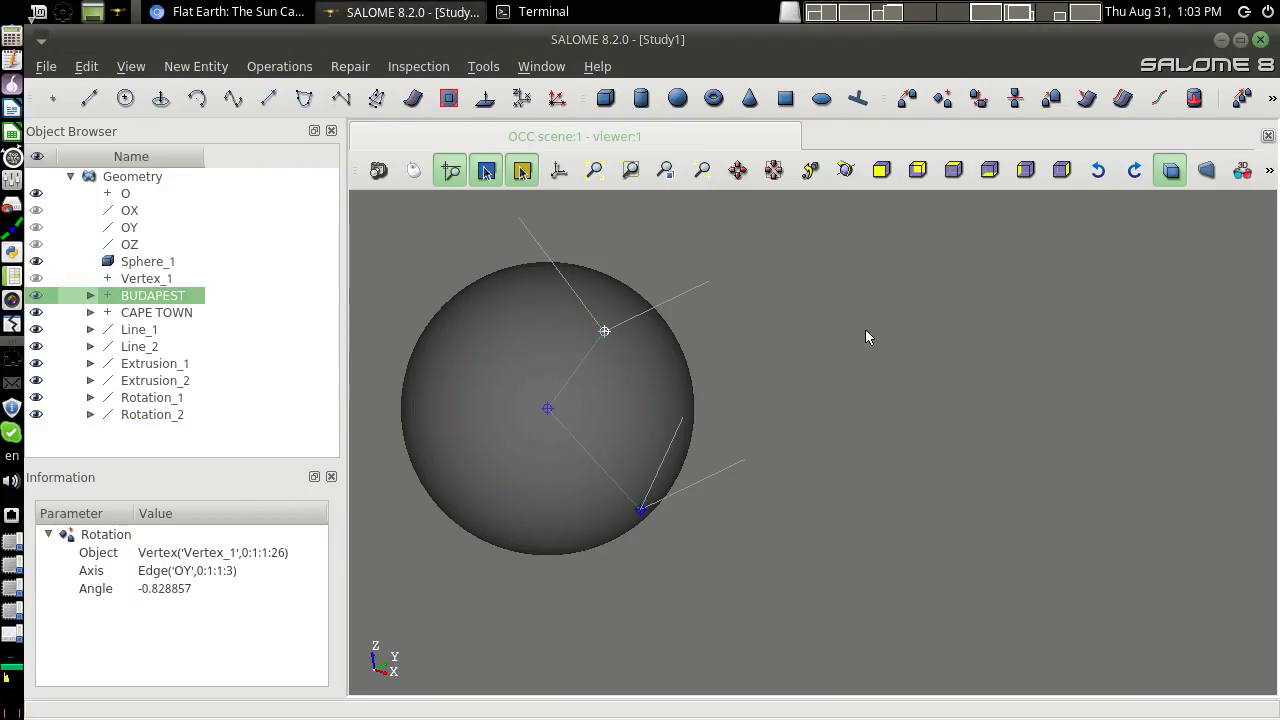
click(542, 260)
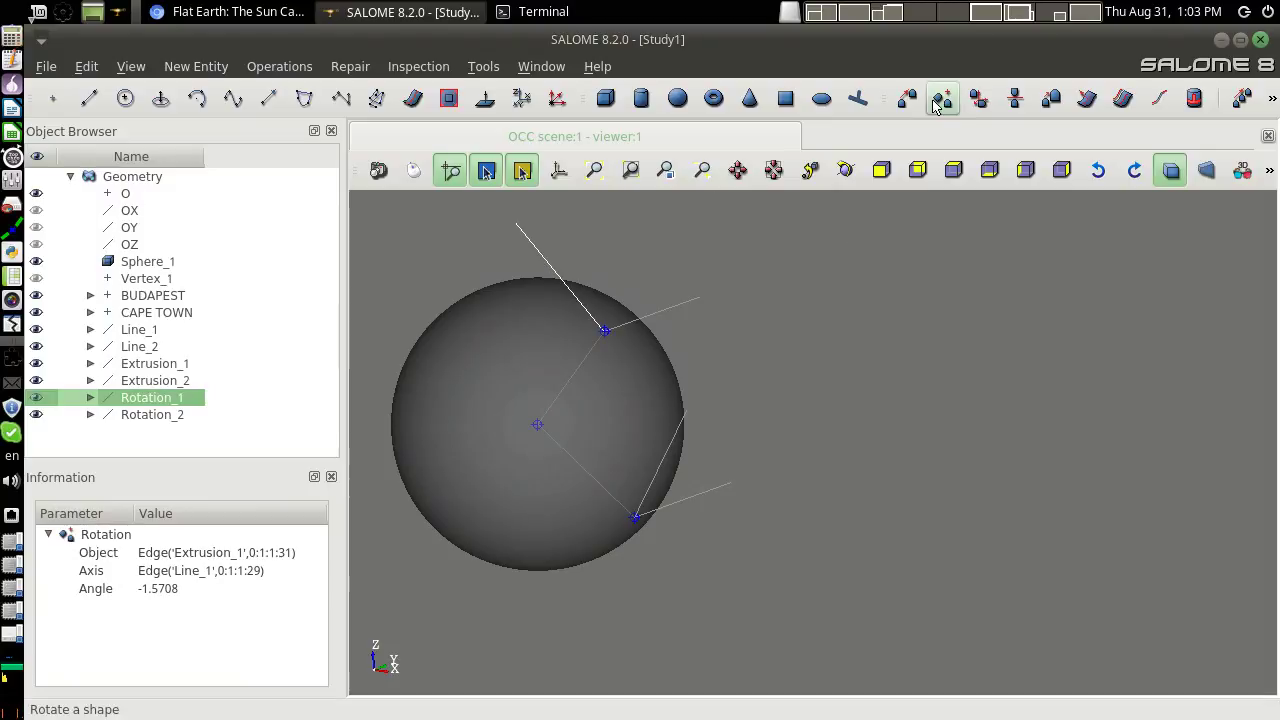
click(943, 98)
click(738, 308)
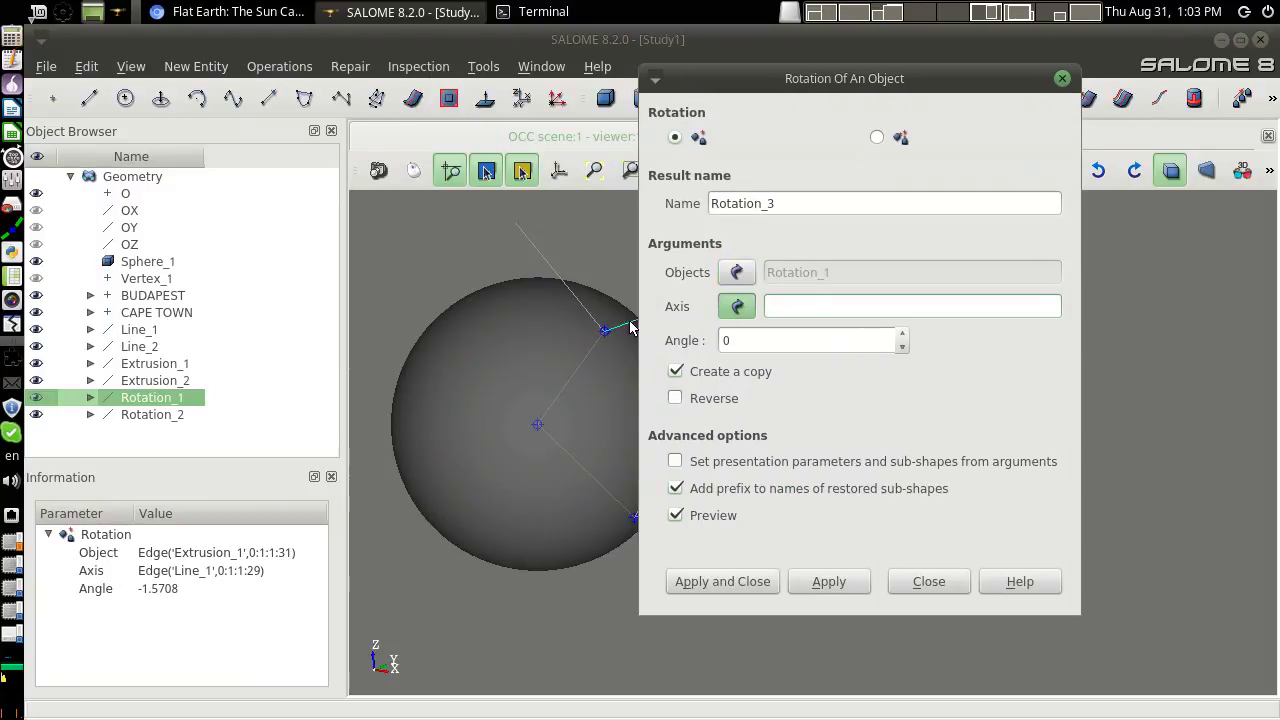
click(630, 328)
double_click(874, 356)
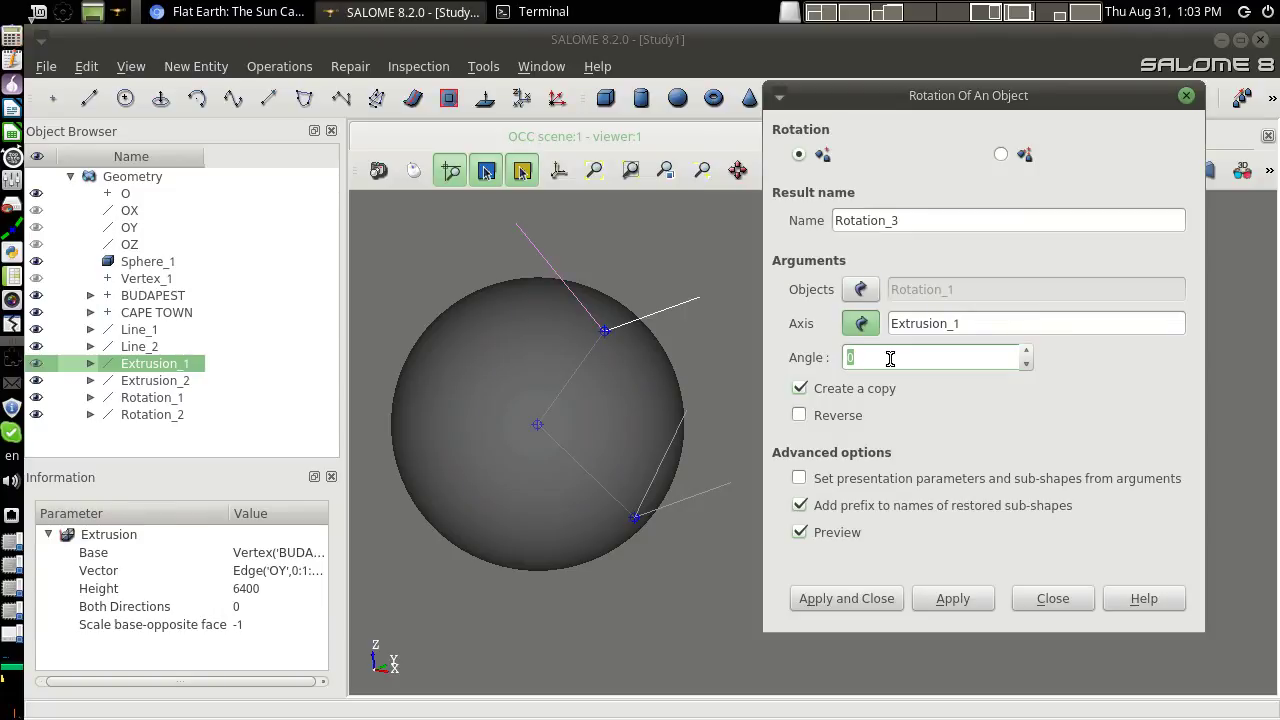
key(alt+Tab)
key(alt+Tab)
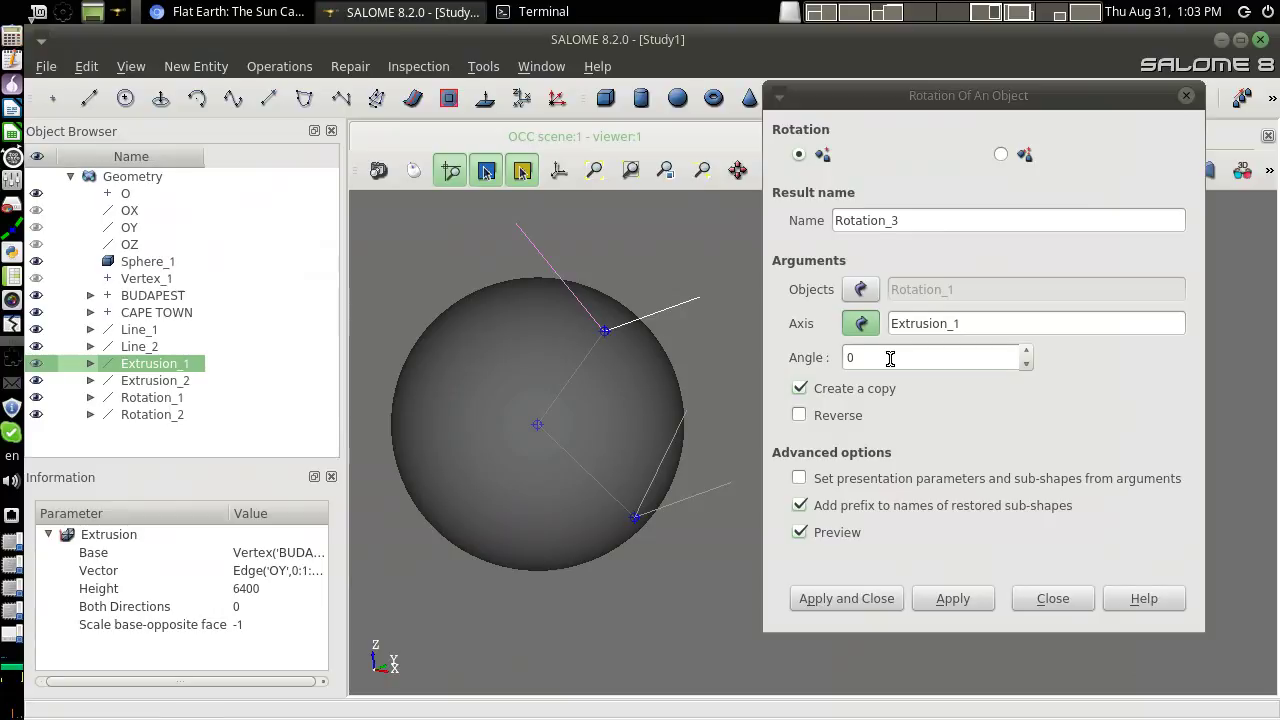
double_click(890, 357)
text(16.89)
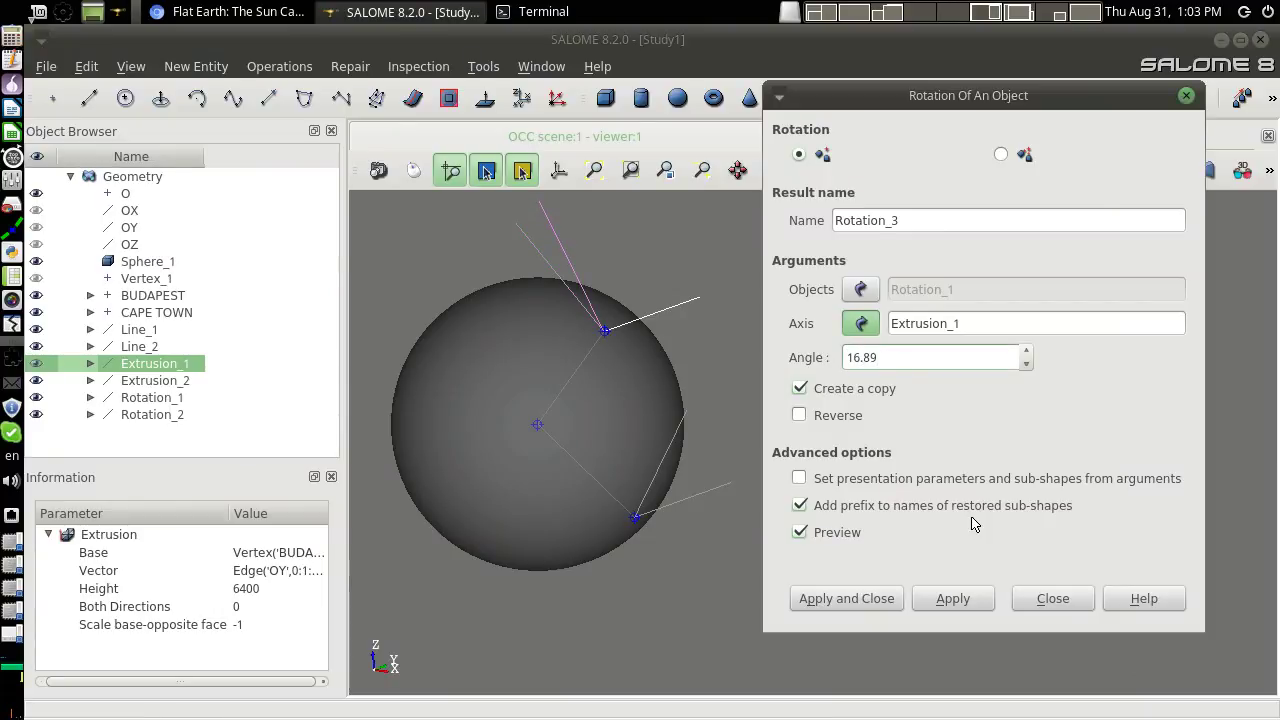
click(930, 600)
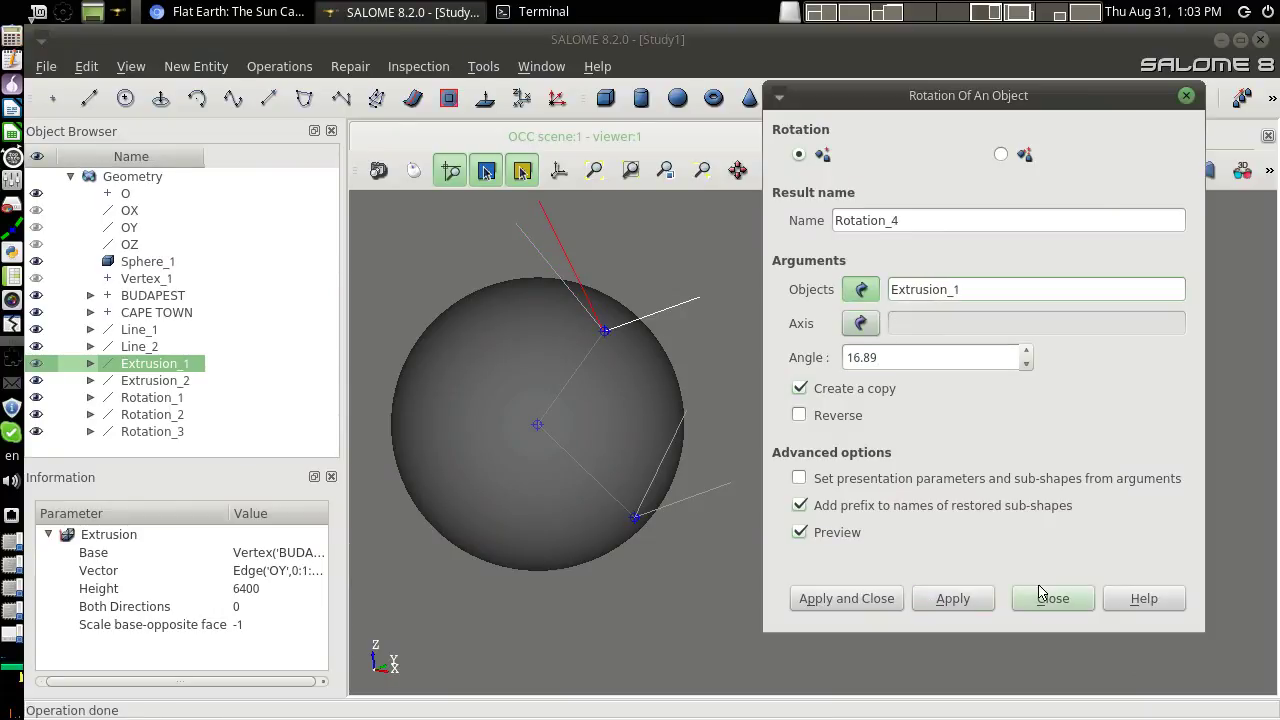
key(alt+Tab)
key(alt+Tab)
key(alt+Tab)
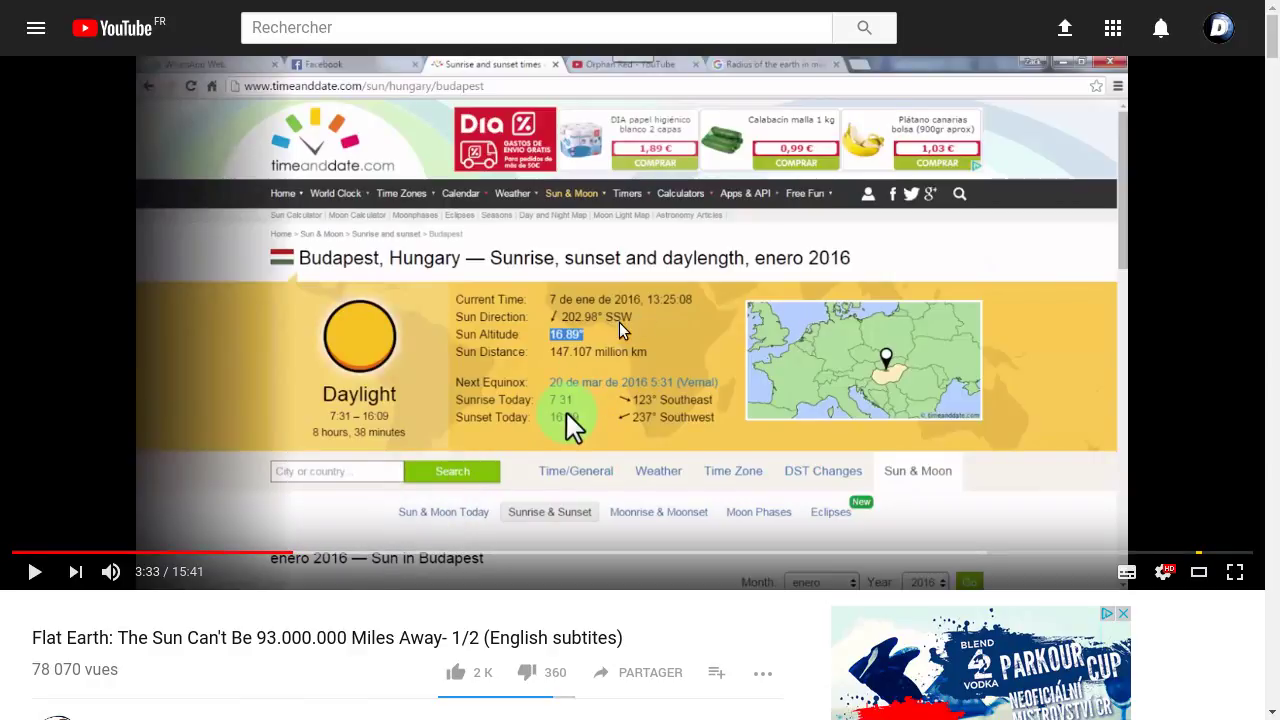
key(alt+Tab)
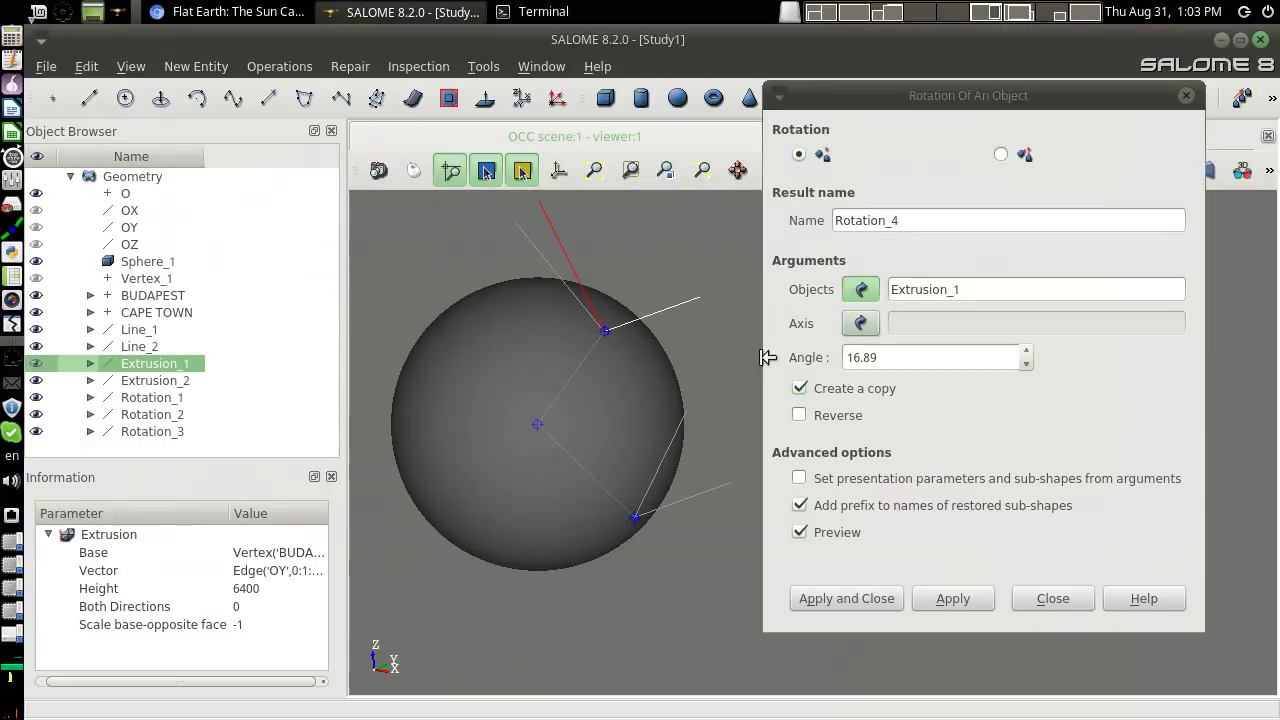
Create Rotation_4 by rotating a copy of Rotation_3 180° around Line_1
click(570, 273)
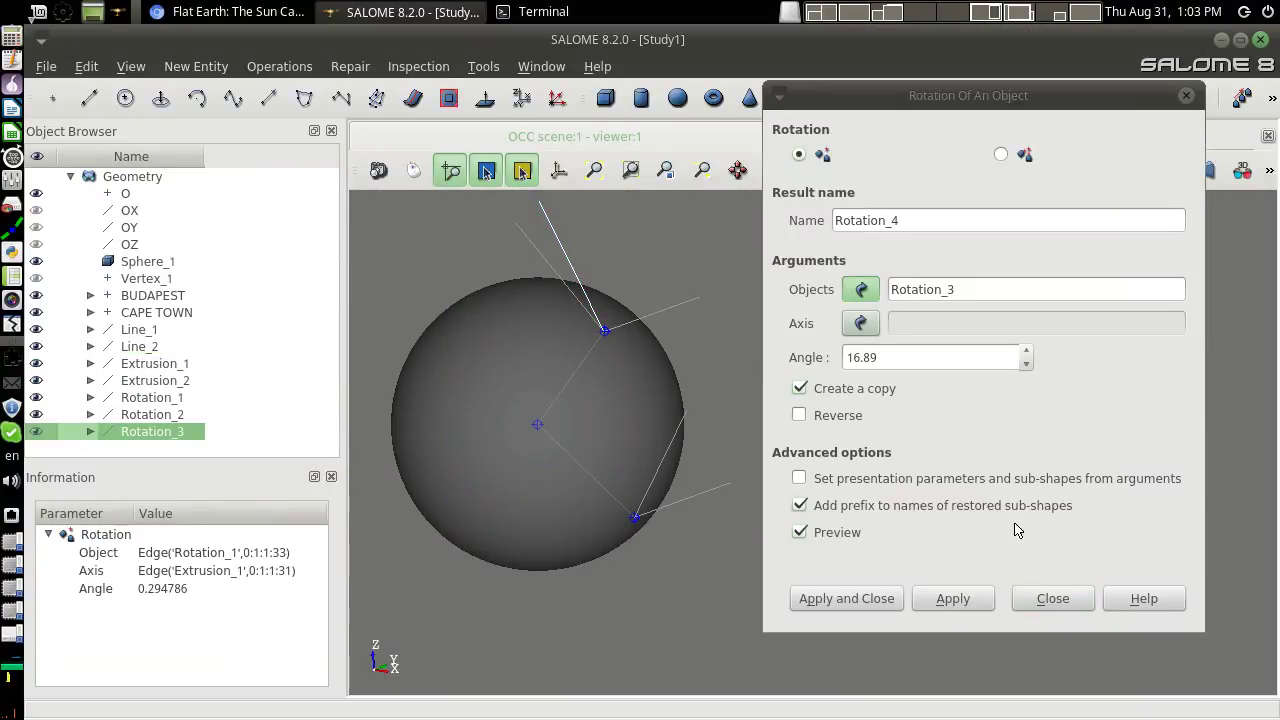
click(865, 324)
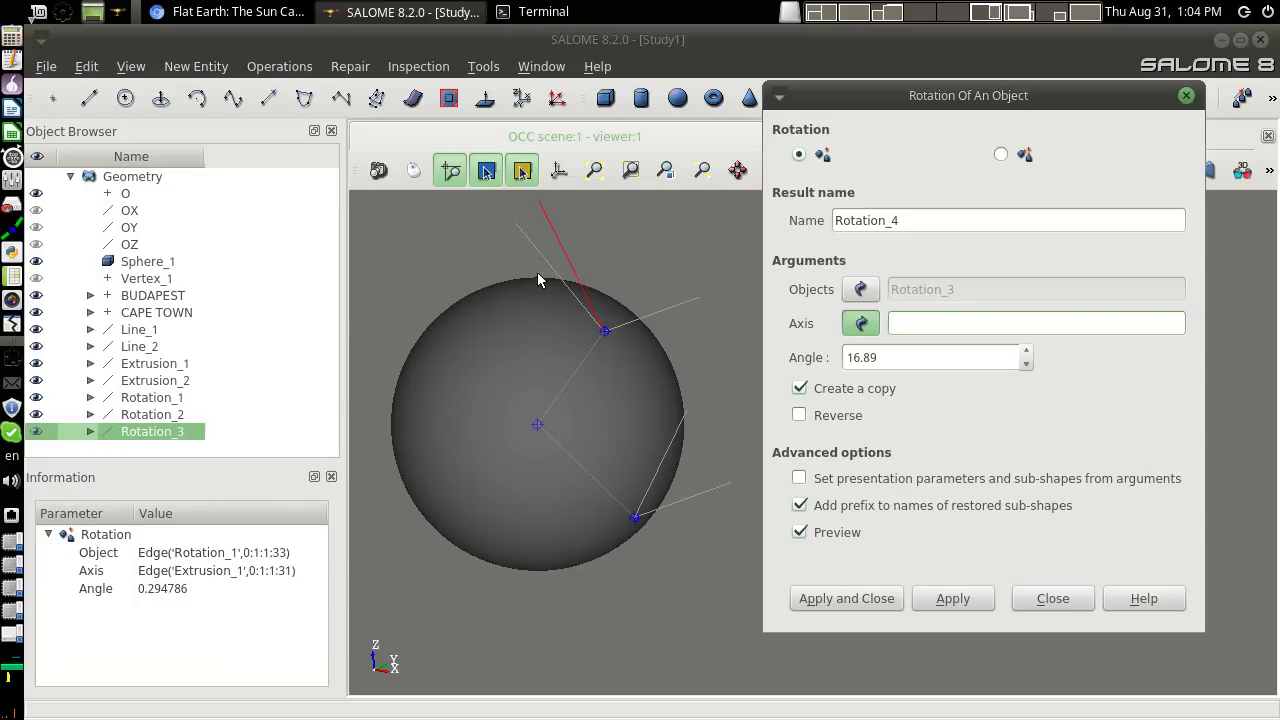
click(594, 351)
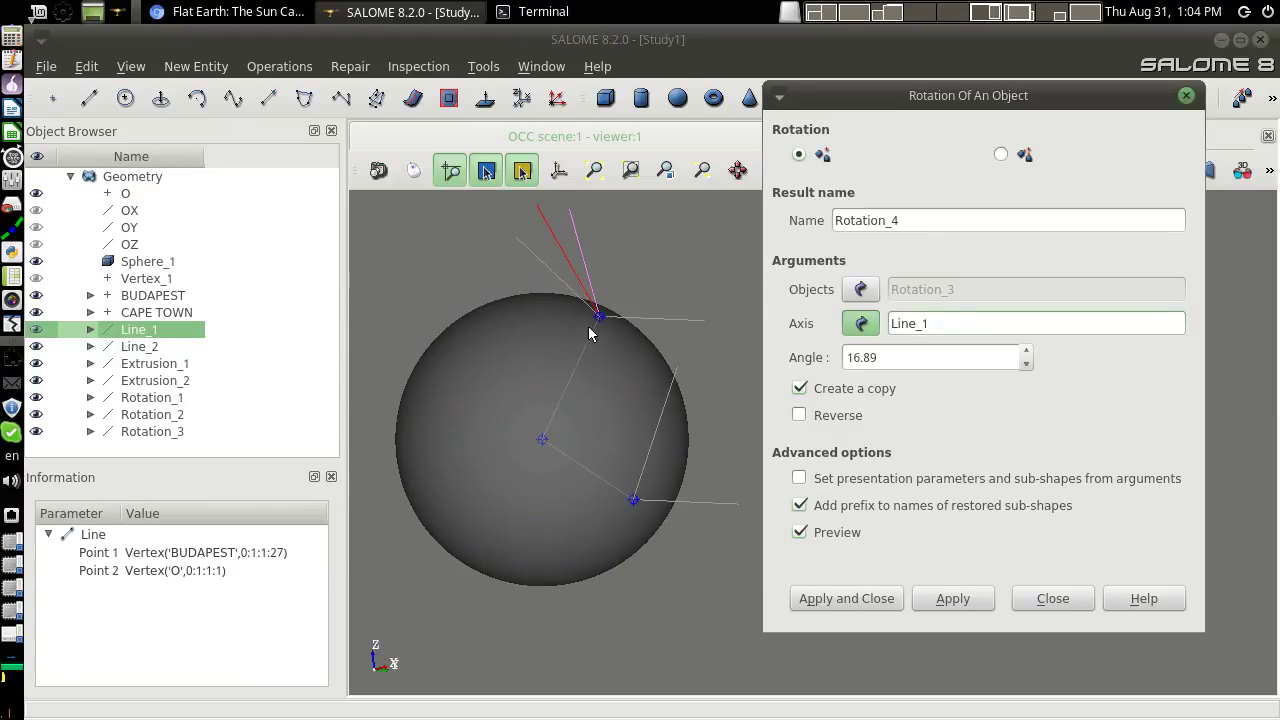
click(892, 361)
double_click(892, 361)
text(180)
click(870, 599)
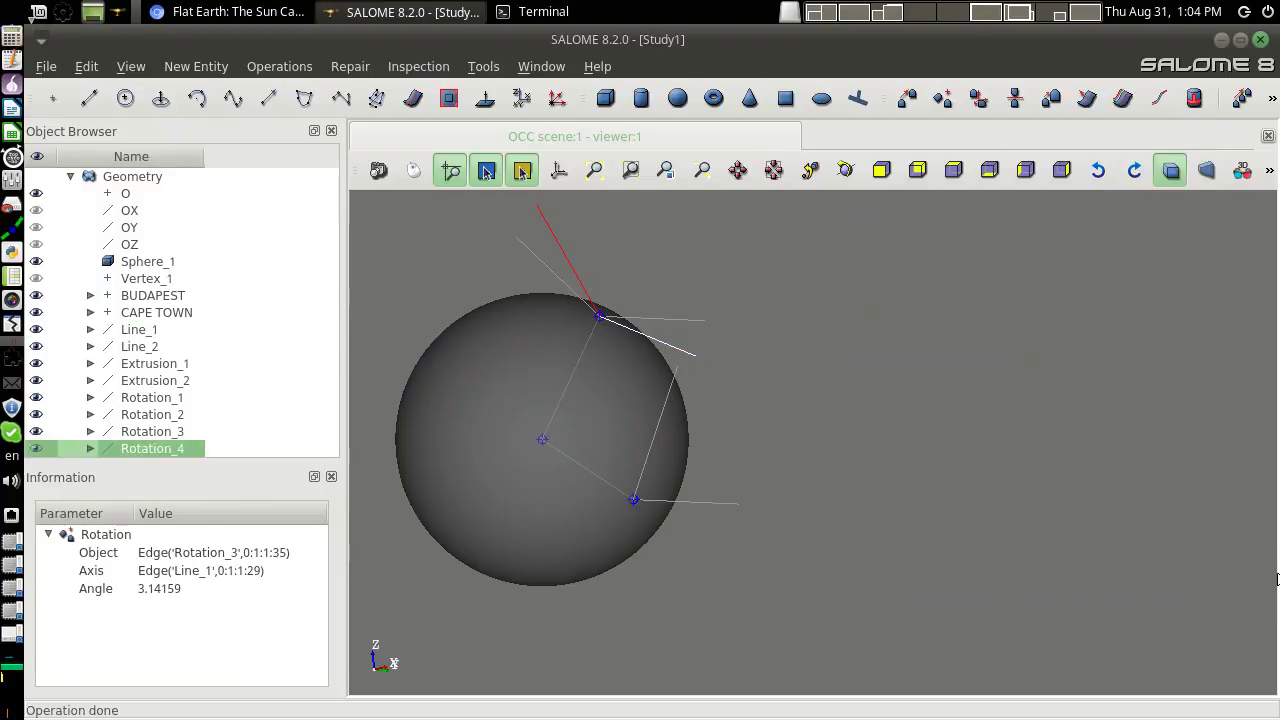
Orbit and zoom in on the Budapest point to compare the two red rays, then return to the video
mouse_move(1043, 363)
mouse_down()
mouse_move(1245, 408)
mouse_move(914, 426)
mouse_up()
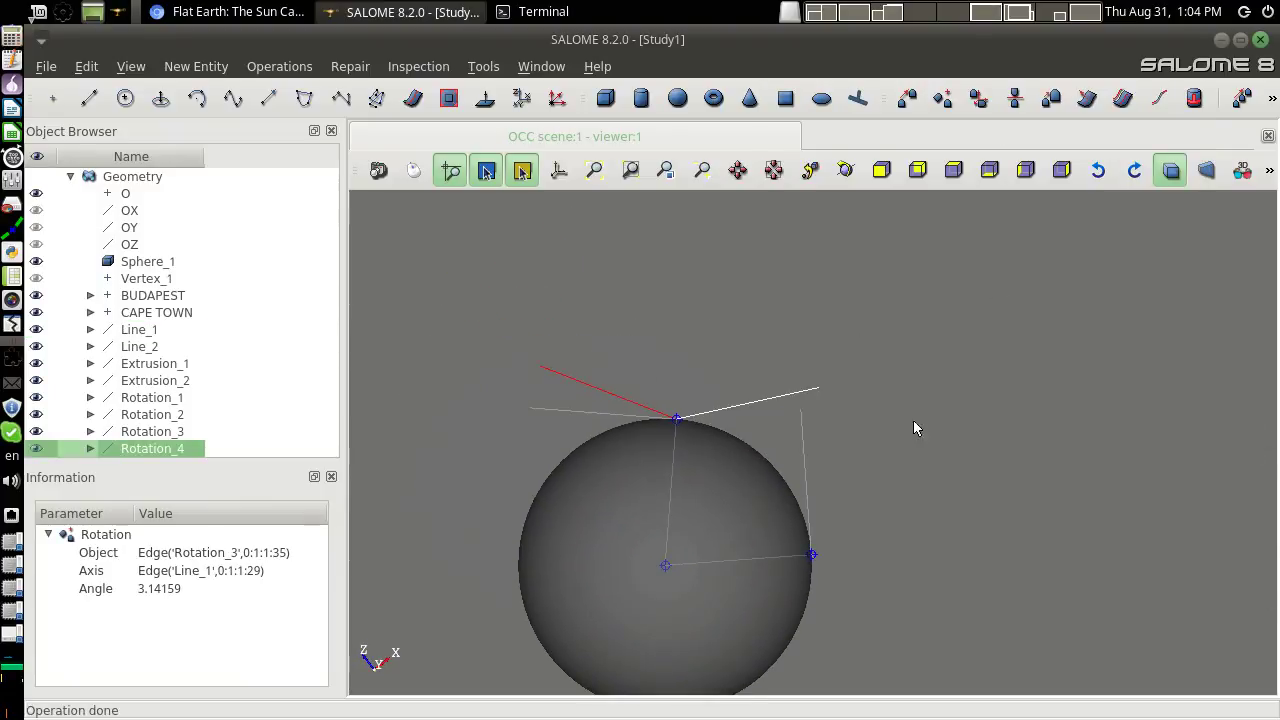
scroll(1068, 499, up, 5)
scroll(1068, 499, up, 2)
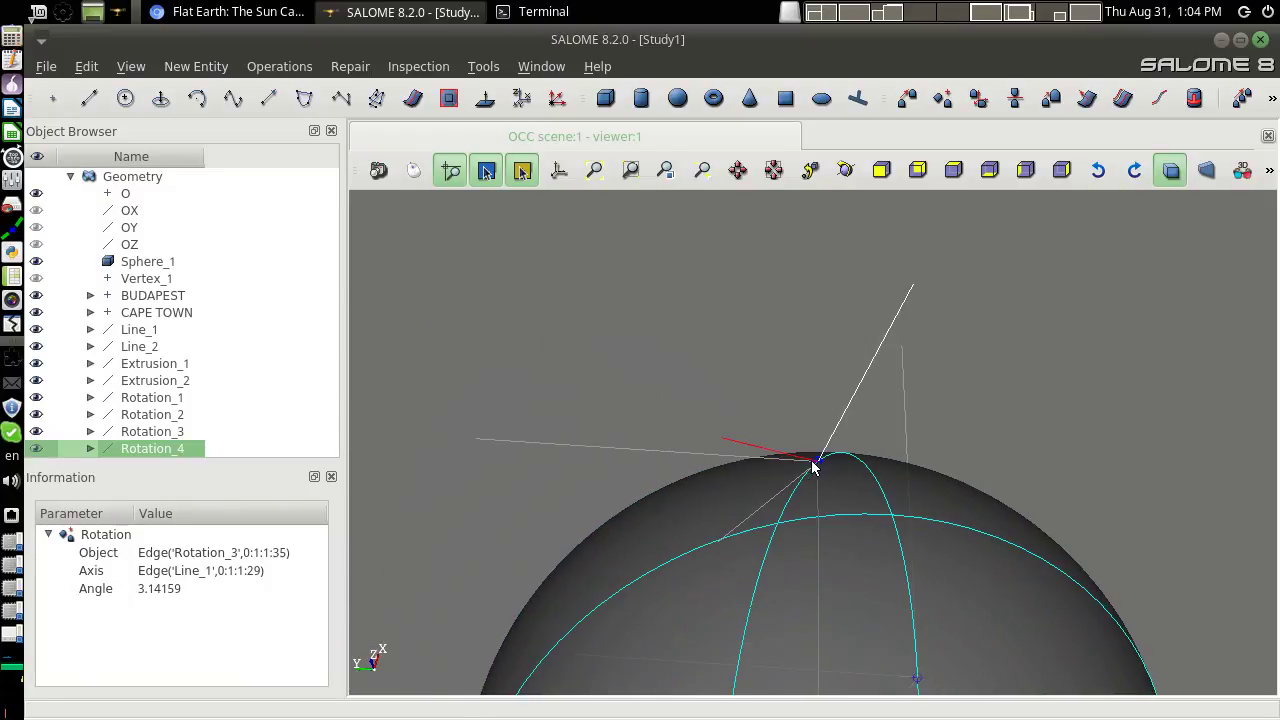
click(811, 476)
drag(815, 531, 820, 474)
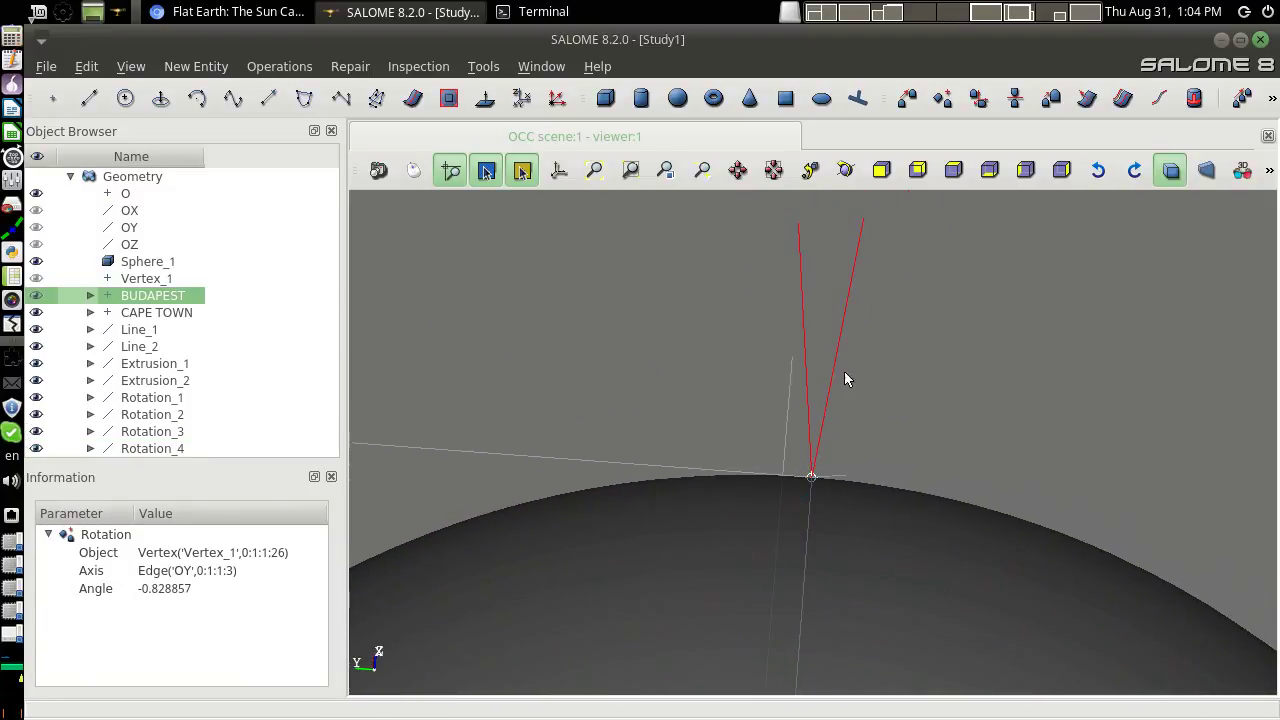
drag(846, 374, 880, 346)
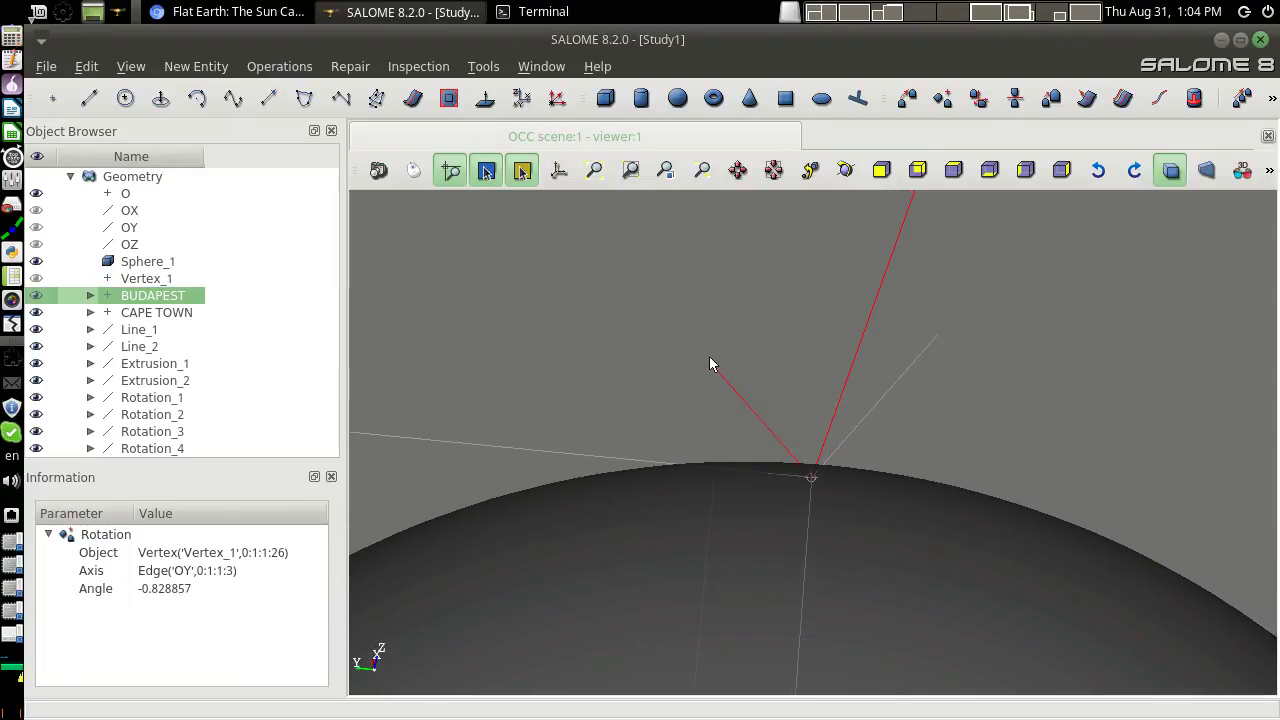
mouse_move(817, 480)
mouse_down()
mouse_move(797, 488)
mouse_move(800, 476)
mouse_up()
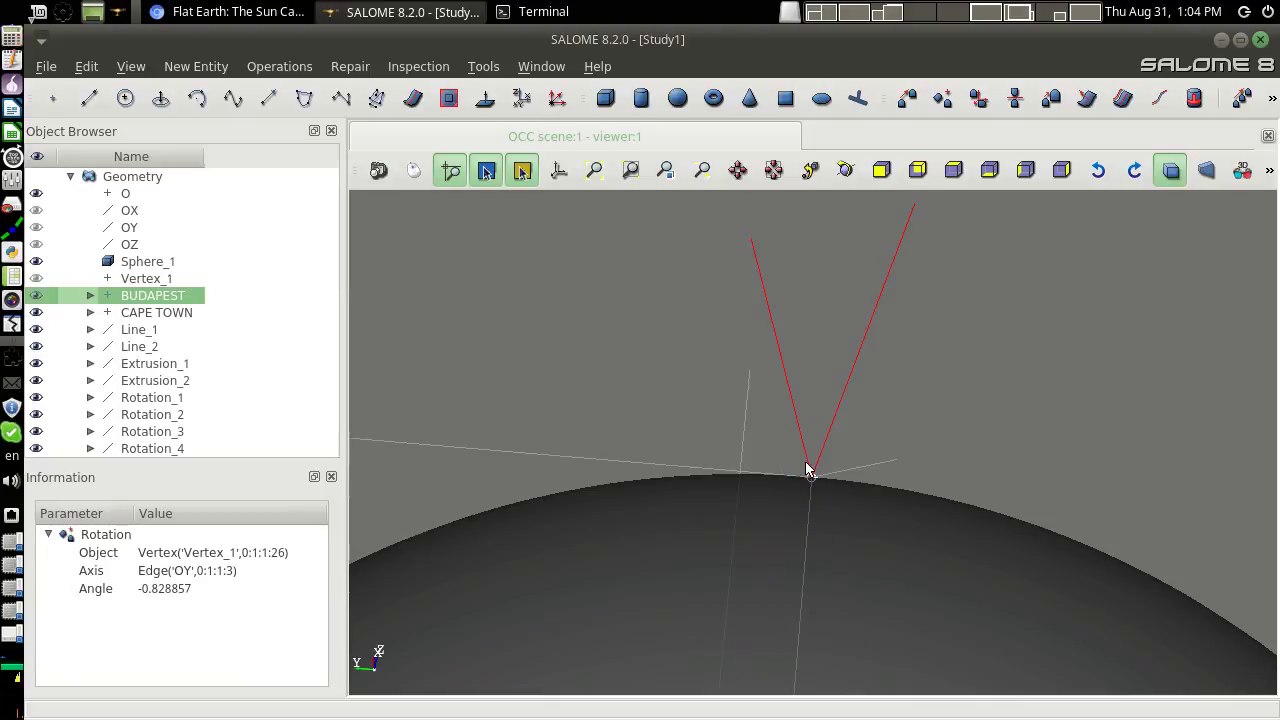
key(alt+Tab)
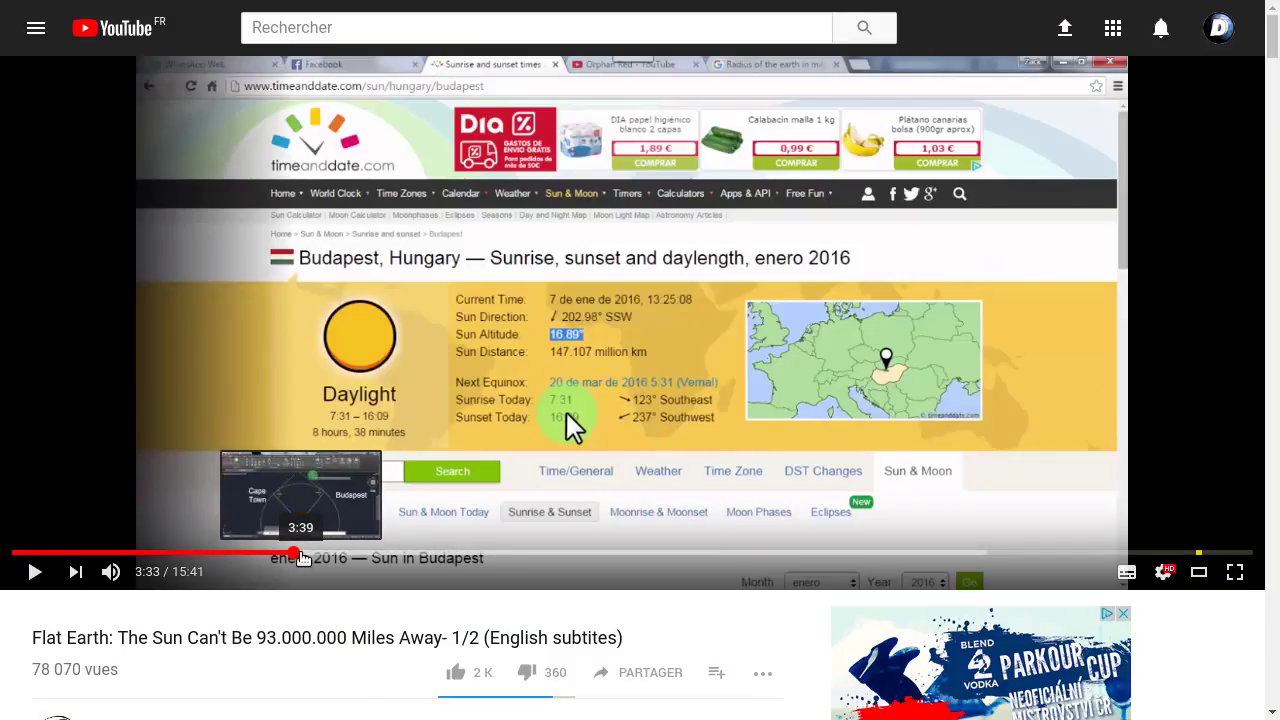
click(301, 553)
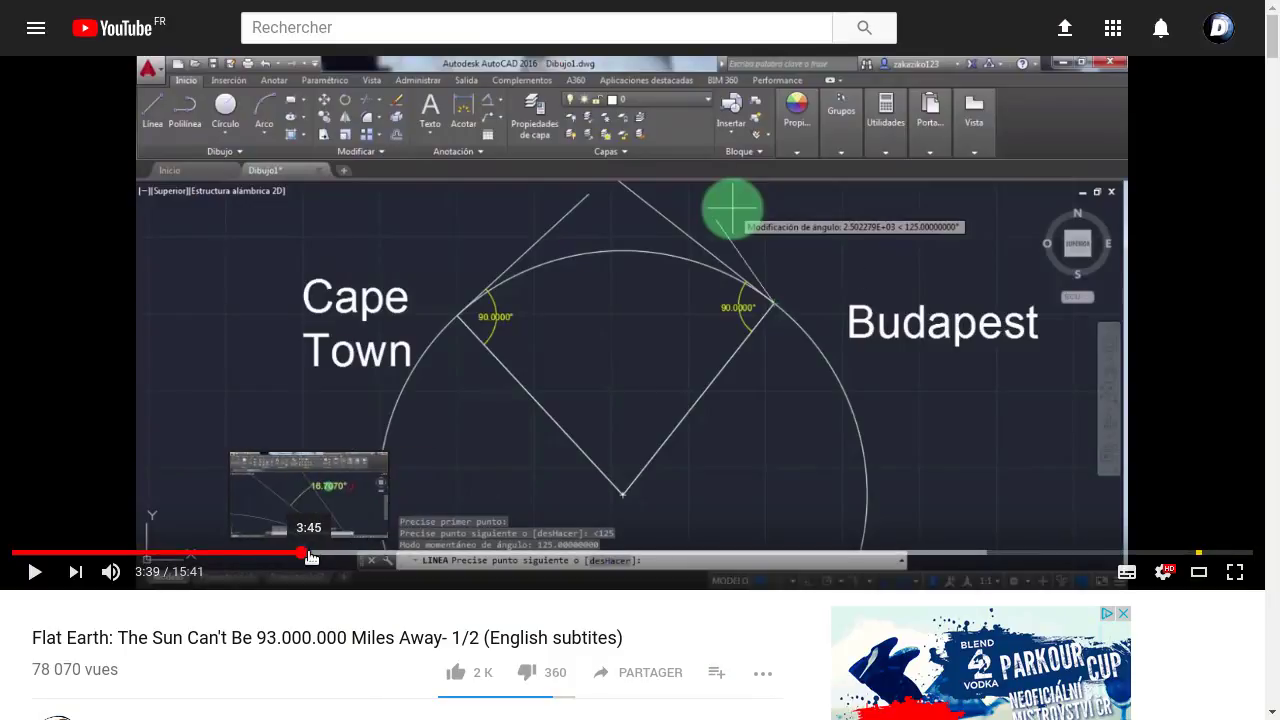
key(space)
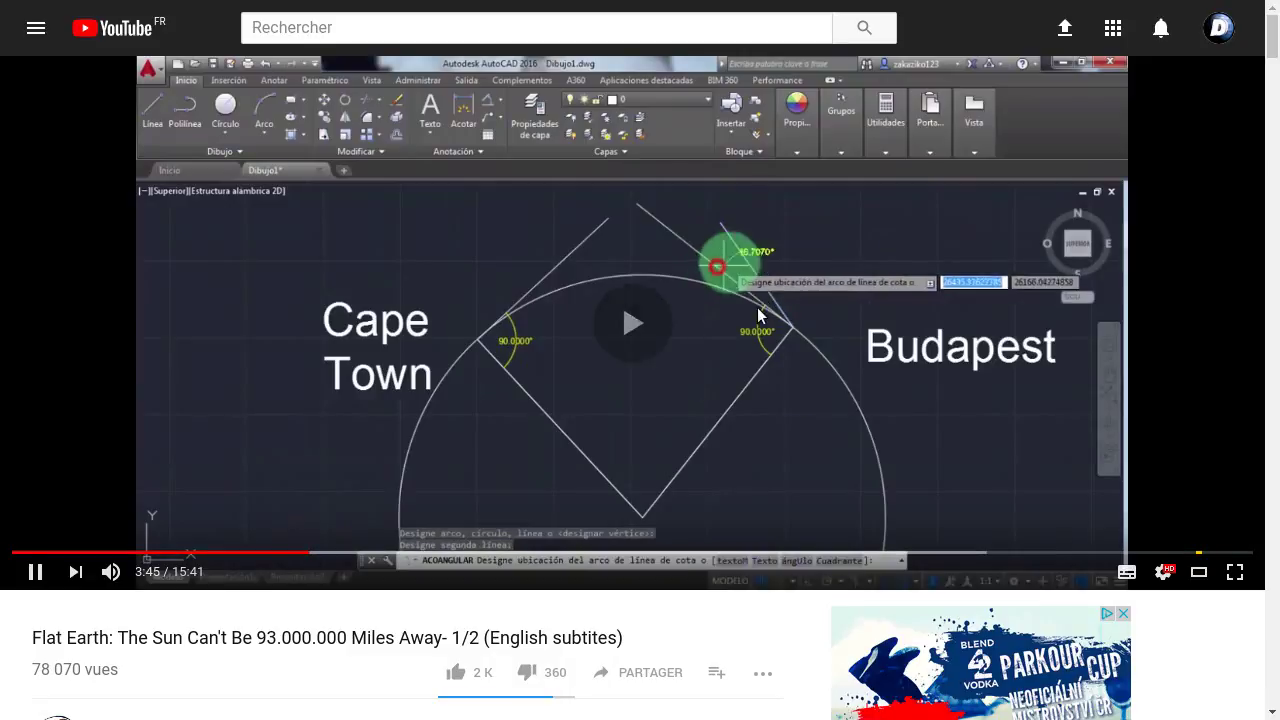
key(space)
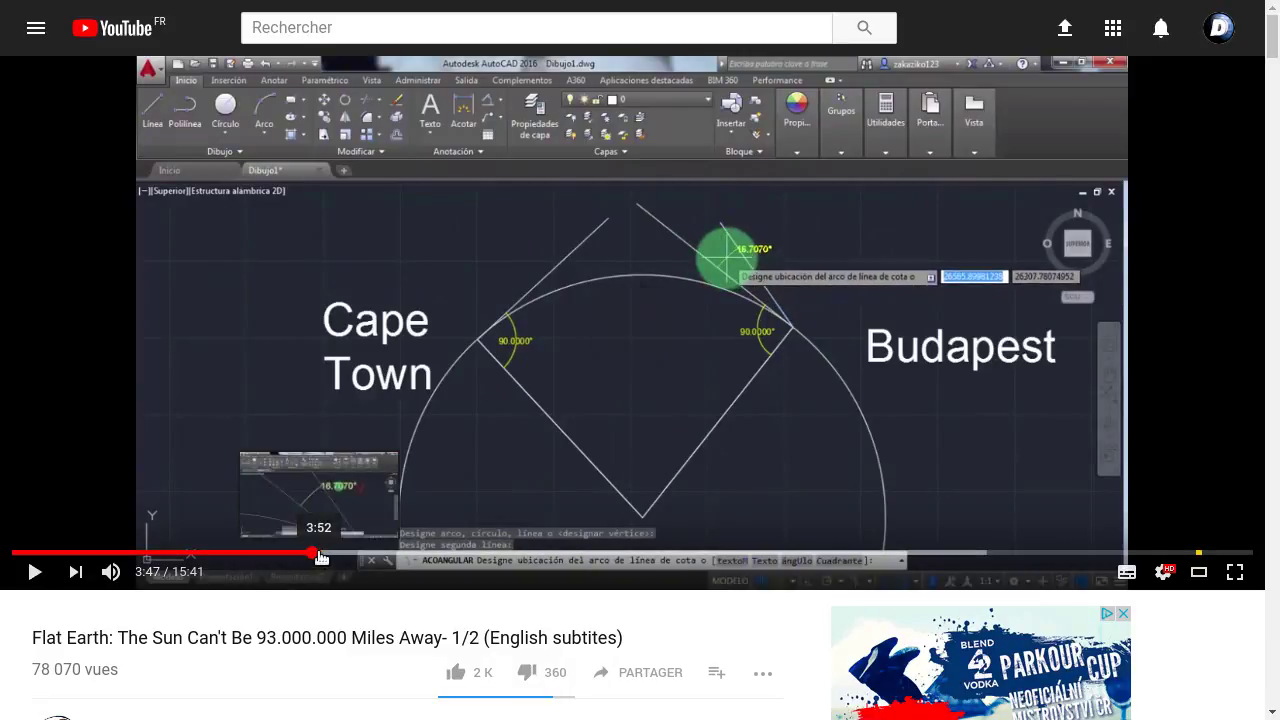
drag(314, 552, 326, 552)
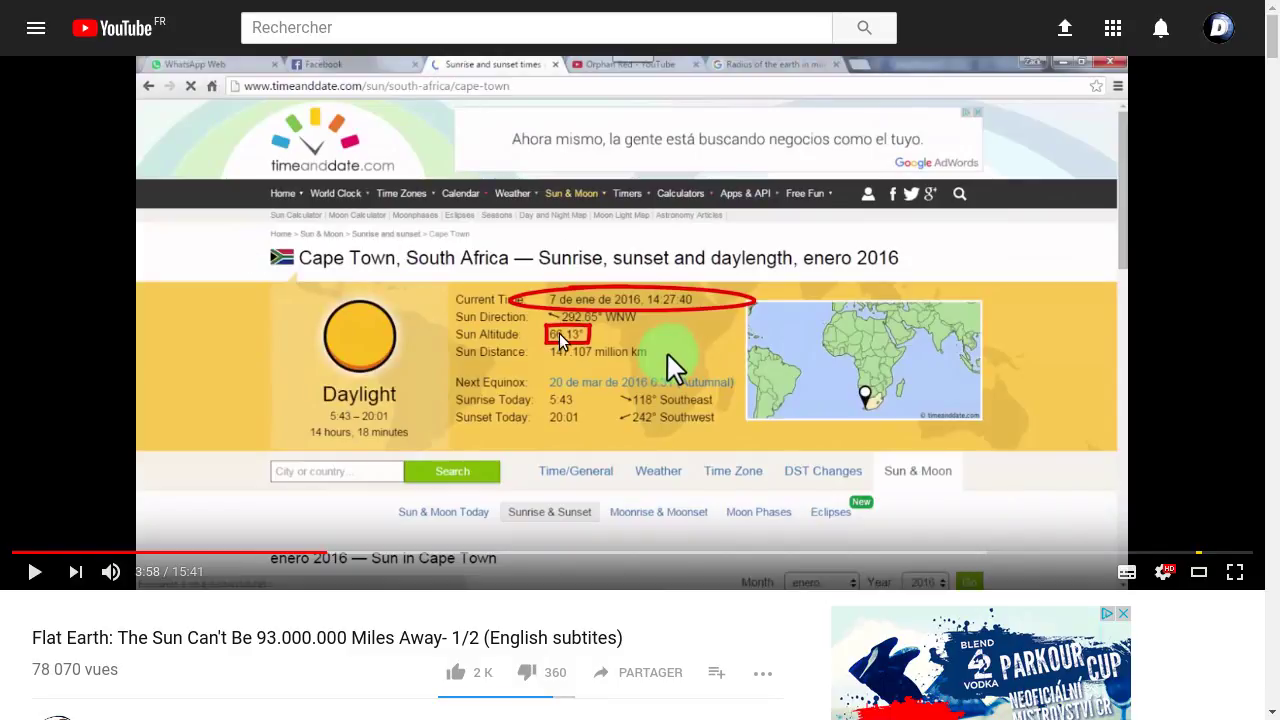
key(alt+Tab)
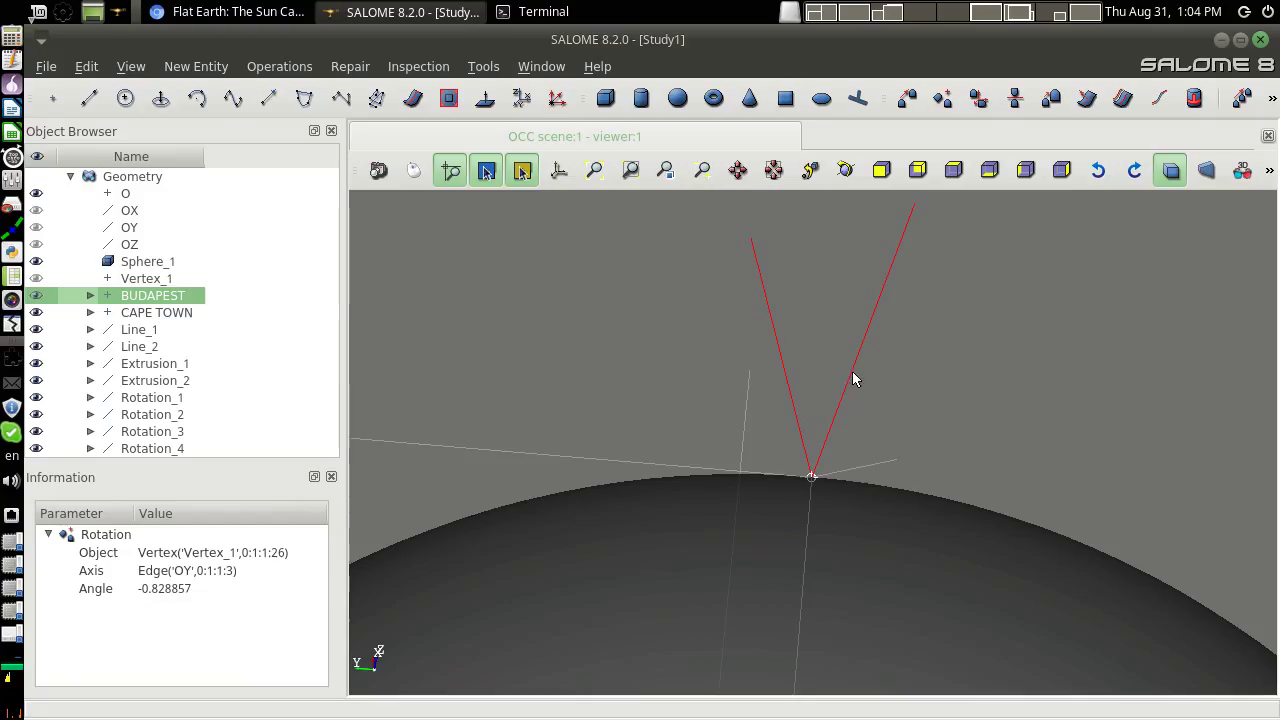
Orbit and zoom around the sphere, then select the Rotation_2 line at Cape Town
drag(837, 323, 645, 229)
click(558, 170)
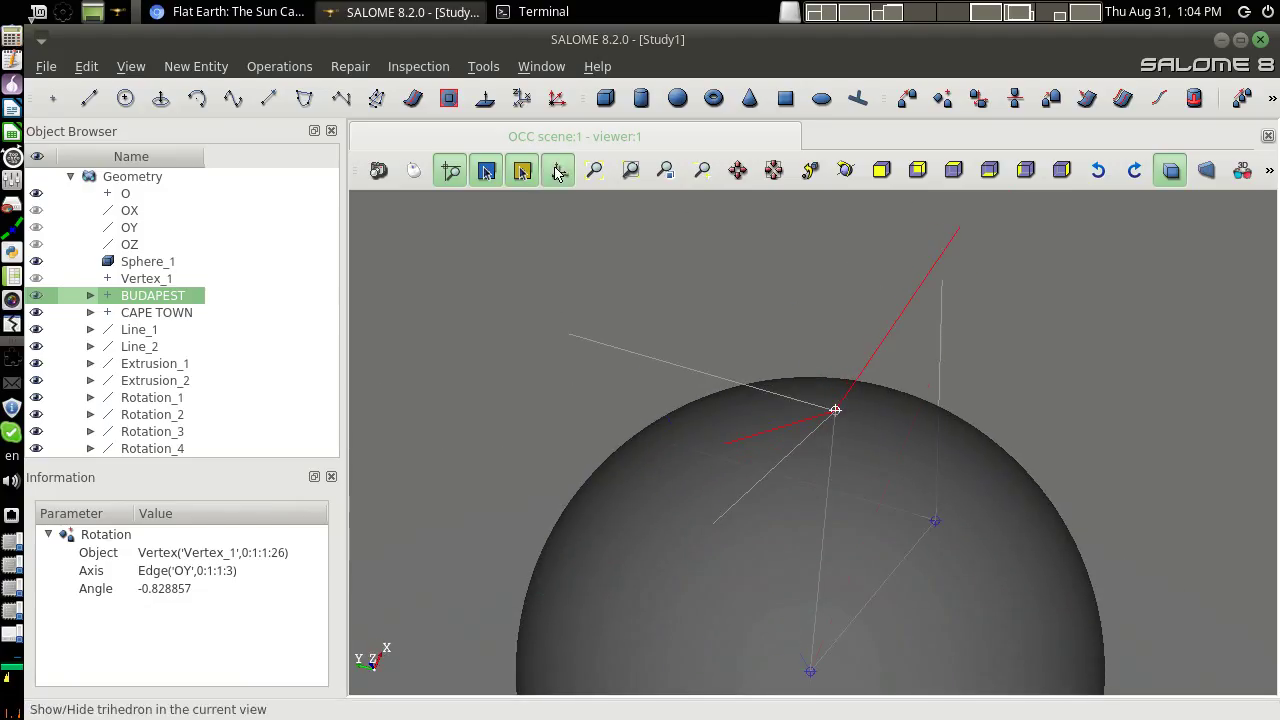
drag(1177, 333, 463, 352)
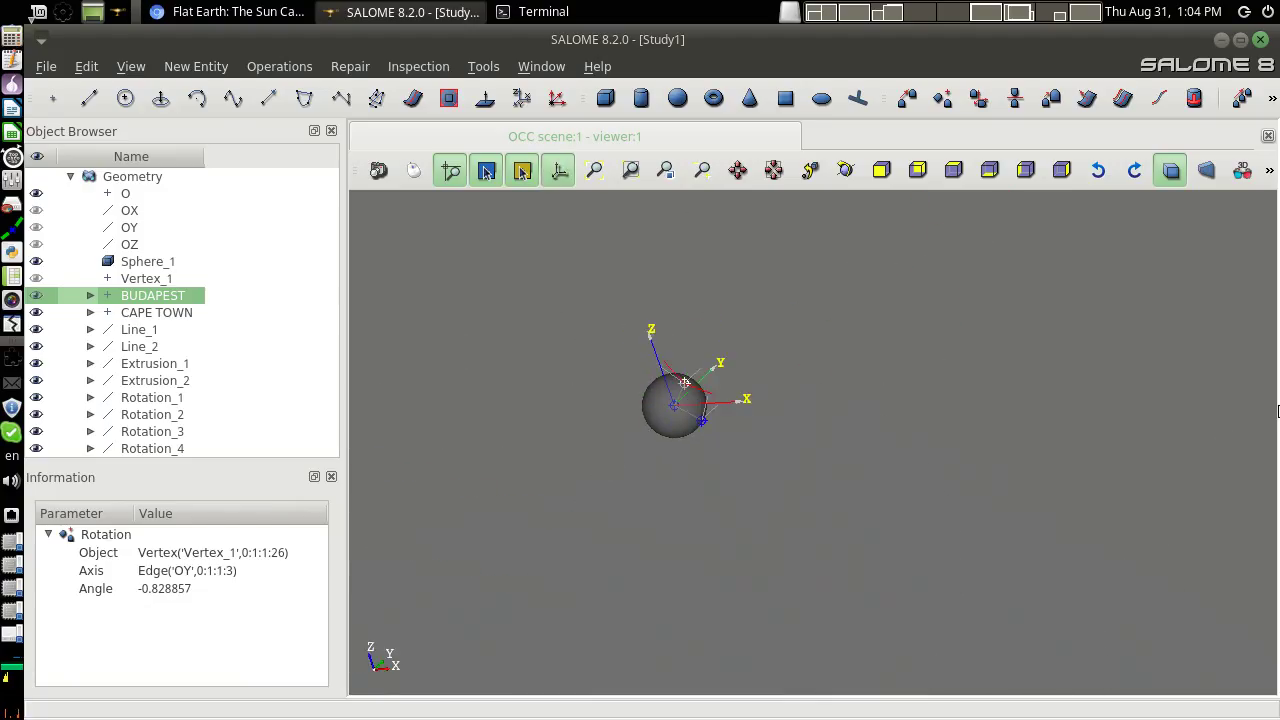
mouse_move(1200, 423)
mouse_down()
mouse_move(733, 475)
mouse_move(688, 450)
mouse_up()
scroll(733, 475, up, 5)
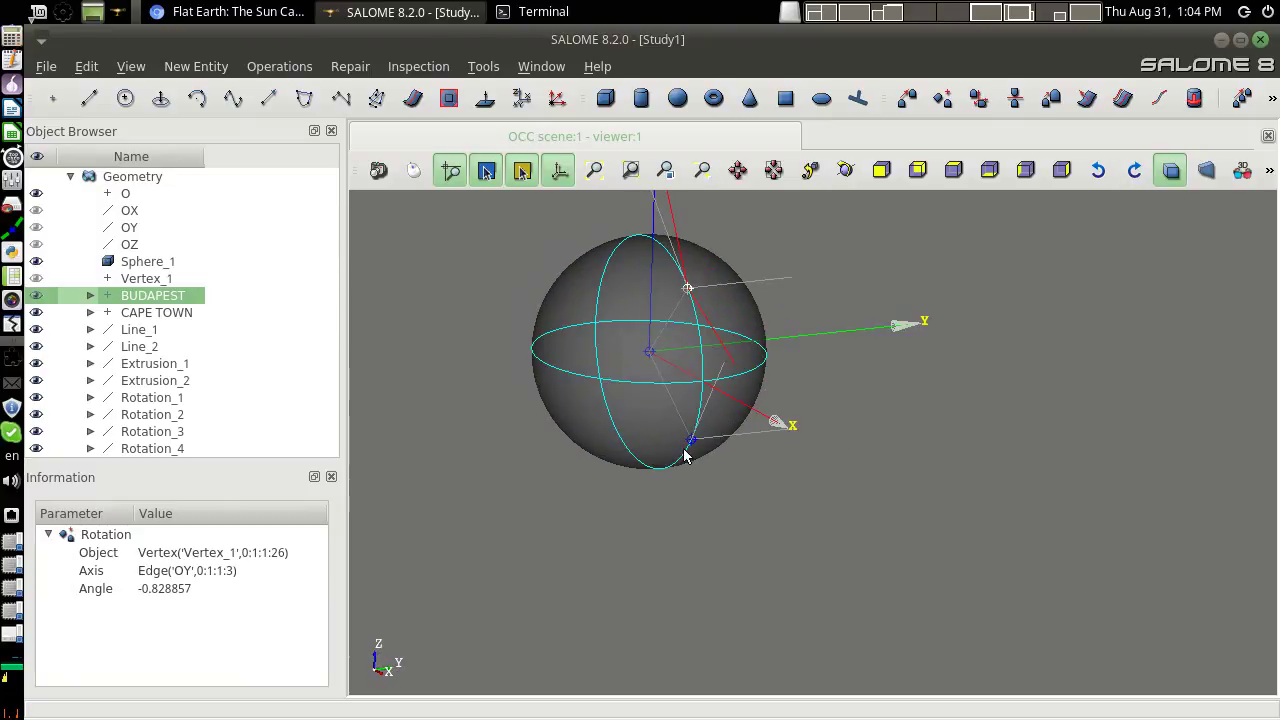
click(691, 442)
click(560, 172)
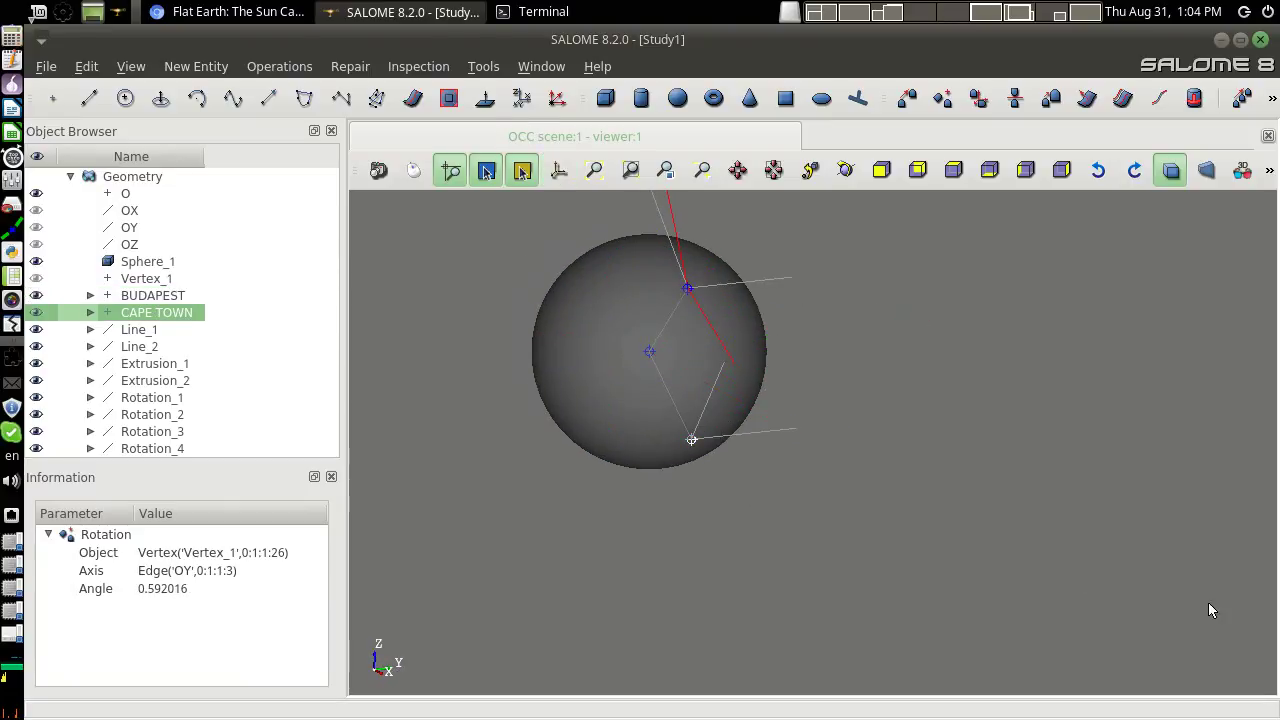
drag(1210, 606, 730, 372)
click(695, 390)
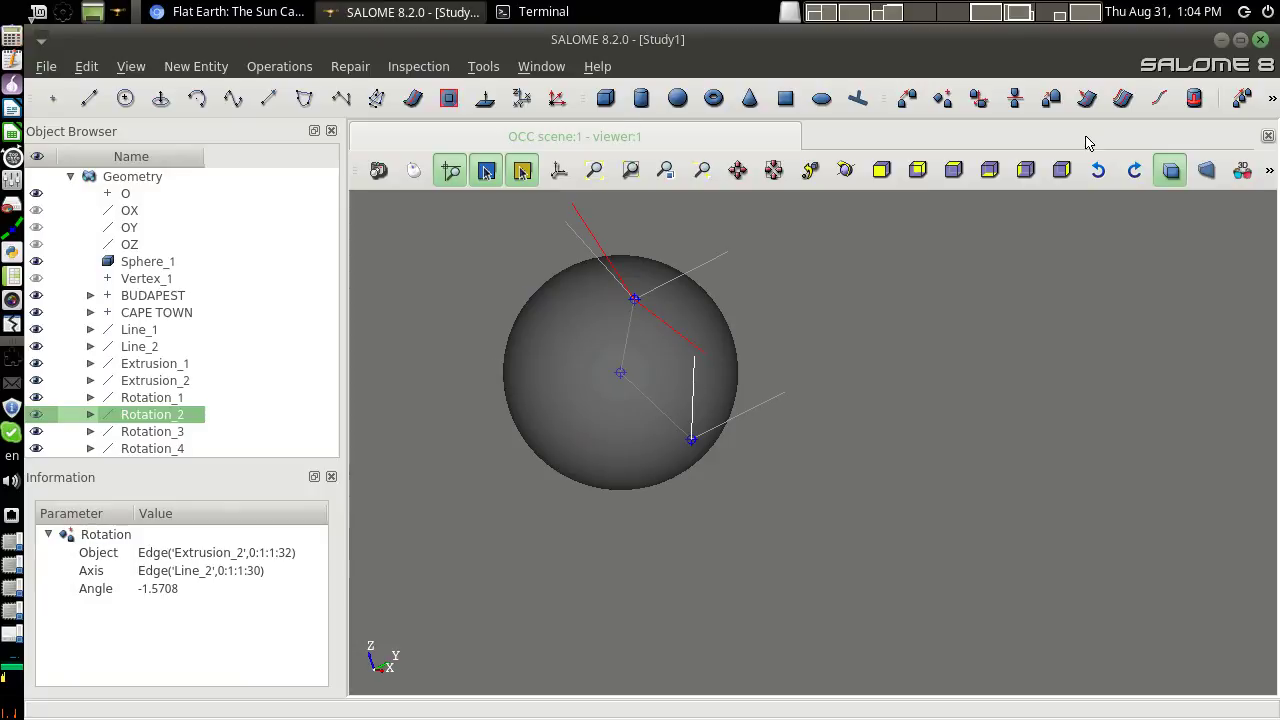
Rotate a copy of Rotation_2 by 66.13° about Extrusion_2, checking the altitude in the video
click(943, 97)
click(520, 300)
drag(626, 71, 1017, 93)
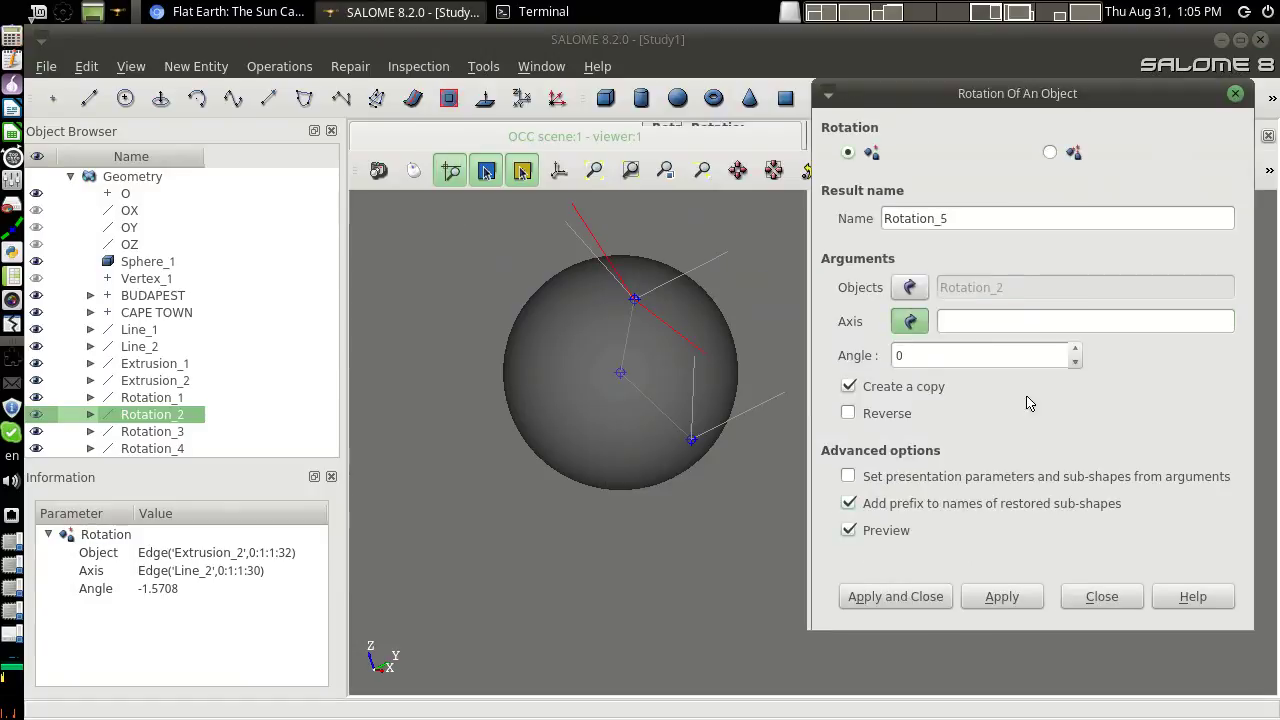
click(760, 410)
click(755, 410)
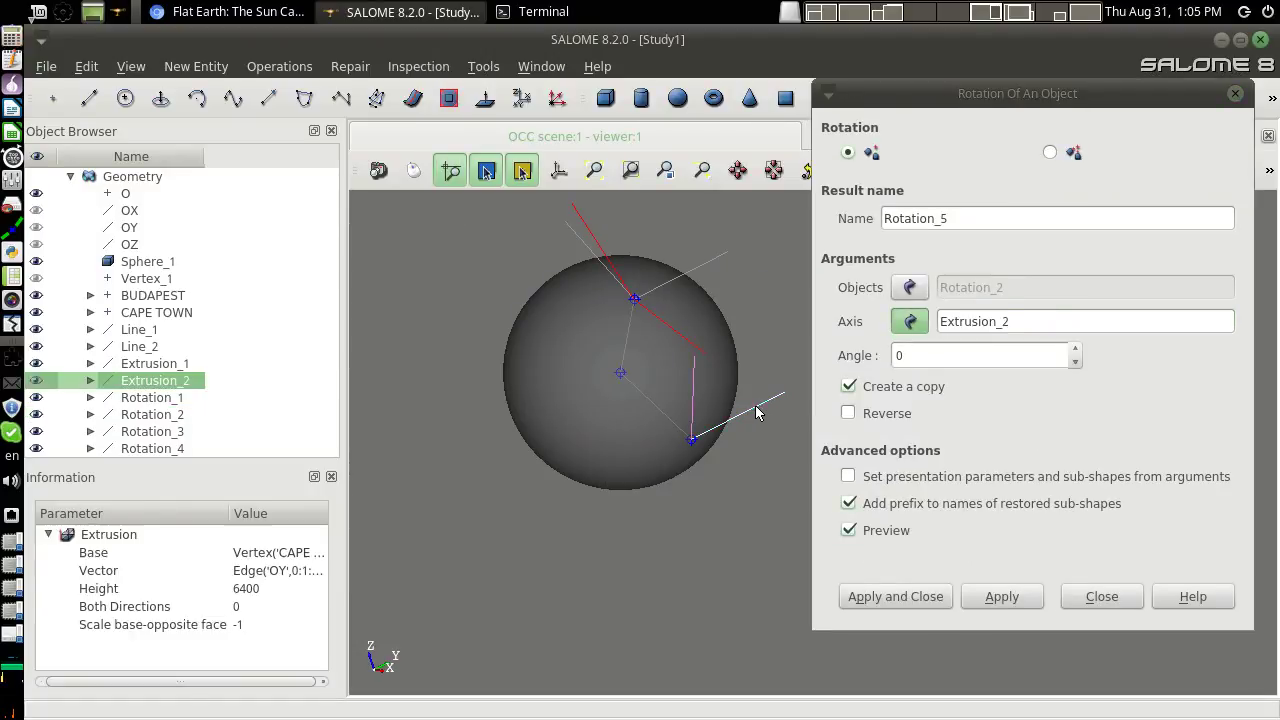
double_click(942, 352)
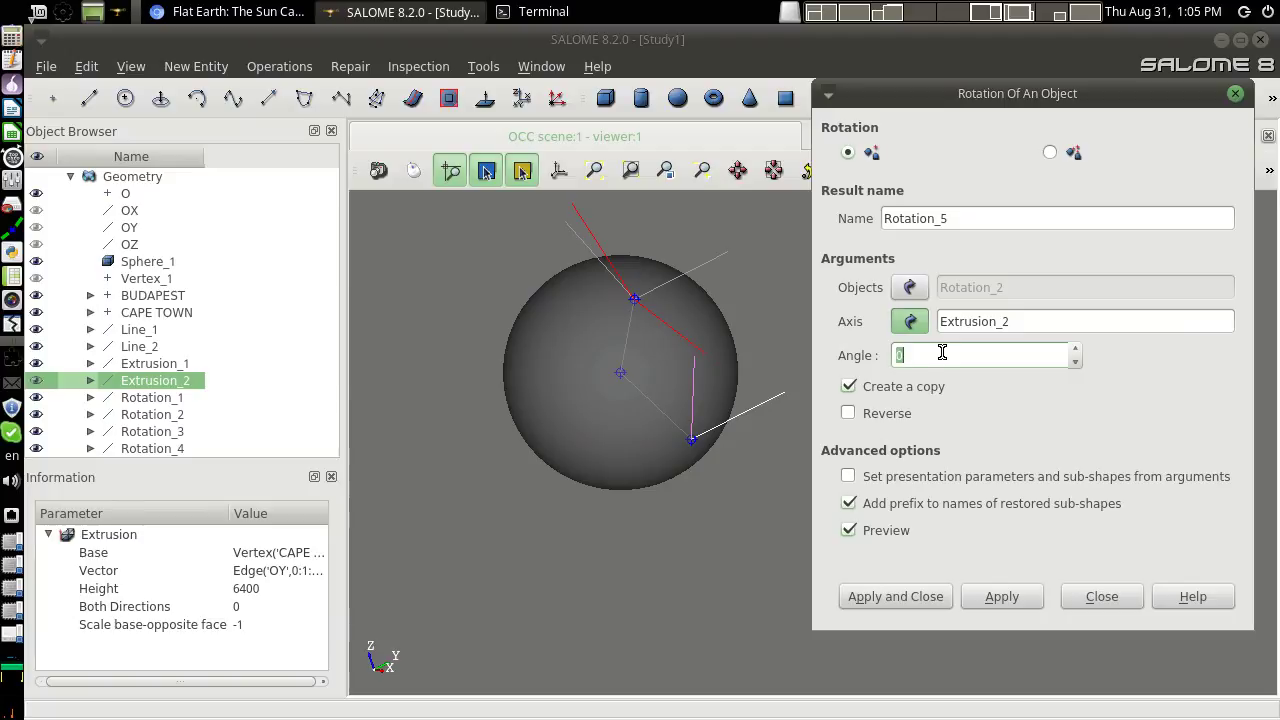
key(alt+Tab)
key(alt+Tab)
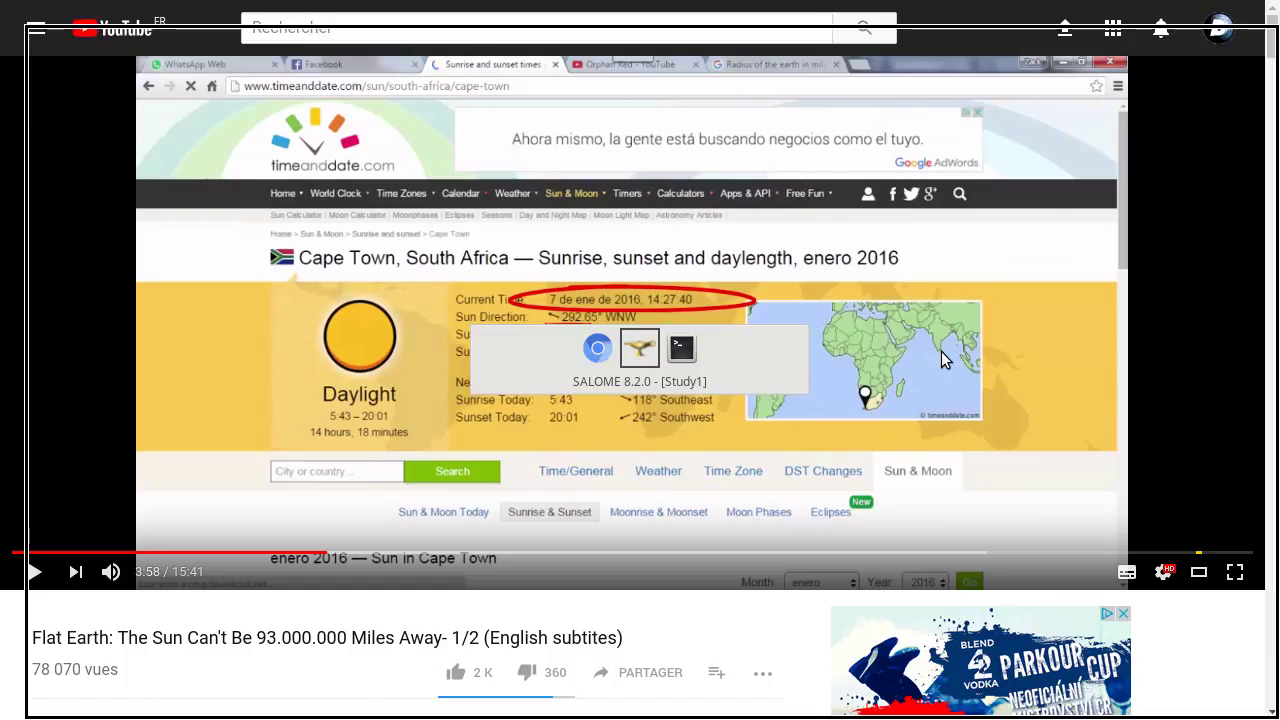
text(66.)
drag(525, 569, 662, 545)
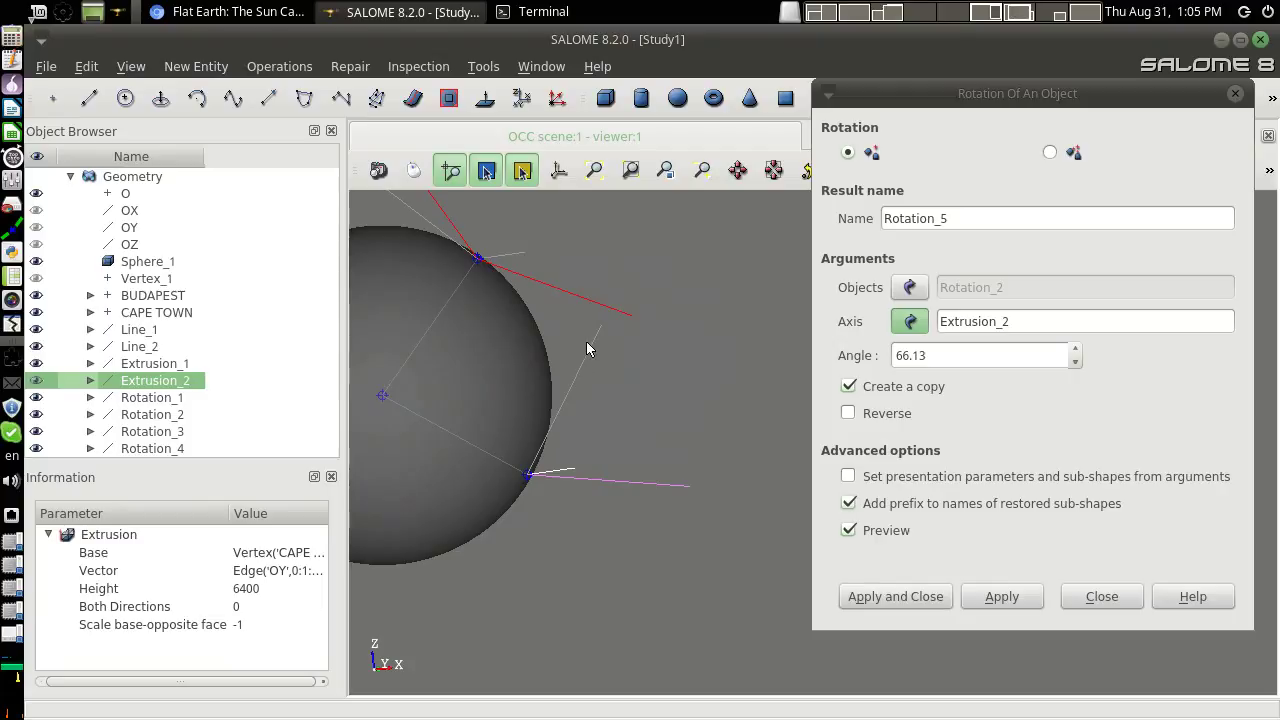
key(alt+Tab)
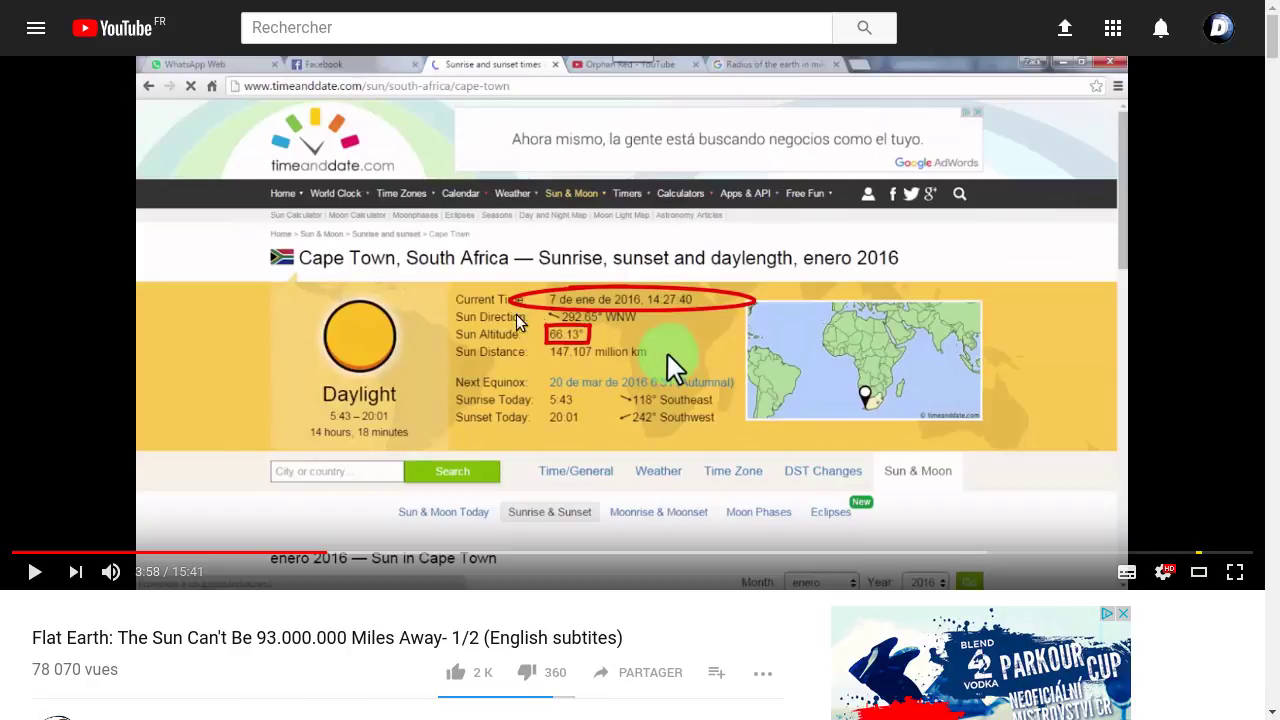
key(alt+Tab)
click(893, 596)
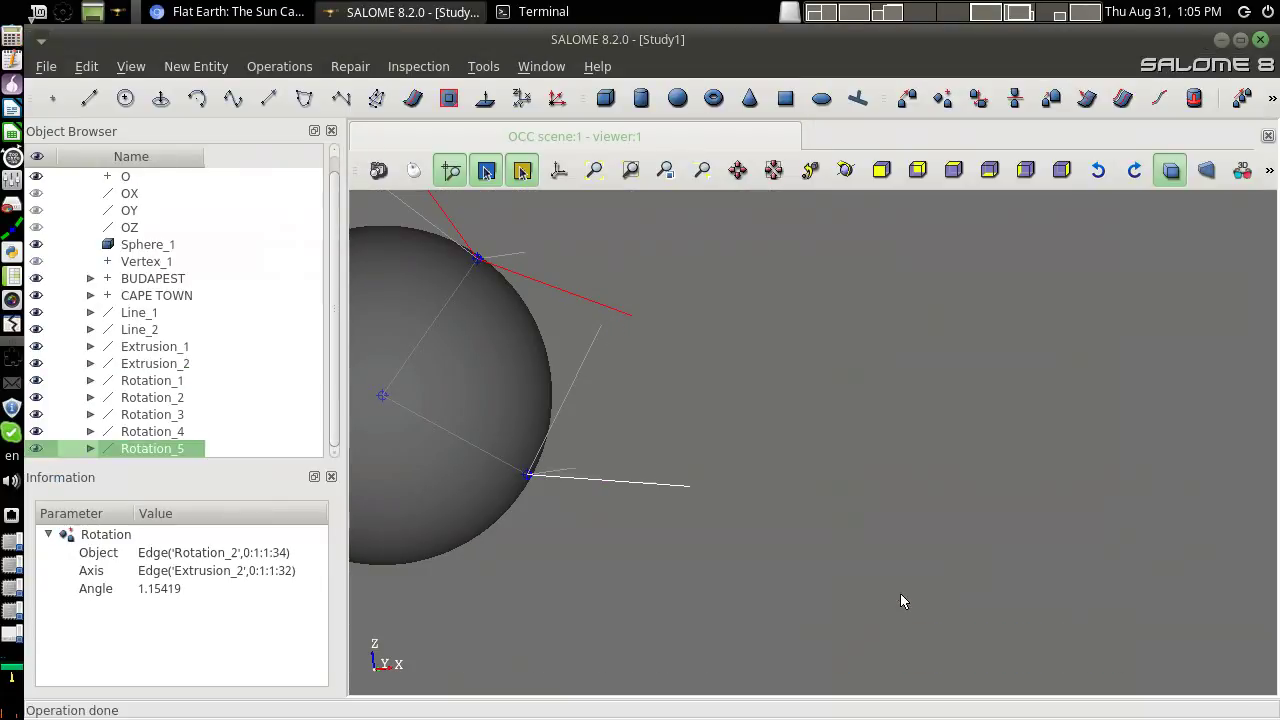
Change the colour of the Rotation_4 line to yellow
click(602, 310)
right_click(602, 310)
click(670, 232)
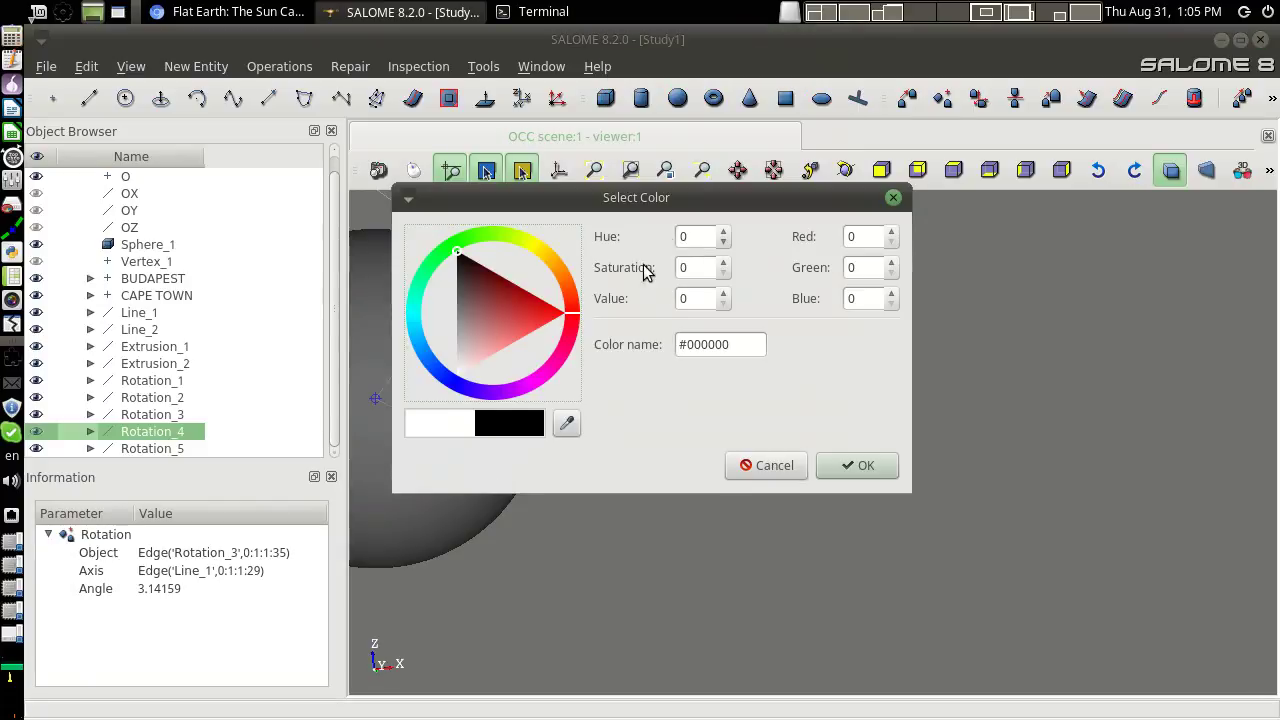
click(535, 250)
click(514, 317)
click(857, 465)
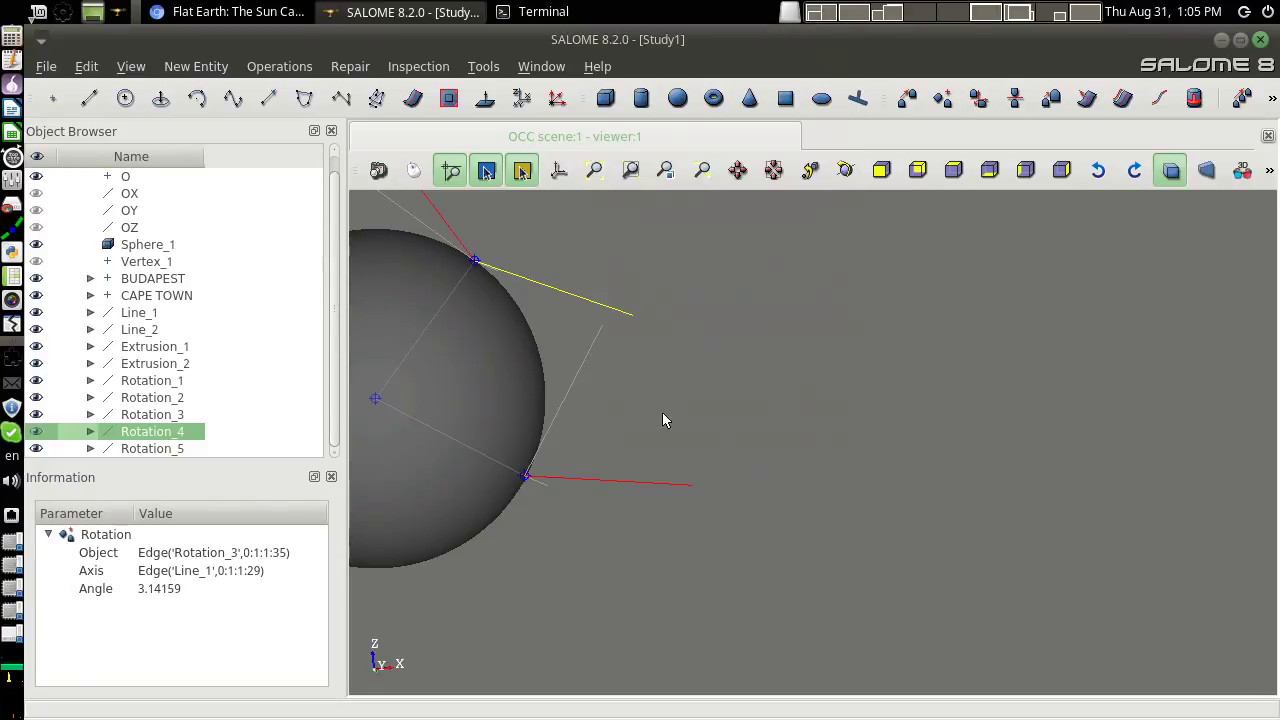
Colour the Rotation_5 line yellow as well, then zoom out slightly
click(665, 481)
right_click(665, 481)
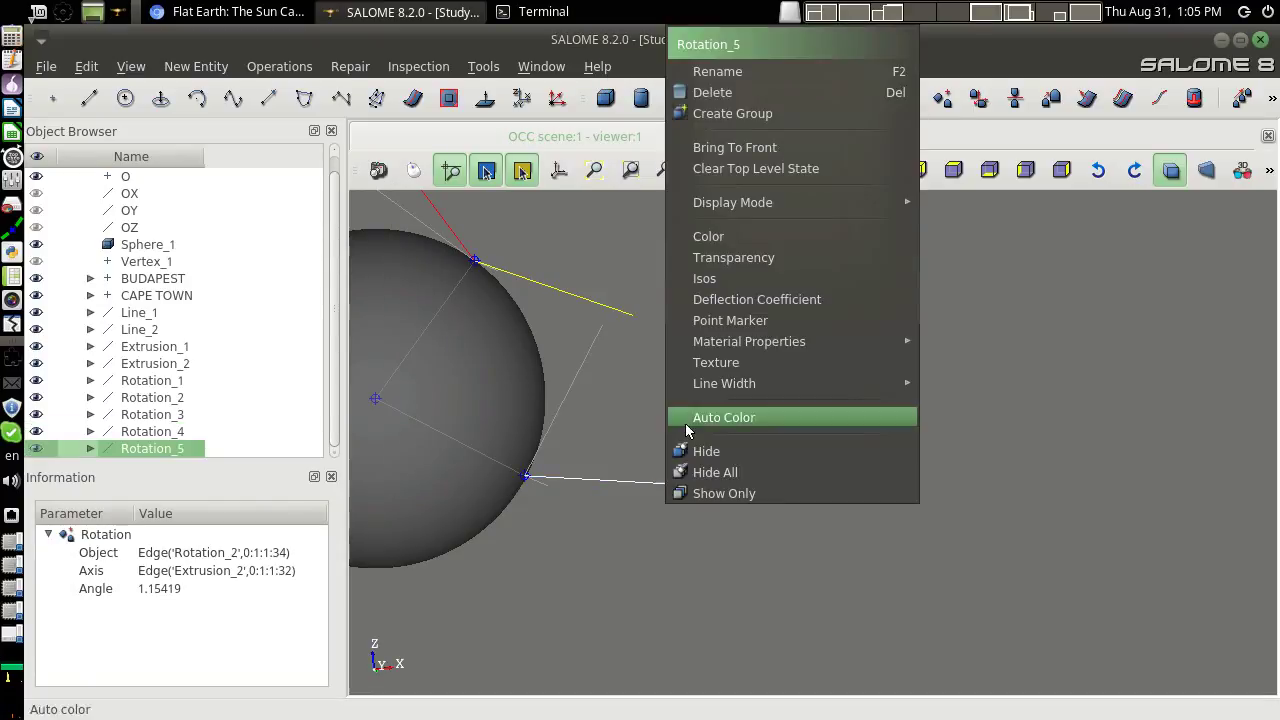
click(727, 235)
click(527, 243)
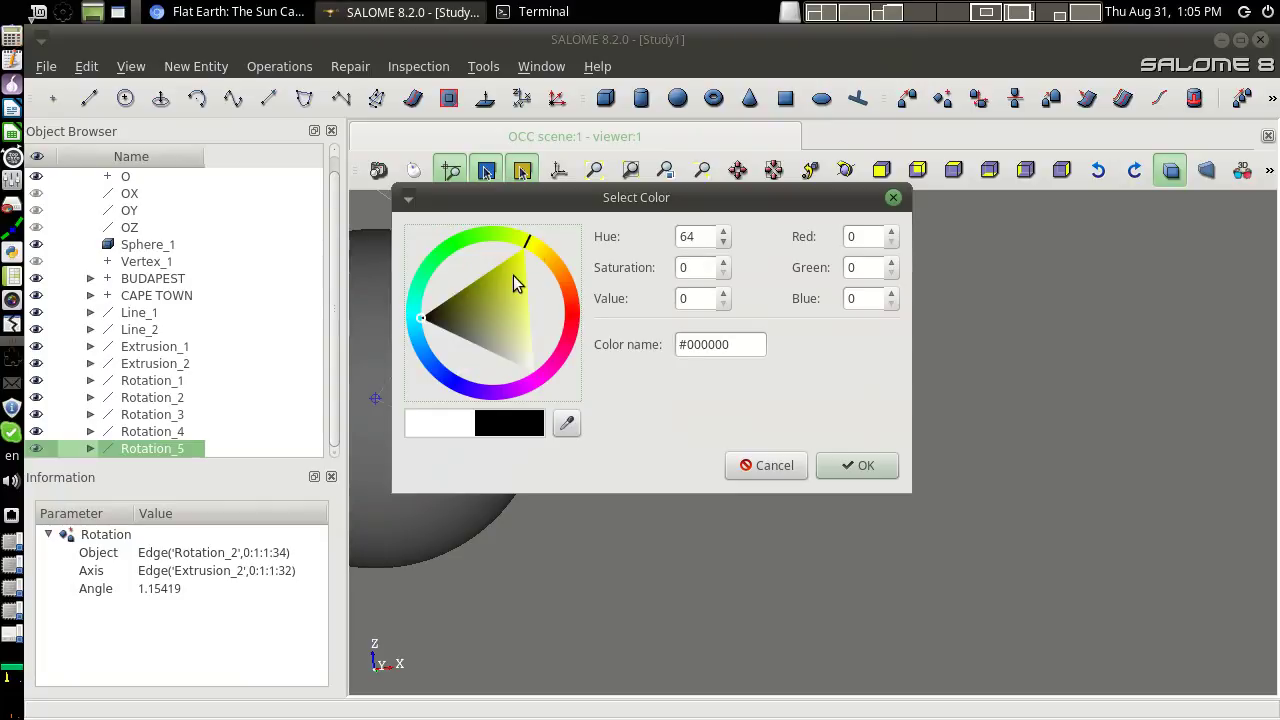
drag(517, 277, 540, 255)
click(541, 254)
click(848, 467)
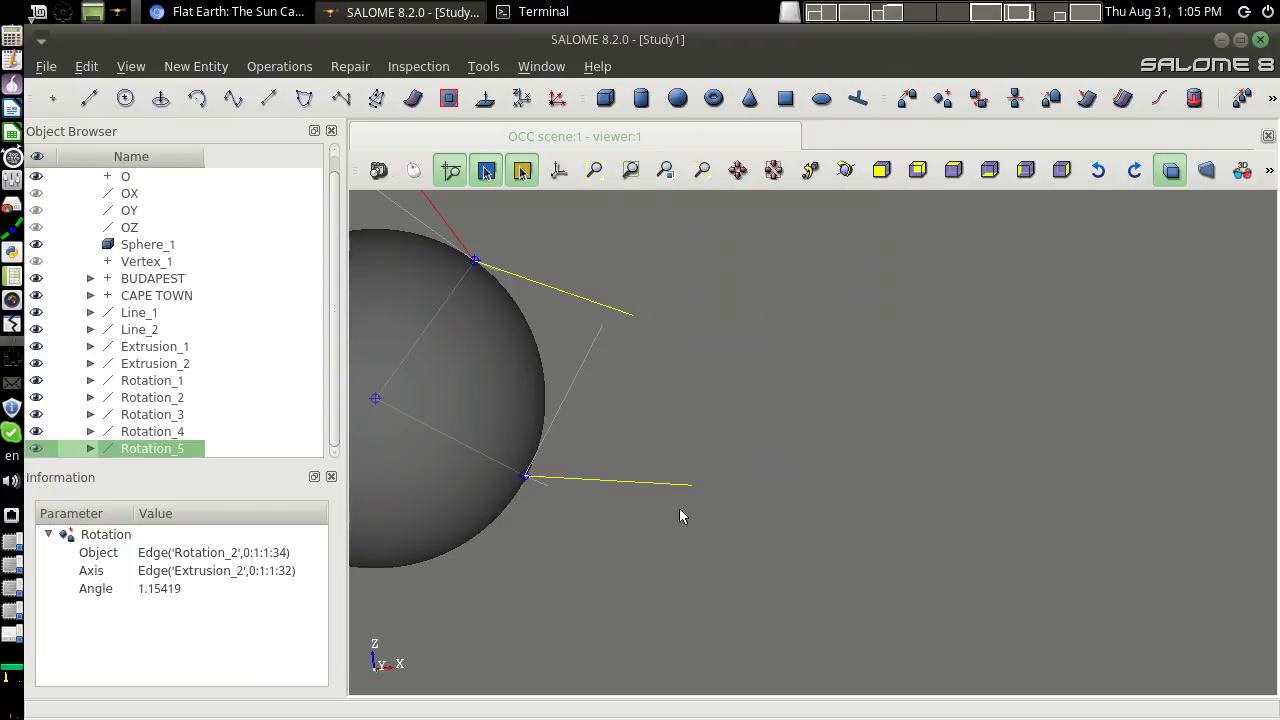
scroll(714, 457, down, 3)
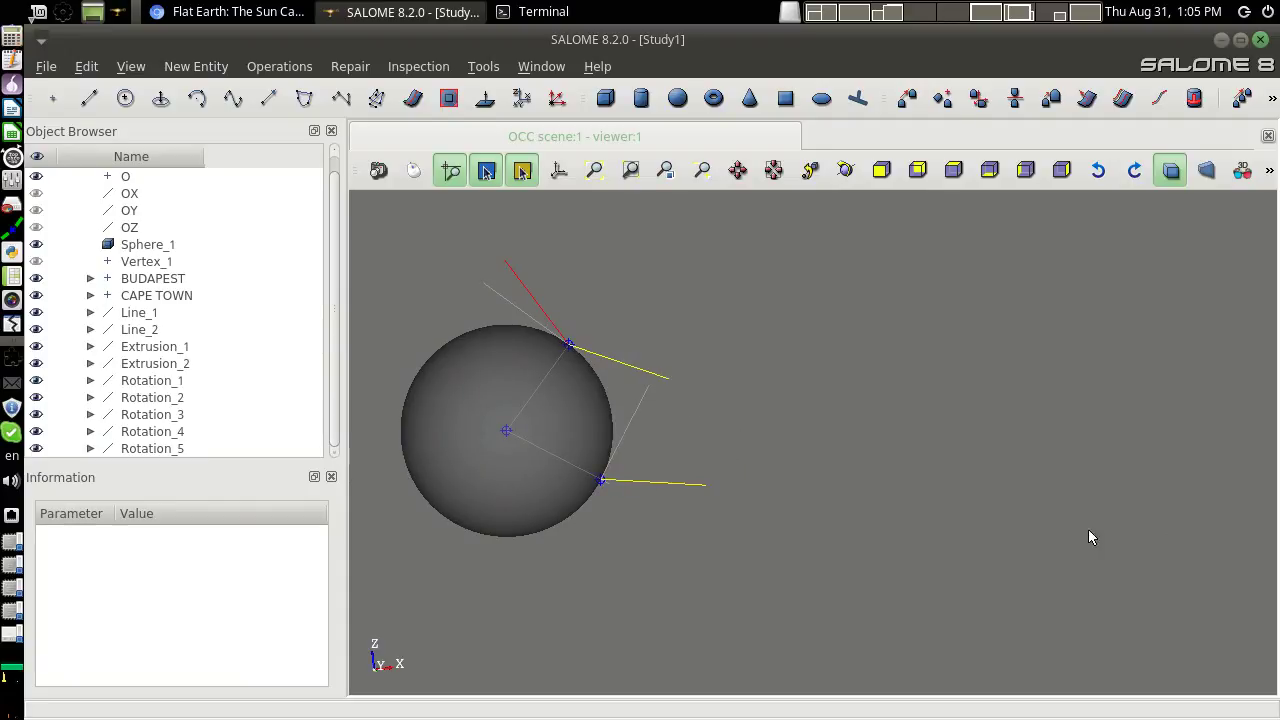
drag(1200, 531, 1210, 510)
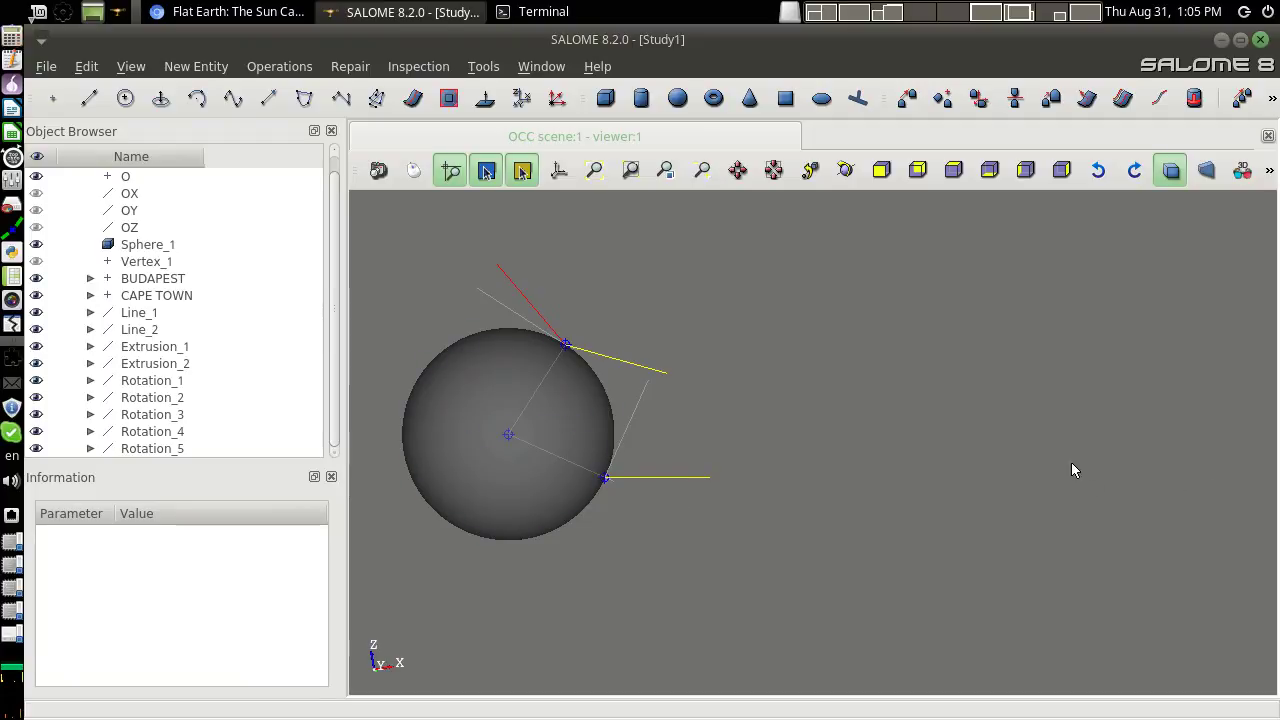
Seek the Flat Earth video forward to about 5:40, where the AutoCAD sun diagram appears
key(alt+Tab)
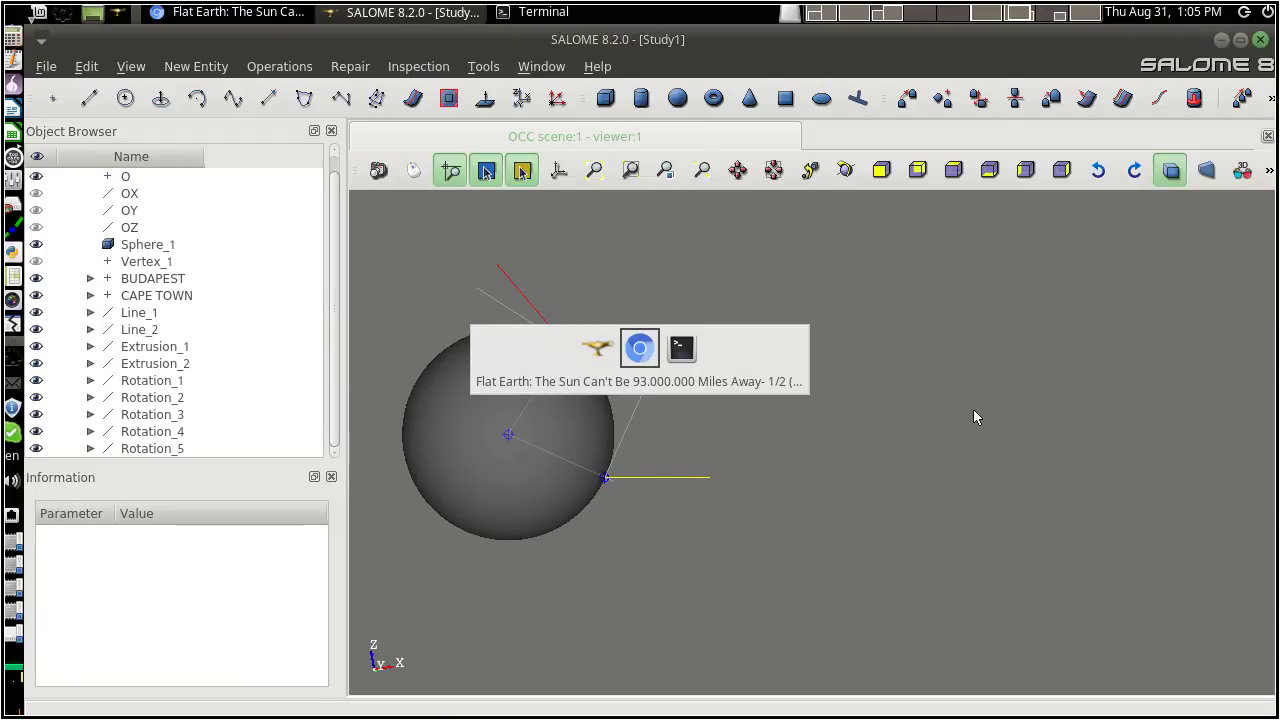
drag(316, 561, 440, 553)
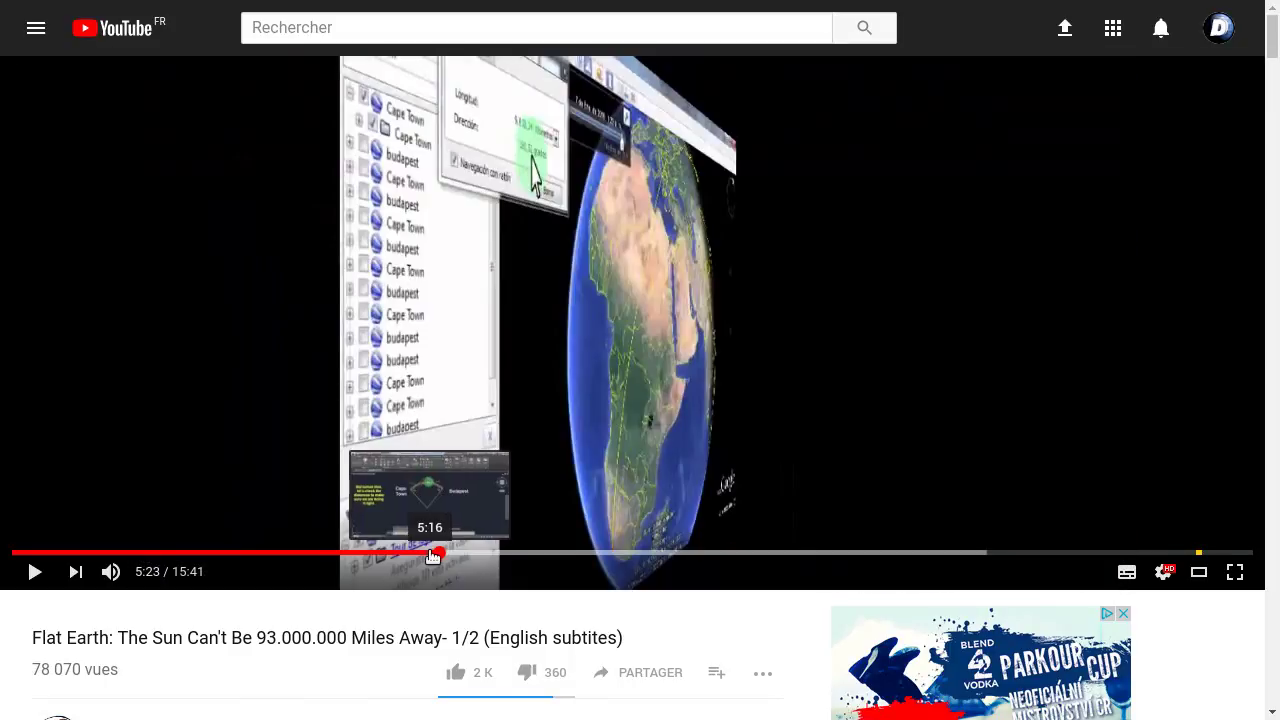
click(428, 553)
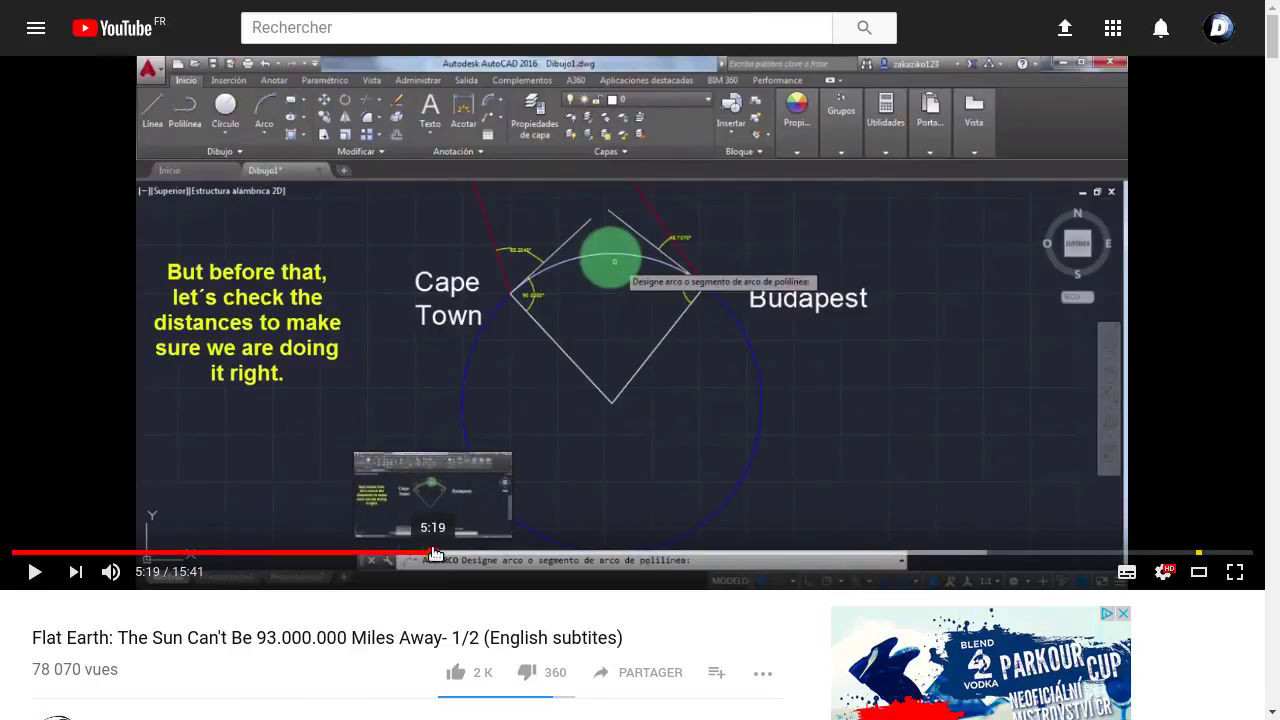
drag(438, 553, 460, 553)
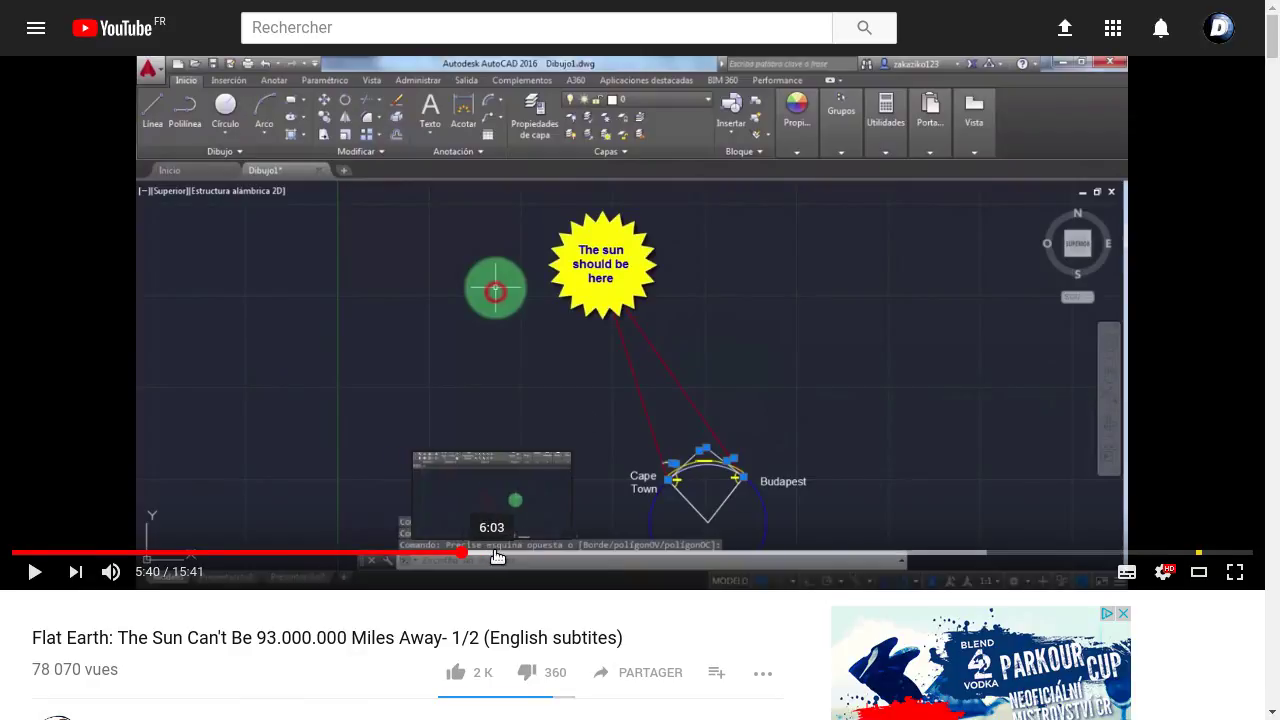
Seek the video back to 5:00, where the zenith and elevation diagram appears
click(561, 553)
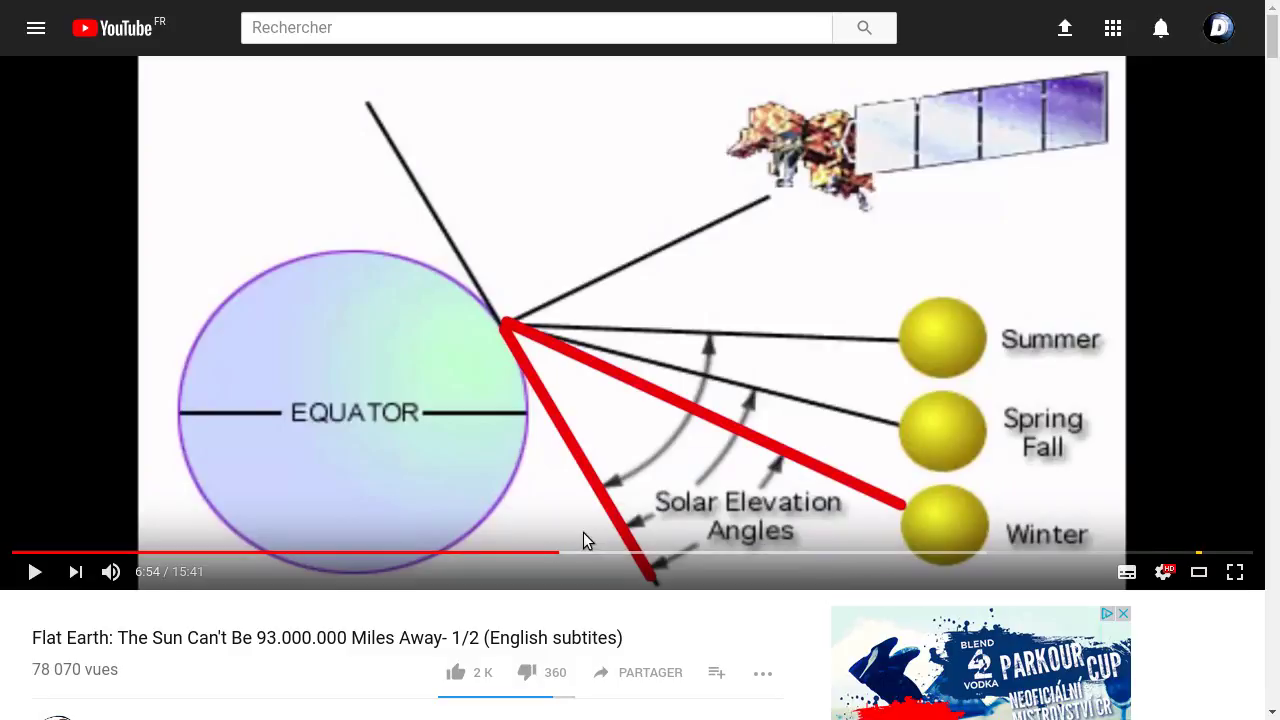
click(403, 553)
drag(403, 553, 410, 556)
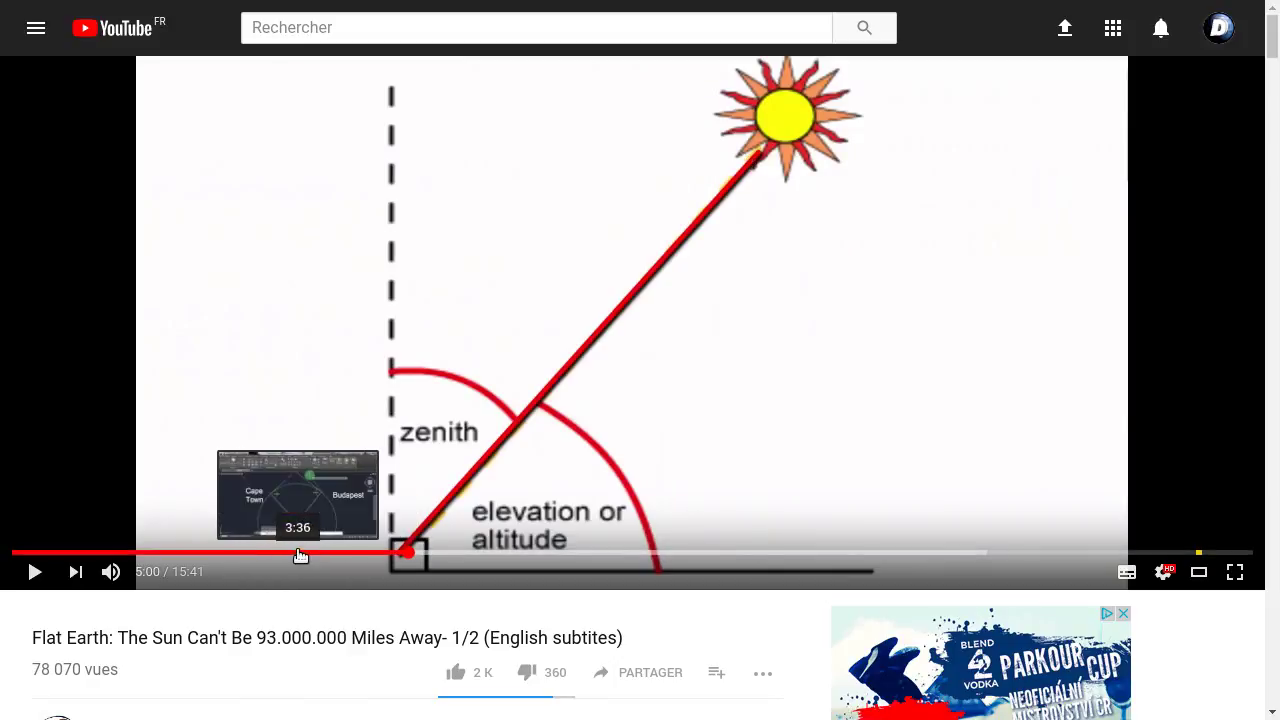
Rewind the video to 3:33, showing Budapest's 16.89° sun altitude, and return to SALOME
click(325, 553)
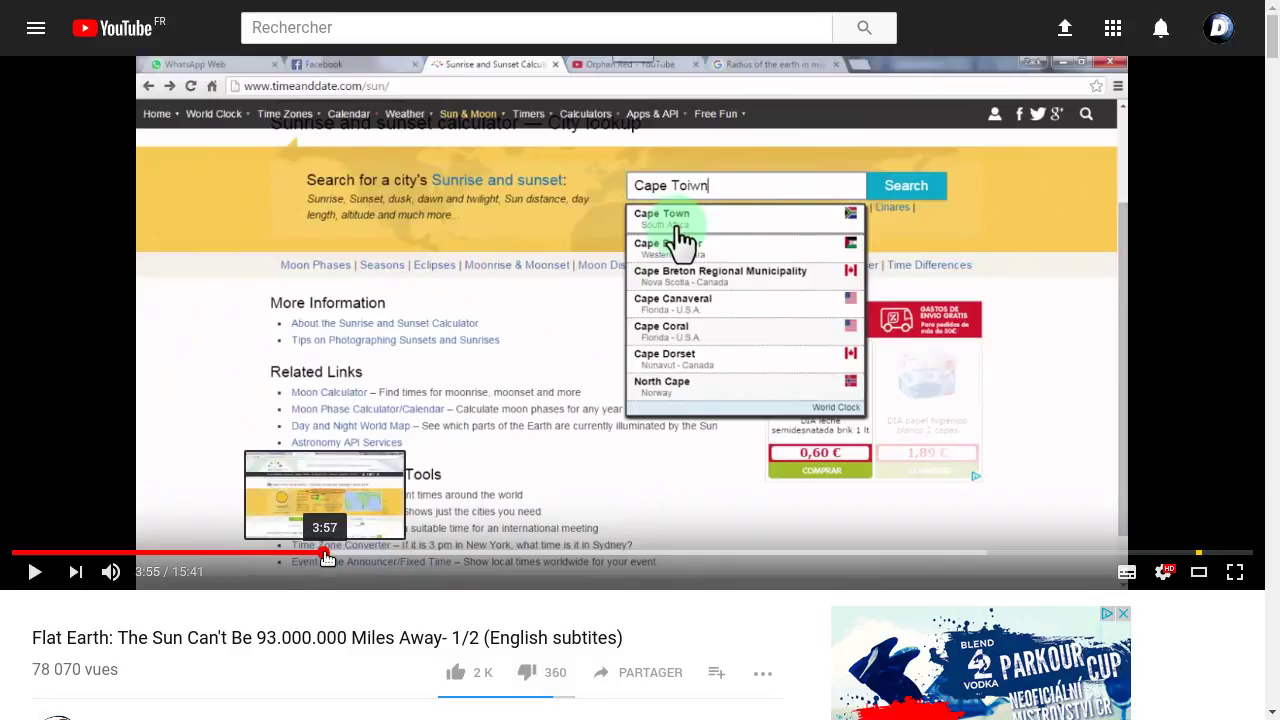
click(293, 553)
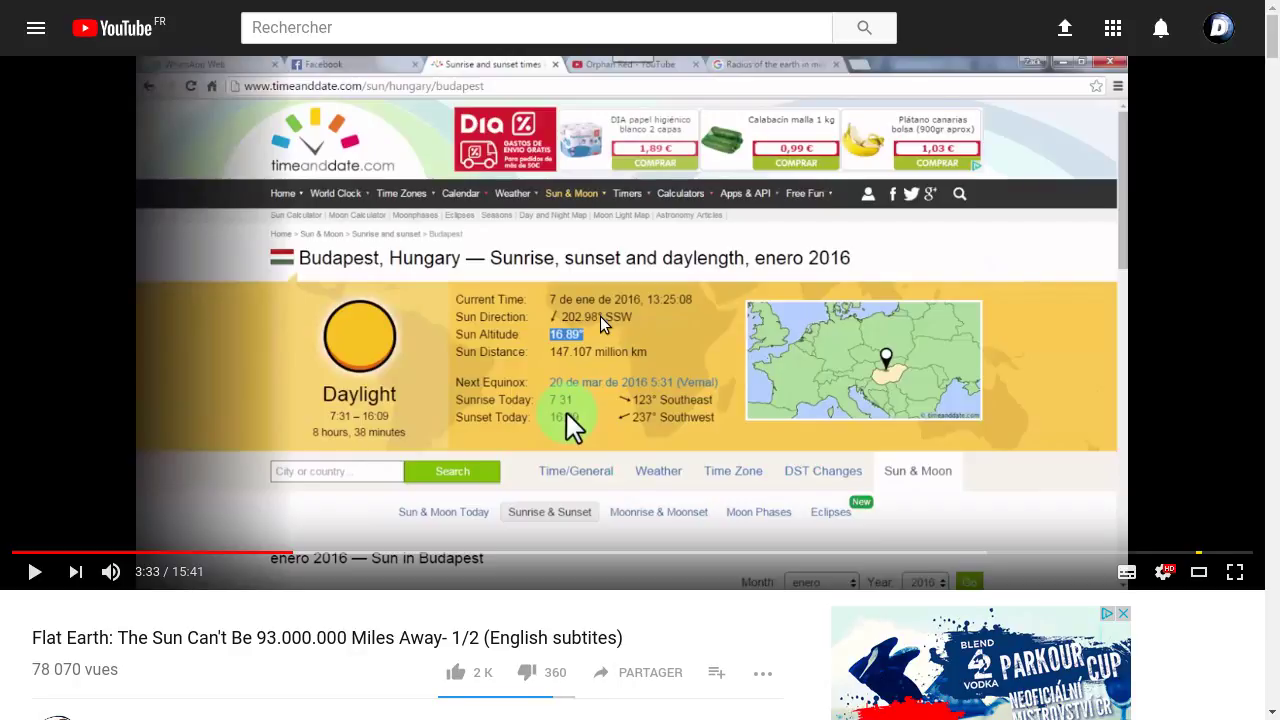
key(alt+Tab)
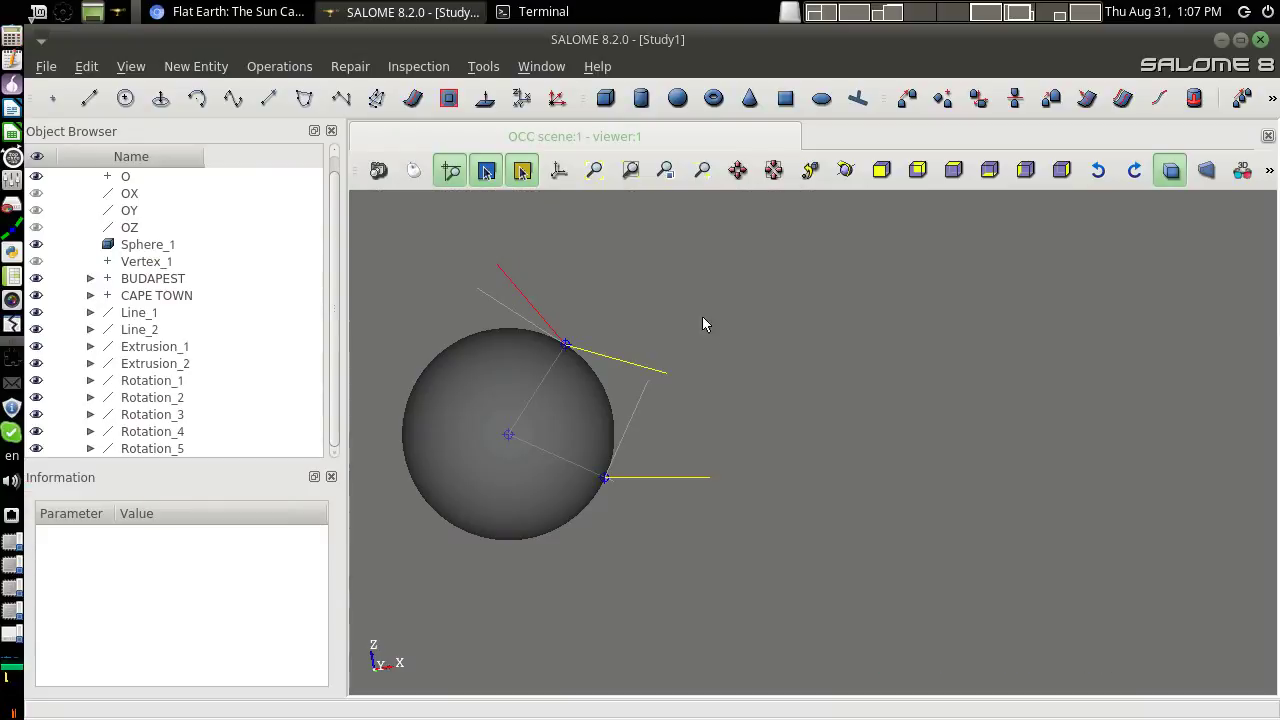
Rename both Rotation_4 and Rotation_5 to BAD in the Object Browser
scroll(633, 410, down, 3)
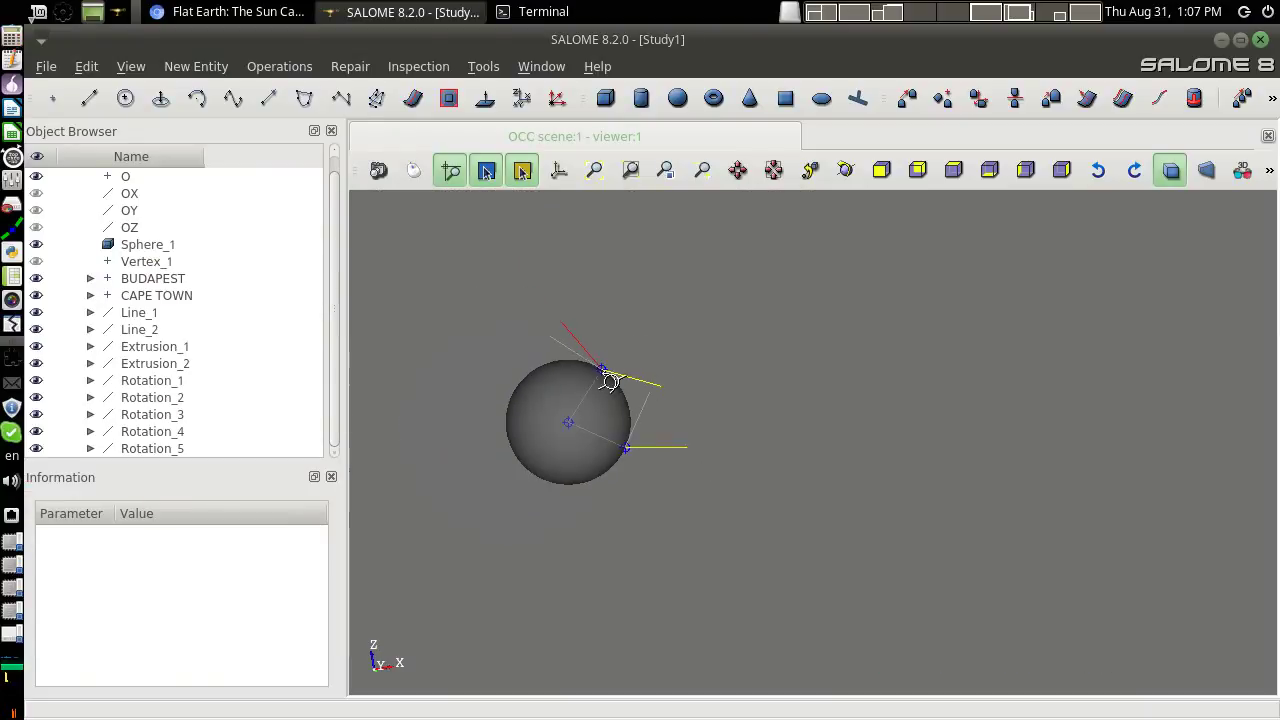
click(154, 450)
click(152, 438)
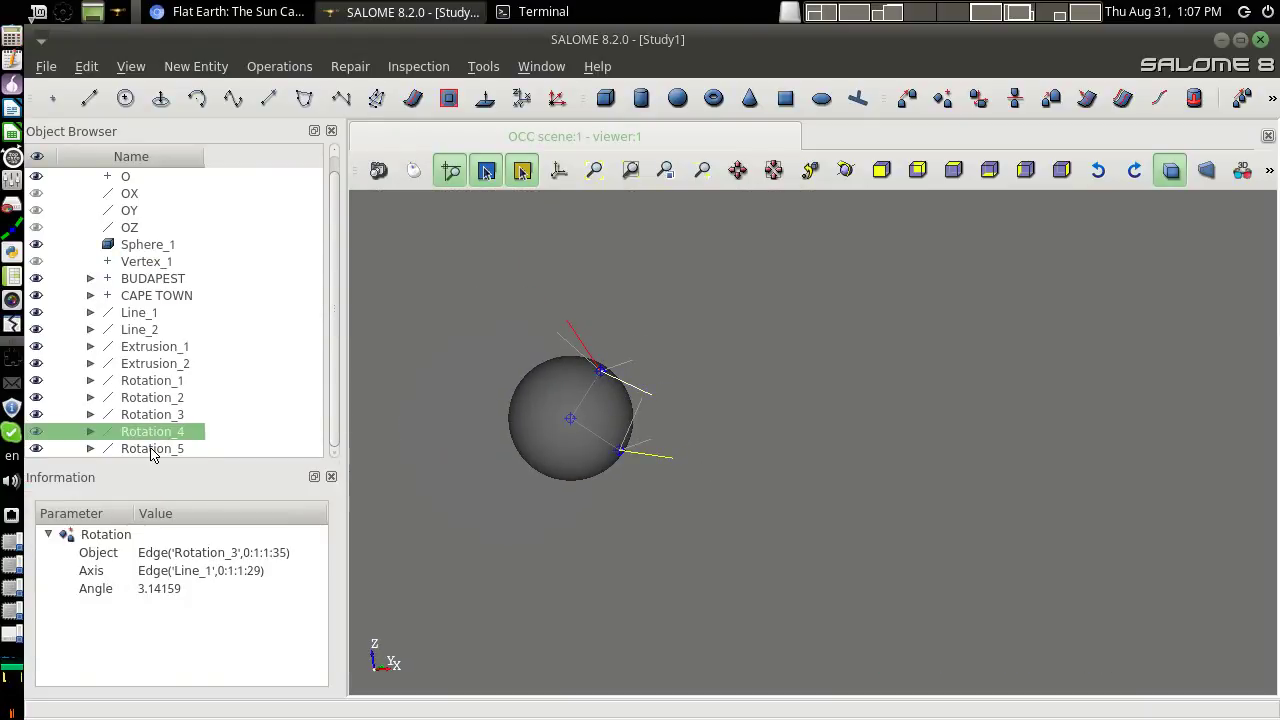
key(F2)
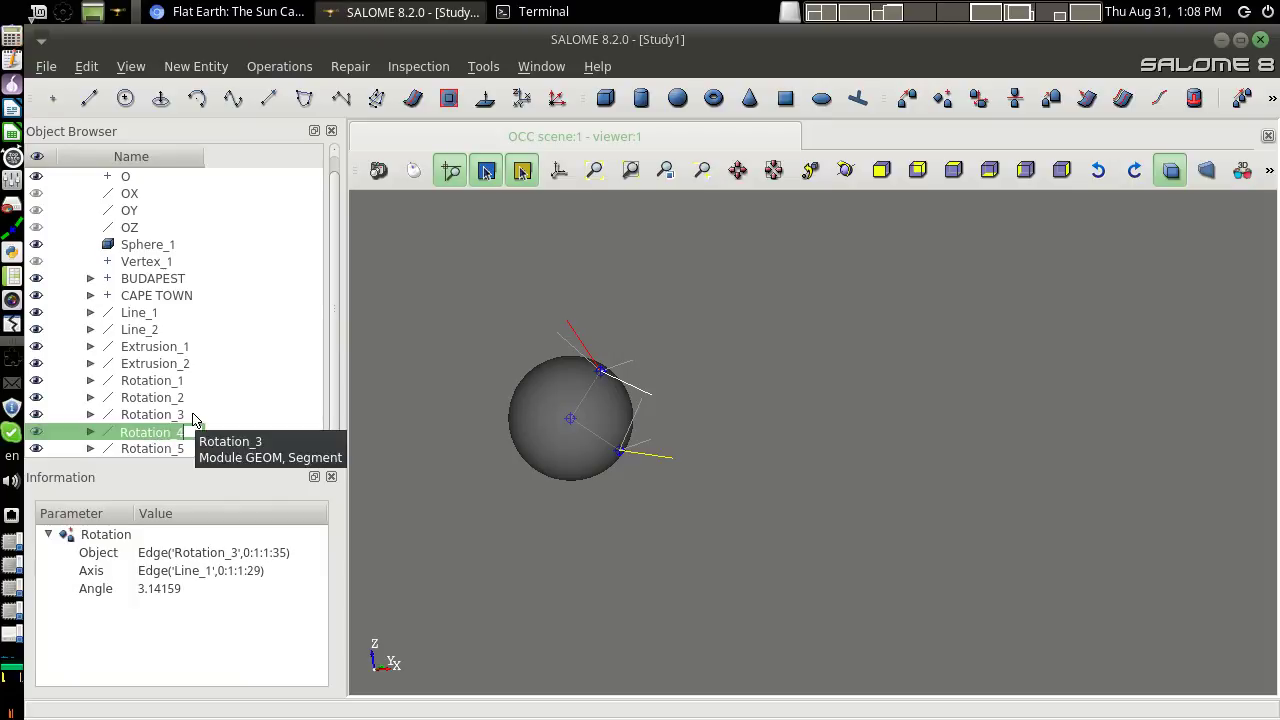
text(BAD)
key(Return)
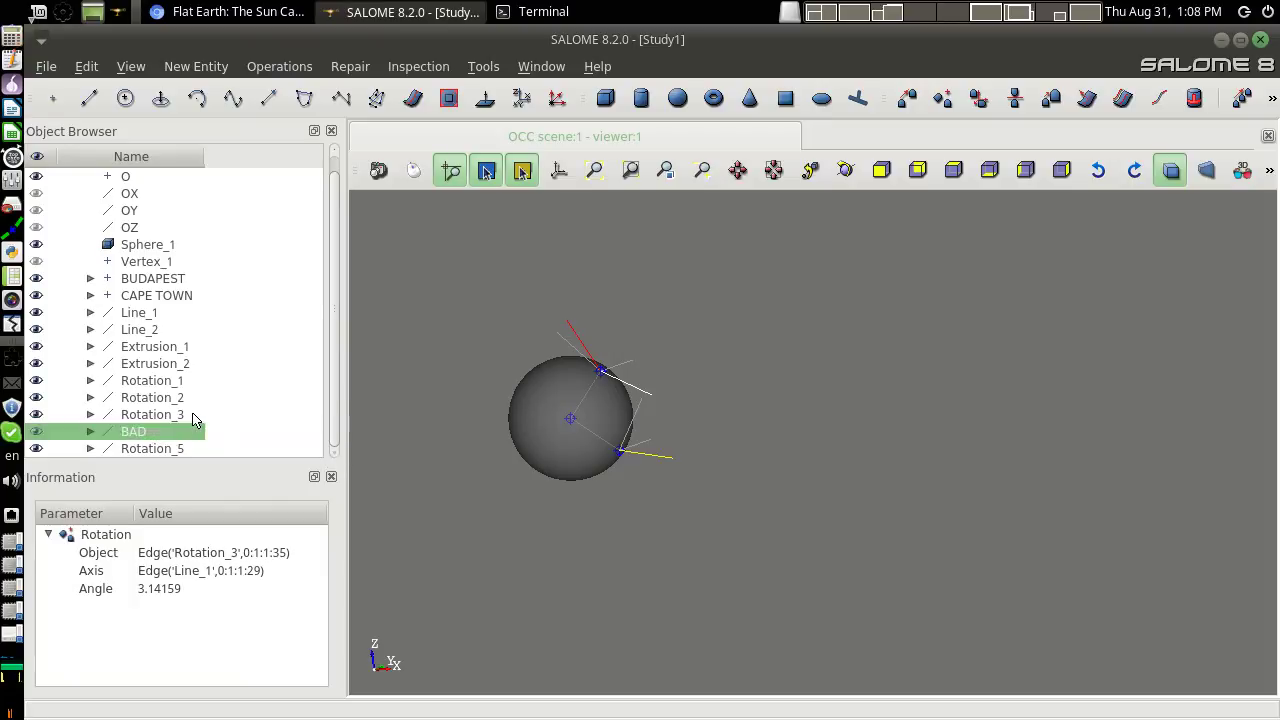
key(Down)
key(F2)
text(BAD)
key(Return)
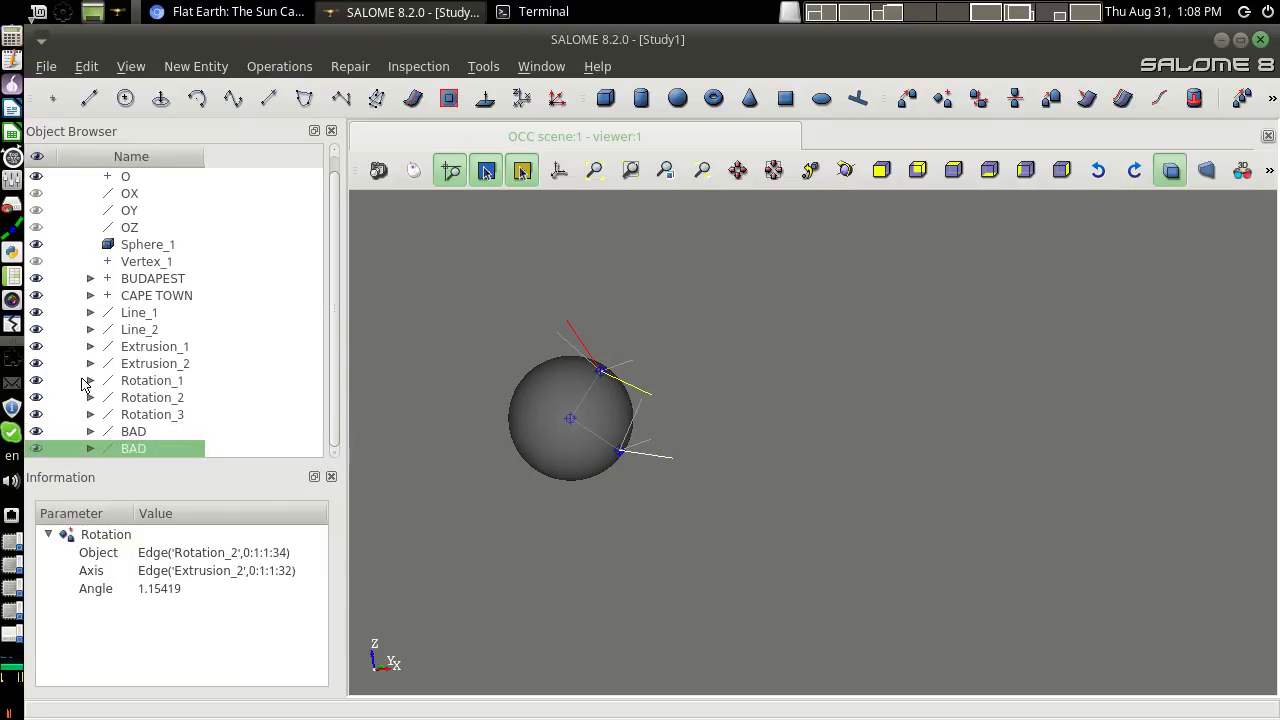
Hide both BAD lines while keeping Rotation_1 and Rotation_2 visible
click(36, 414)
click(38, 397)
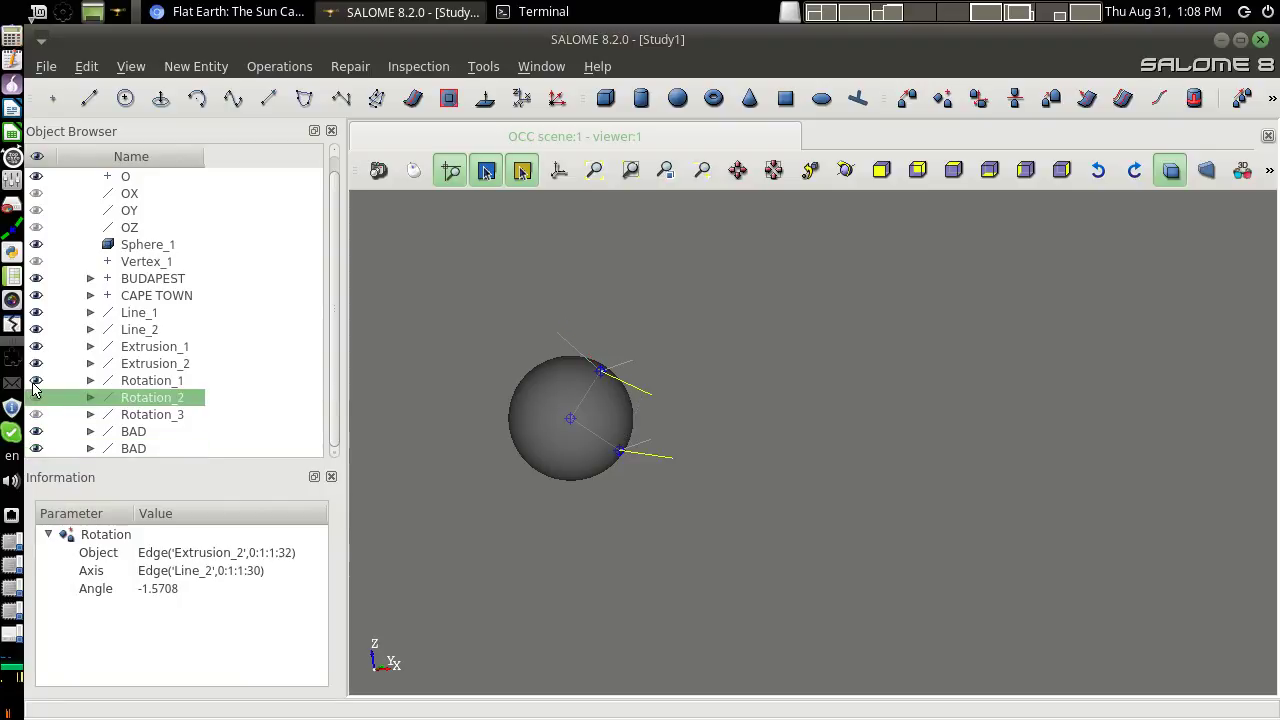
click(36, 380)
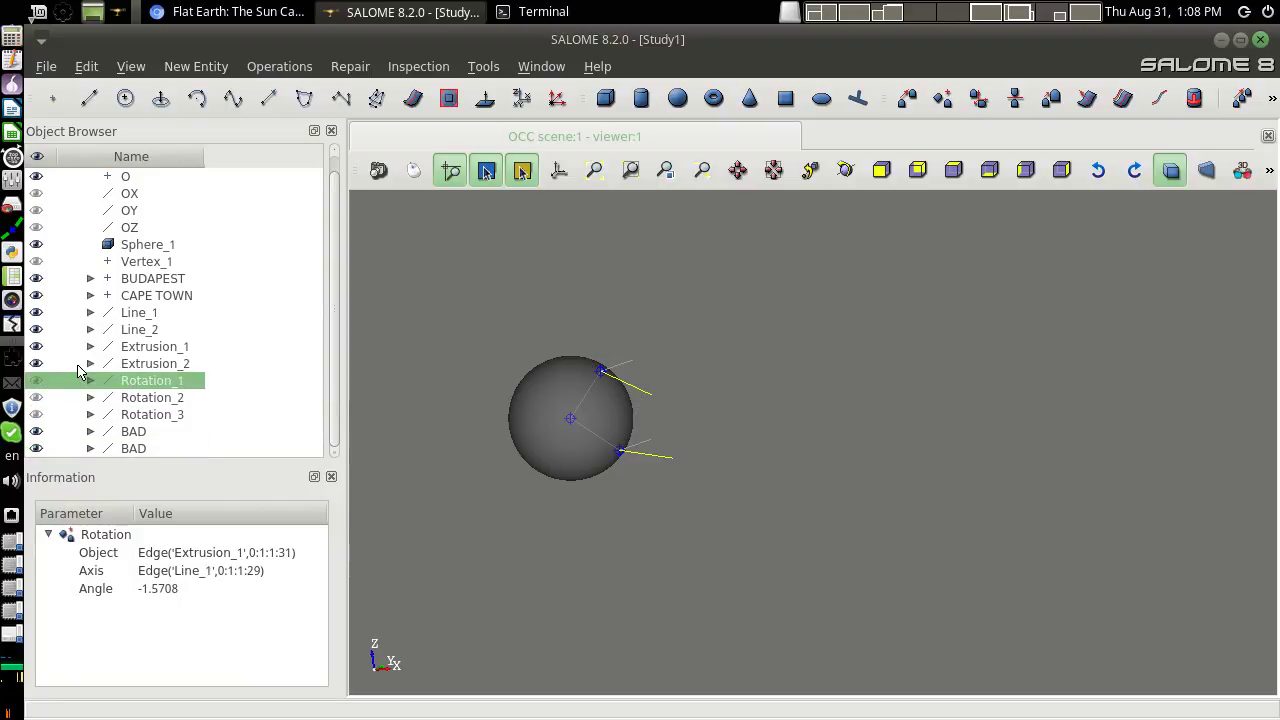
click(36, 448)
click(36, 431)
scroll(610, 385, up, 2)
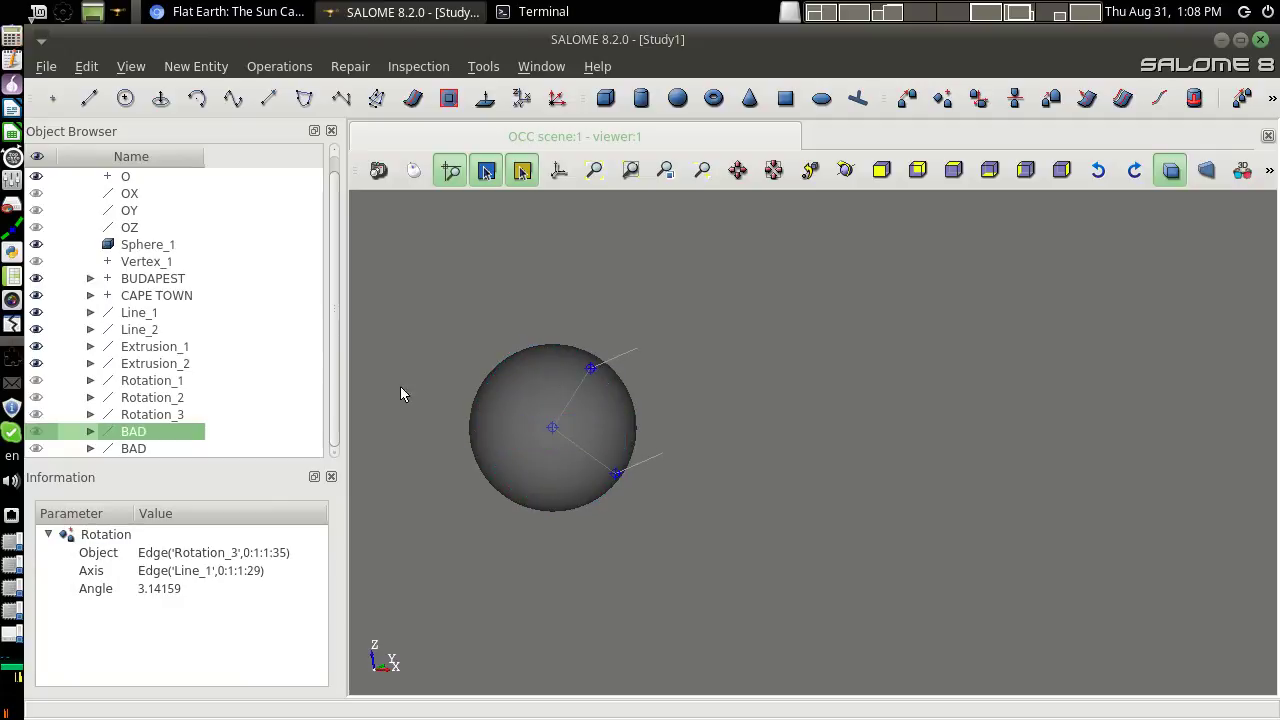
click(36, 380)
click(62, 397)
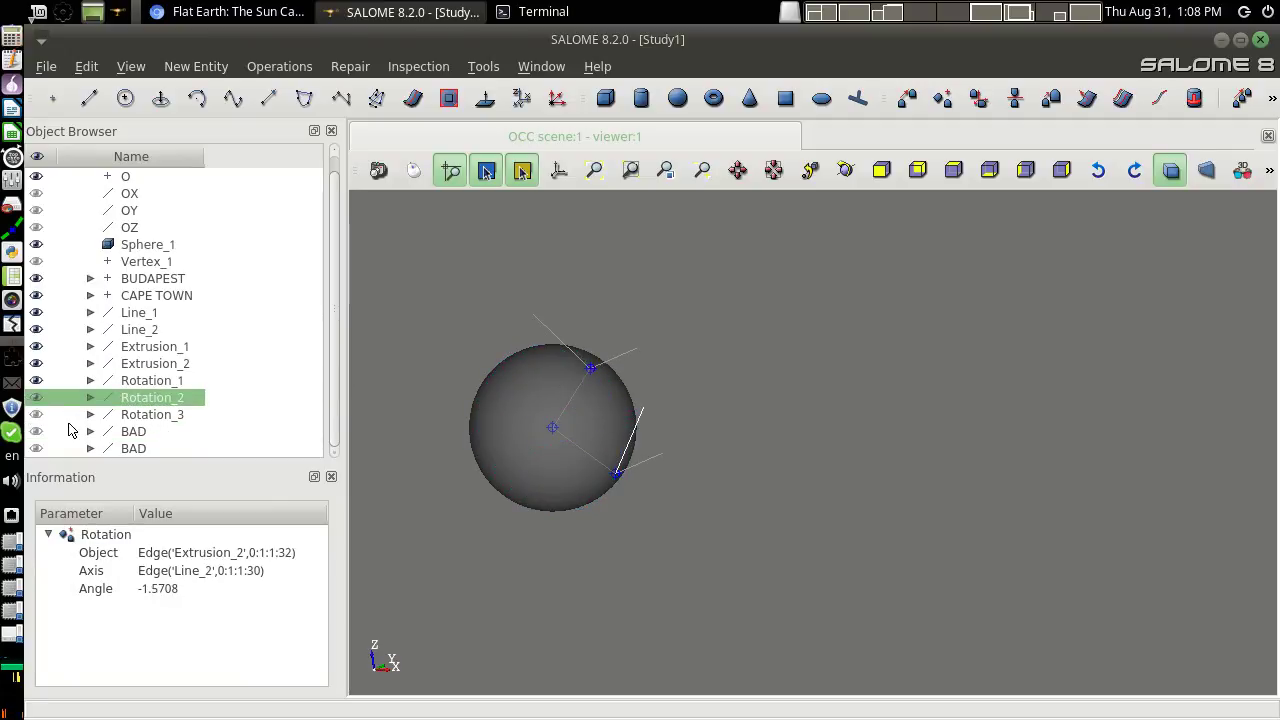
click(40, 401)
click(35, 414)
scroll(573, 345, up, 3)
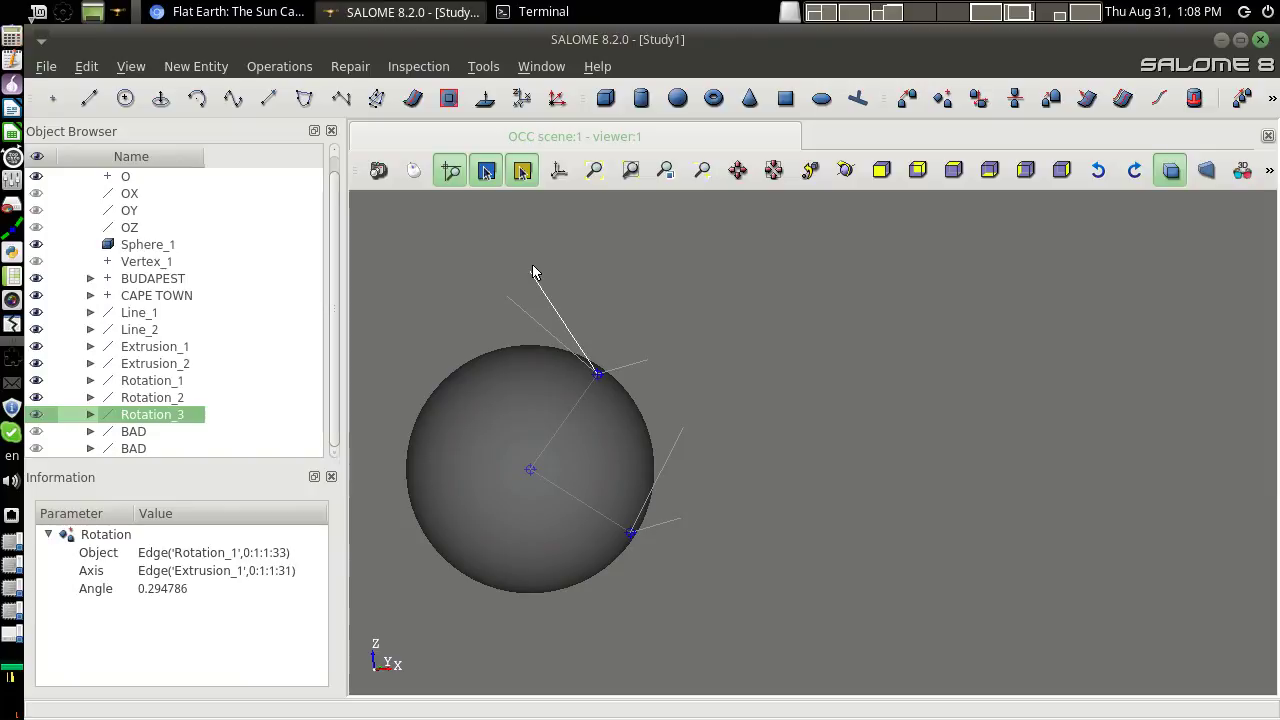
Rotate a copy of Rotation_3 by 203° about Line_1, checking Budapest's sun direction in the video
click(942, 98)
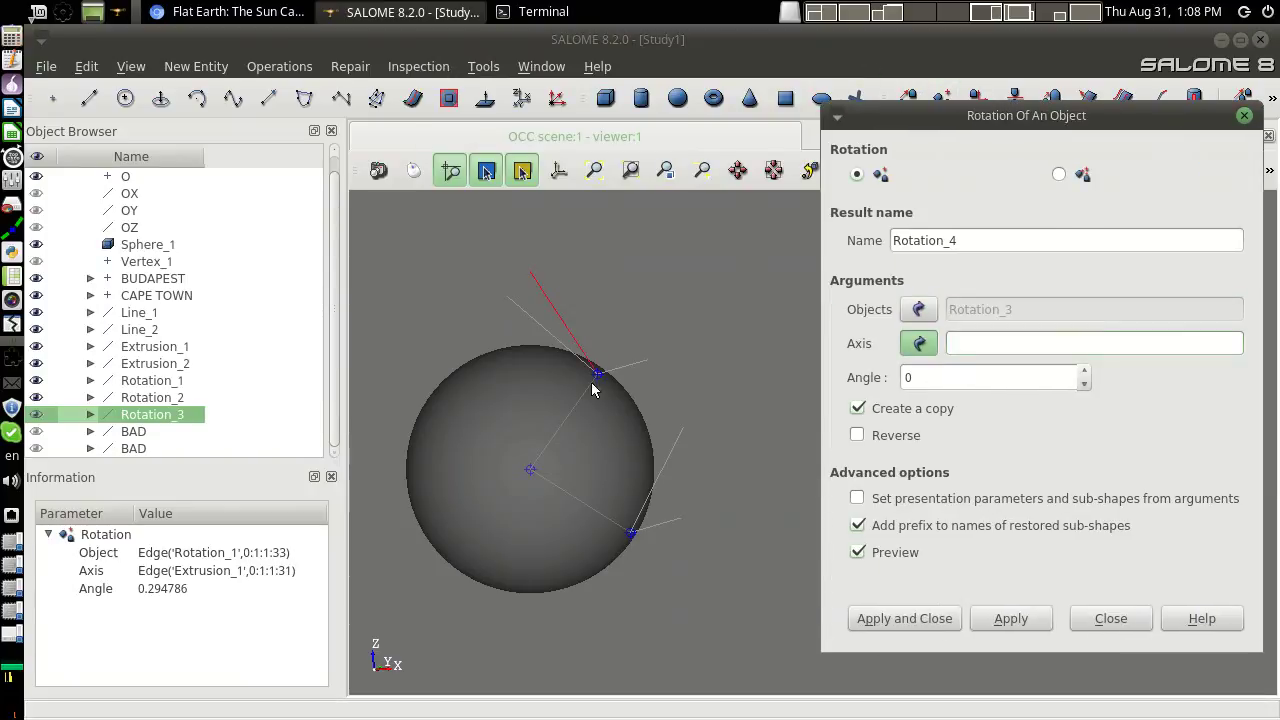
click(583, 394)
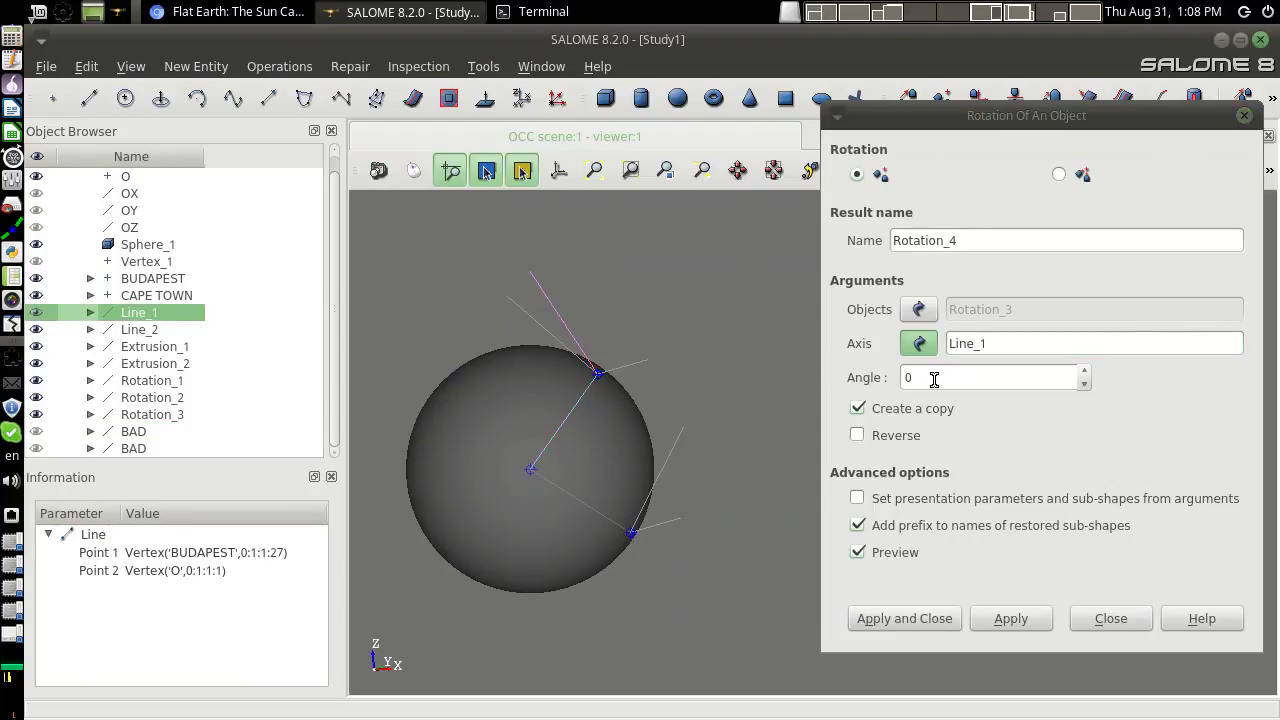
click(262, 12)
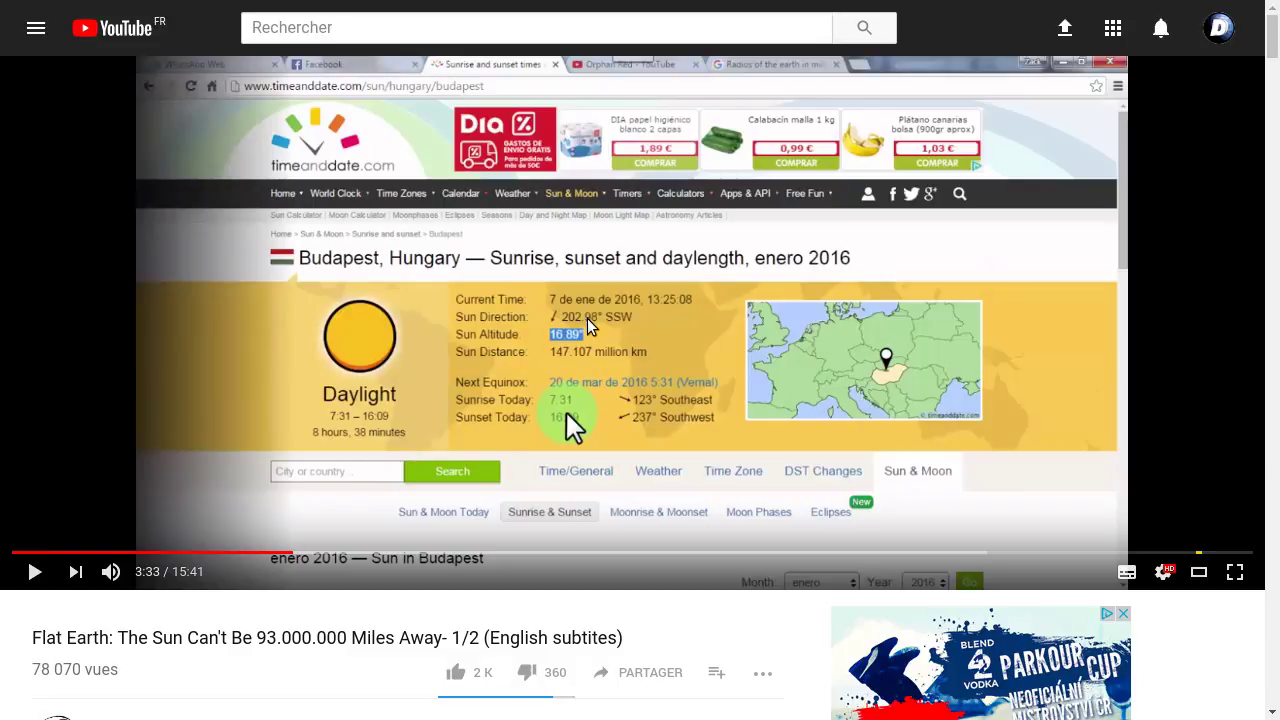
key(alt+Tab)
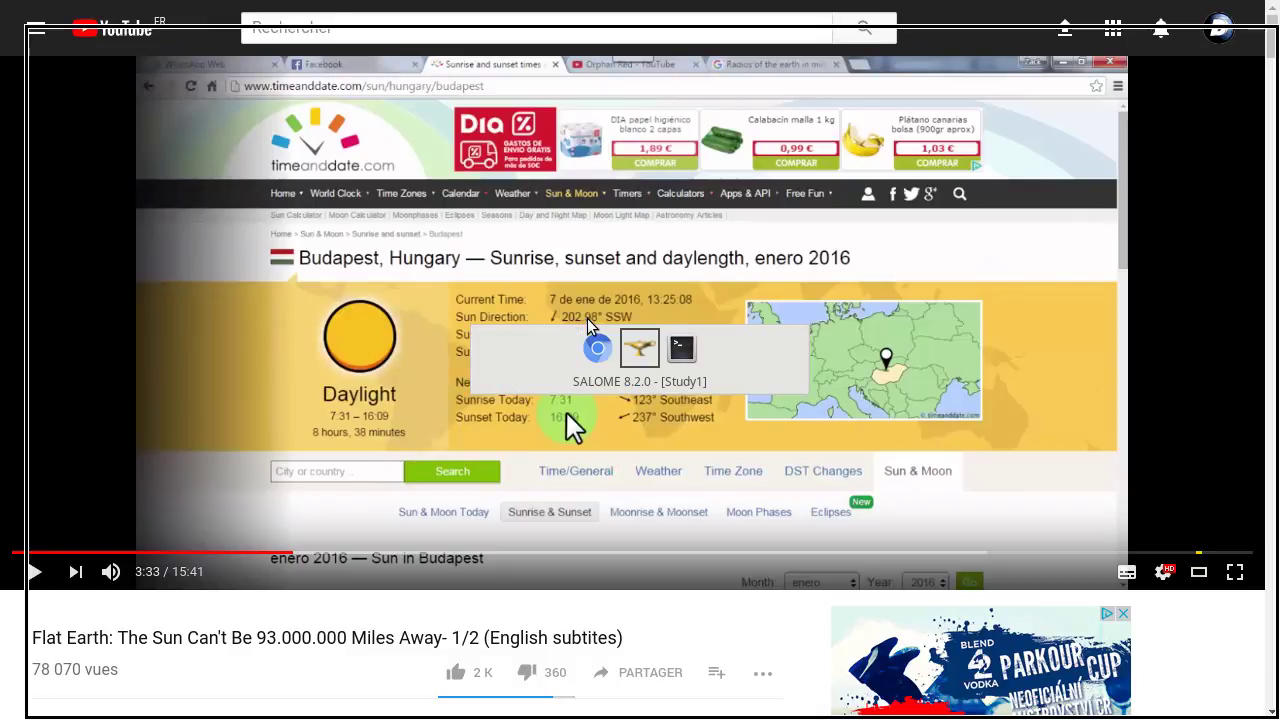
double_click(964, 371)
text(203)
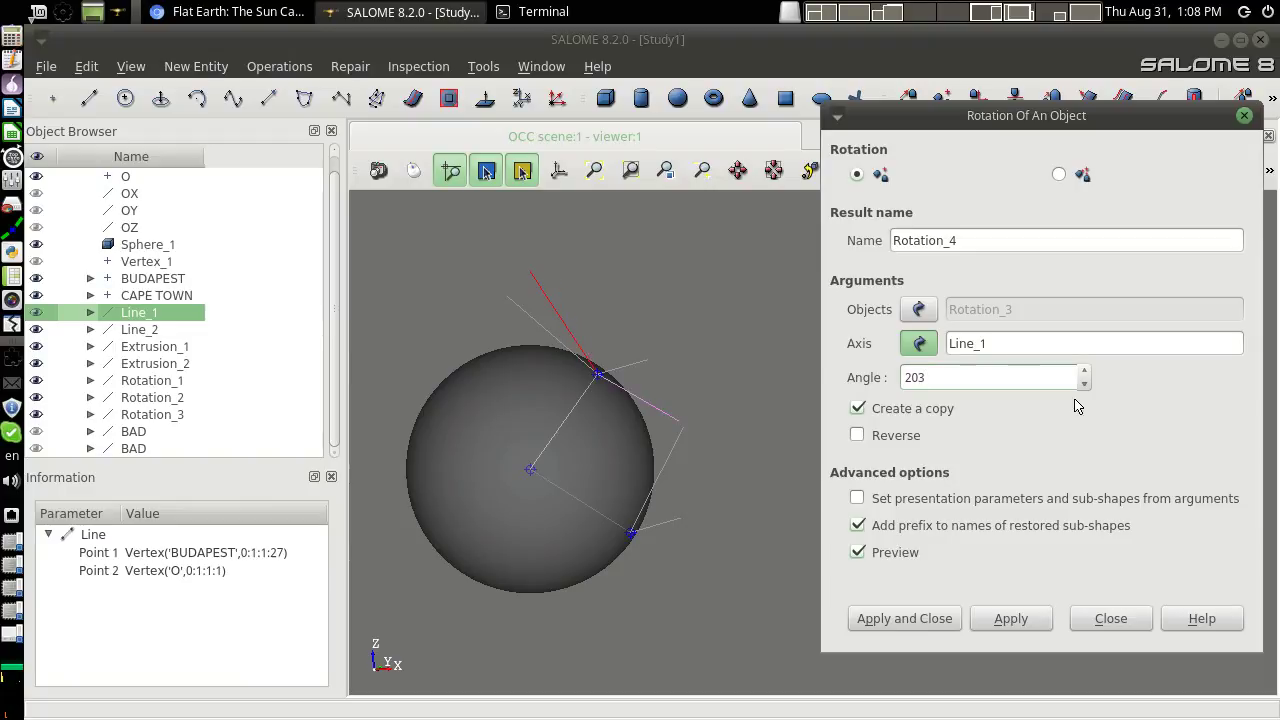
drag(620, 470, 346, 540)
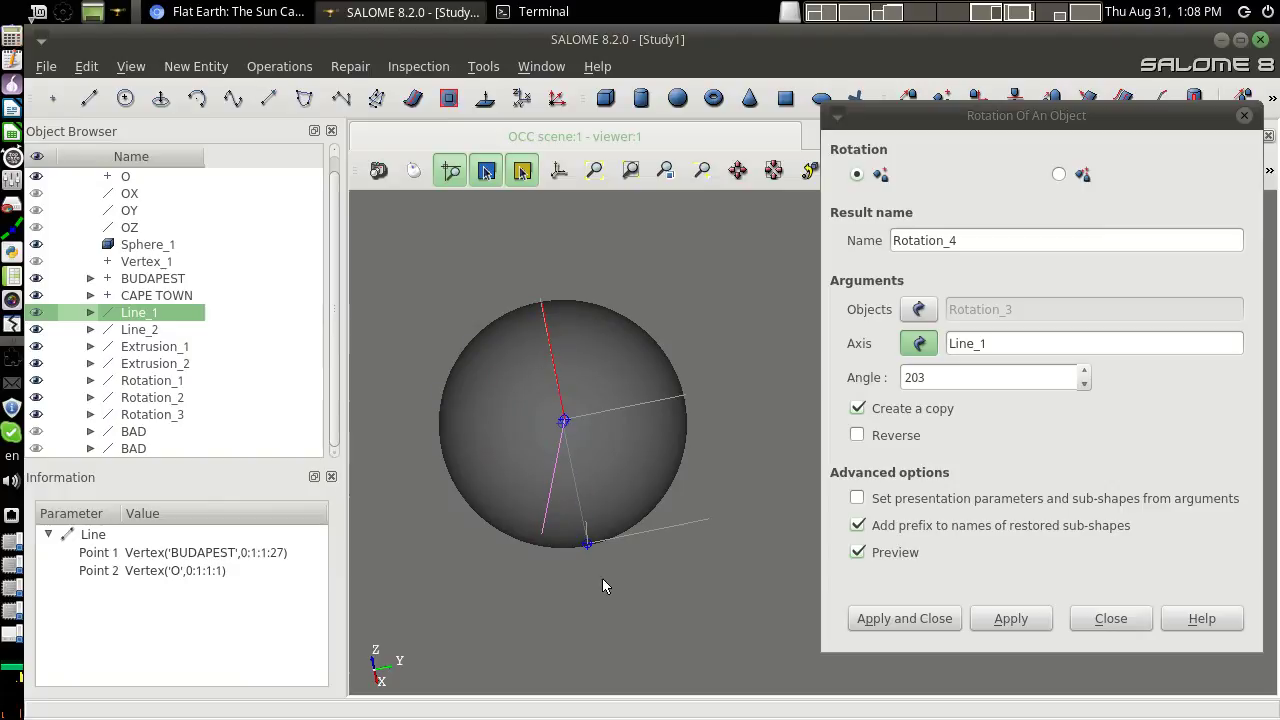
drag(603, 586, 609, 591)
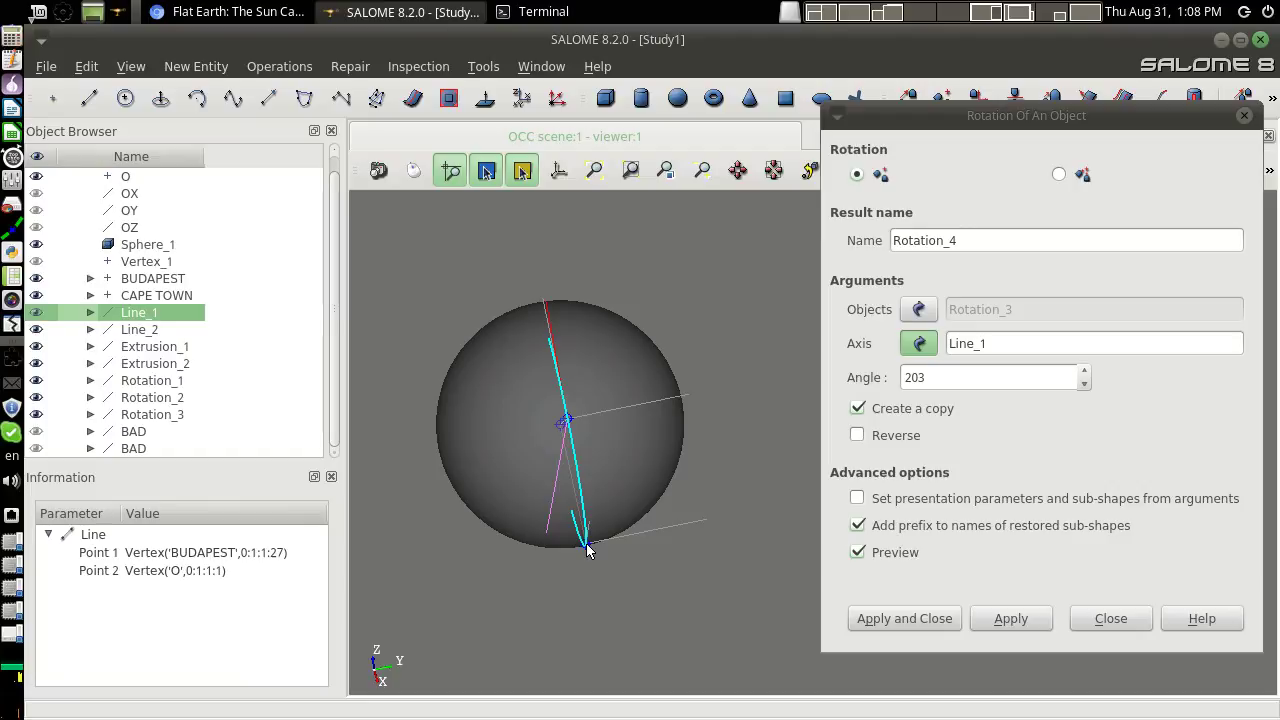
drag(600, 486, 551, 478)
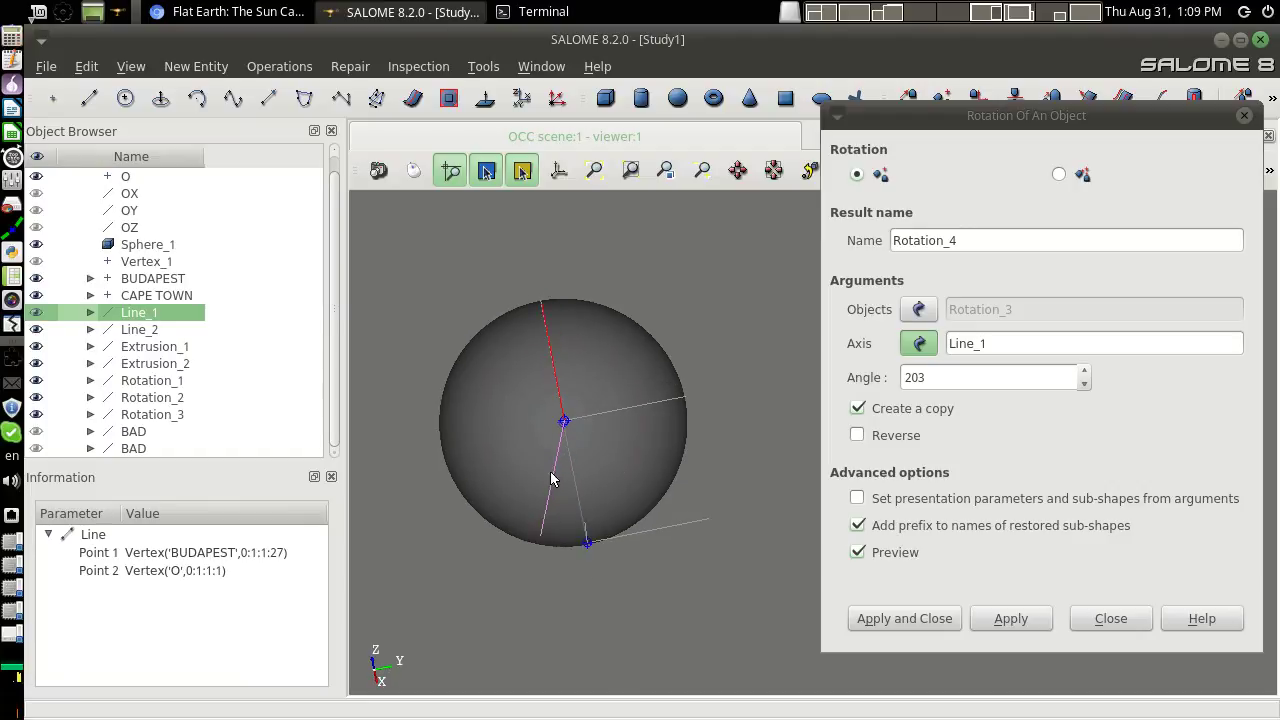
drag(679, 598, 608, 523)
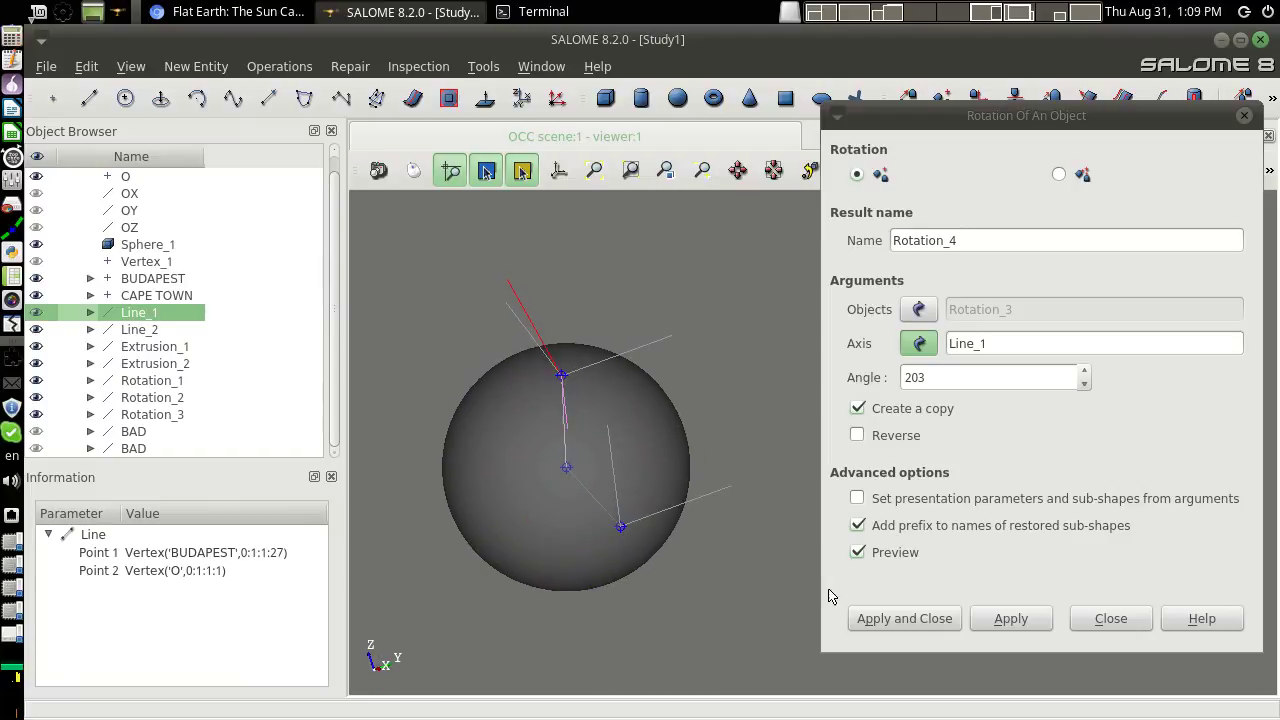
click(935, 617)
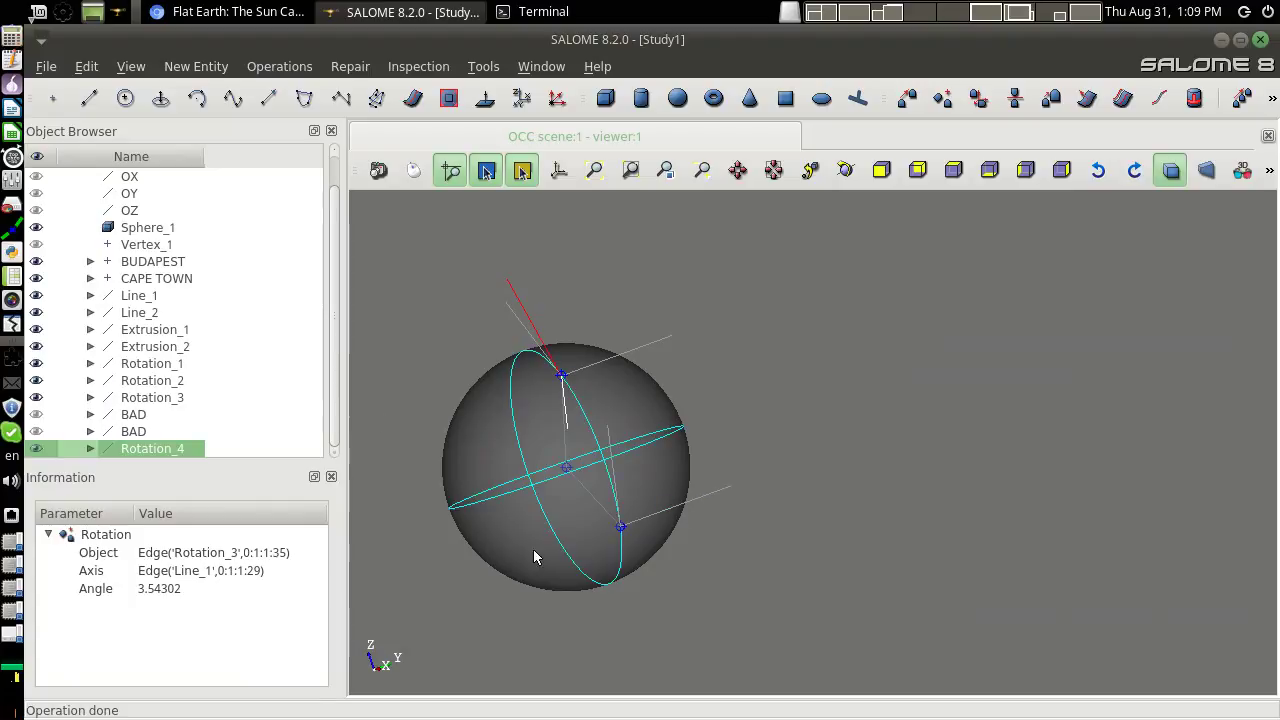
Select the second BAD line and open the Rotation dialog for it
click(620, 530)
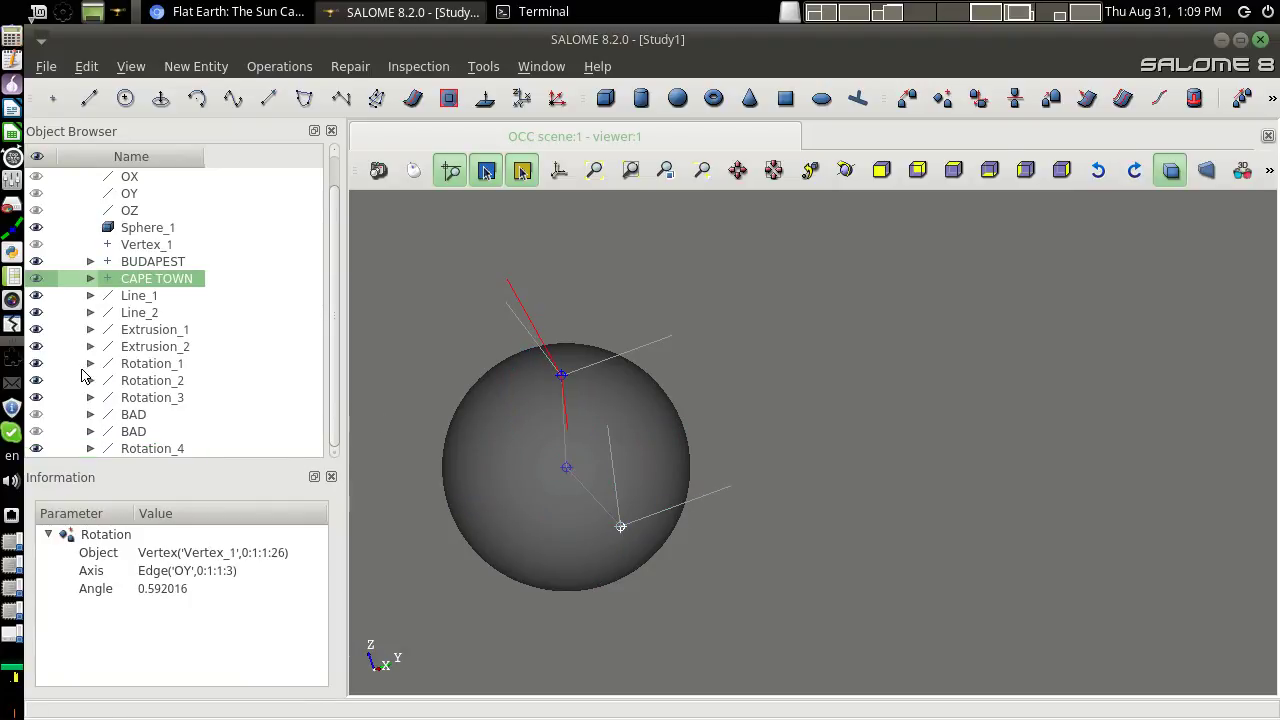
click(36, 436)
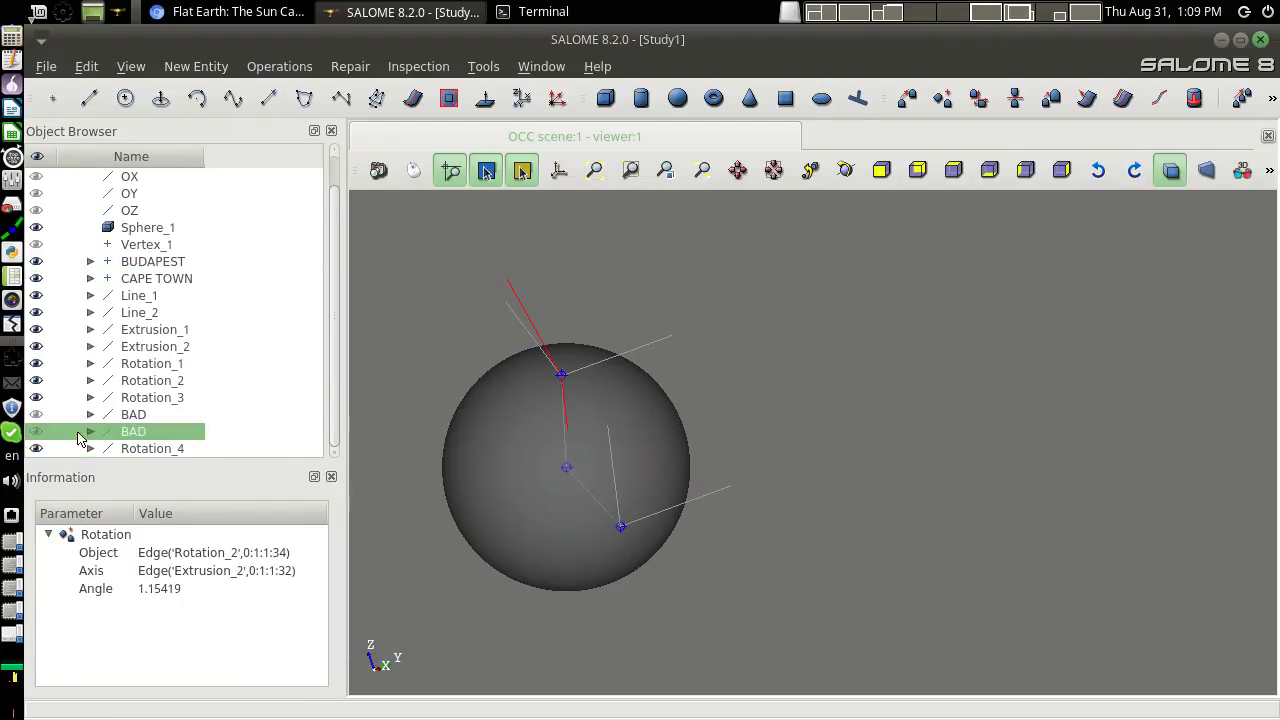
mouse_move(734, 586)
mouse_down()
mouse_move(801, 497)
mouse_move(592, 497)
mouse_move(755, 381)
mouse_up()
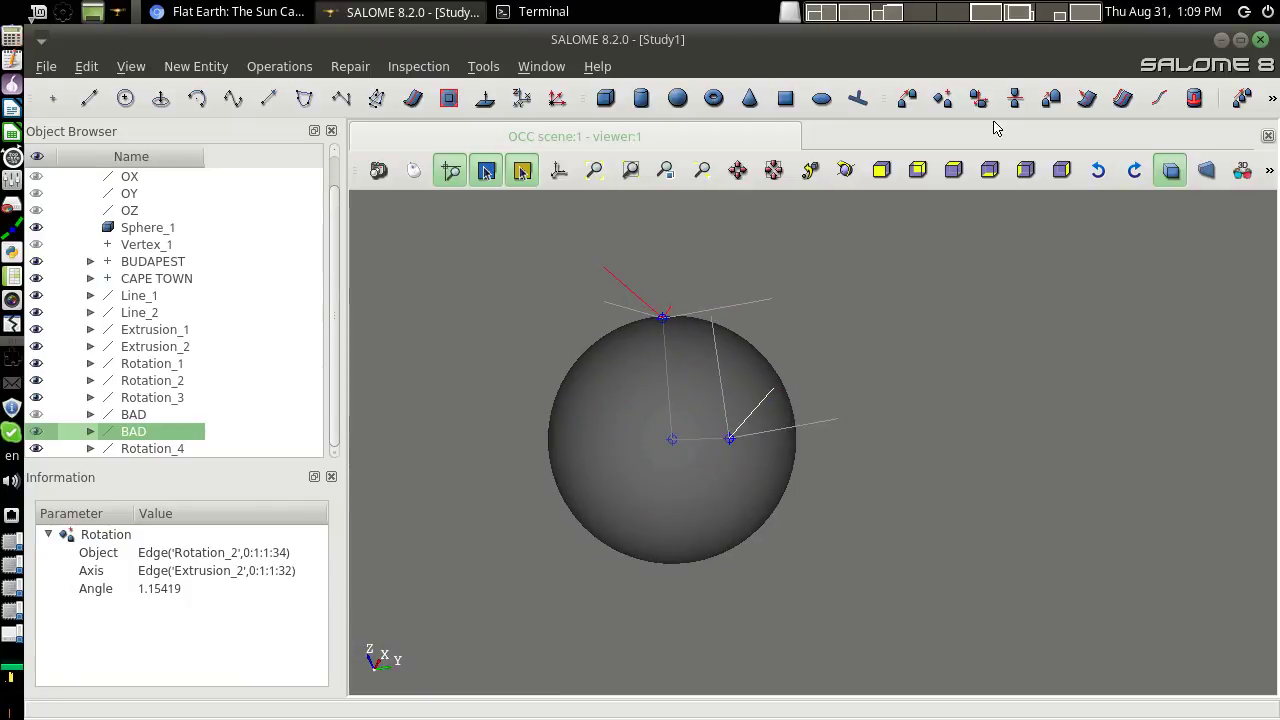
click(942, 97)
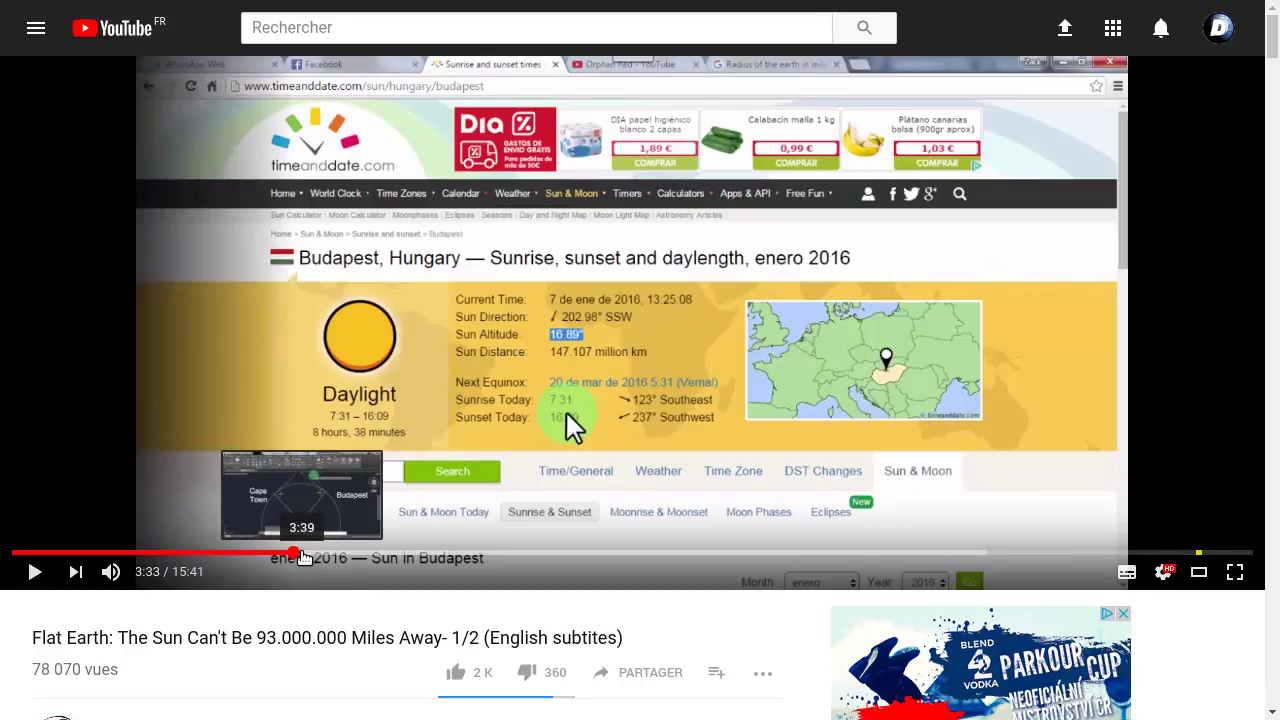
Seek the video to 4:00 for Cape Town's 292.64° sun direction, then return to SALOME
click(301, 553)
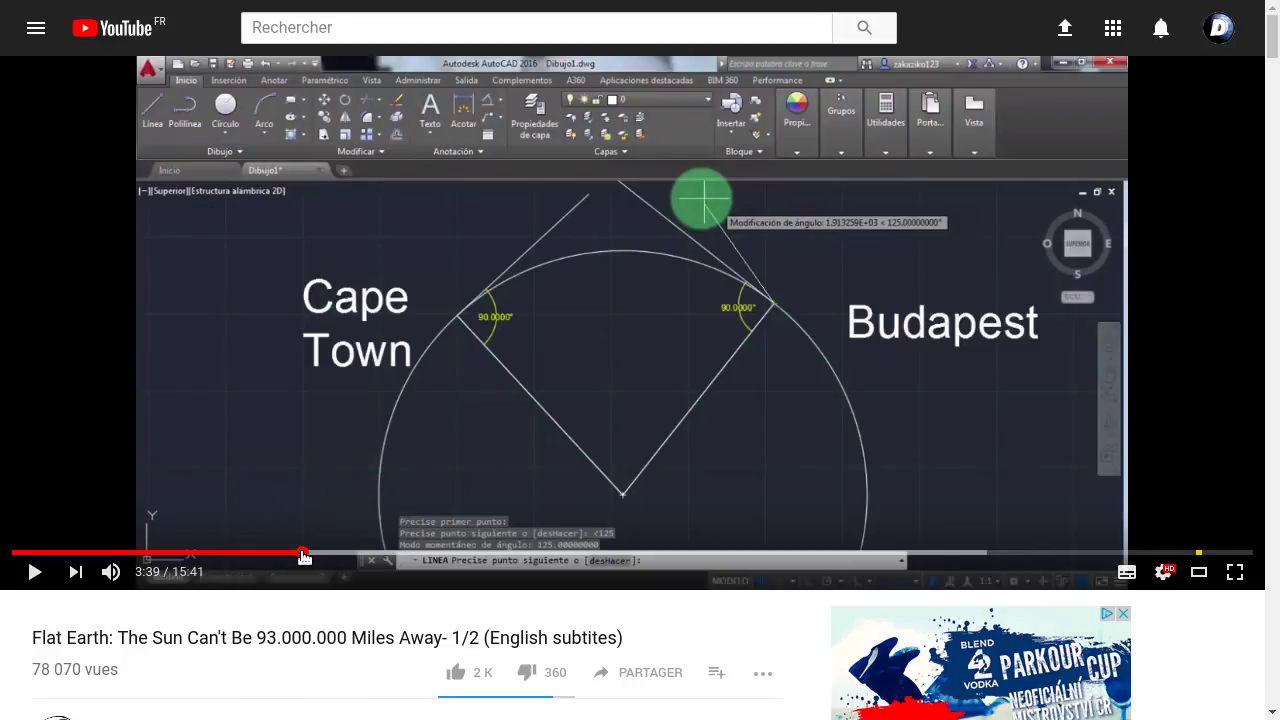
click(320, 553)
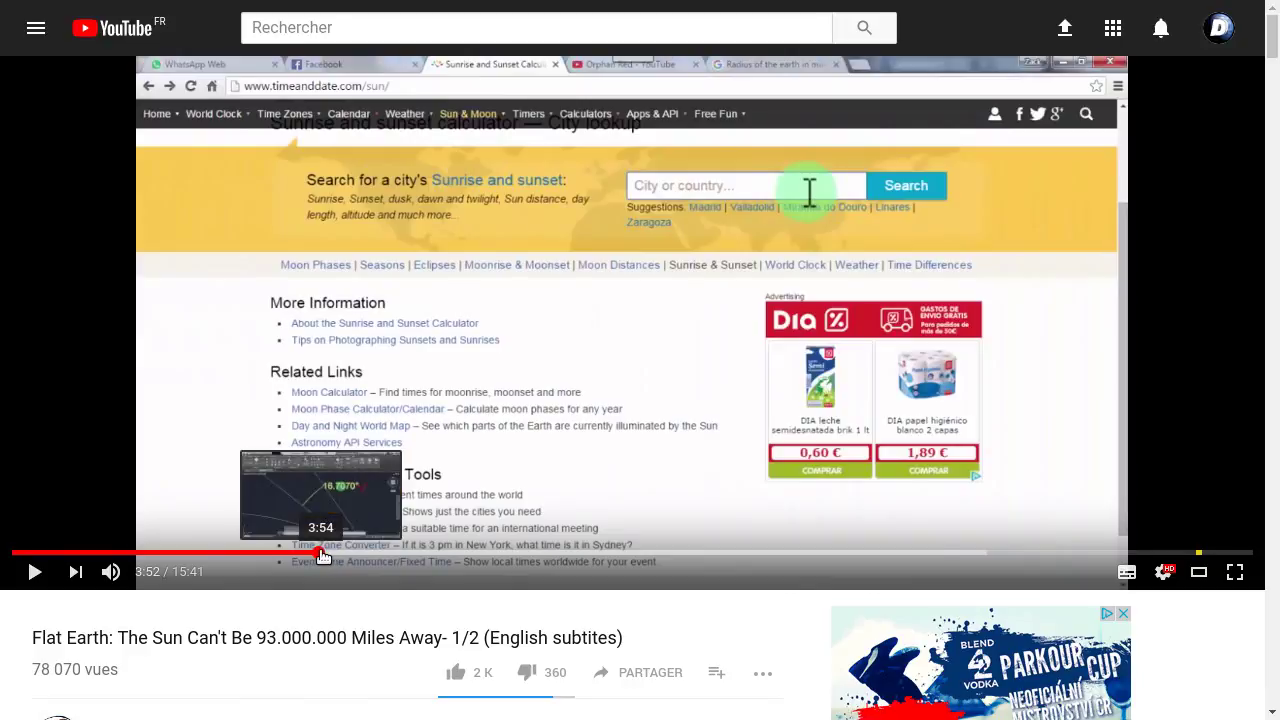
click(326, 553)
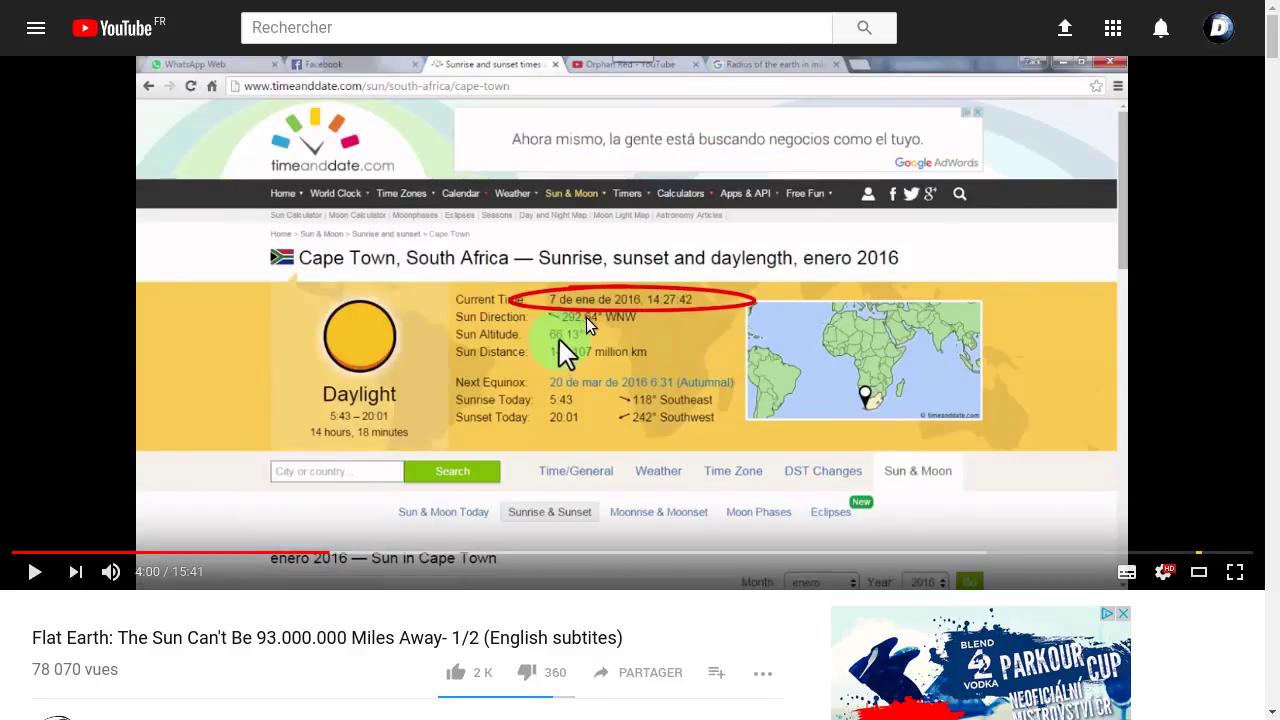
key(alt+Tab)
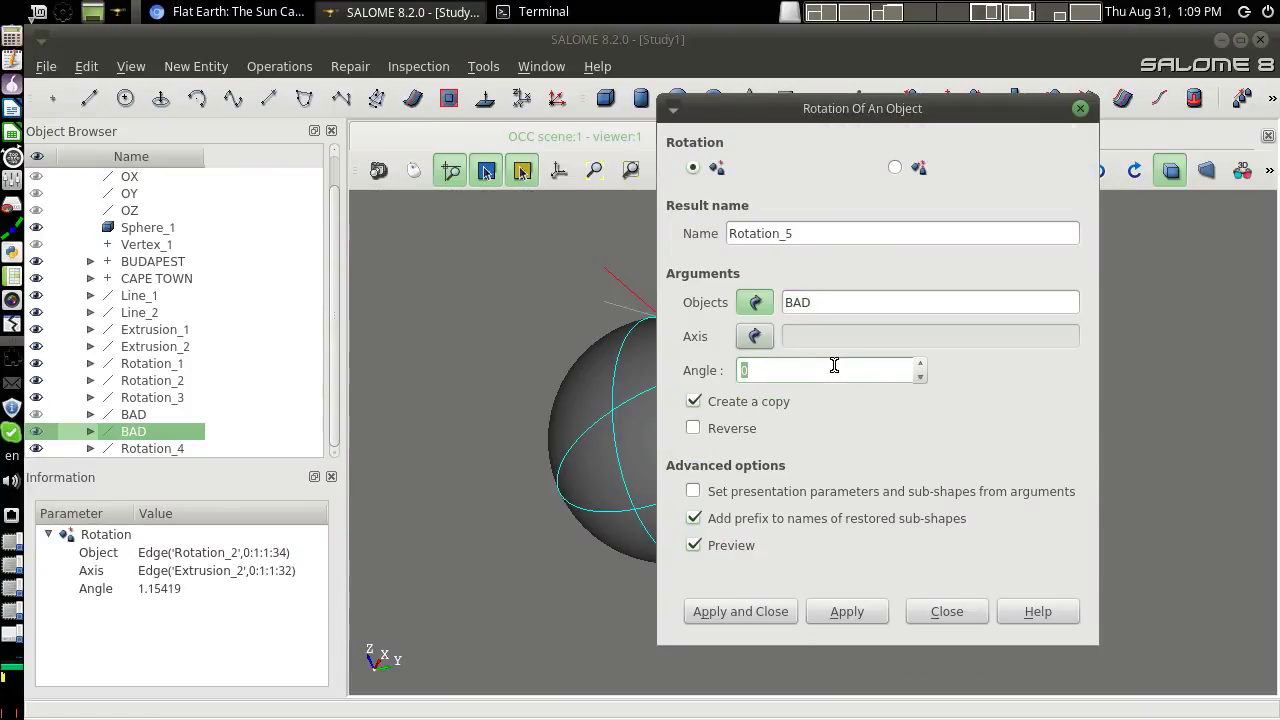
Rotate the second BAD line 292.6° about Line_2 to create Rotation_5 for Cape Town
click(773, 339)
click(722, 440)
mouse_move(764, 493)
mouse_down()
mouse_move(656, 542)
mouse_move(713, 560)
mouse_up()
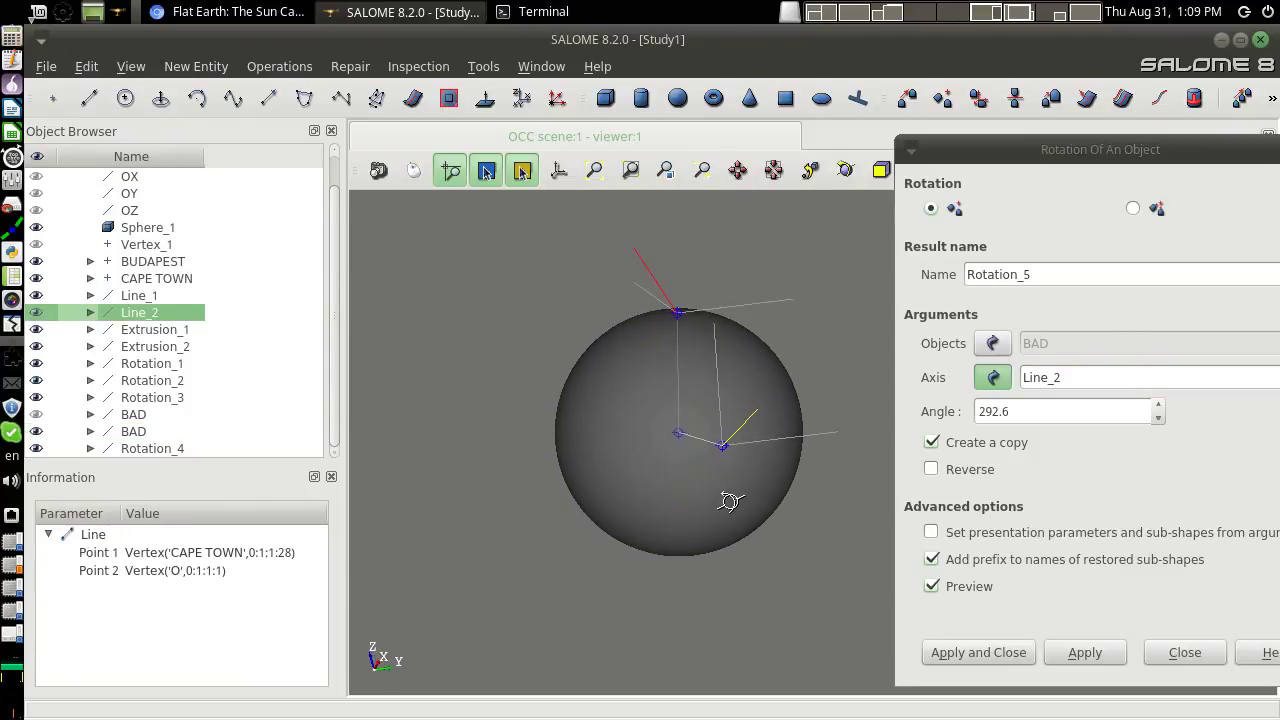
click(947, 658)
drag(781, 598, 698, 471)
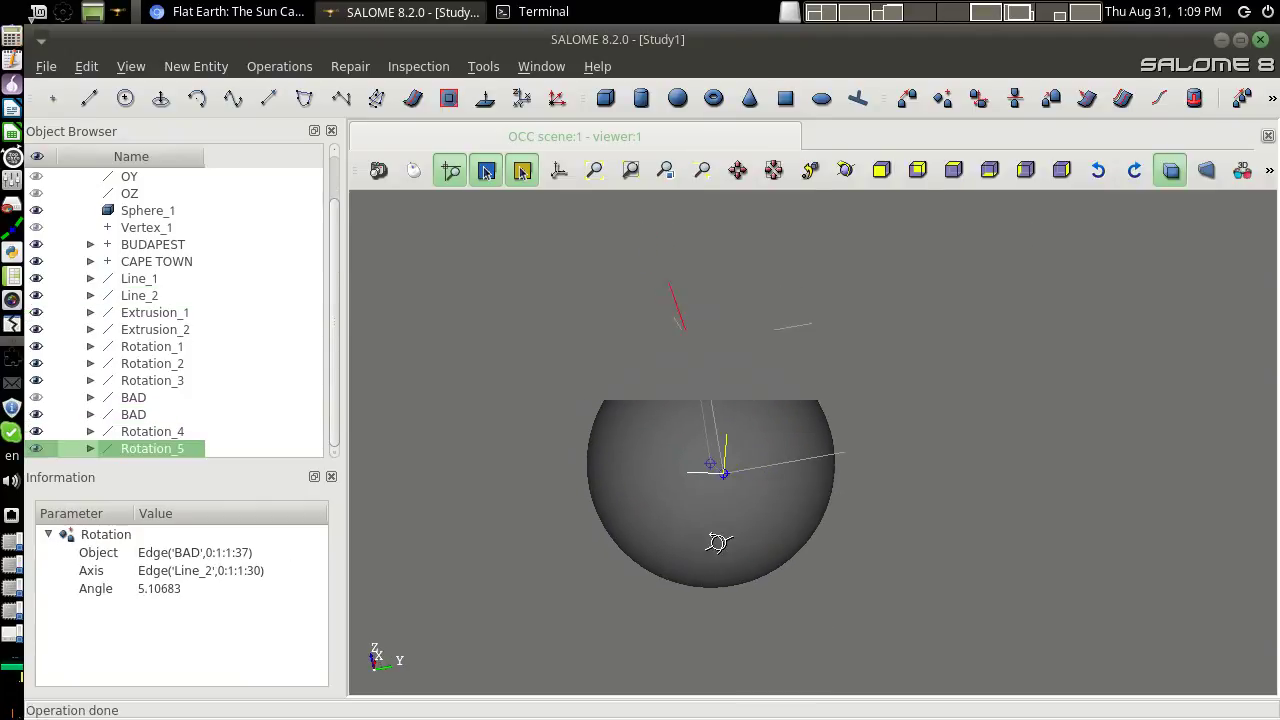
drag(713, 577, 771, 580)
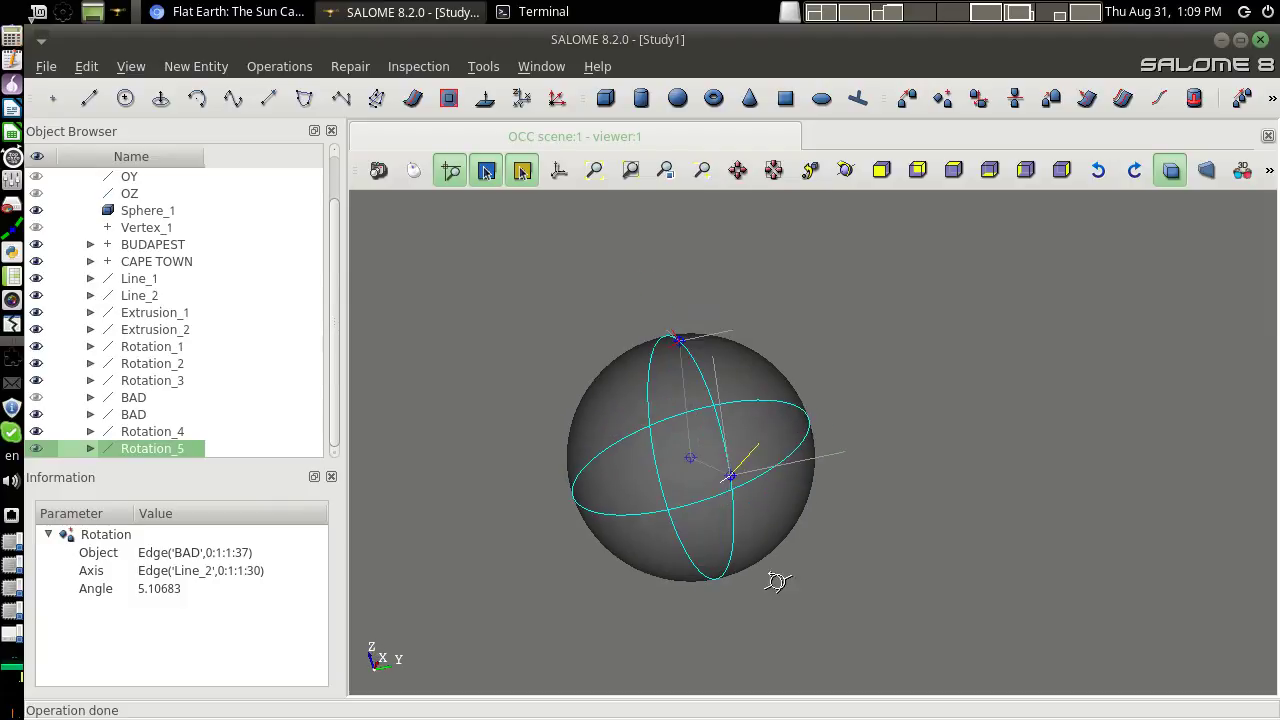
shift+click(677, 344)
Increase the edge width of the two sun-ray lines Rotation_4 and Rotation_5
right_click(857, 291)
mouse_move(1055, 307)
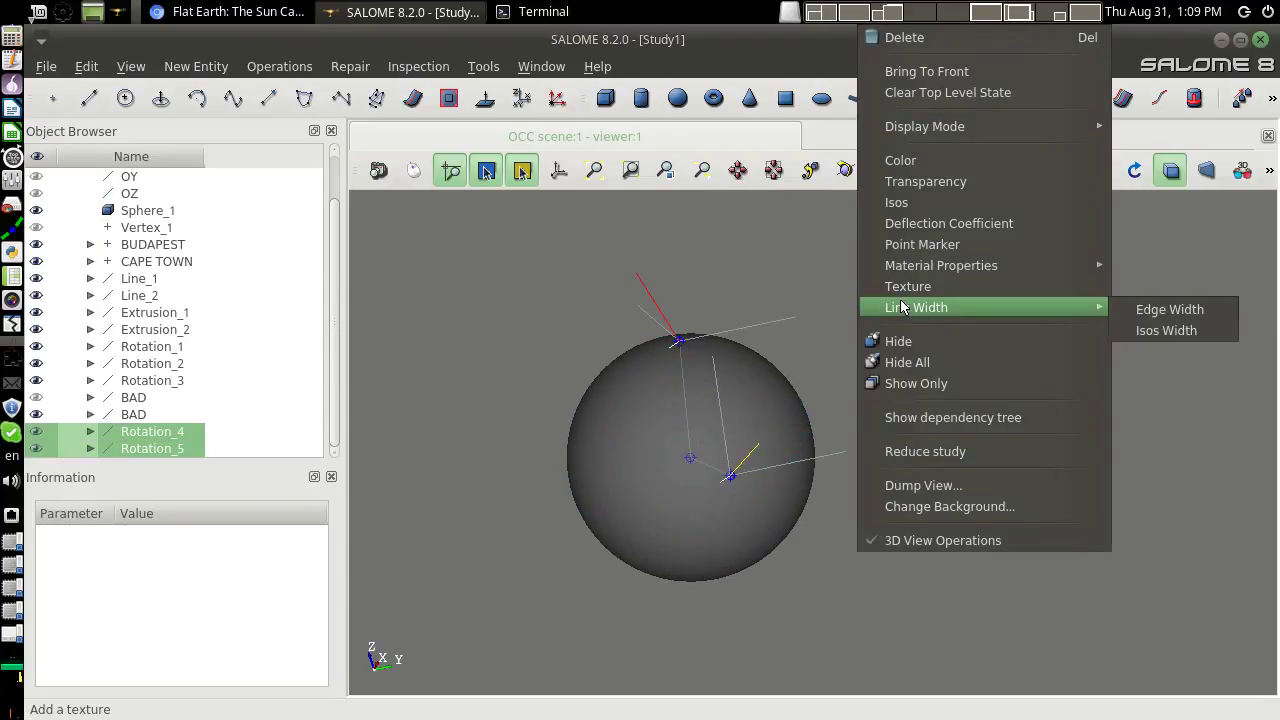
click(1184, 312)
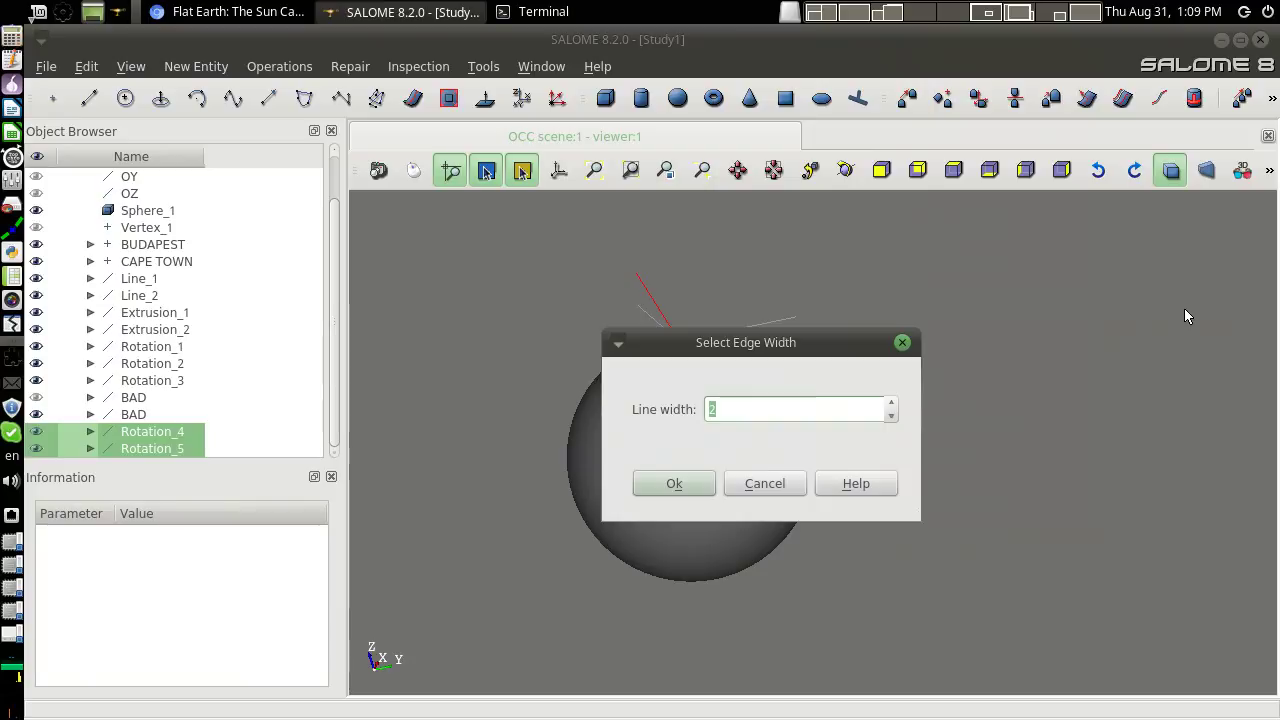
key(Return)
drag(922, 492, 963, 430)
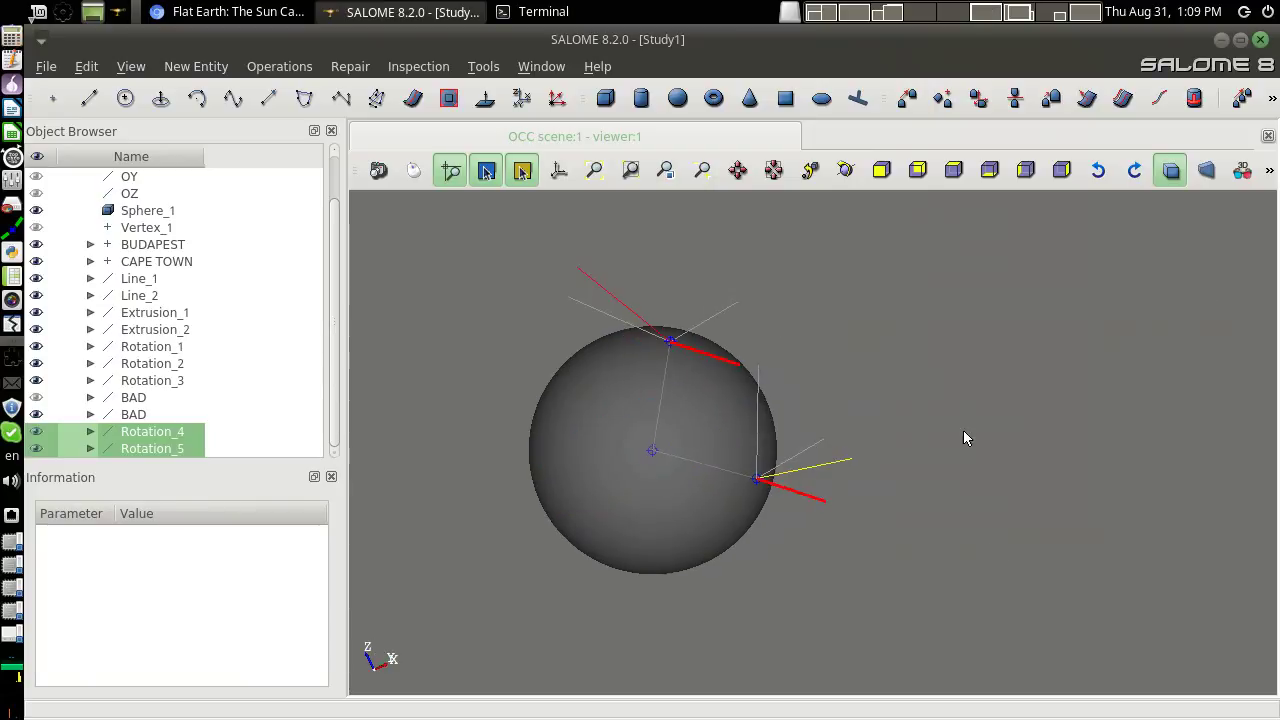
Colour both thick sun-ray lines green
click(838, 492)
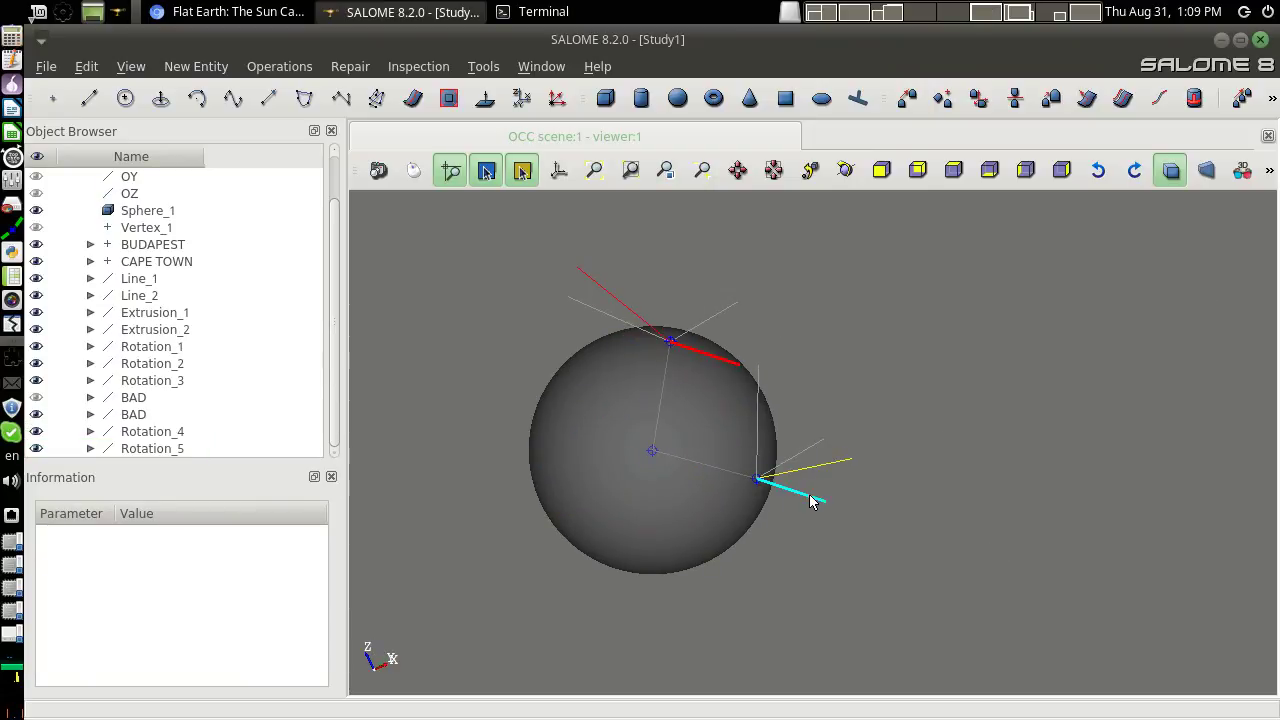
click(810, 500)
shift+click(730, 366)
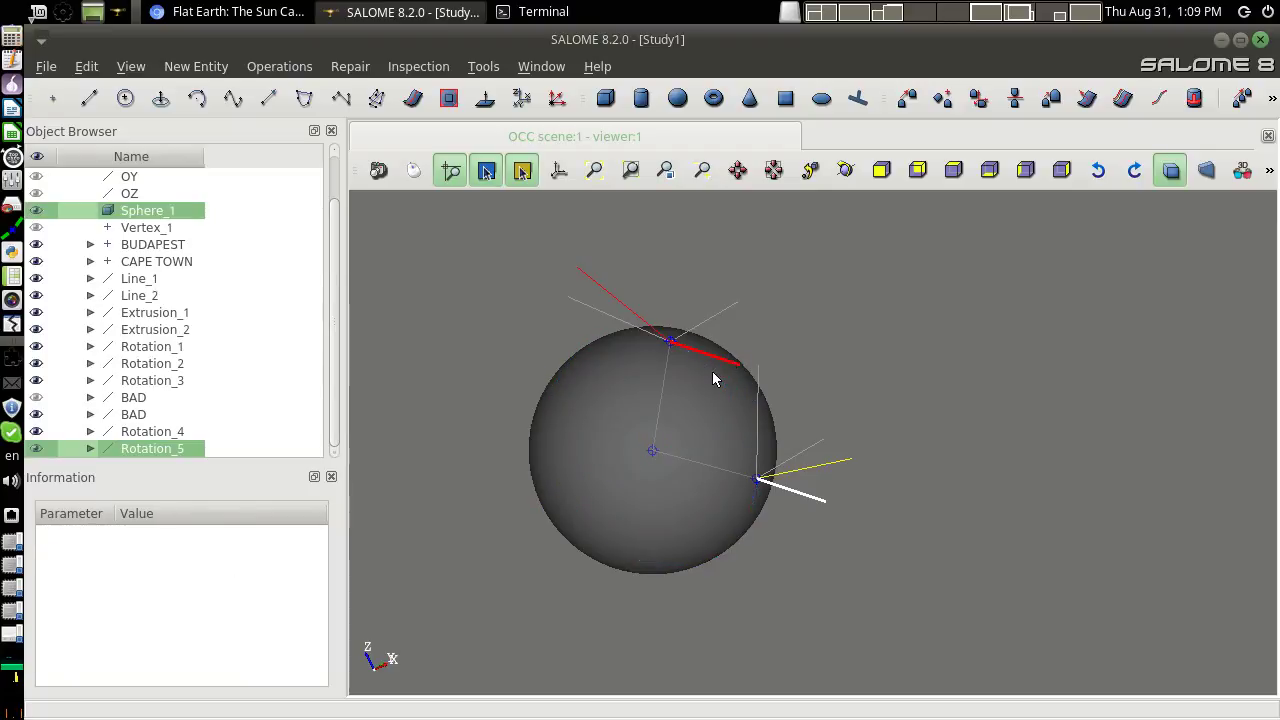
shift+click(730, 366)
shift+click(729, 364)
right_click(729, 364)
click(848, 160)
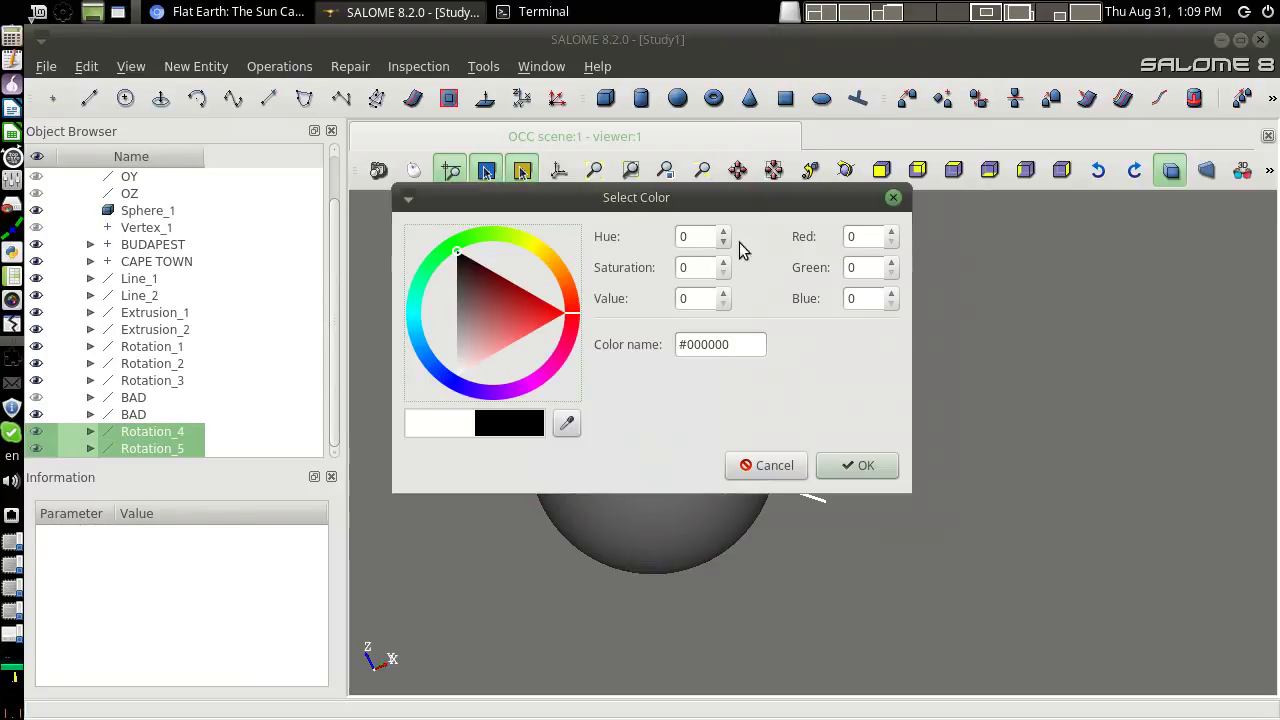
click(528, 256)
click(528, 270)
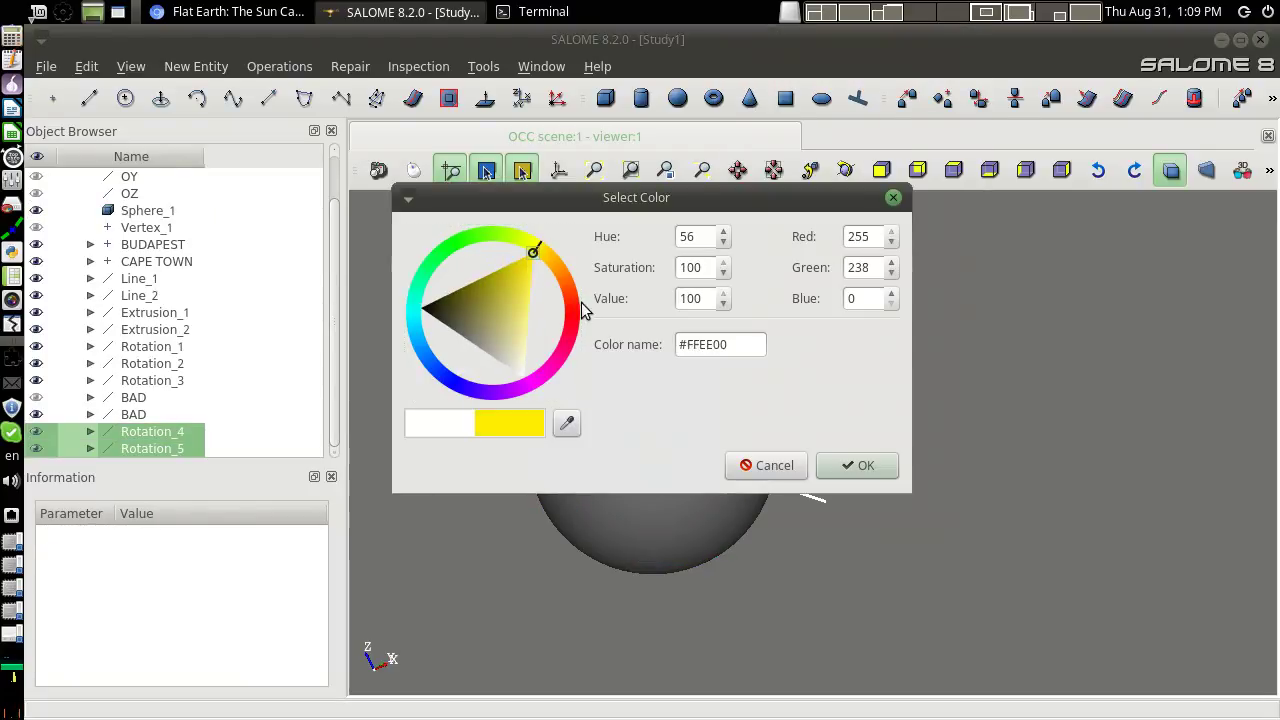
click(449, 237)
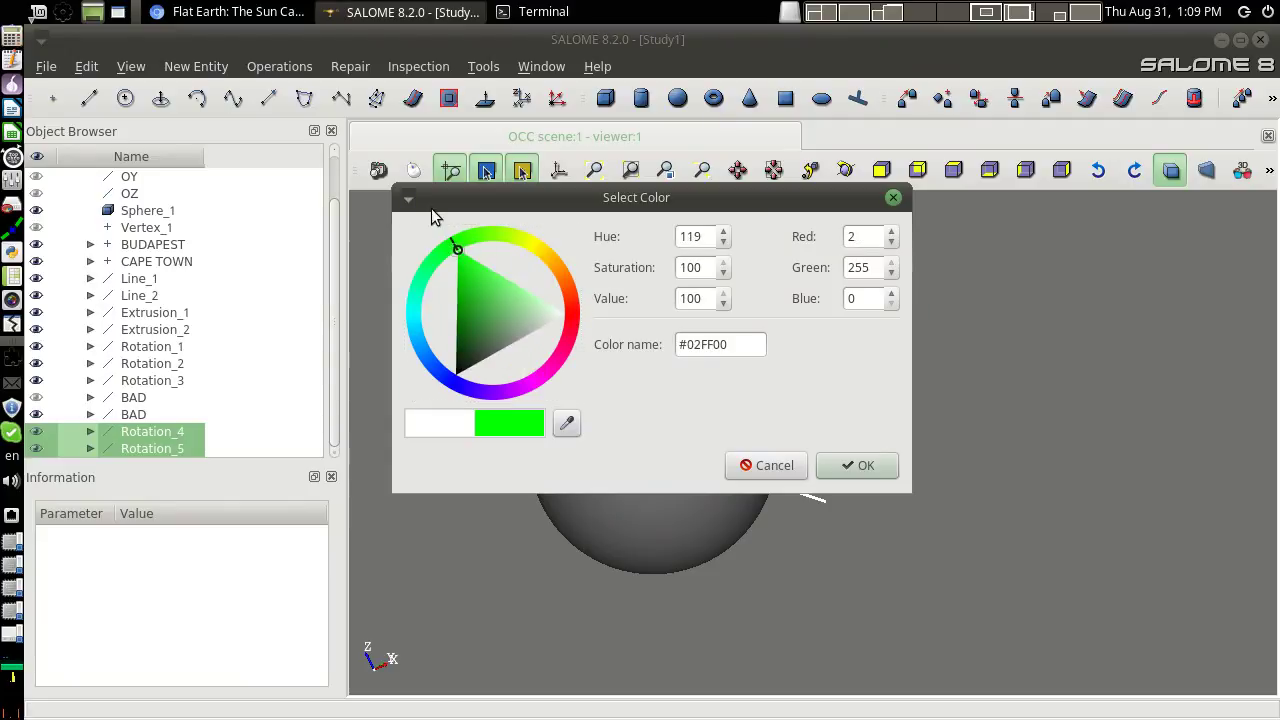
click(857, 465)
Orbit around the sphere to inspect the green rays at Budapest and Cape Town
mouse_move(856, 571)
mouse_down()
mouse_move(859, 597)
mouse_move(969, 609)
mouse_move(523, 512)
mouse_move(394, 463)
mouse_move(983, 543)
mouse_up()
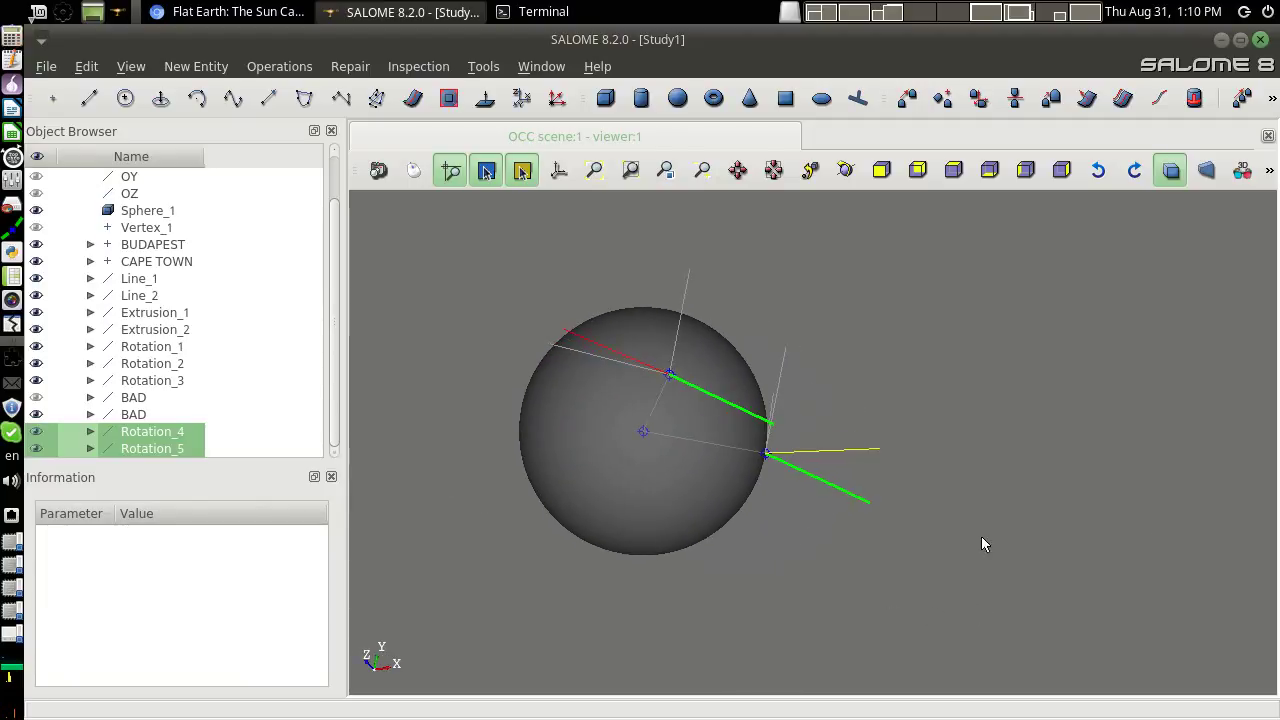
mouse_move(1243, 506)
mouse_down()
mouse_move(739, 365)
mouse_move(954, 434)
mouse_move(930, 431)
mouse_up()
mouse_move(1240, 291)
mouse_down()
mouse_move(1200, 543)
mouse_move(766, 520)
mouse_move(1159, 401)
mouse_up()
mouse_move(1221, 507)
mouse_down()
mouse_move(881, 500)
mouse_move(757, 457)
mouse_up()
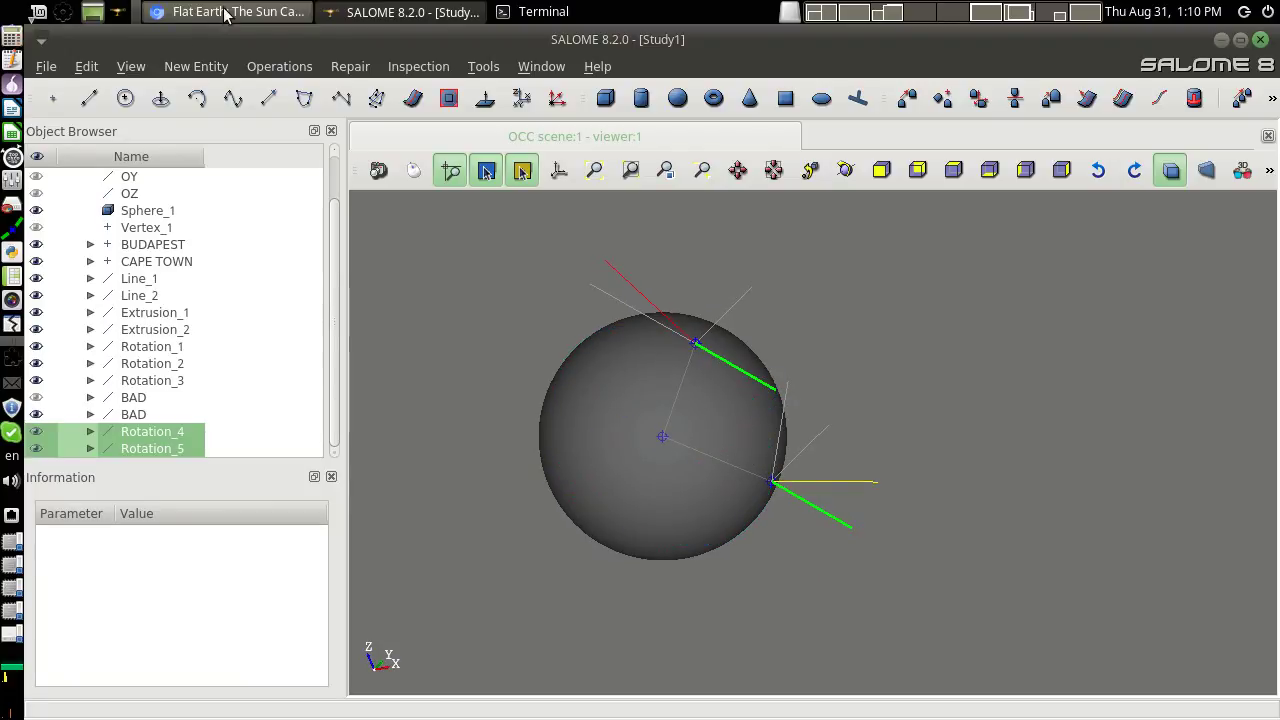
Bring the Flat Earth video's browser window to the front
click(227, 12)
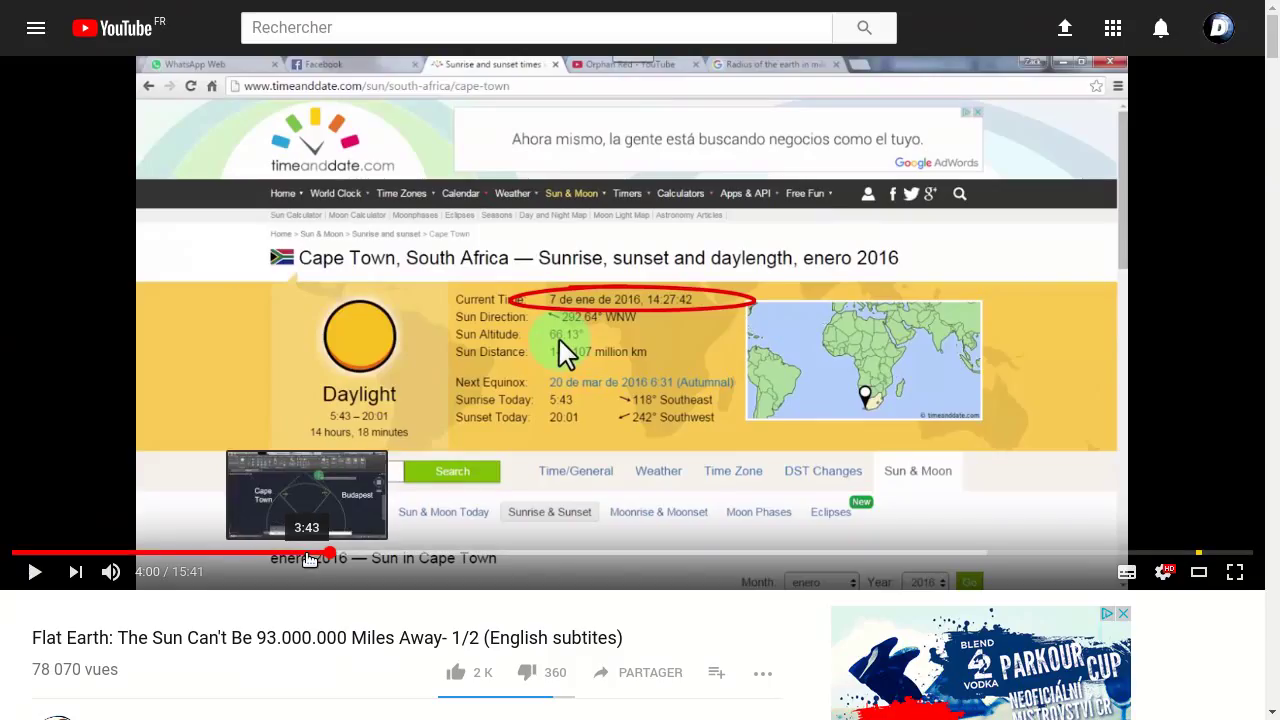
scroll(480, 580, down, 3)
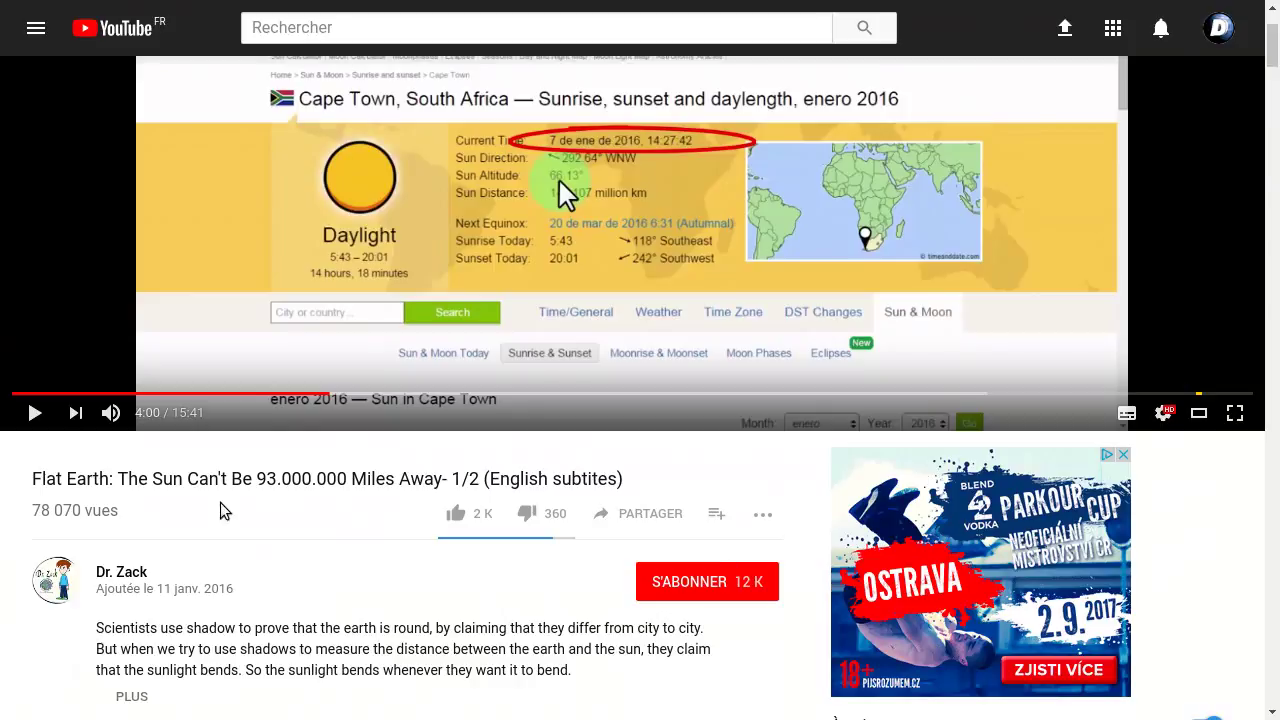
scroll(360, 530, down, 3)
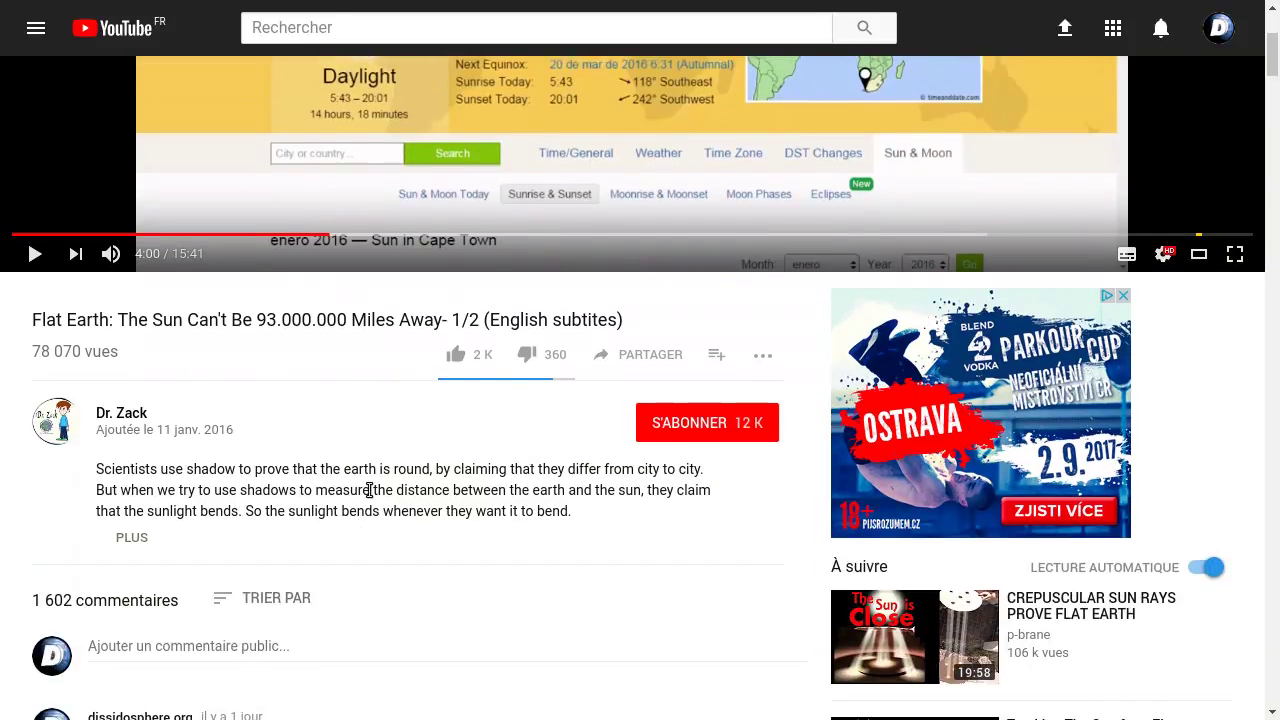
scroll(437, 489, up, 6)
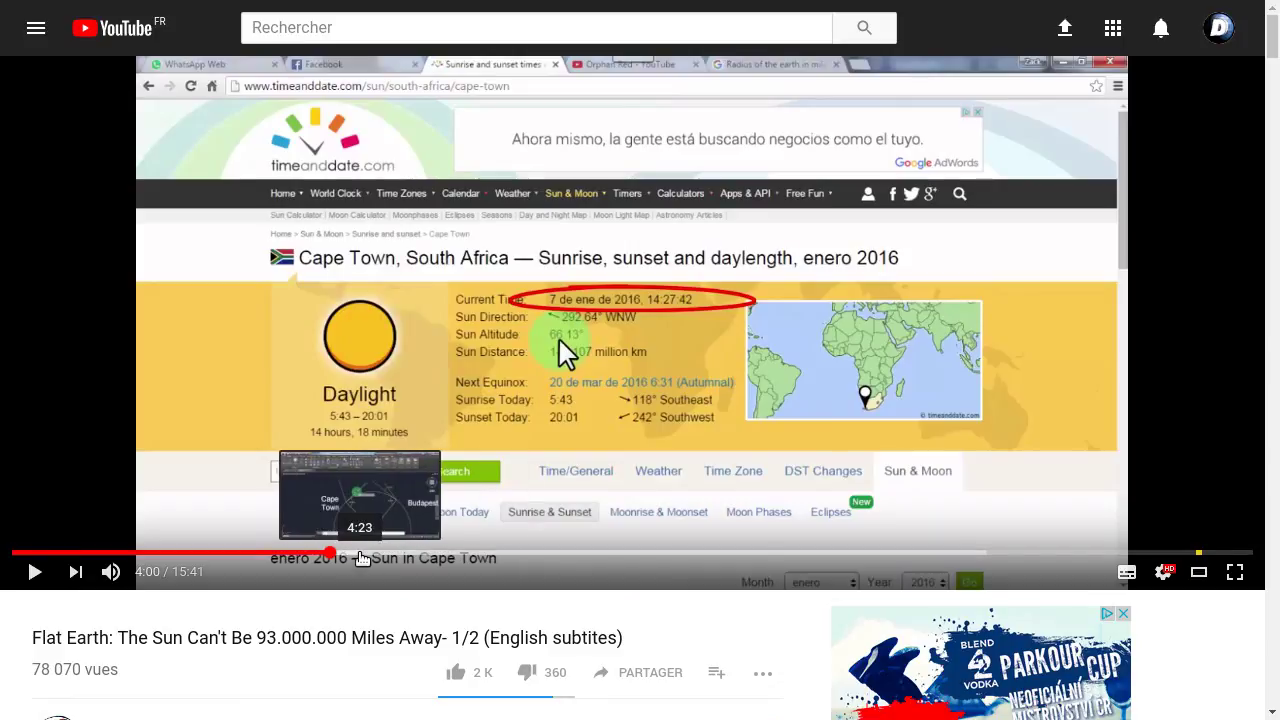
Scrub the video forward to the Hungary/Budapest 'Ball Earth Deception' drawing at 13:21
click(377, 557)
drag(377, 557, 435, 553)
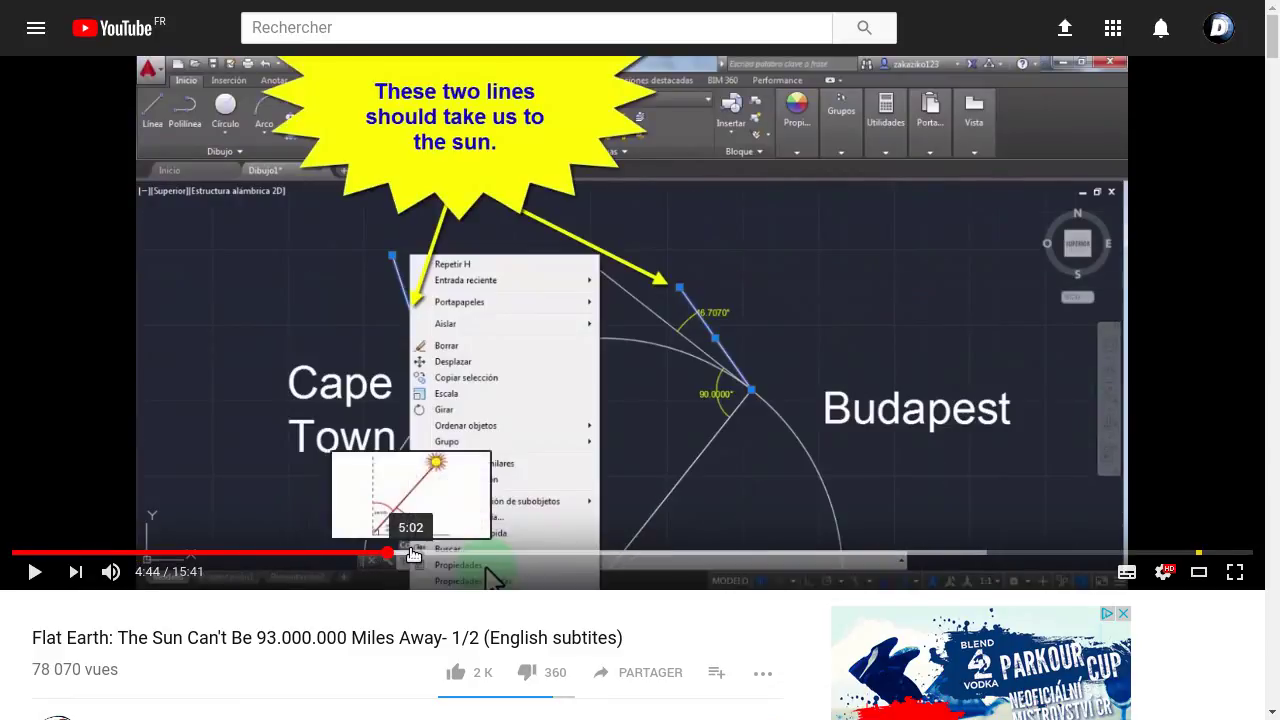
click(452, 553)
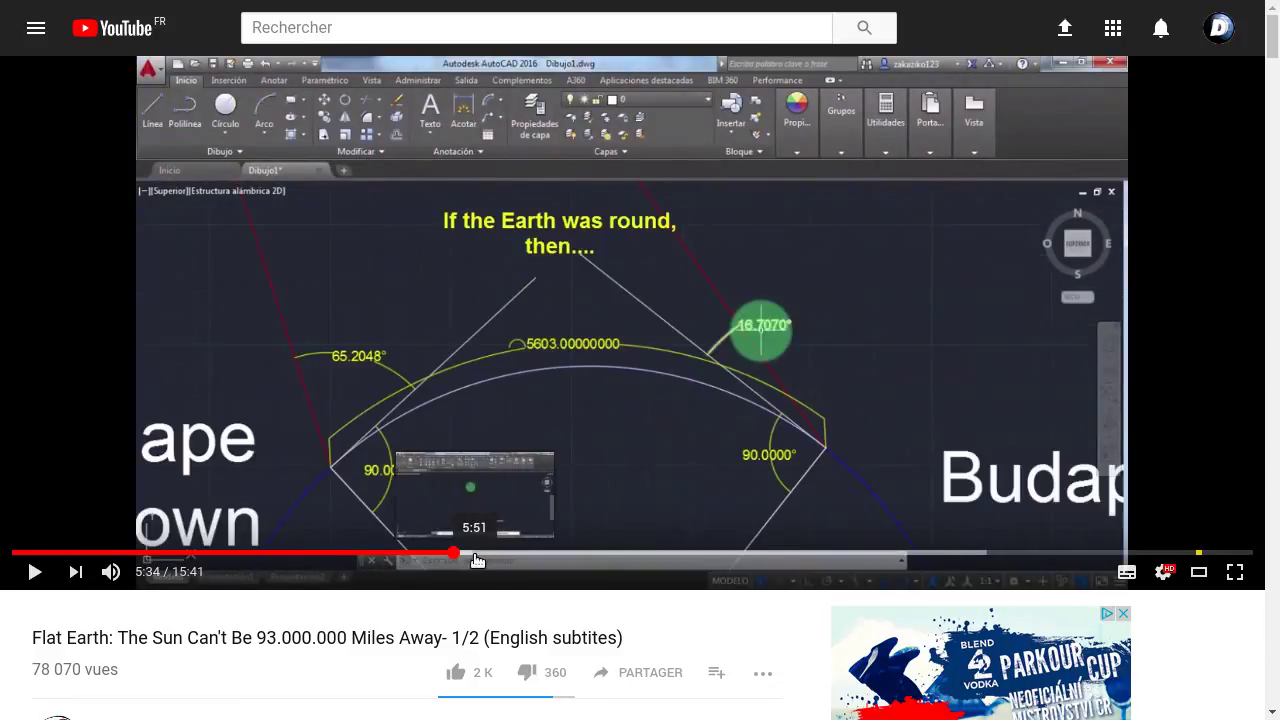
drag(479, 553, 585, 549)
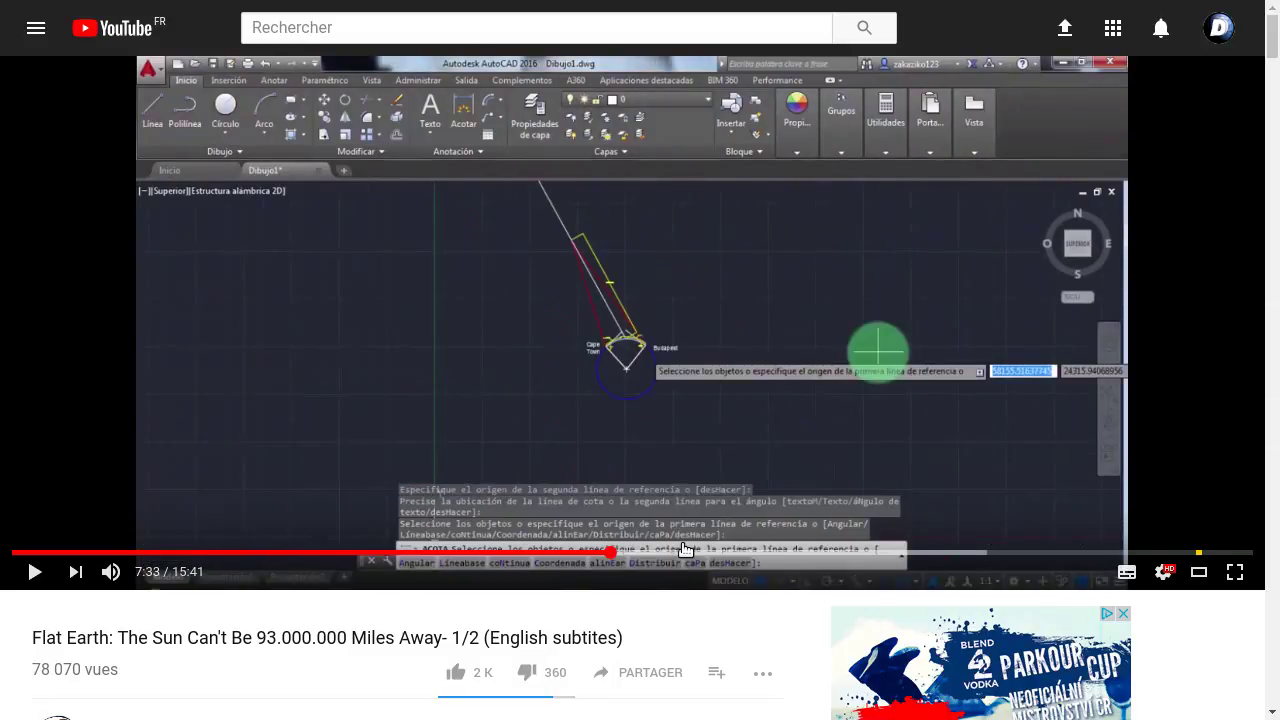
drag(585, 549, 713, 552)
drag(813, 550, 1030, 553)
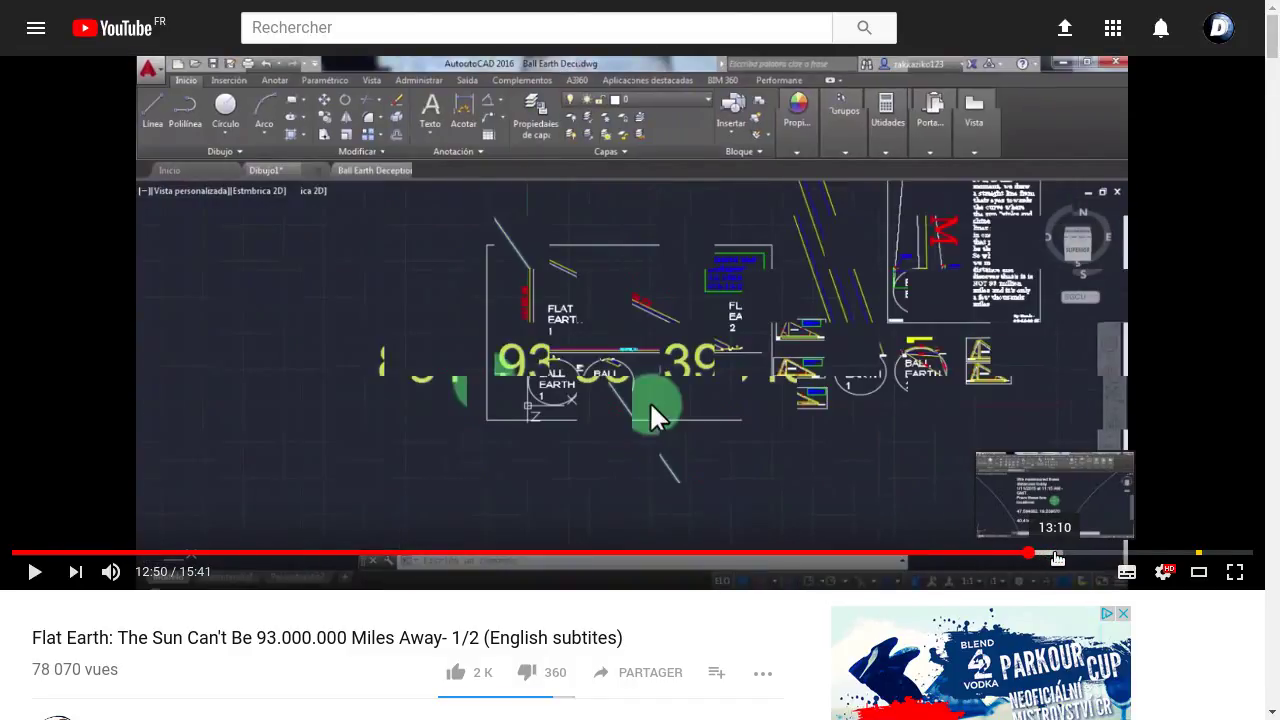
drag(1030, 553, 1068, 553)
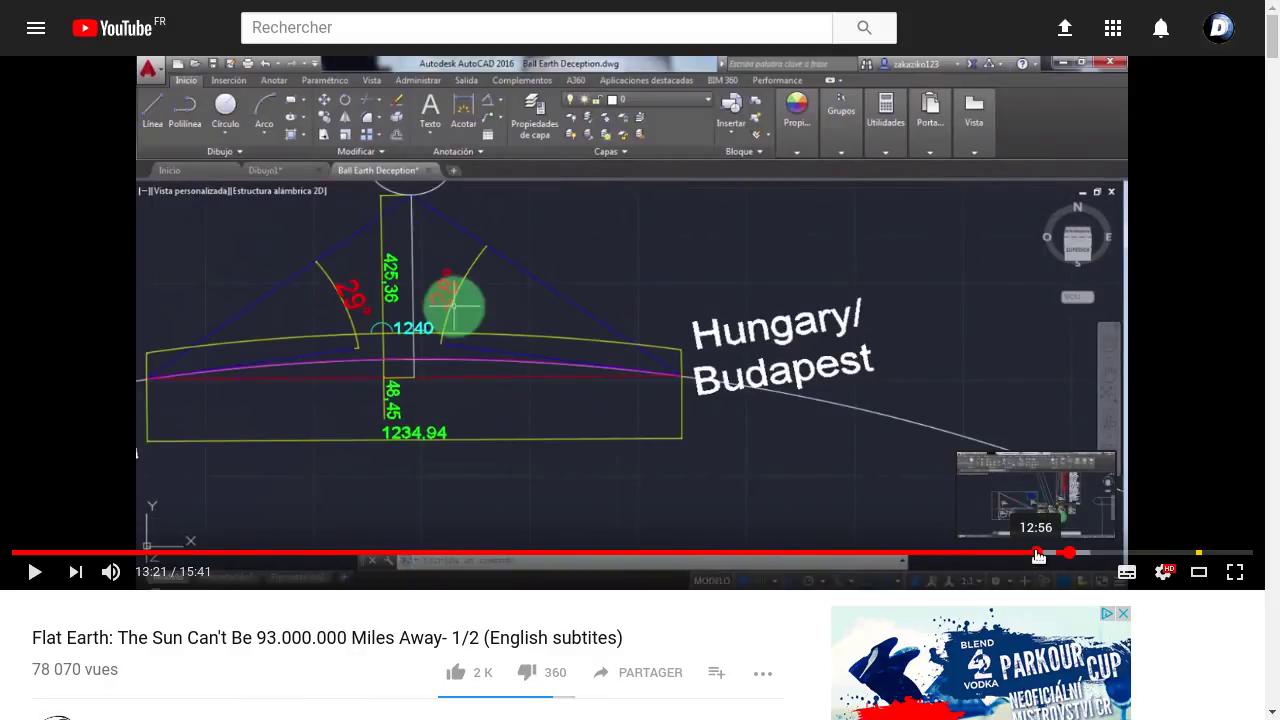
Seek back from 12:56 to the 'If the sun was that far, then...' scene at 6:23
click(1038, 553)
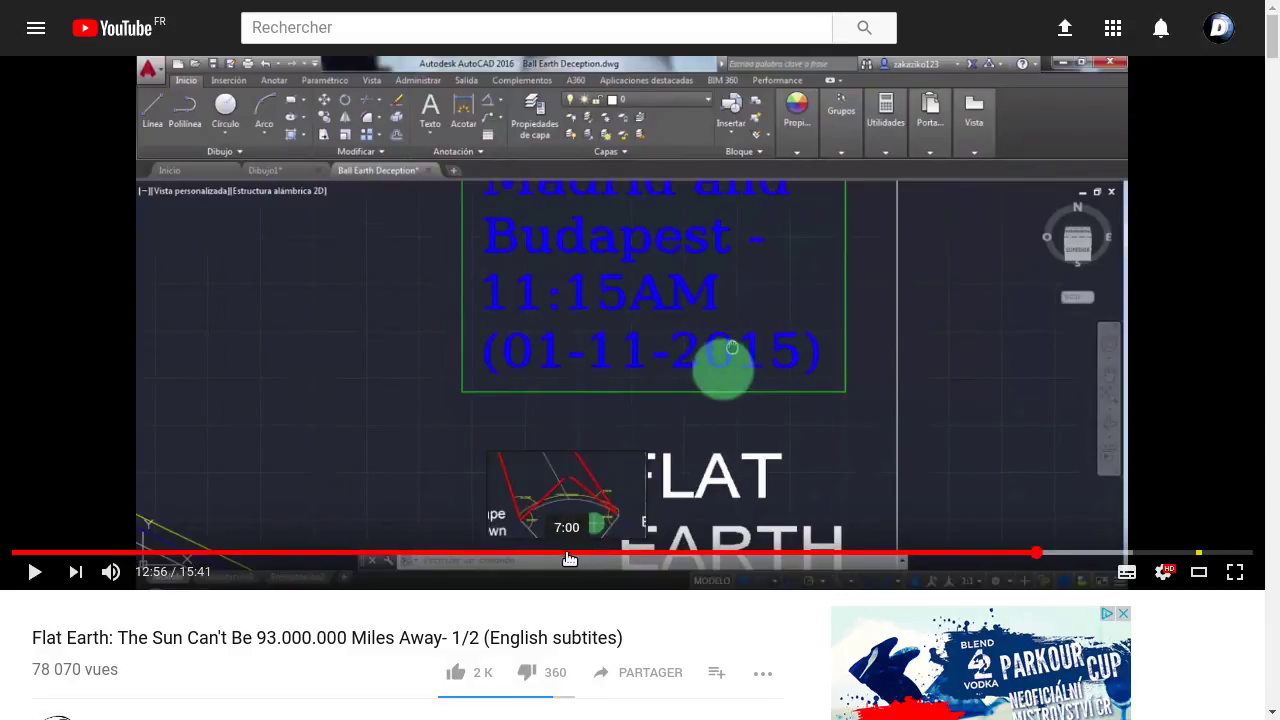
drag(563, 556, 521, 555)
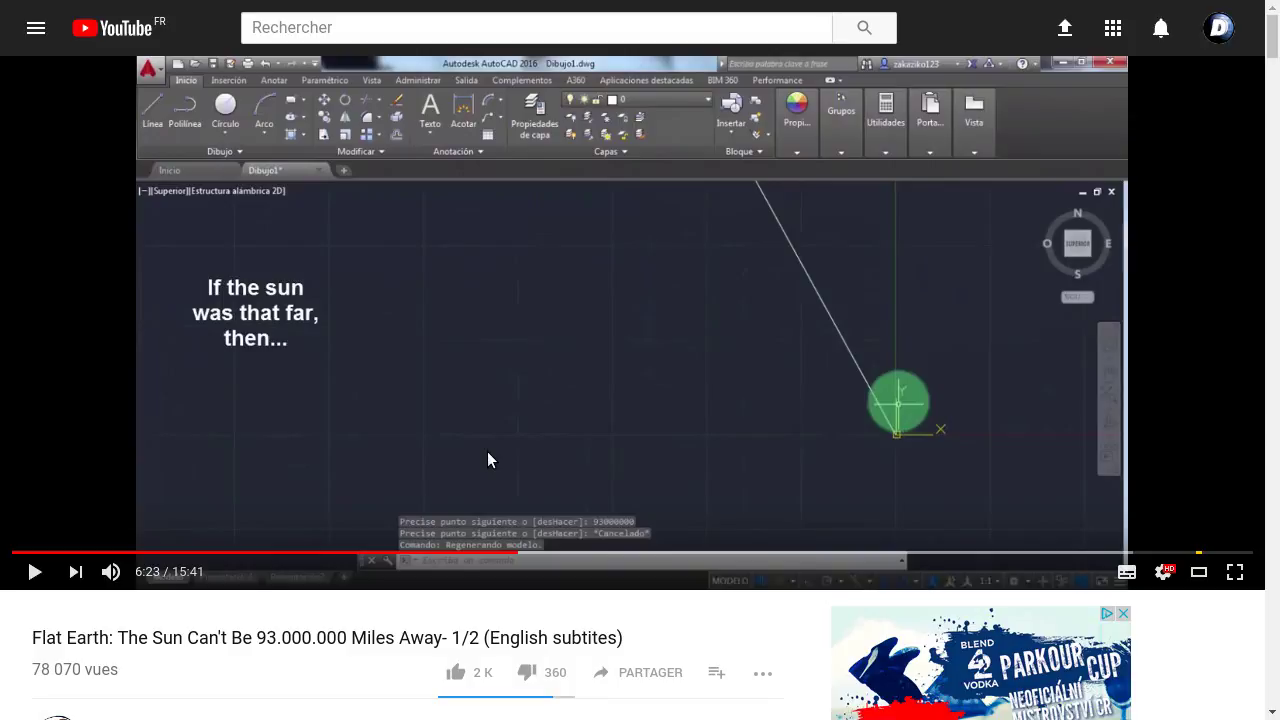
Seek the Flat Earth video to the 'The sun should be here' diagram at 5:39
click(448, 556)
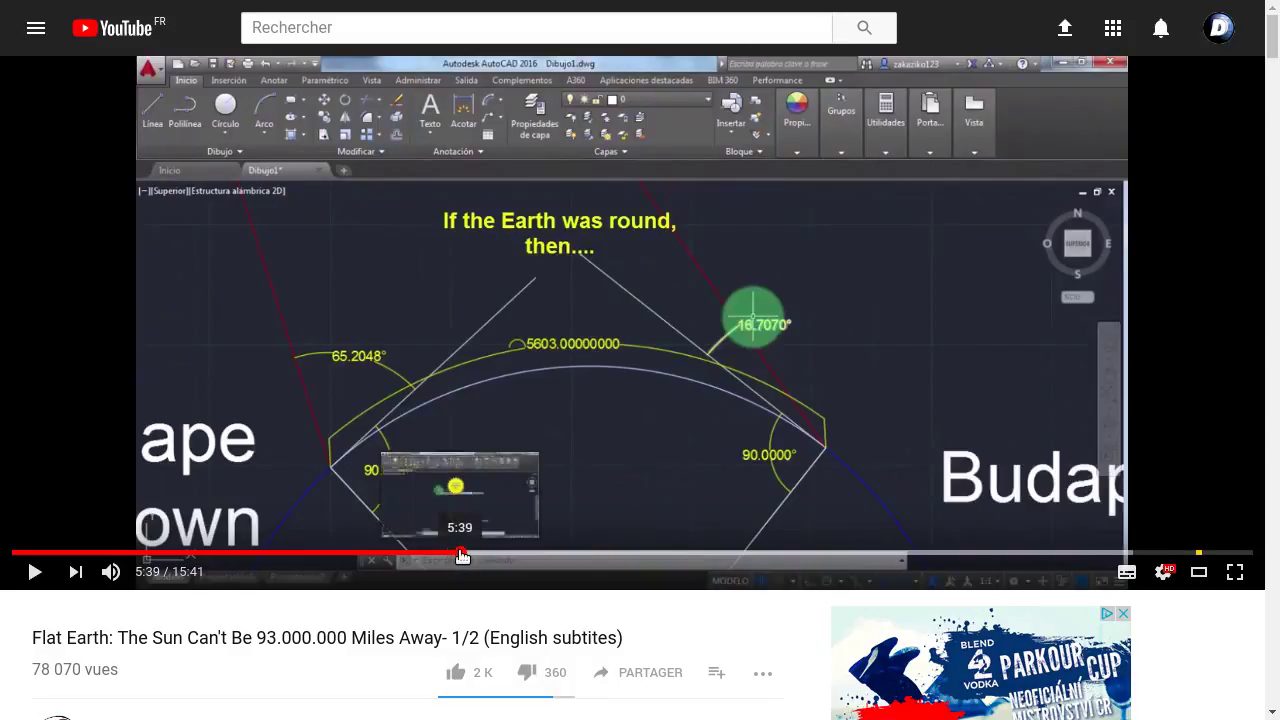
click(458, 556)
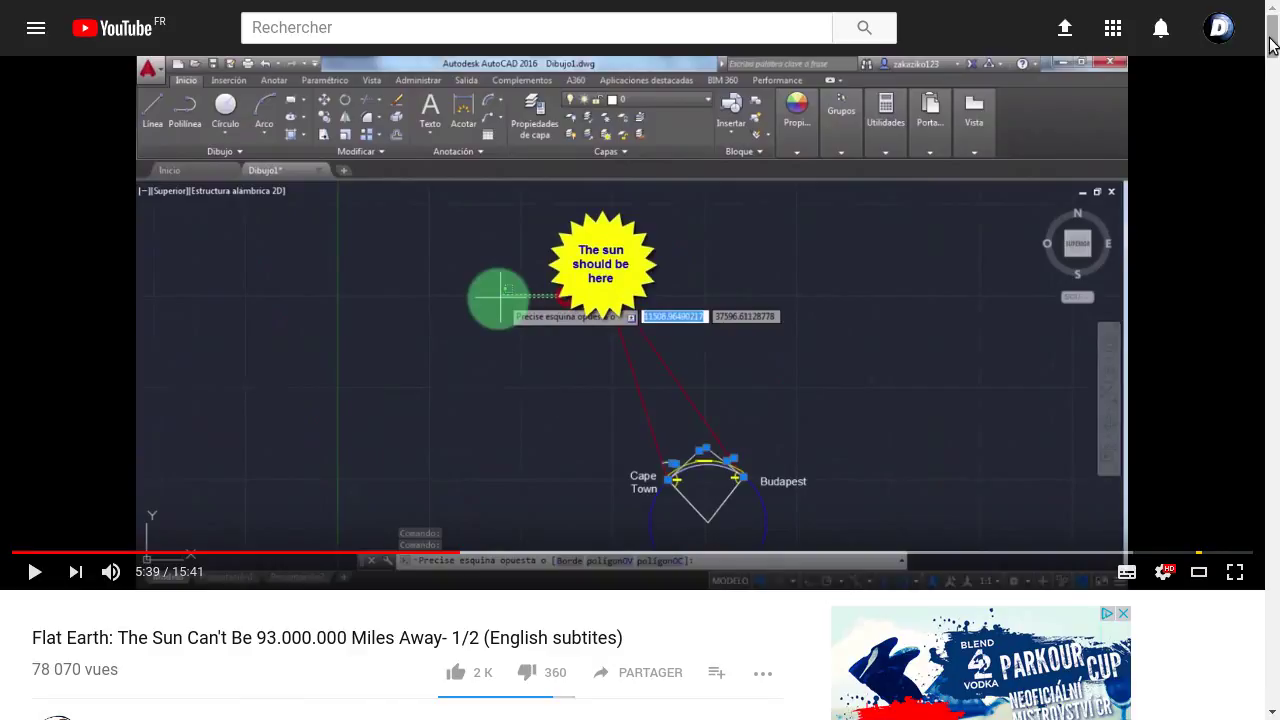
scroll(1270, 38, down, 2)
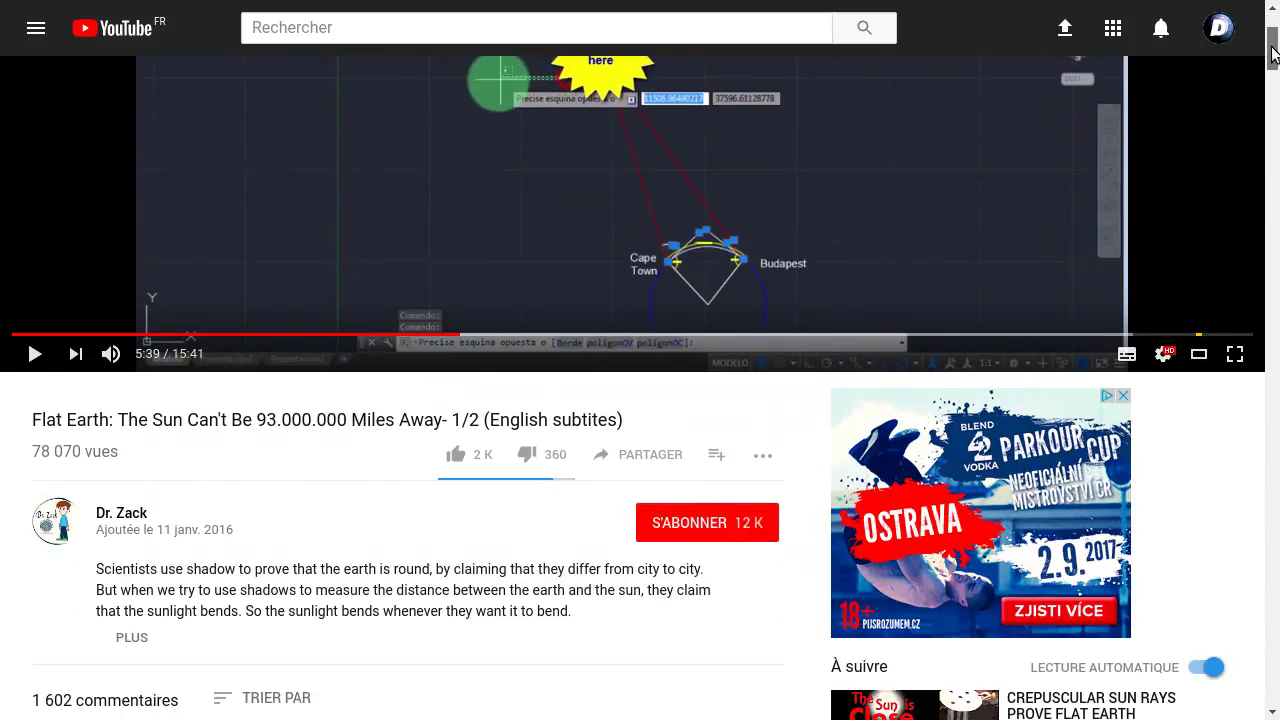
scroll(896, 272, up, 2)
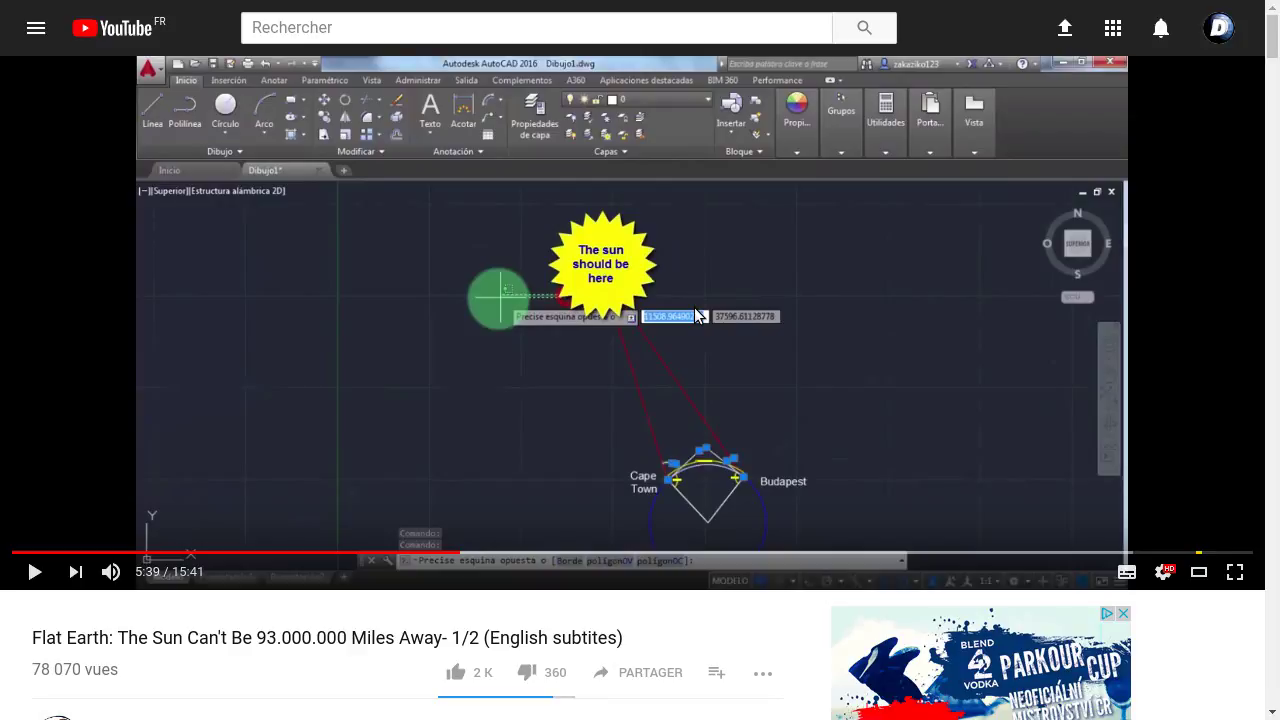
key(alt+Tab)
key(alt+shift+Tab)
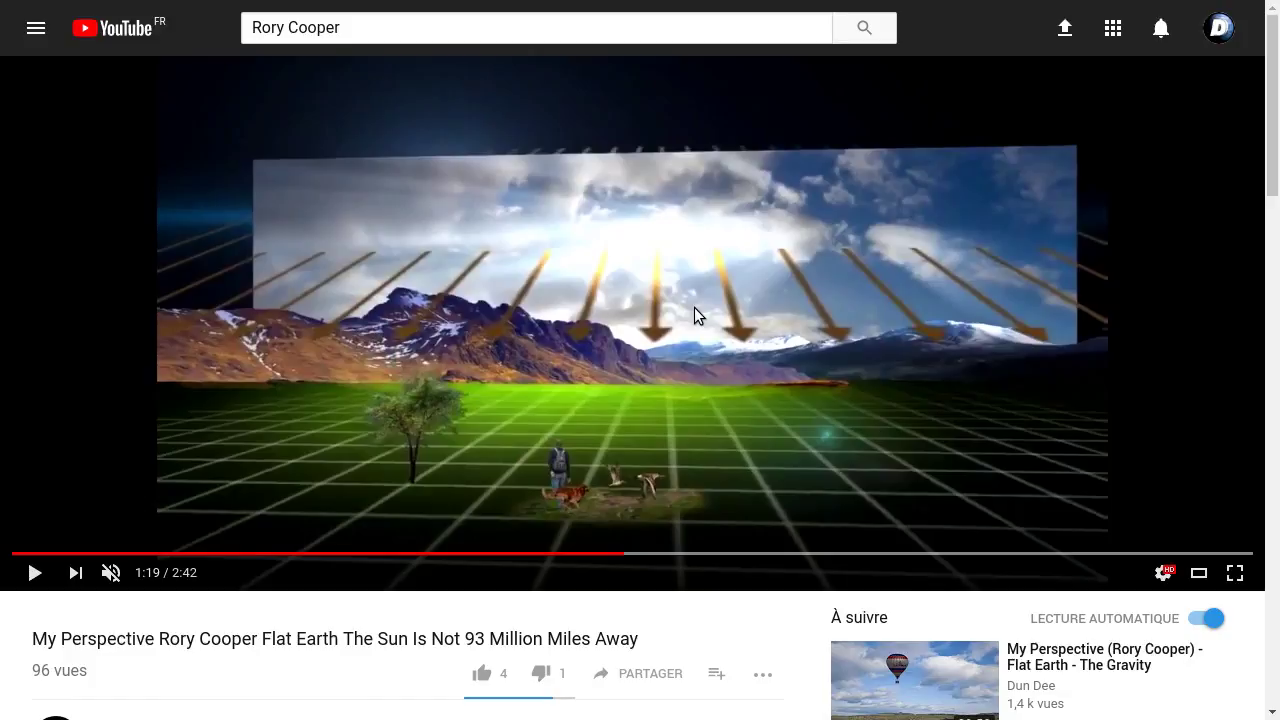
Play the parallel sun-rays video to about 1:26, pause, then start 'Flat earth and the setting sun'
click(513, 513)
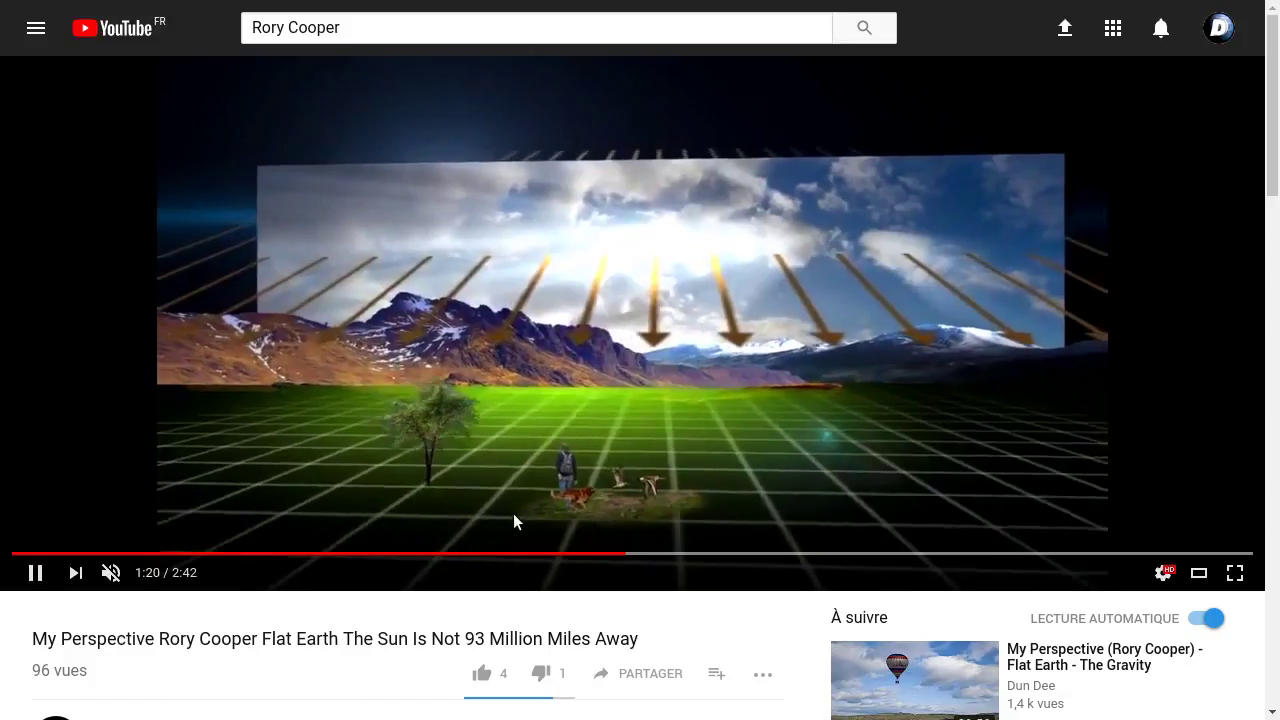
drag(643, 553, 700, 553)
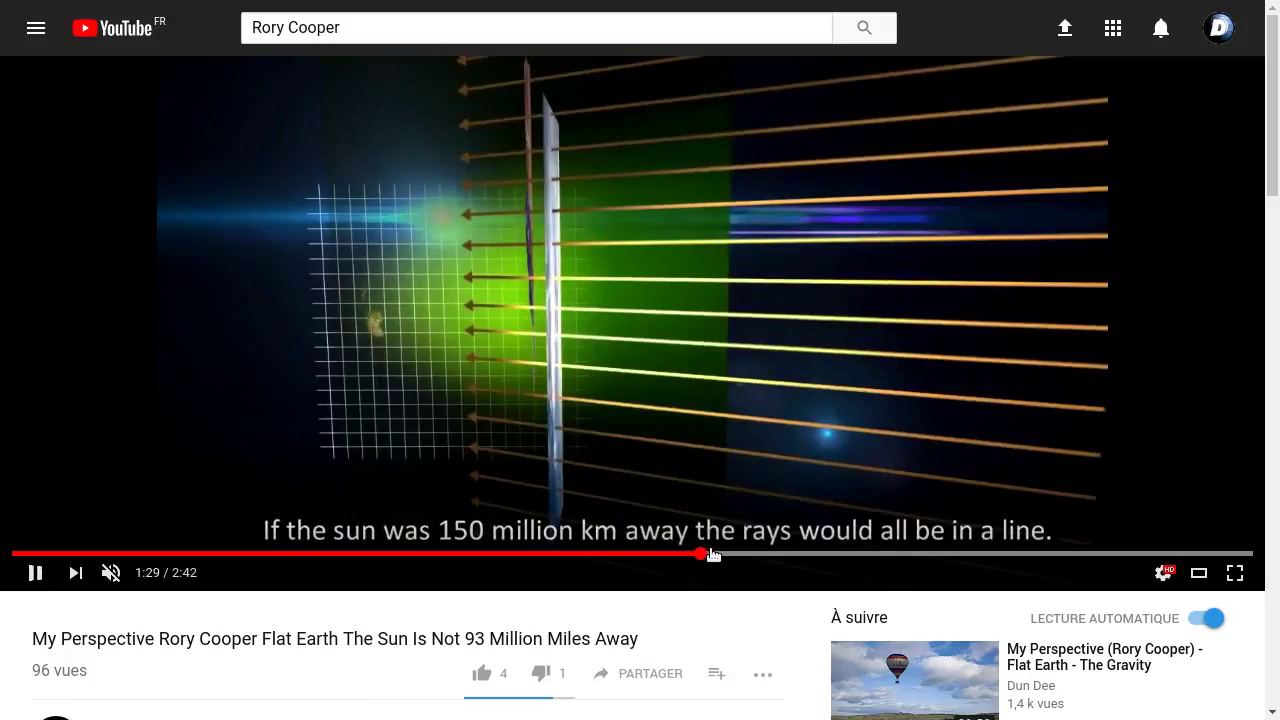
click(258, 482)
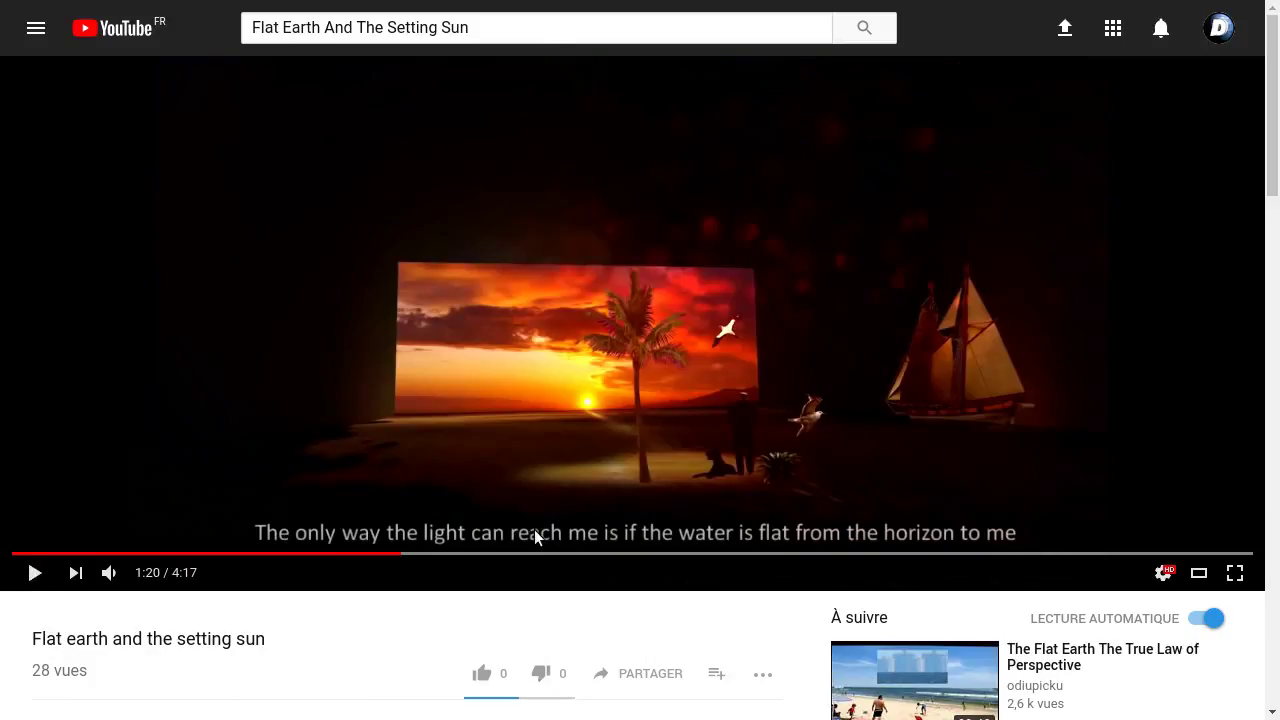
click(534, 531)
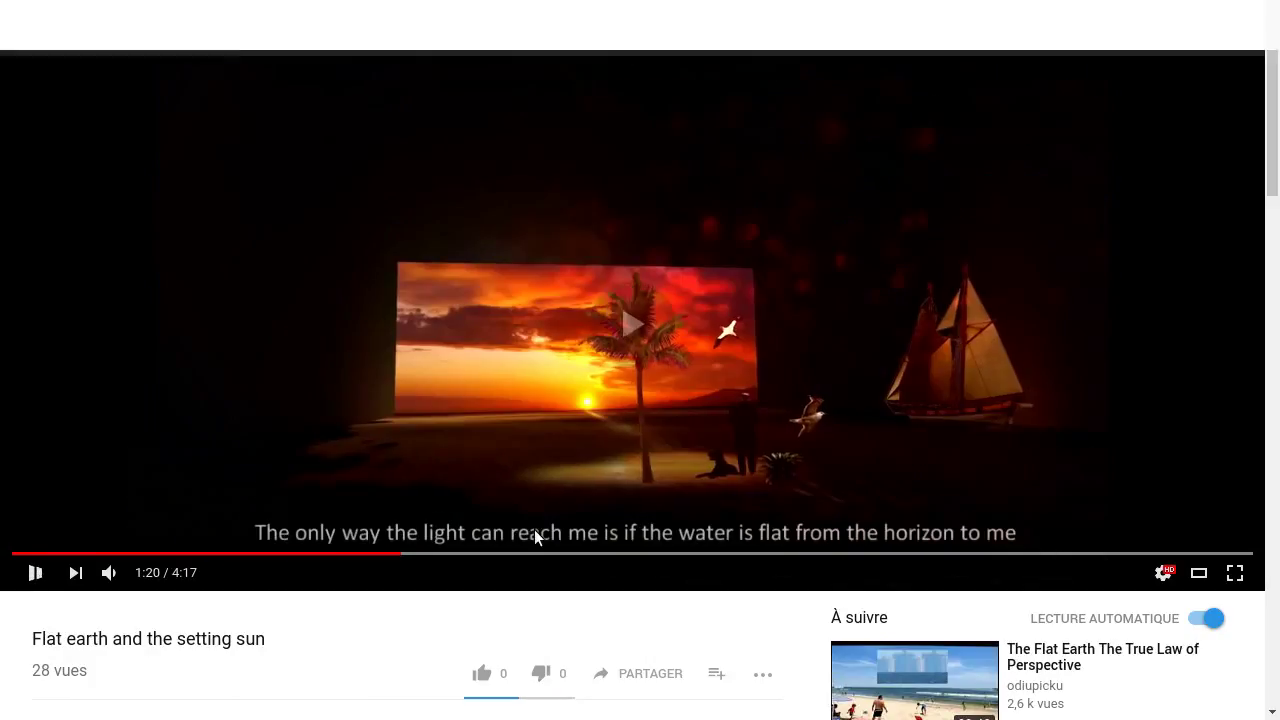
Mute 'Flat earth and the setting sun' and pause it at 1:14 beside the sailboat
click(108, 572)
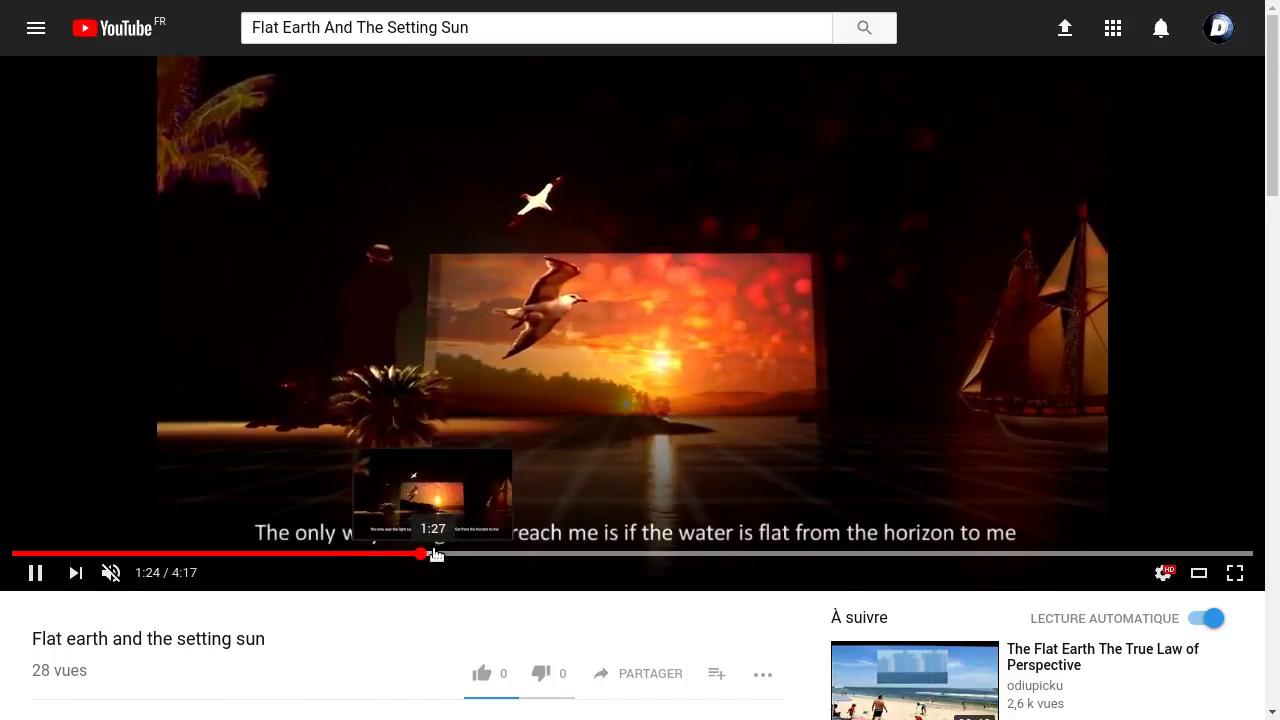
drag(518, 555, 830, 553)
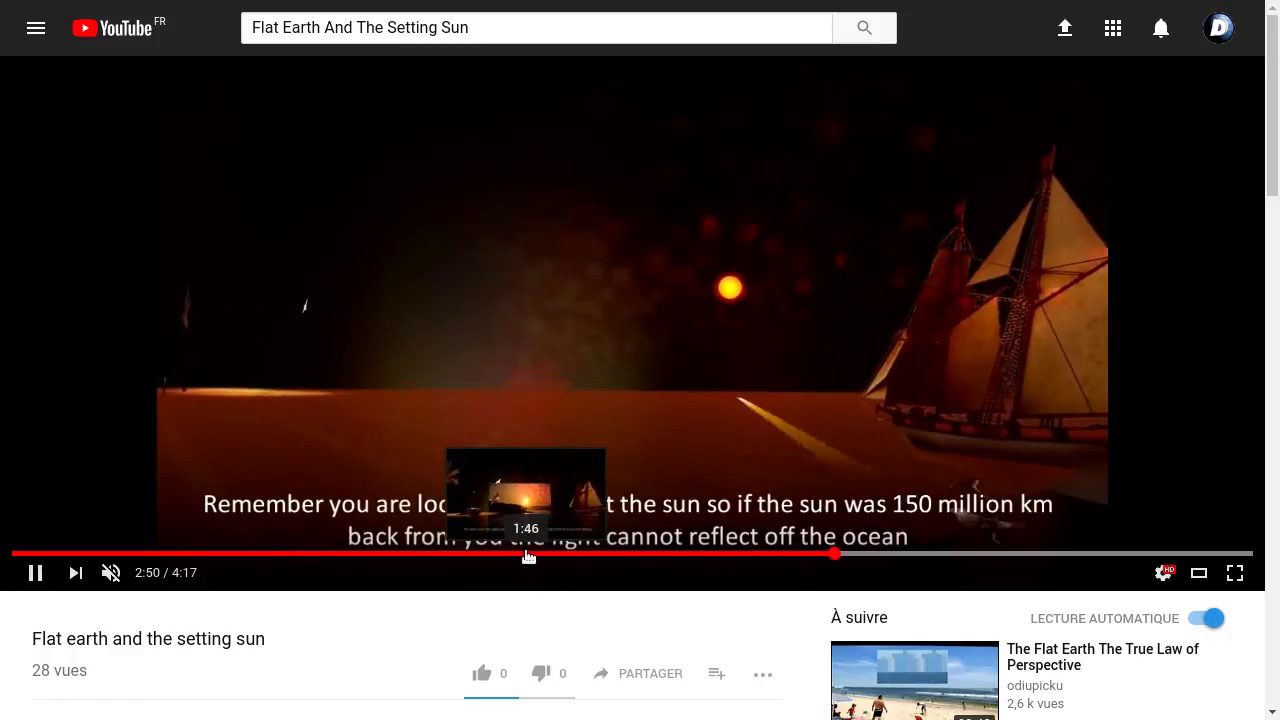
click(526, 553)
click(424, 553)
click(368, 553)
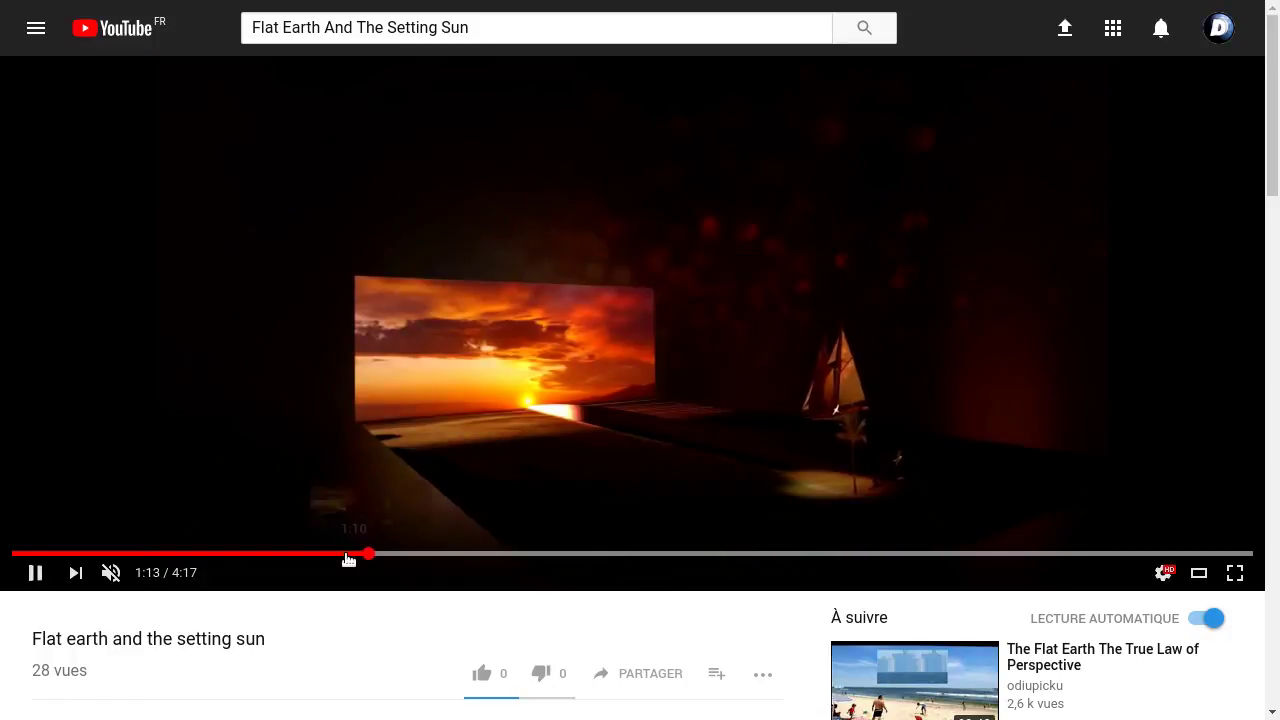
click(277, 473)
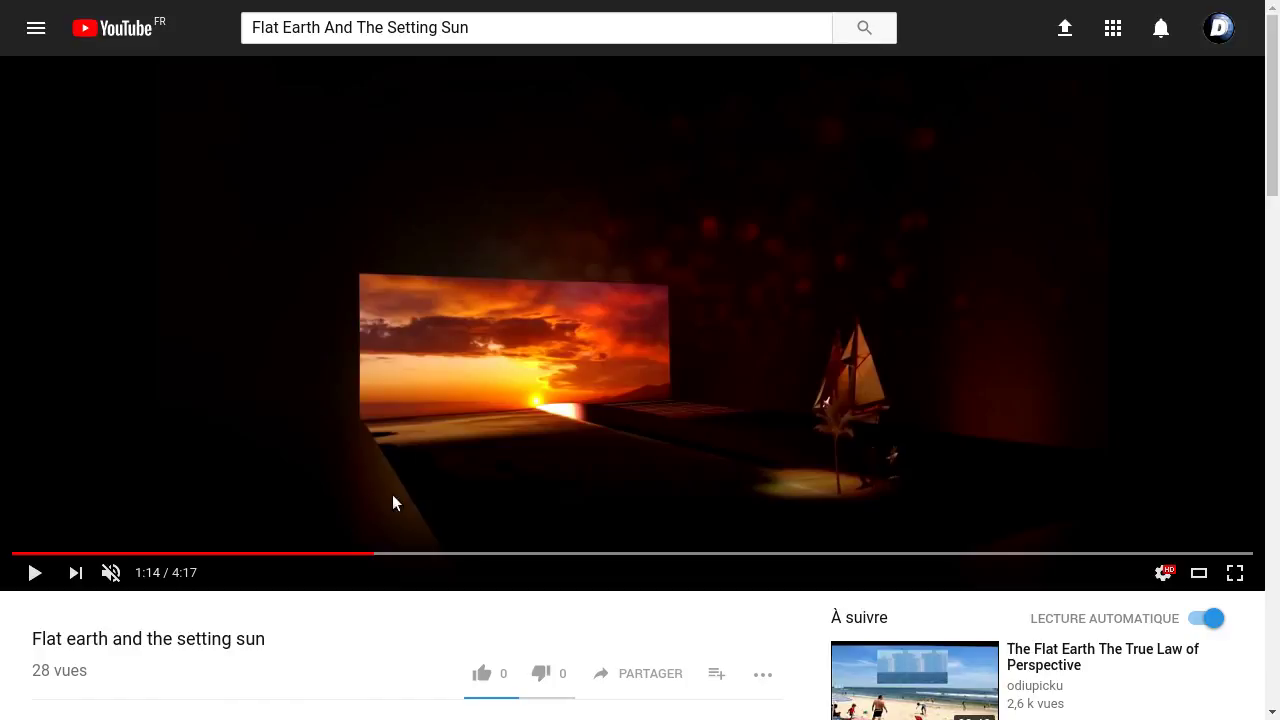
Skip the setting-sun video from 1:29 to 2:36, pausing at 2:38 on the seagull scene
drag(388, 557, 442, 557)
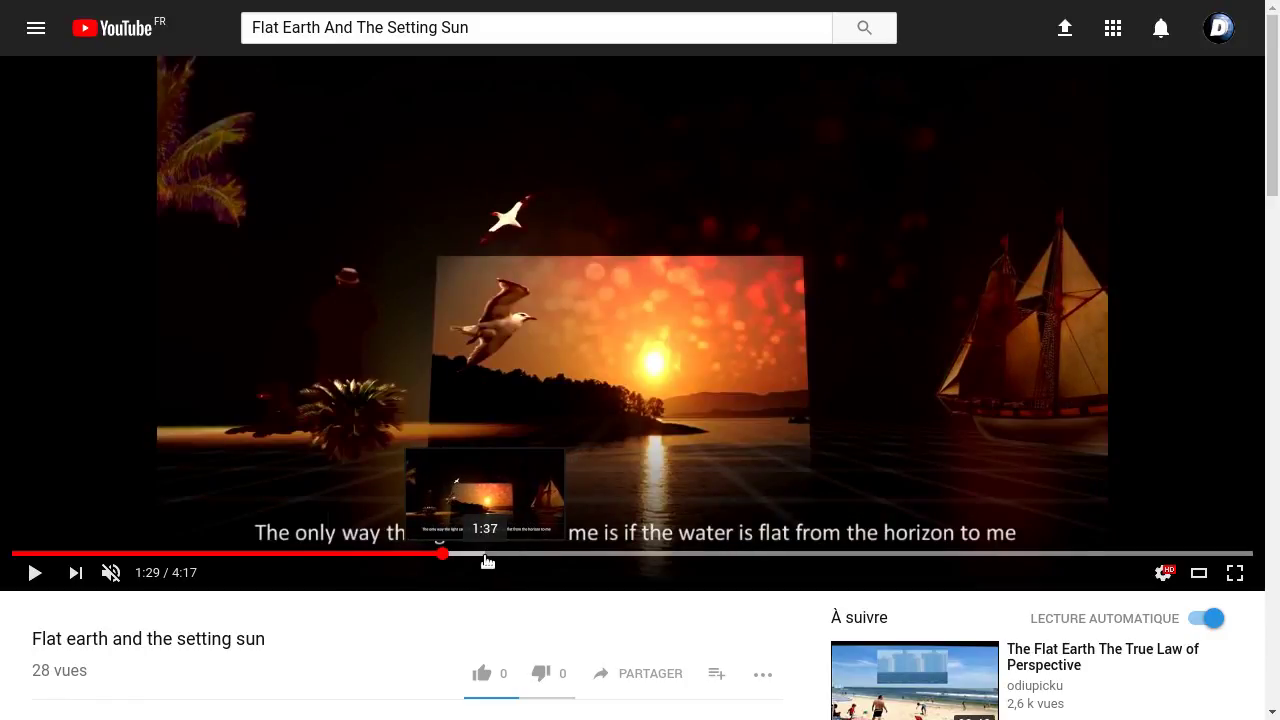
click(485, 557)
click(521, 555)
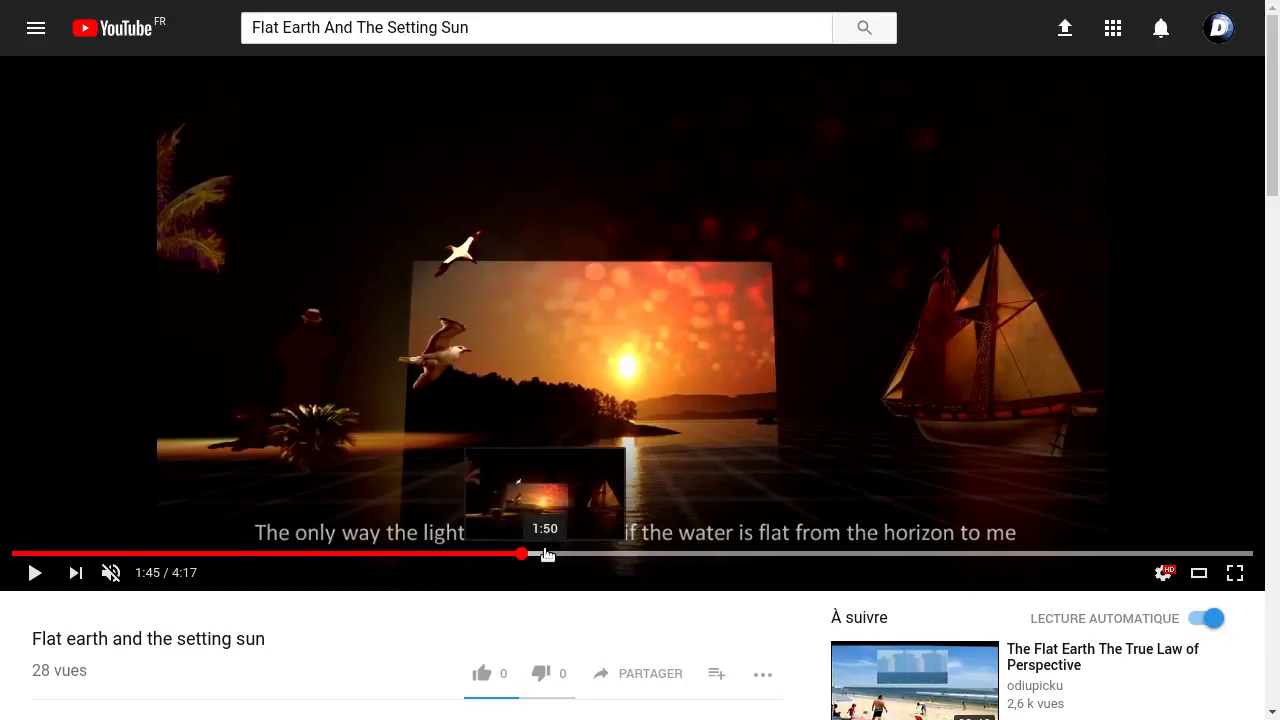
click(609, 433)
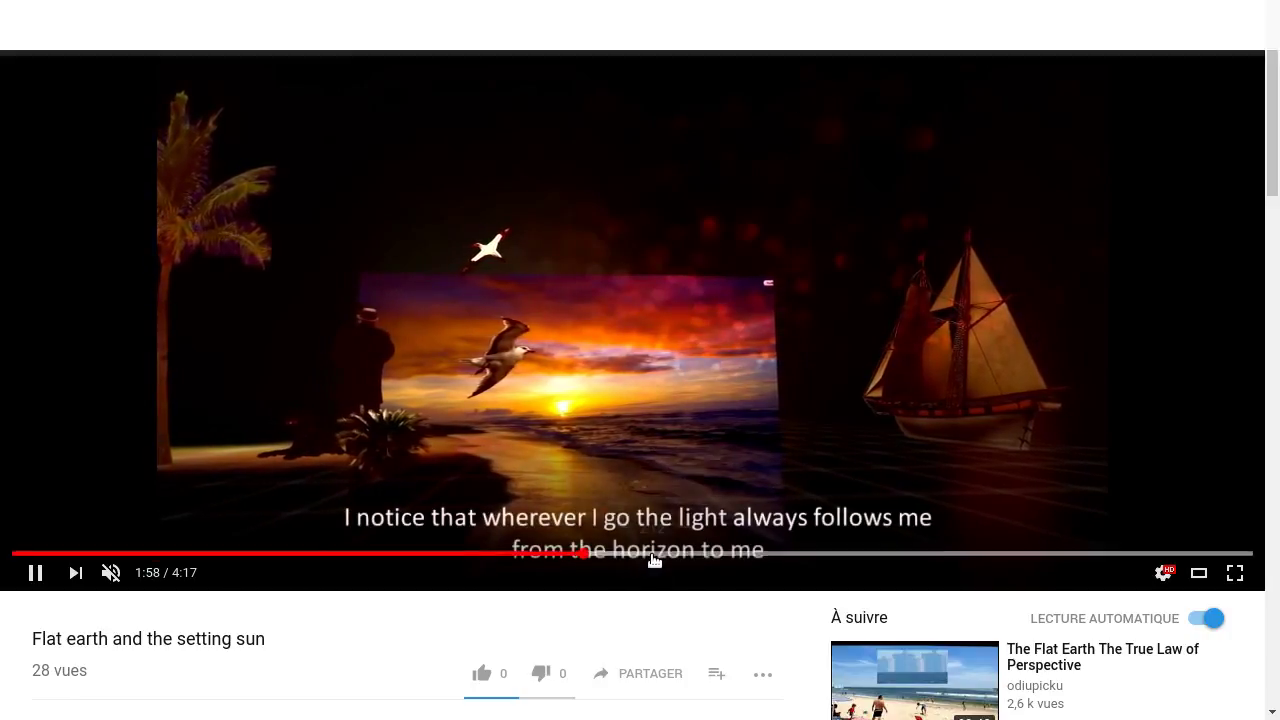
click(652, 553)
click(703, 553)
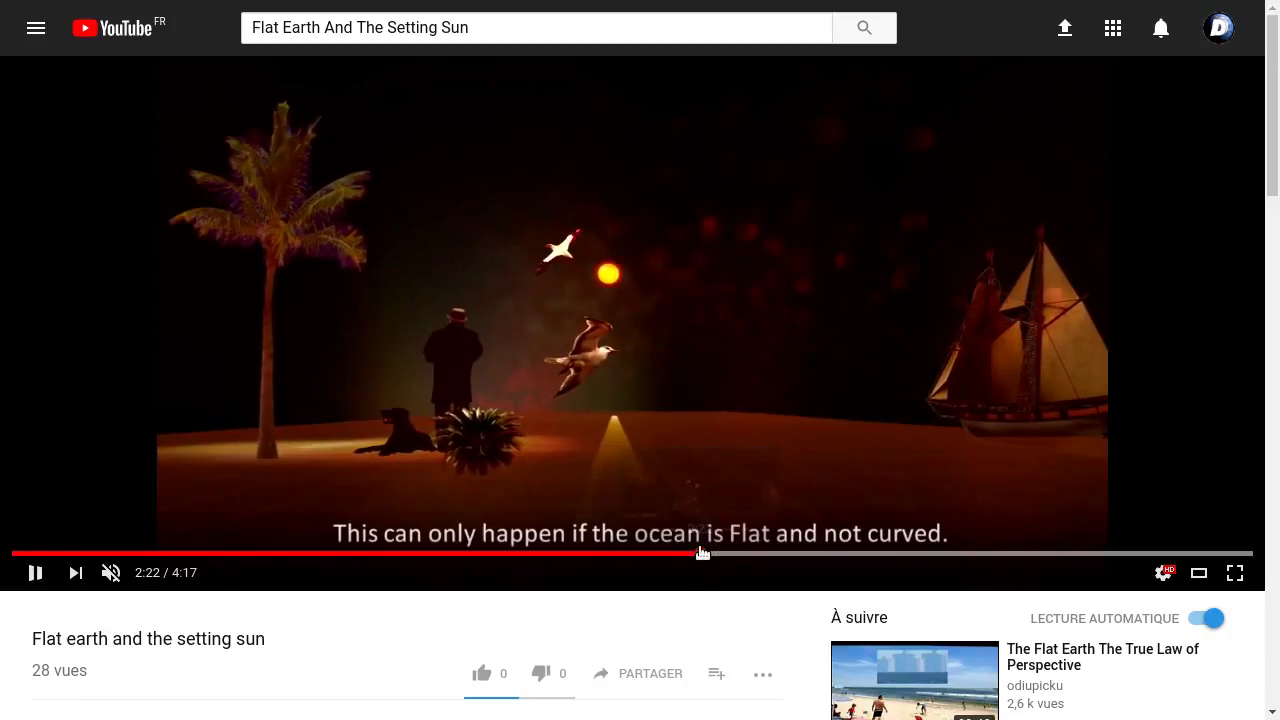
click(761, 553)
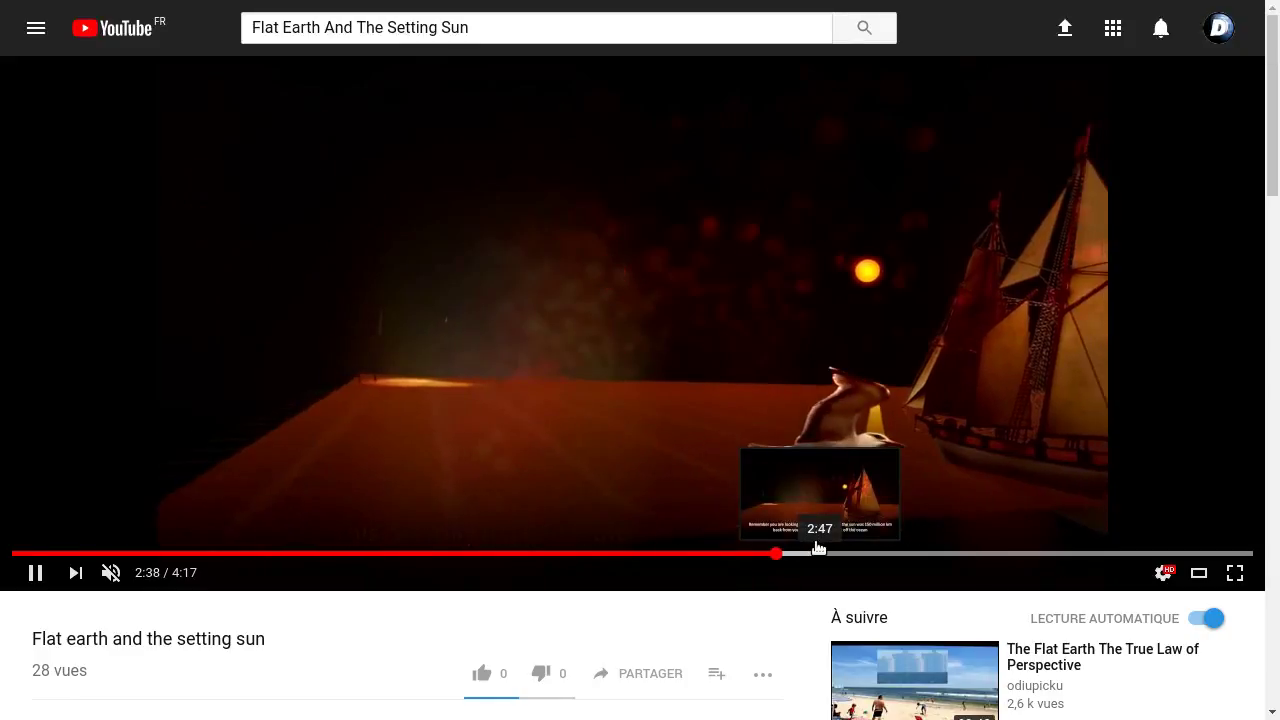
click(755, 398)
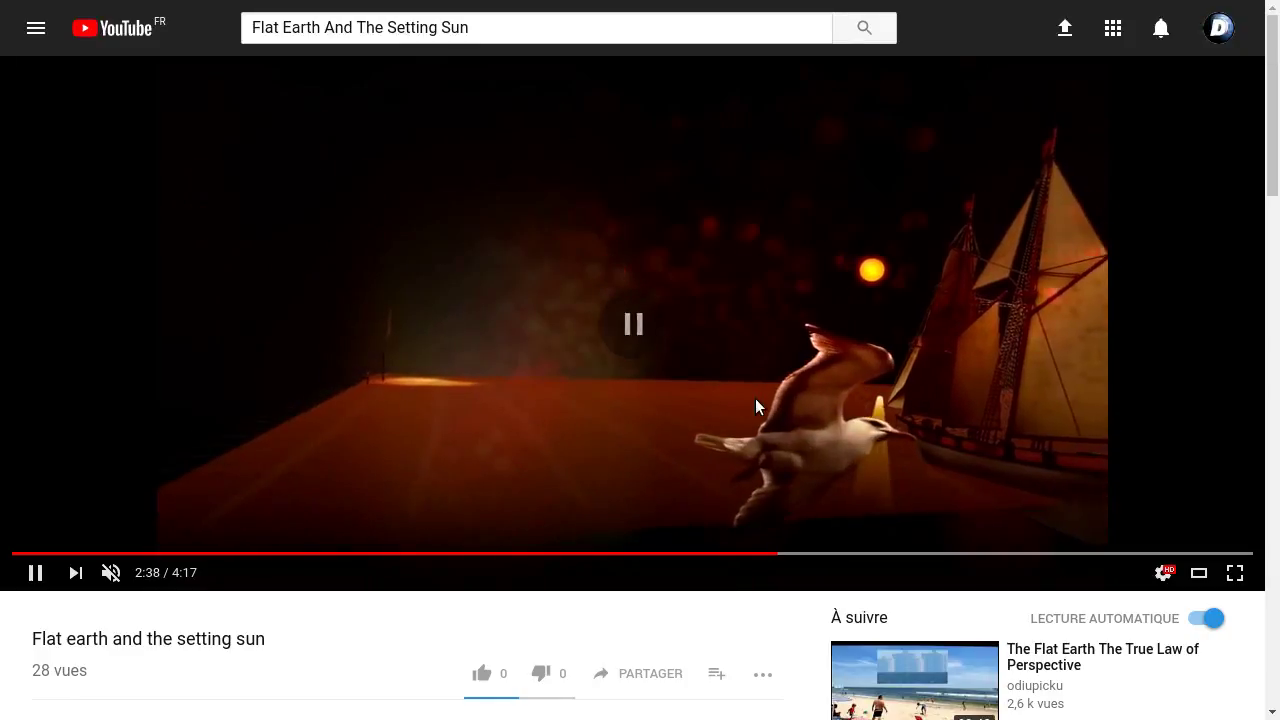